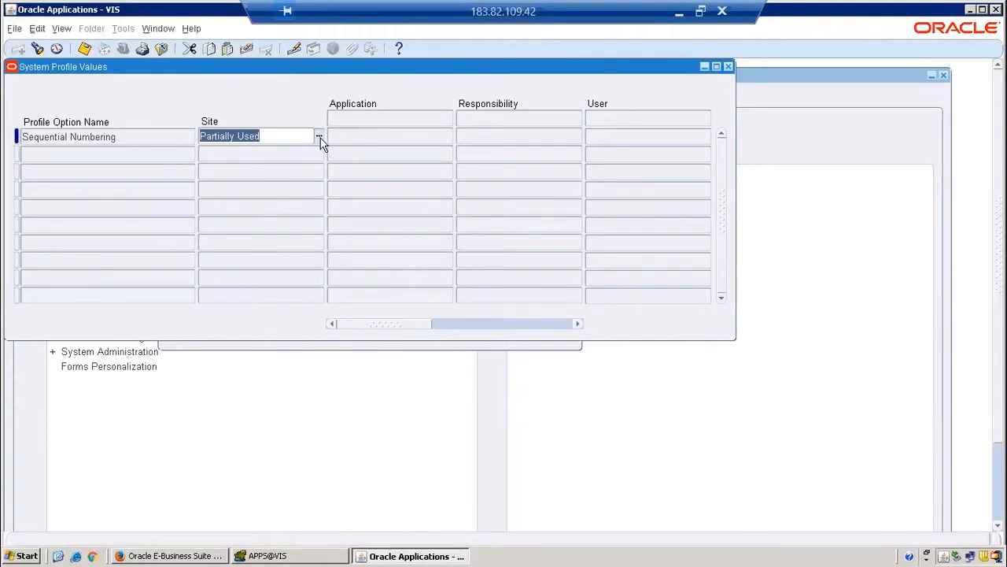
# - Review the site-level choices for the Sequential Numbering profile option without changing it and close the profile values form
pyautogui.click(319, 137)
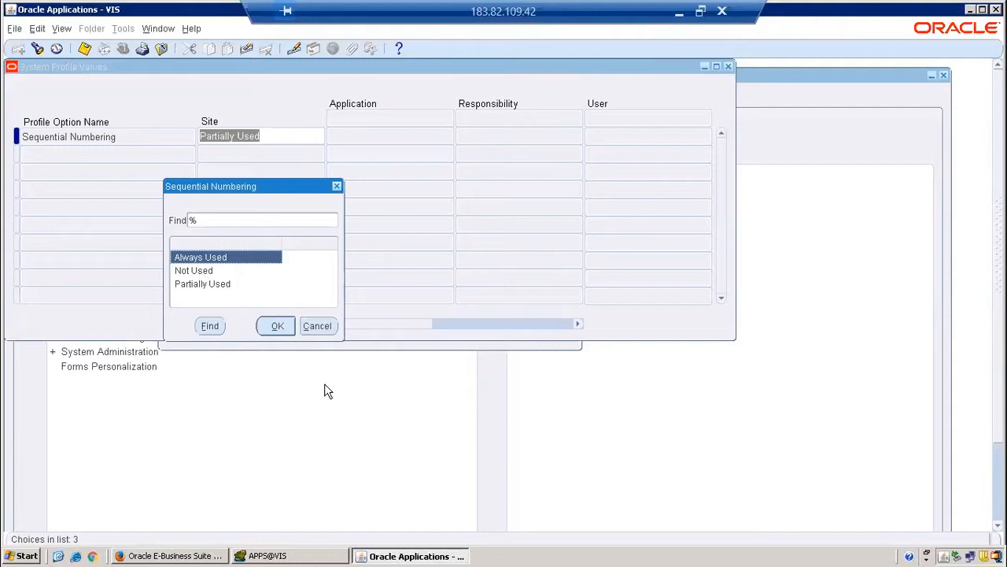
pyautogui.click(313, 326)
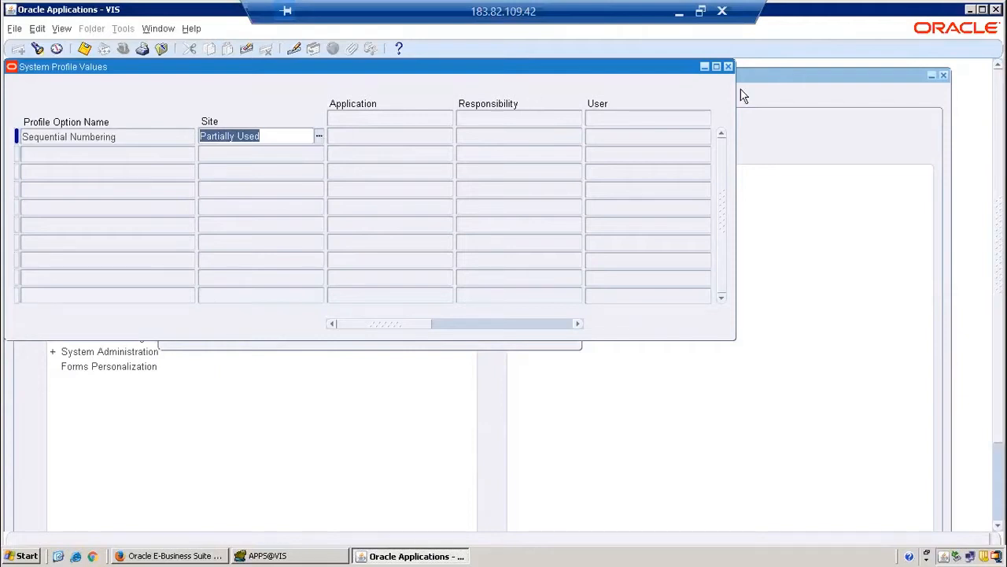
pyautogui.click(729, 68)
# - Switch the responsibility to General Ledger, Vision Operations (USA)
pyautogui.click(123, 49)
pyautogui.write('g%')
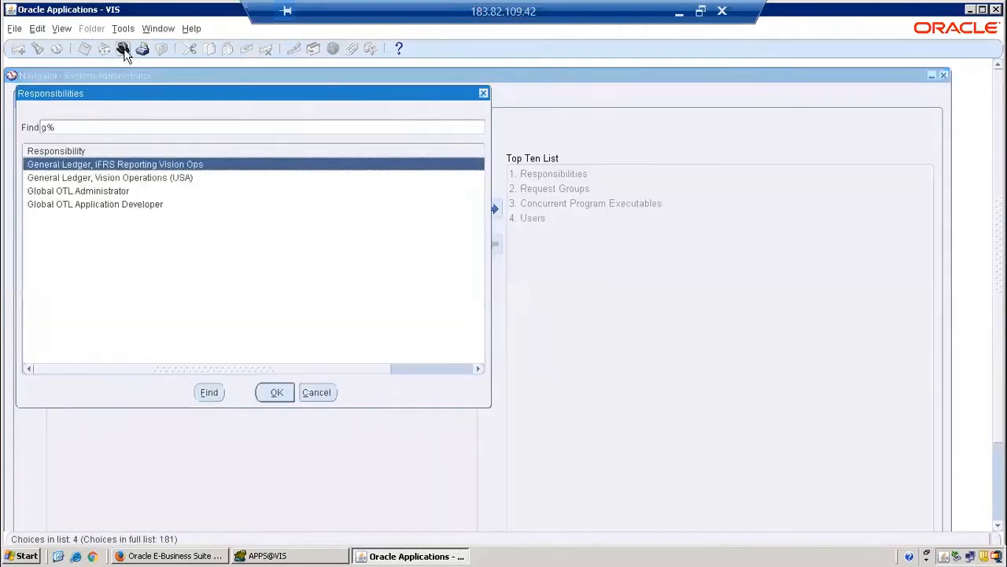
pyautogui.press('Down')
pyautogui.press('Return')
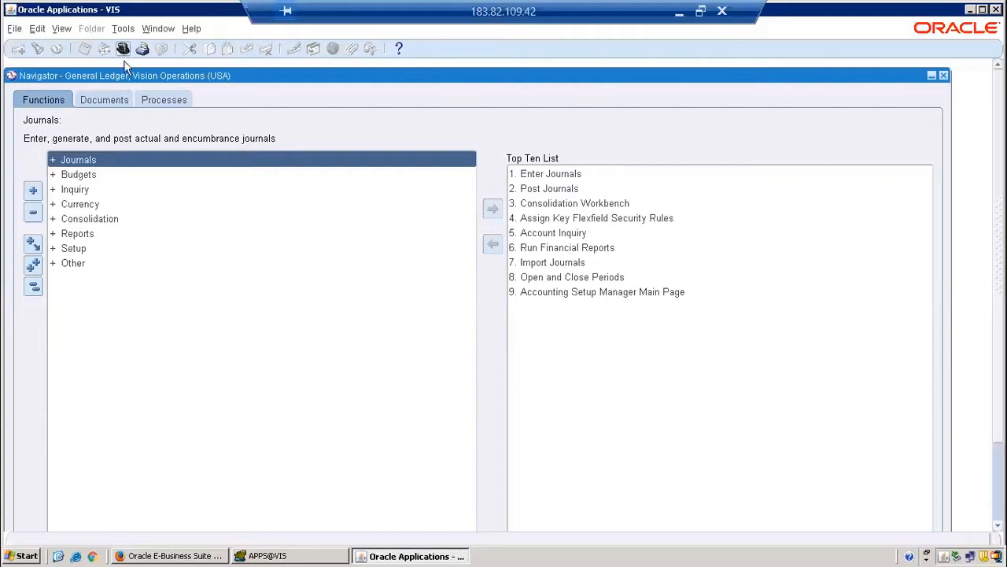
# - Open the form for defining document sequences in the financials setup
pyautogui.doubleClick(69, 248)
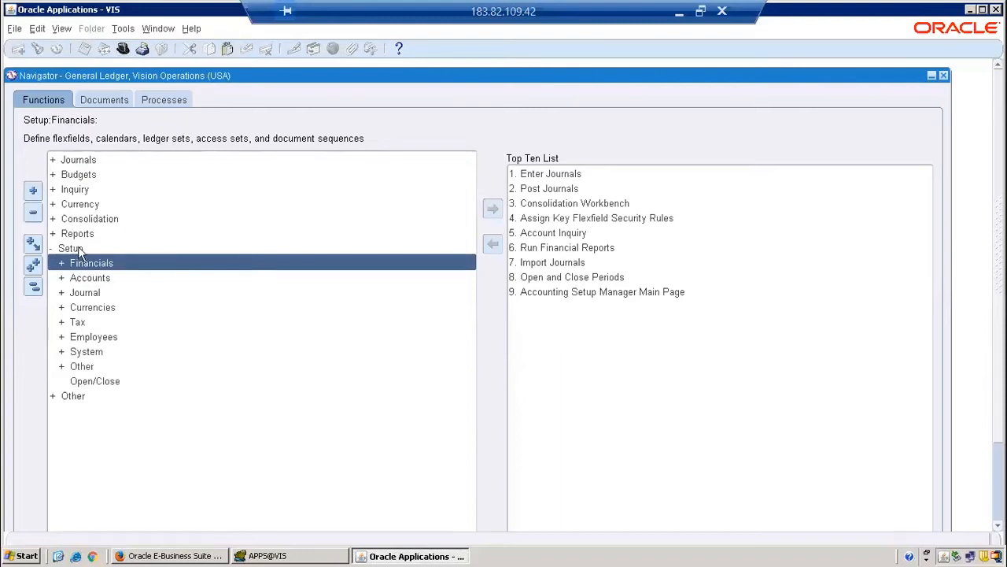
pyautogui.doubleClick(103, 265)
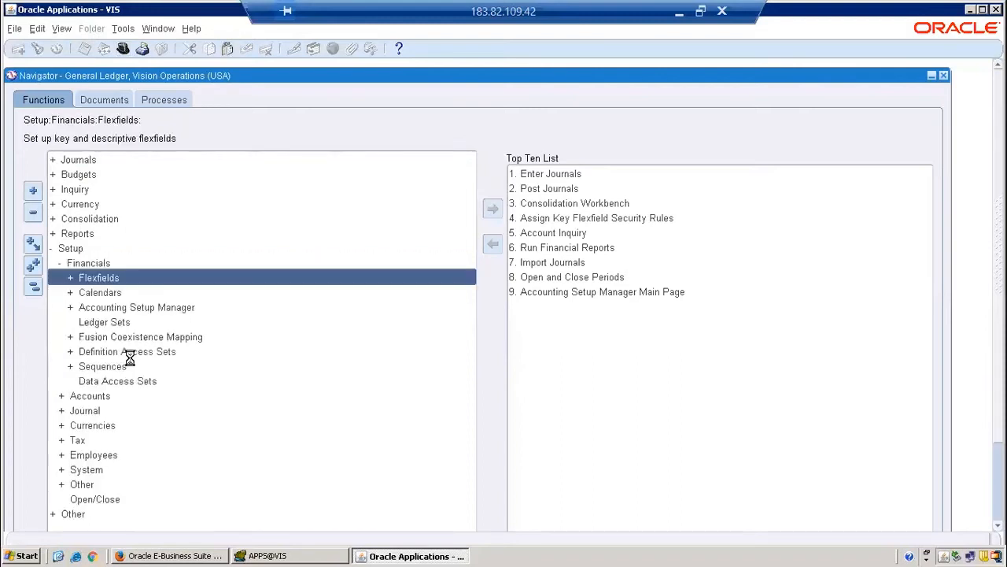
pyautogui.doubleClick(112, 371)
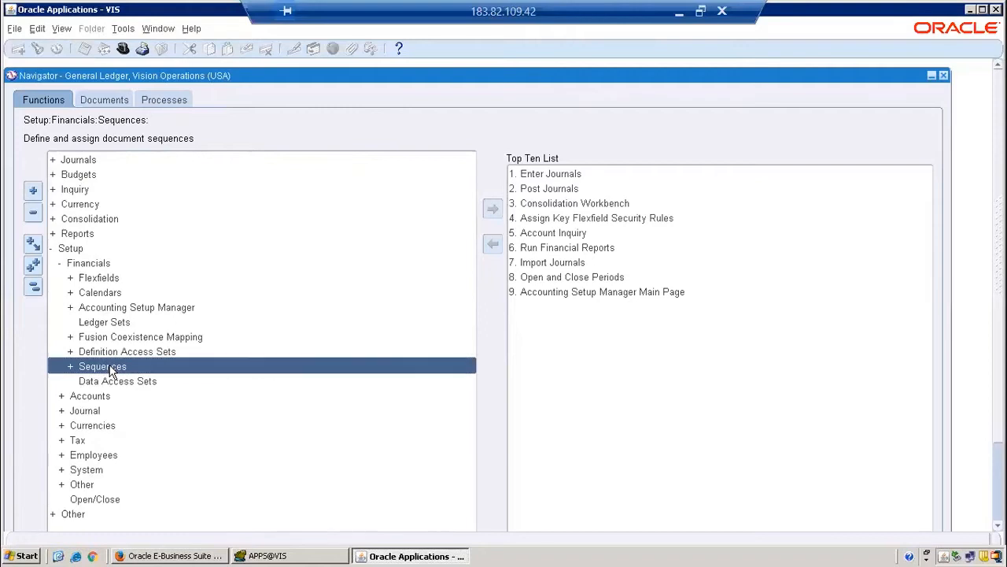
pyautogui.doubleClick(135, 381)
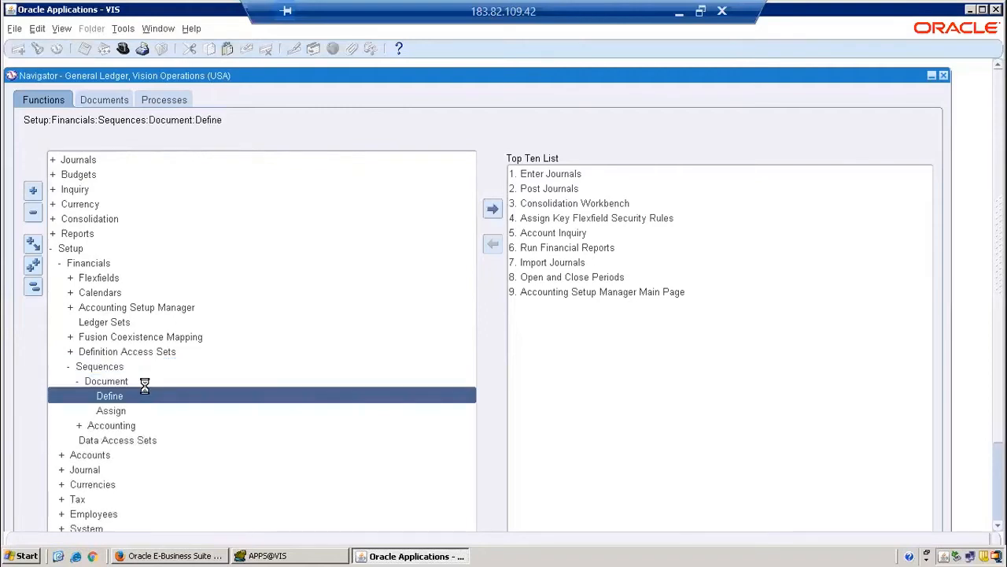
pyautogui.doubleClick(152, 398)
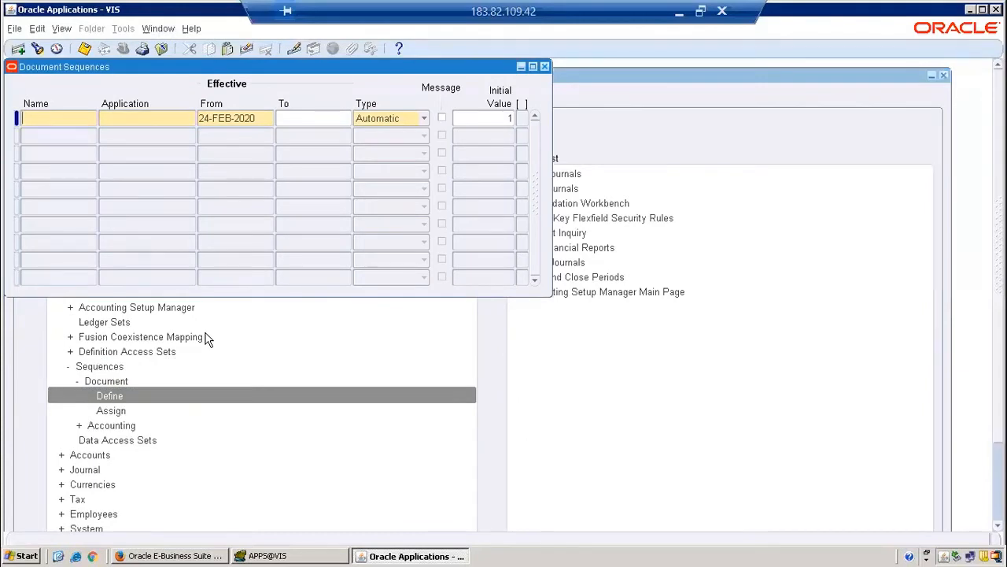
# - Create document sequence ARV_DOC_SEQ for the General Ledger application, effective from 01-FEB-2020
pyautogui.write('ARV_DOC_SEQ')
pyautogui.press('Tab')
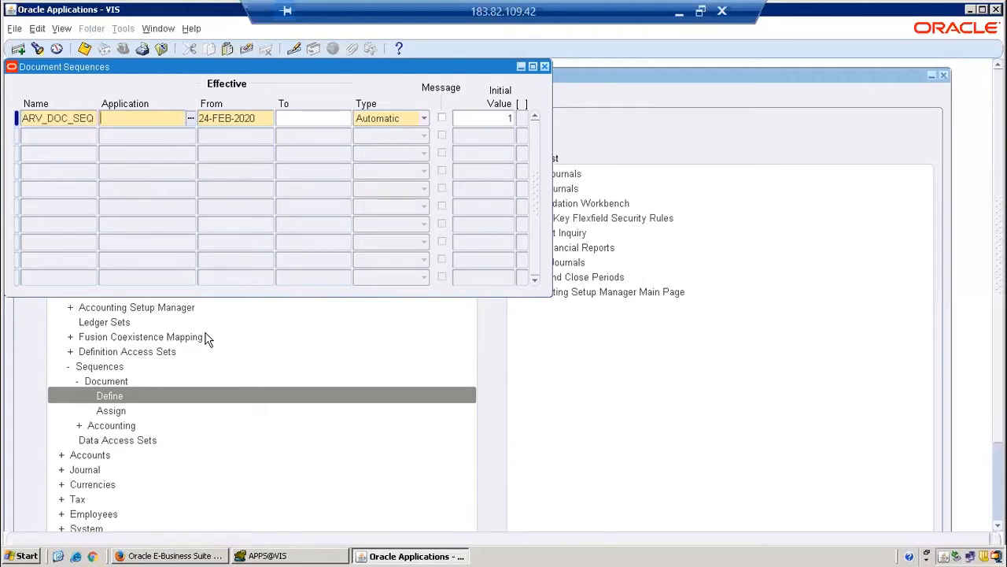
pyautogui.write('general le')
pyautogui.press('Tab')
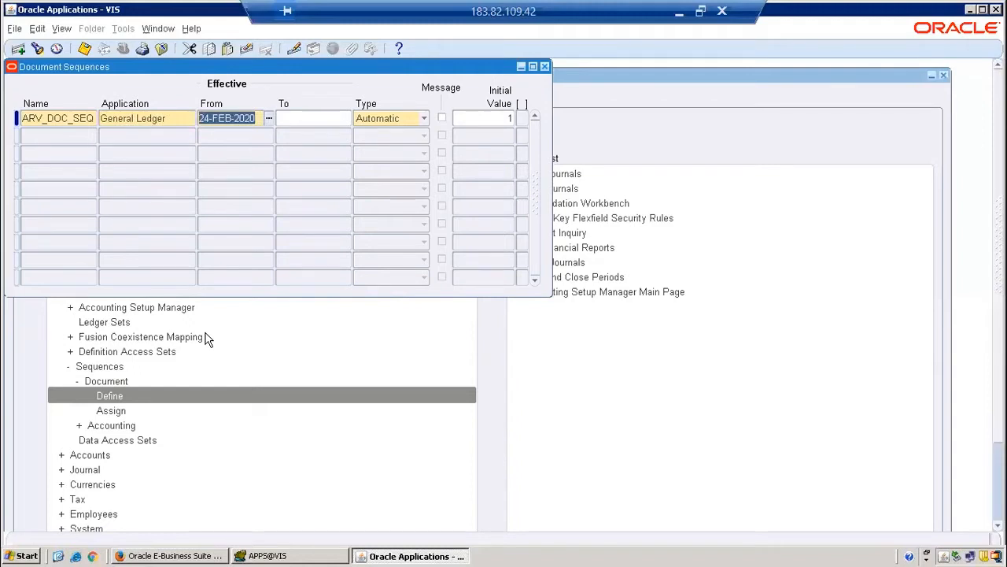
pyautogui.write('01')
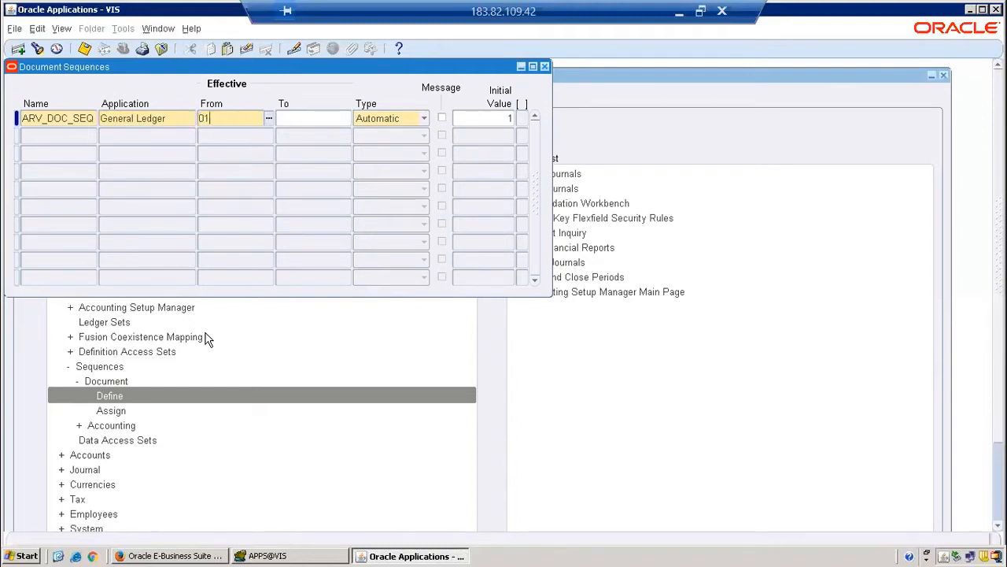
pyautogui.write('-FEB-2020')
pyautogui.press('Tab')
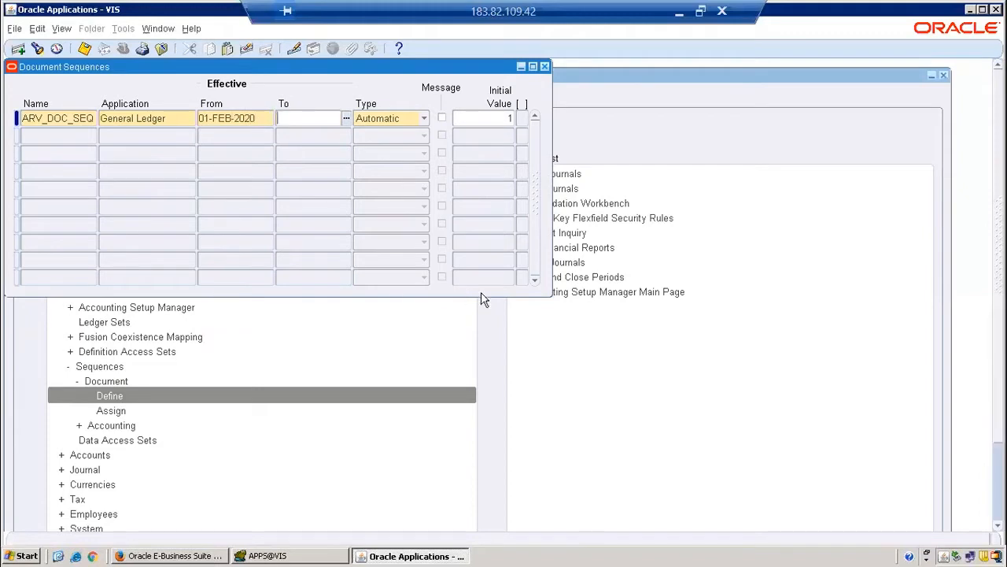
# - Enter an initial value of 10000, try the Manual sequence type, and return the type to Automatic
pyautogui.doubleClick(504, 118)
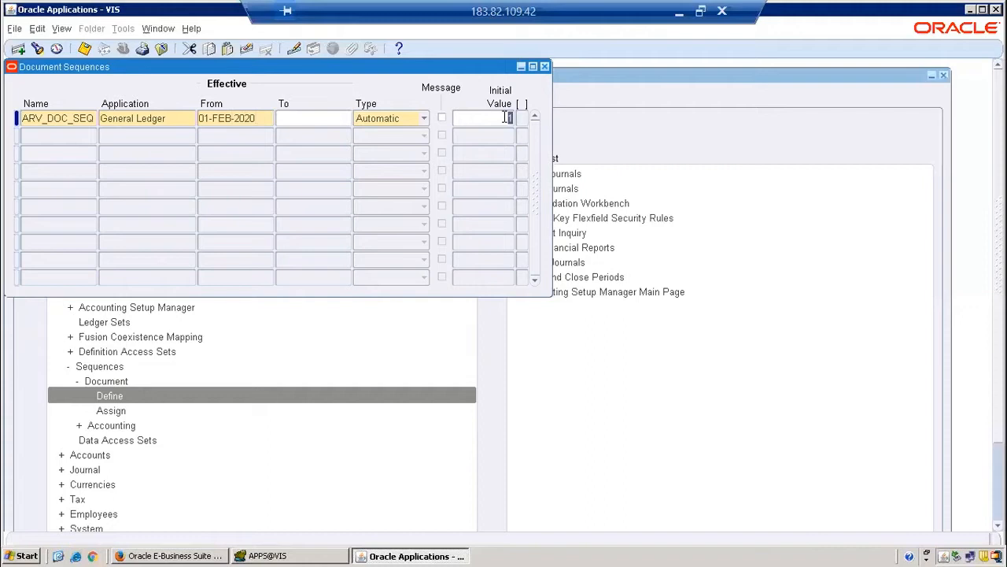
pyautogui.write('10000')
pyautogui.click(424, 119)
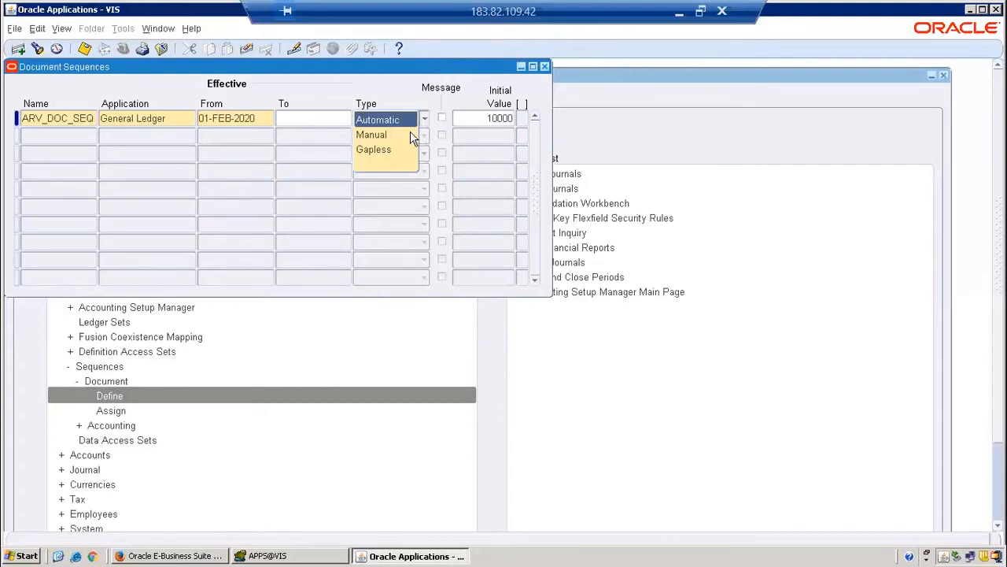
pyautogui.click(409, 140)
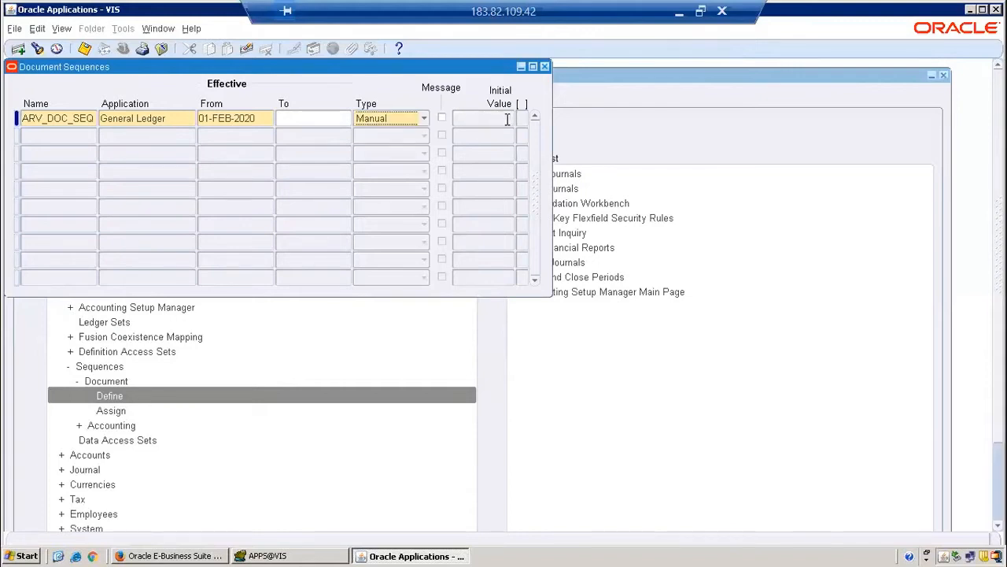
pyautogui.click(424, 119)
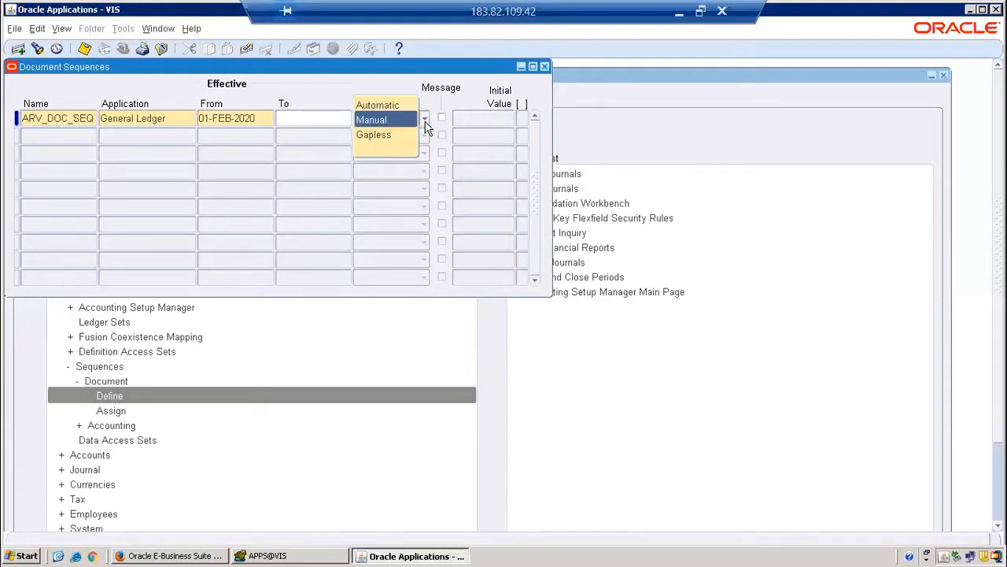
pyautogui.click(408, 106)
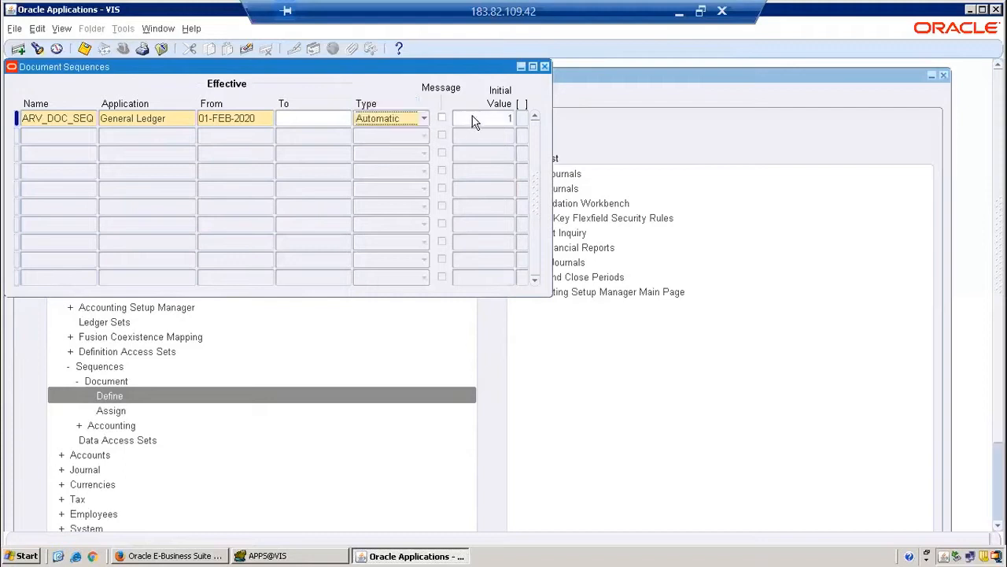
# - Set the initial value to 10000, keep the Automatic type and save the document sequence
pyautogui.click(487, 116)
pyautogui.write('0000')
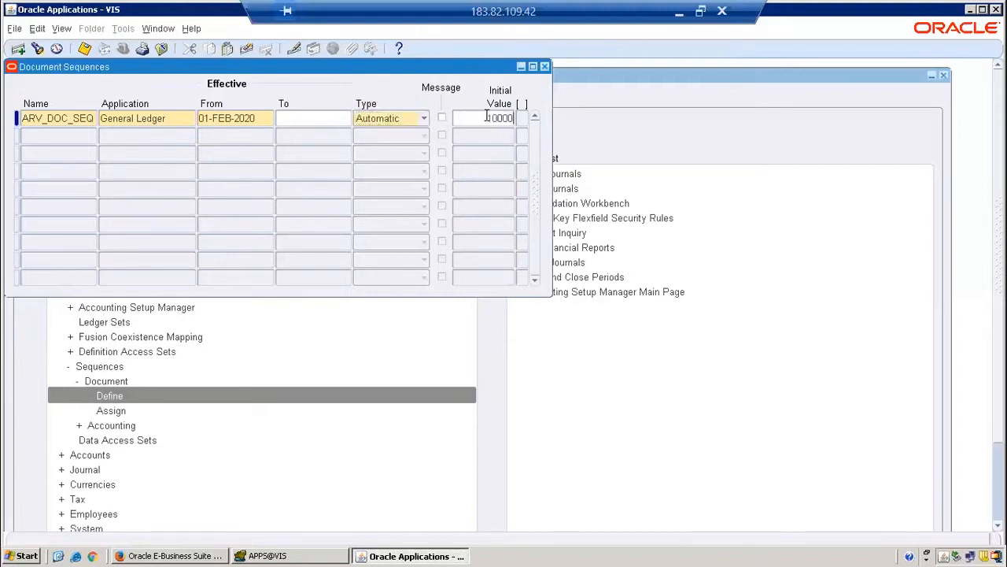
pyautogui.click(425, 120)
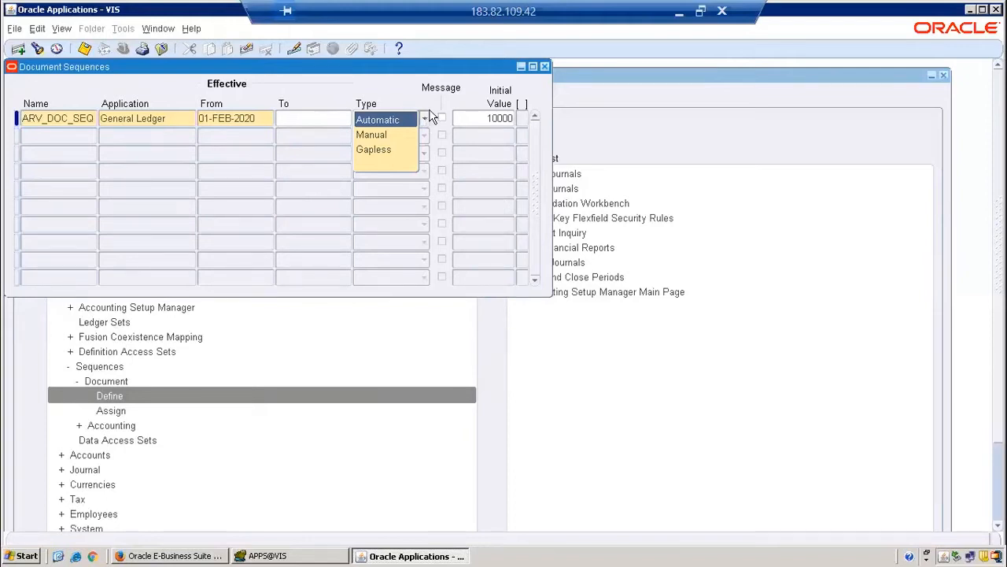
pyautogui.click(383, 123)
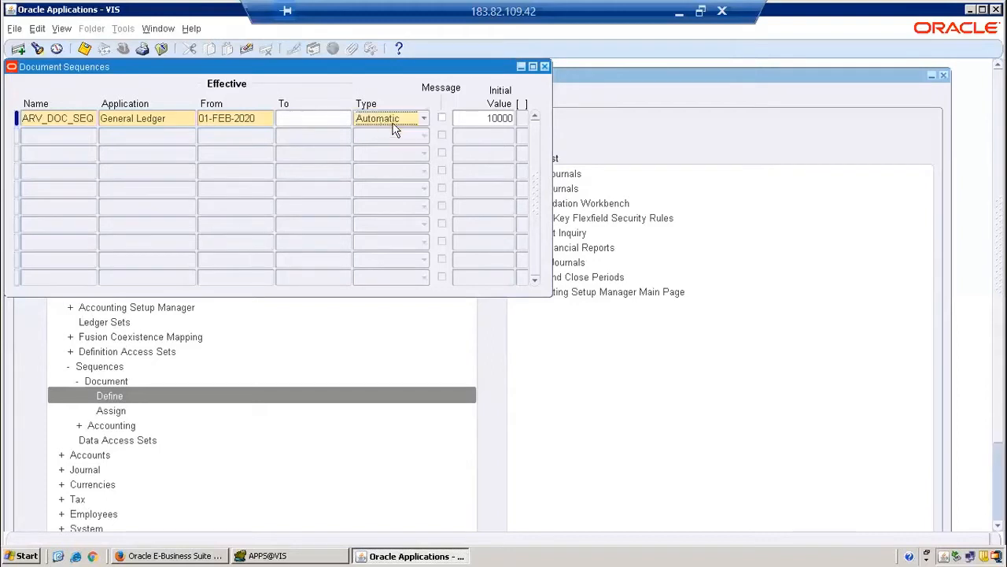
pyautogui.click(472, 113)
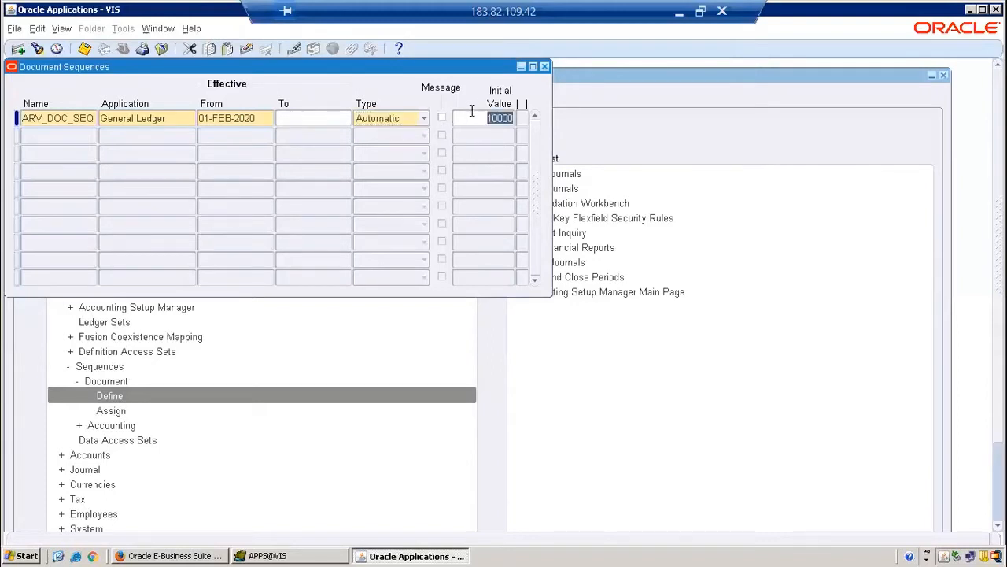
pyautogui.hotkey('ctrl', 's')
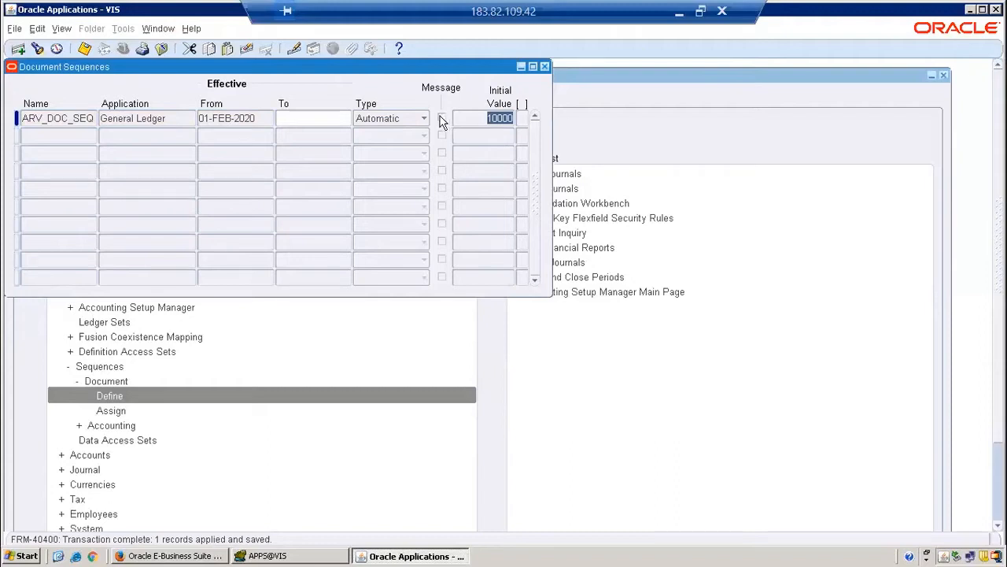
# - Copy the sequence name ARV_DOC_SEQ and open the form for assigning document sequences
pyautogui.click(87, 118)
pyautogui.hotkey('ctrl', 'c')
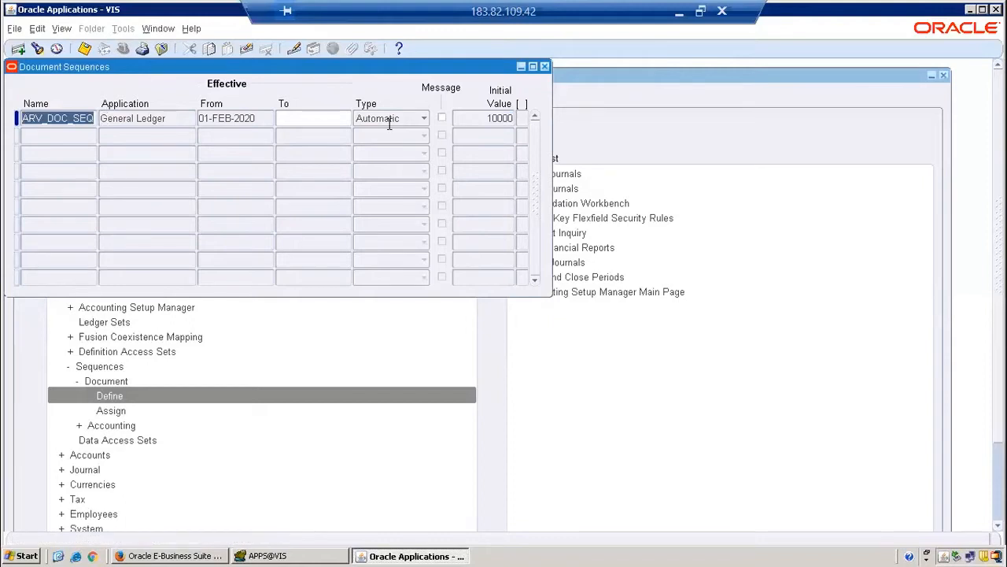
pyautogui.click(545, 67)
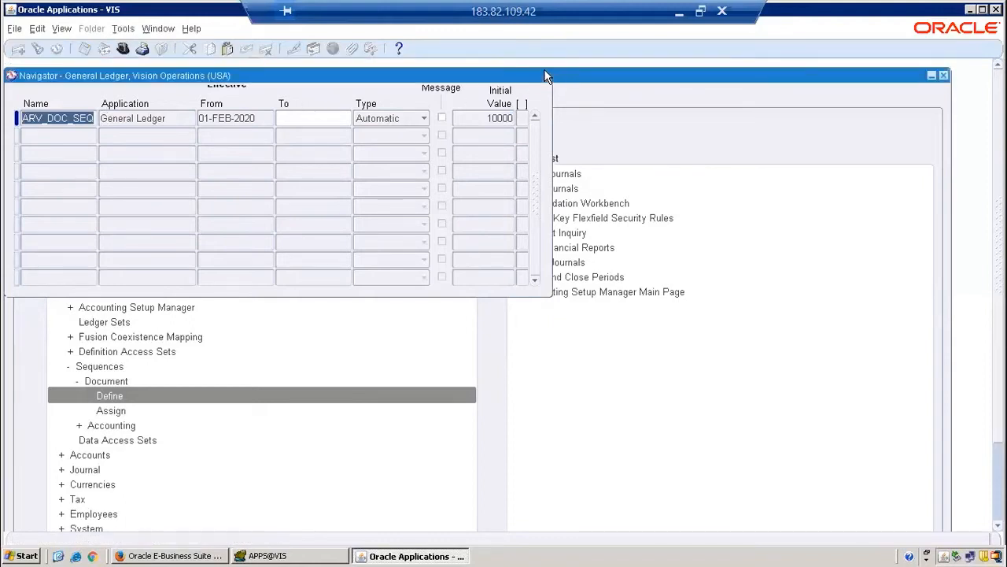
pyautogui.doubleClick(110, 411)
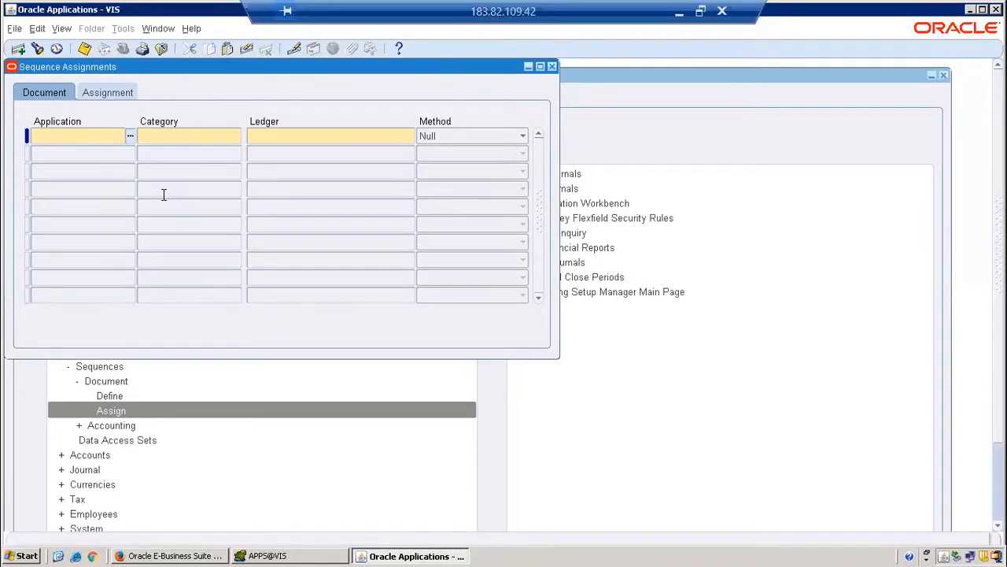
# - Set the assignment's application to General Ledger and look through its document categories without choosing one
pyautogui.write('general le')
pyautogui.press('Tab')
pyautogui.click(236, 139)
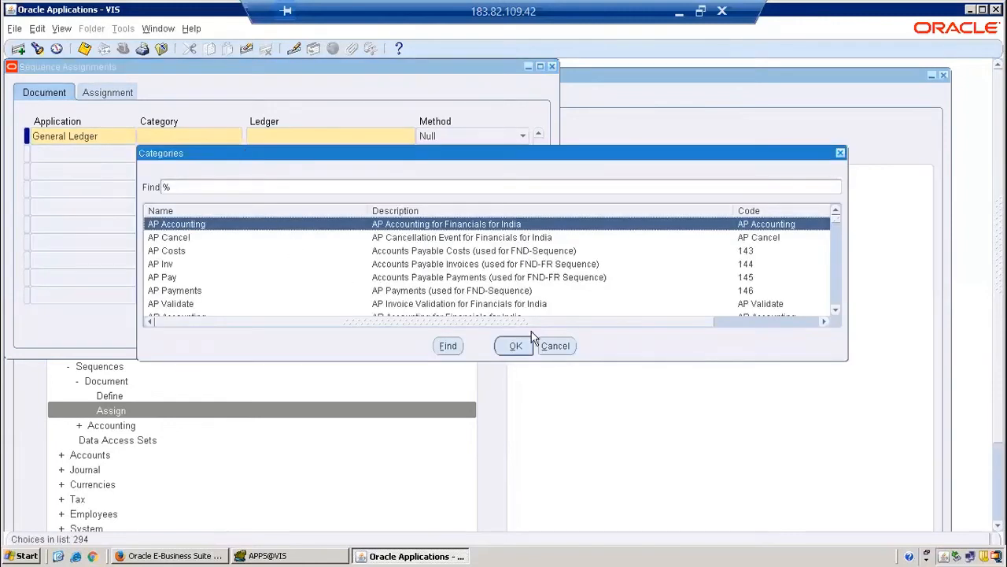
pyautogui.click(551, 346)
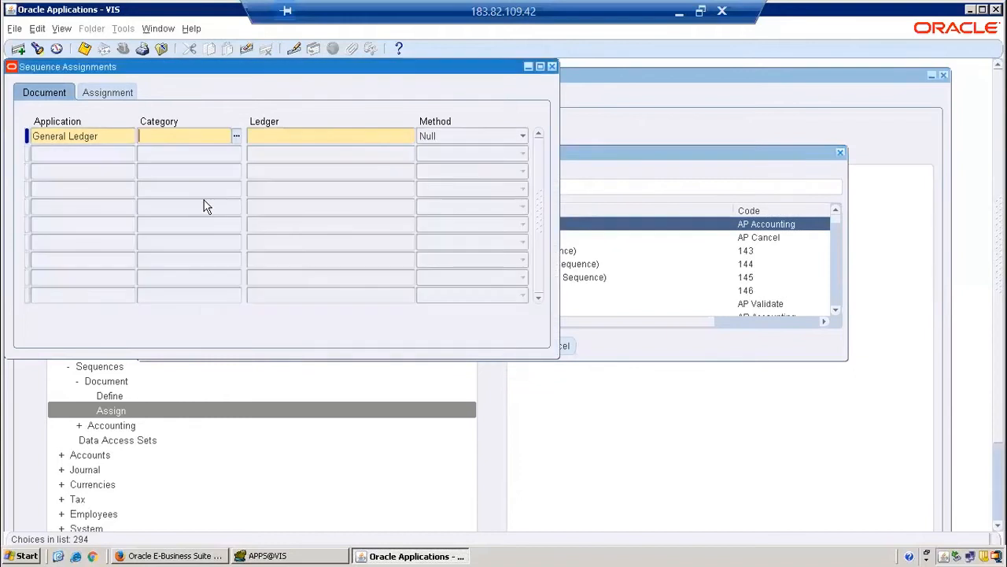
# - Change the application to Payables and browse its document categories without choosing one
pyautogui.click(106, 137)
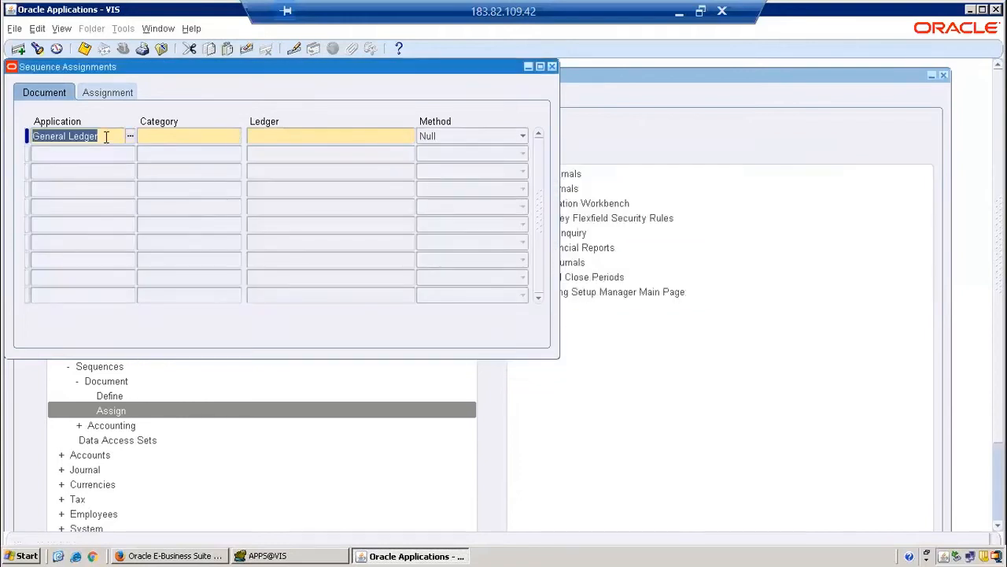
pyautogui.write('payables')
pyautogui.press('Tab')
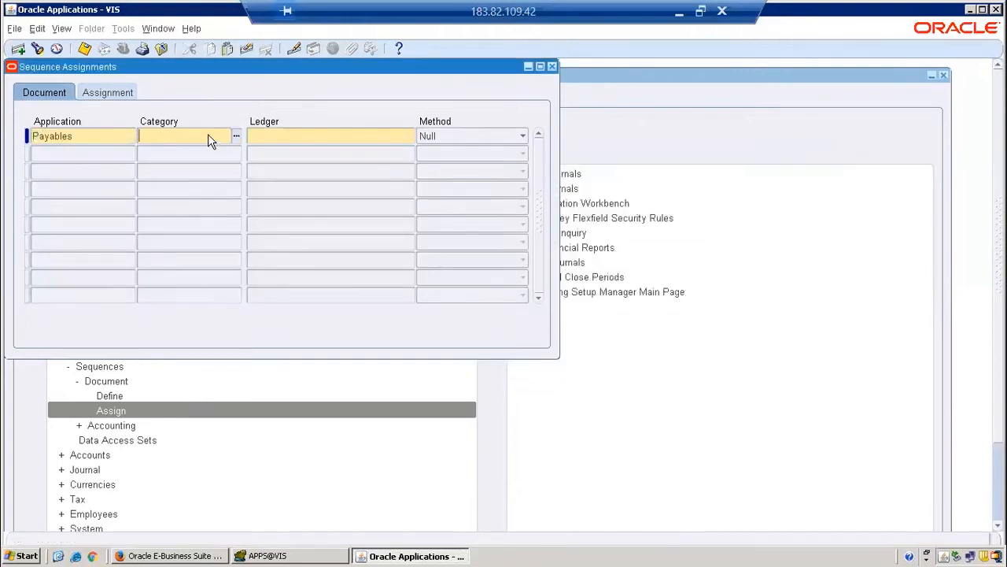
pyautogui.click(237, 137)
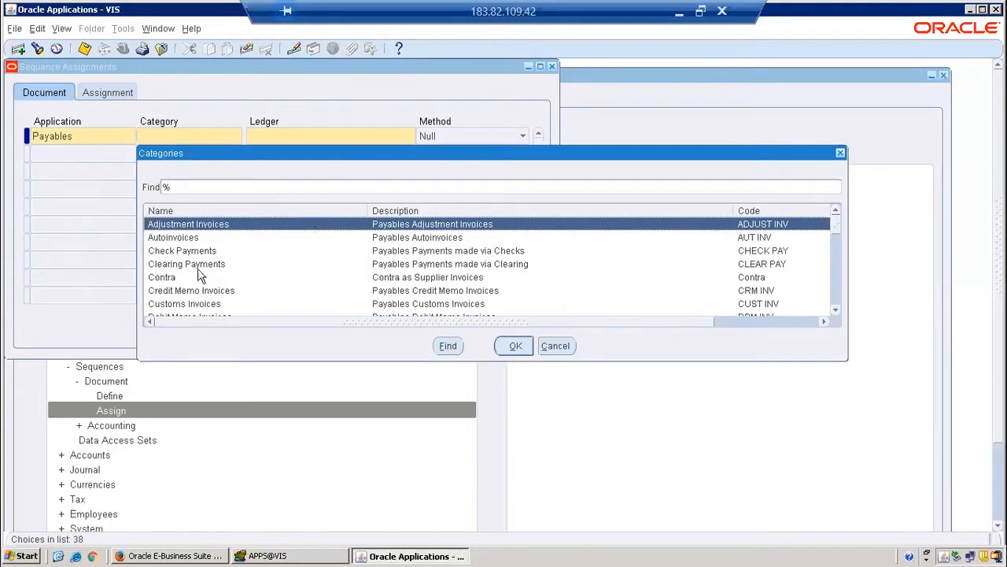
pyautogui.click(835, 310)
pyautogui.click(835, 310)
pyautogui.click(835, 310)
pyautogui.click(835, 310)
pyautogui.click(835, 310)
pyautogui.click(835, 310)
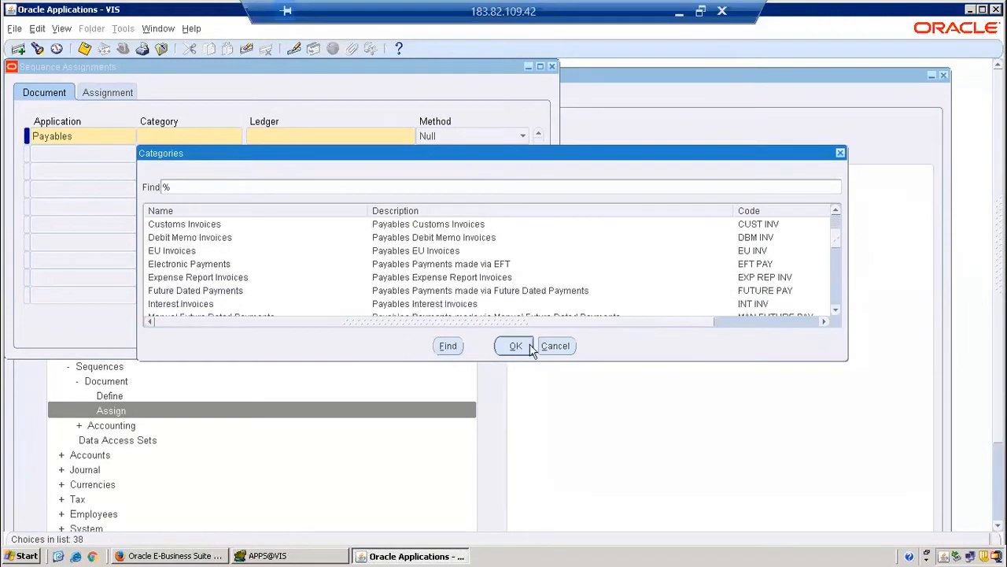
pyautogui.click(555, 345)
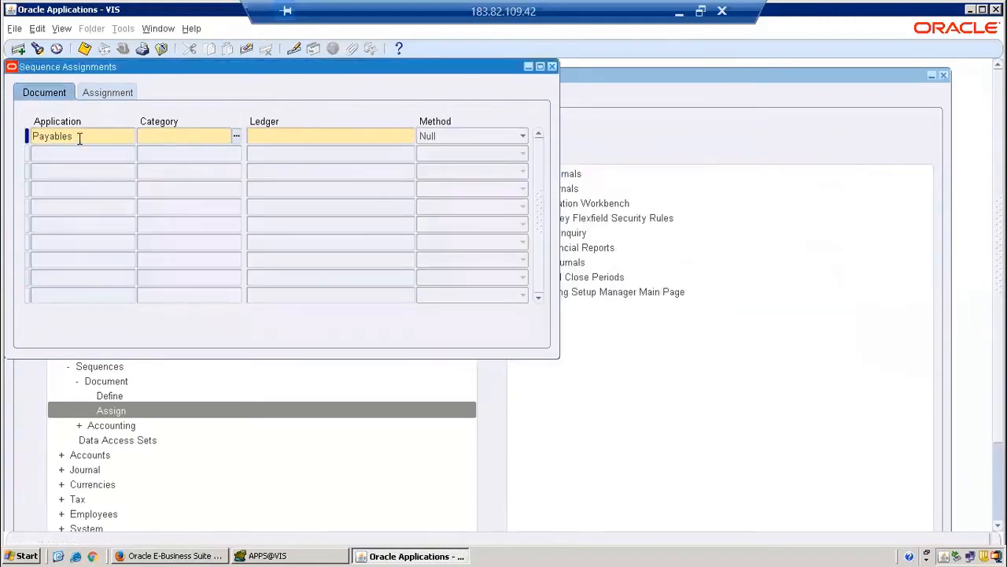
# - Change the assignment's application to Receivables and browse its document categories without choosing one
pyautogui.doubleClick(80, 137)
pyautogui.write('receivables')
pyautogui.press('Tab')
pyautogui.click(235, 135)
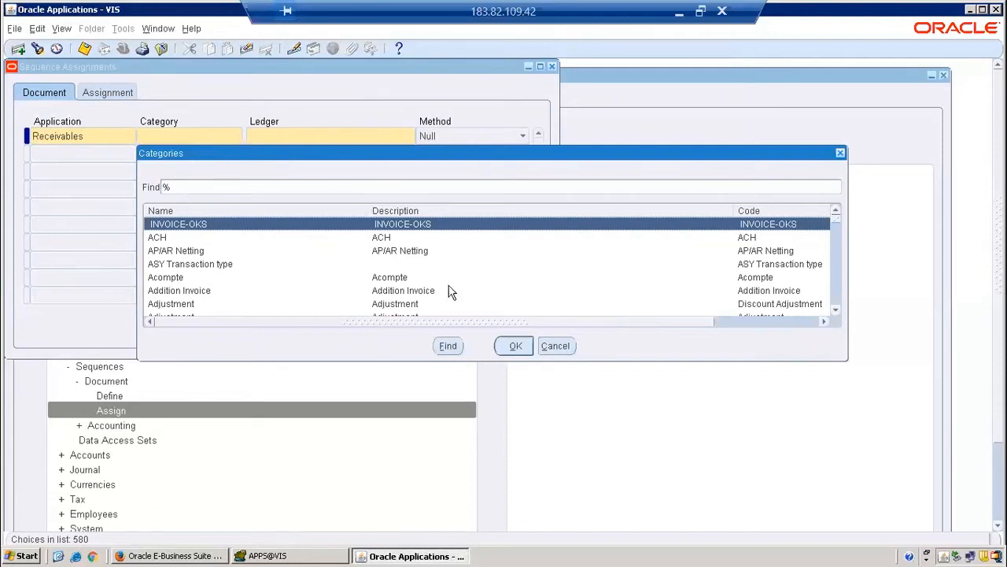
pyautogui.click(832, 298)
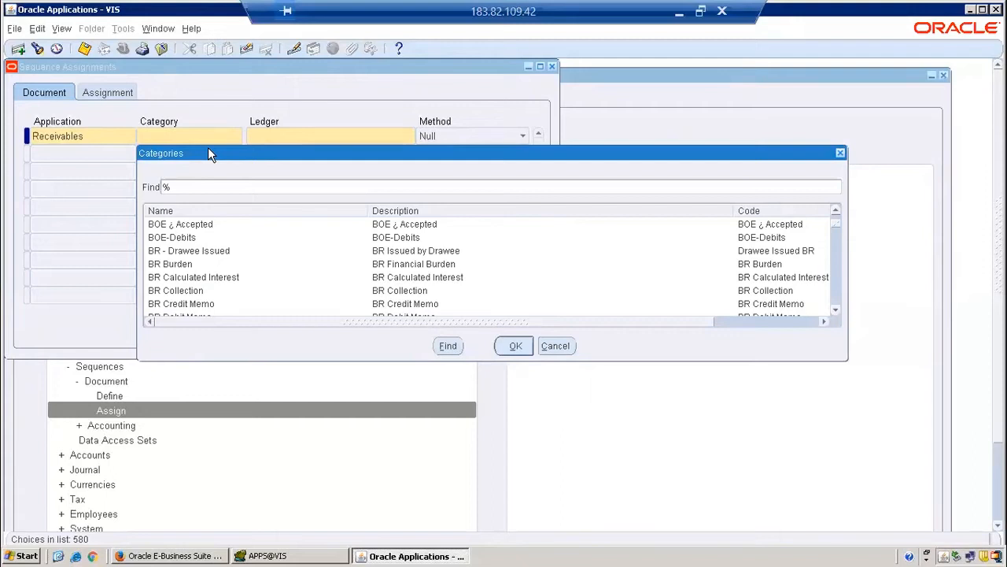
pyautogui.click(556, 346)
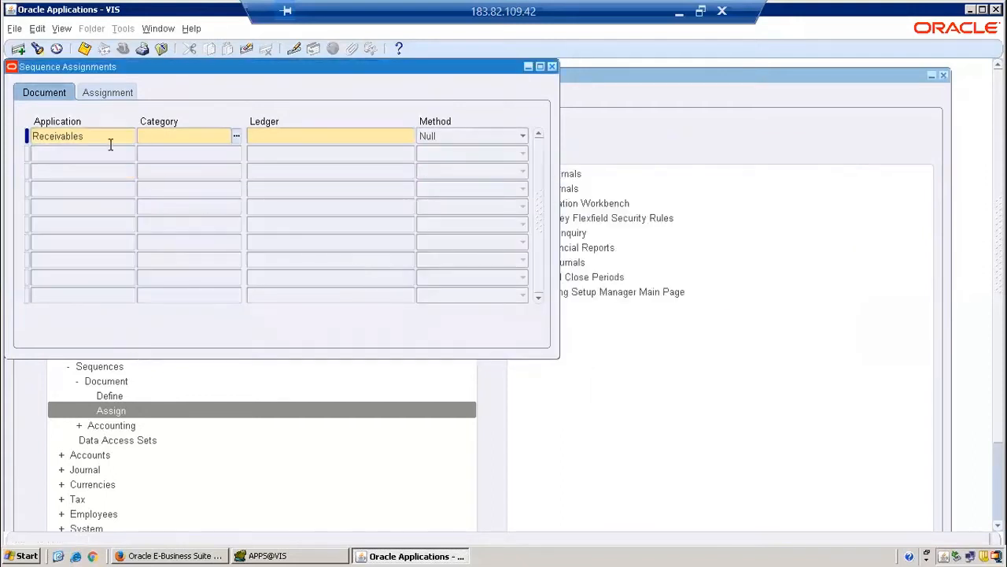
# - Set the assignment's application to General Ledger and its document category to Adjustment
pyautogui.click(95, 137)
pyautogui.write('gee')
pyautogui.press('BackSpace')
pyautogui.write('neral le')
pyautogui.press('Tab')
pyautogui.write('adjust')
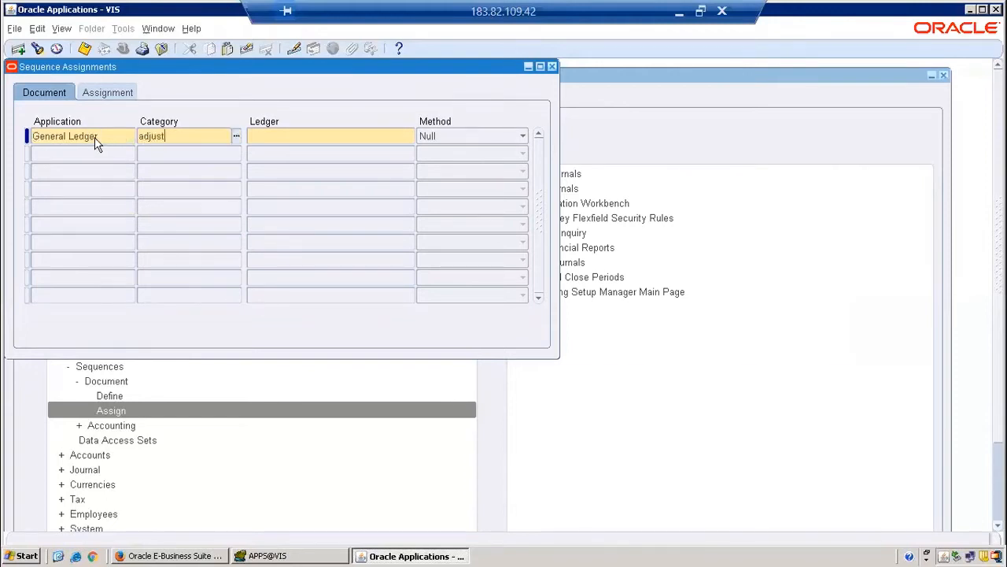
pyautogui.press('Tab')
pyautogui.press('Down')
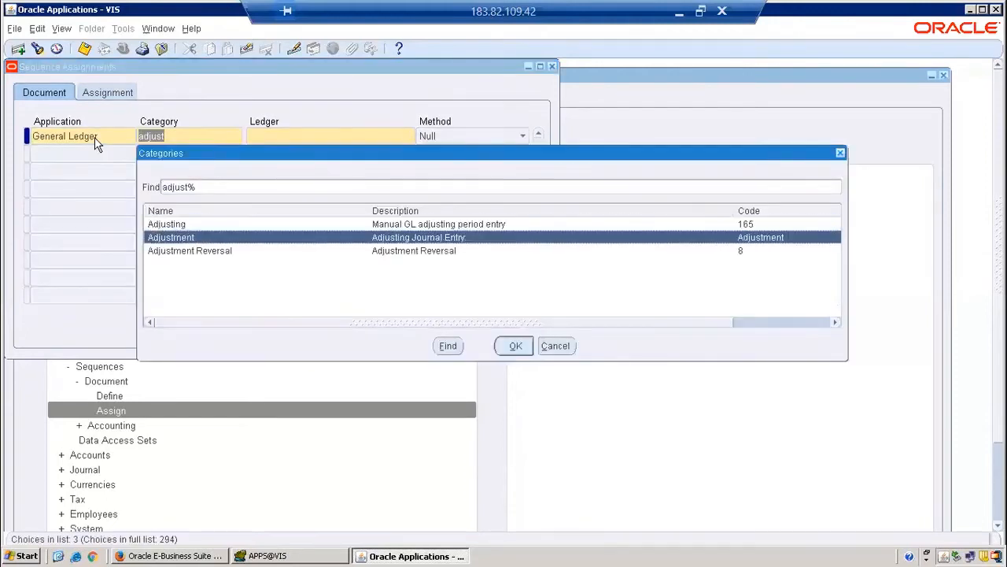
pyautogui.press('Return')
# - Set the ledger of the Adjustment assignment to Vision Operations (USA)
pyautogui.write('vis')
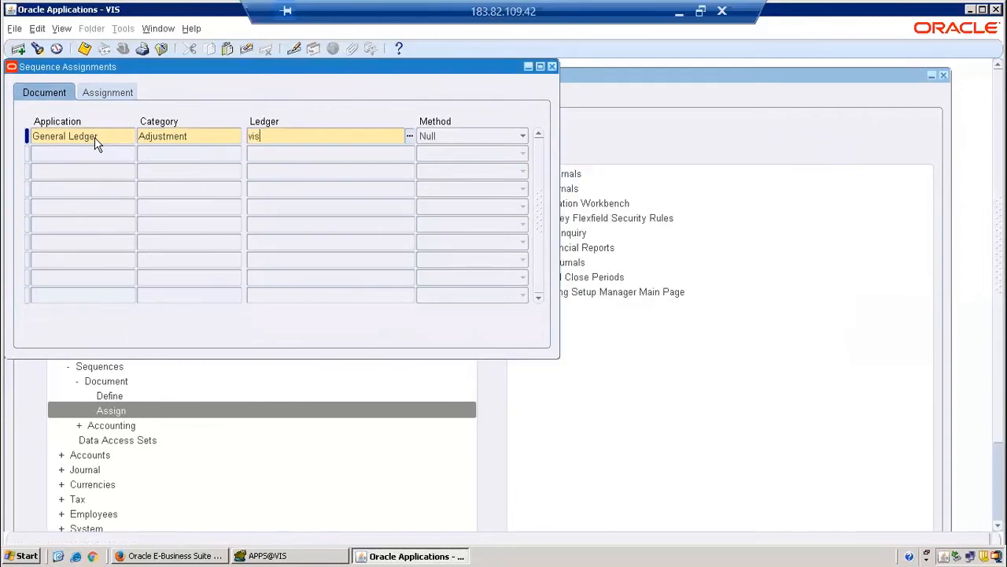
pyautogui.write('ion oper')
pyautogui.press('Tab')
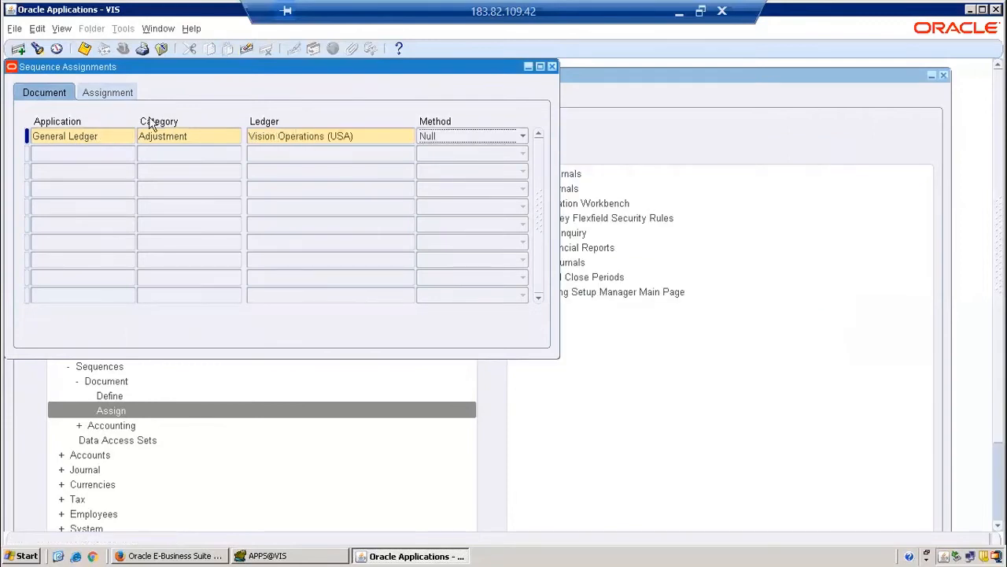
# - Give the assignment the start date 01-FEB-2020 and the copied sequence ARV_DOC_SEQ
pyautogui.click(122, 96)
pyautogui.write('01')
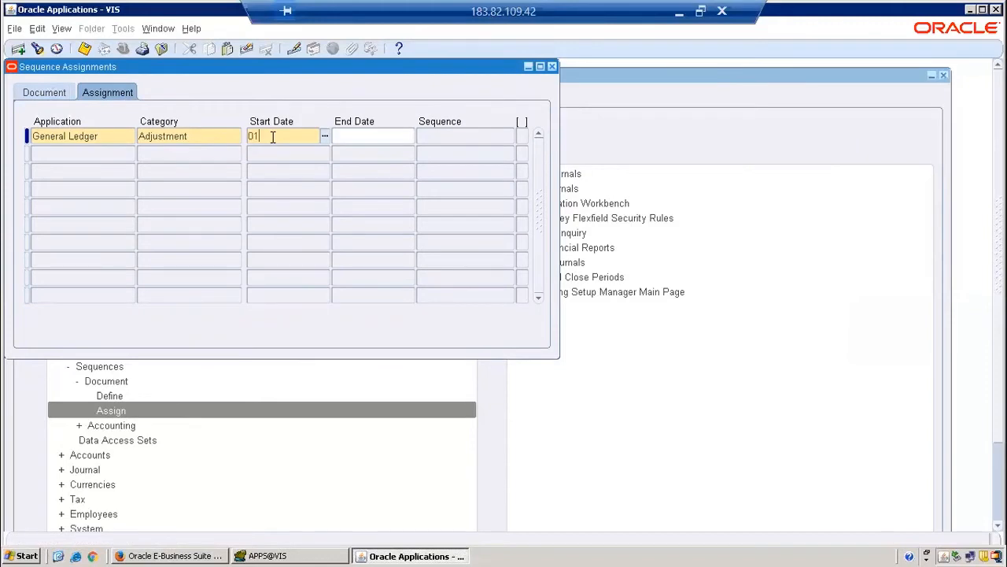
pyautogui.write('-FEB-2020')
pyautogui.press('Tab')
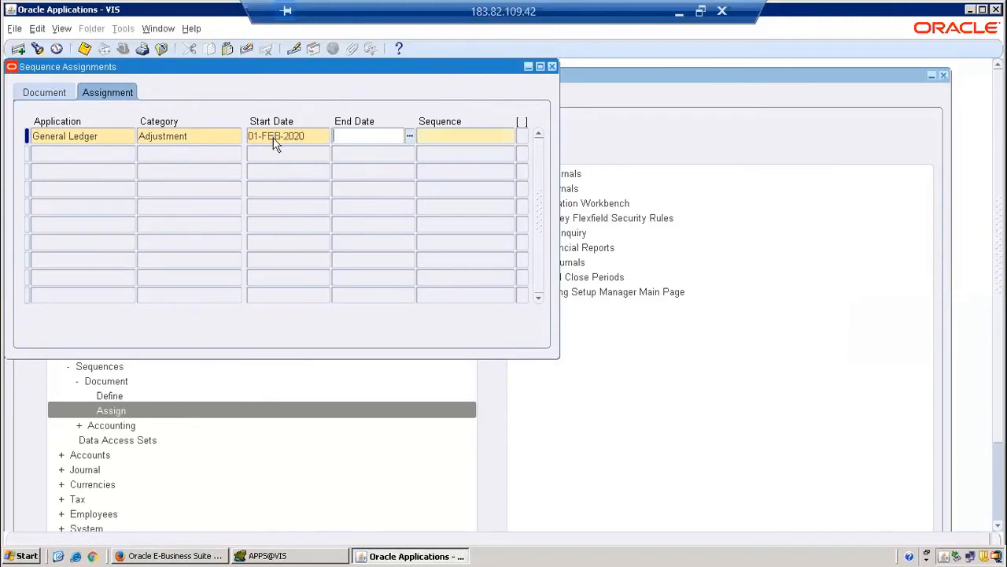
pyautogui.click(472, 136)
pyautogui.hotkey('ctrl', 'v')
pyautogui.press('Tab')
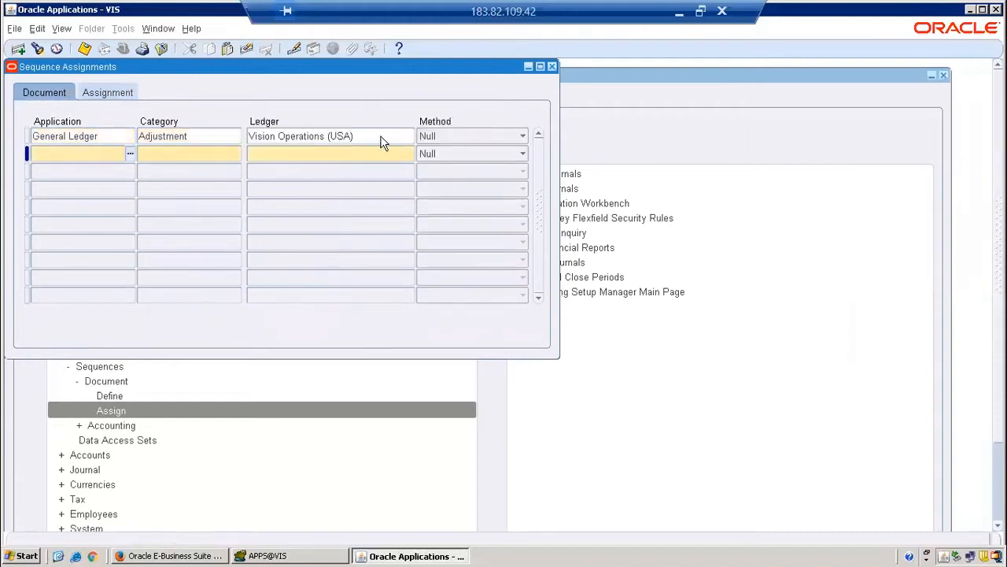
# - Return to the General Ledger Adjustment row, keep its method at Null and save the sequence assignment
pyautogui.hotkey('shift', 'Tab')
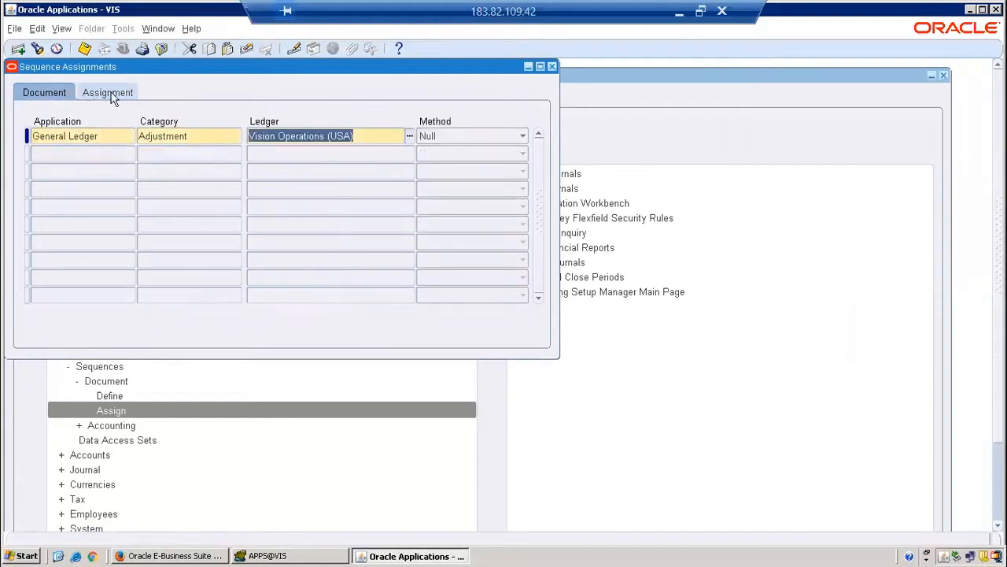
pyautogui.click(108, 92)
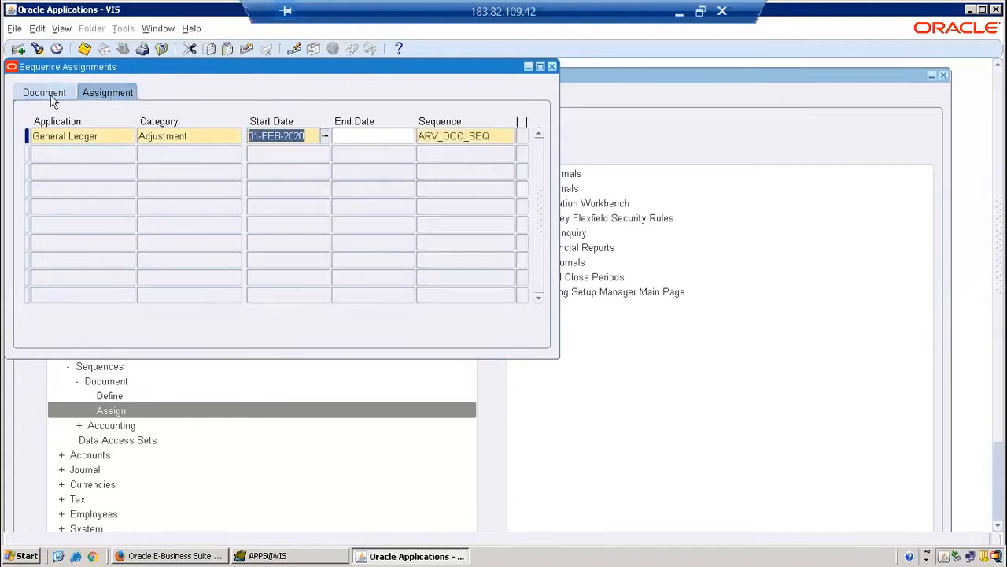
pyautogui.click(51, 96)
pyautogui.click(461, 139)
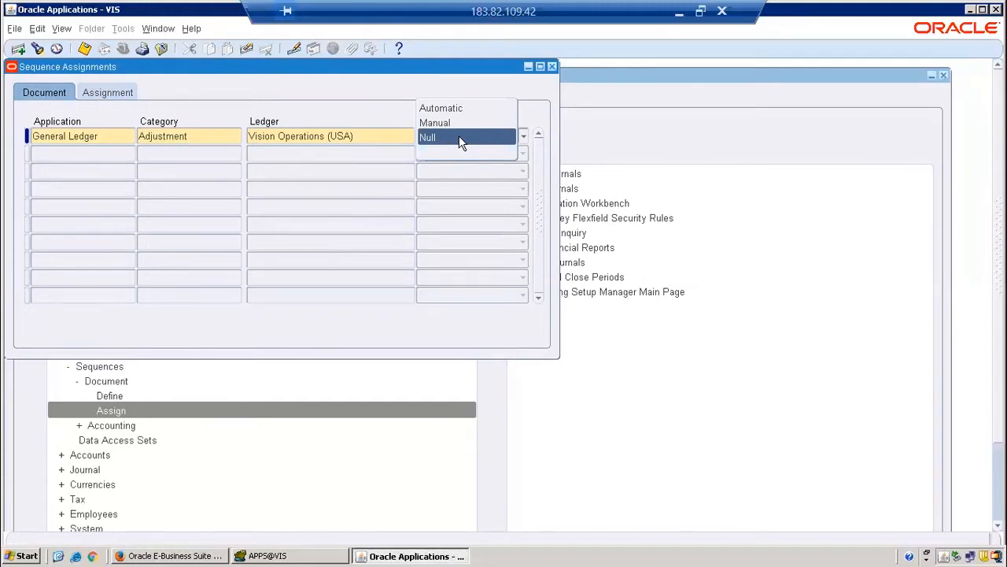
pyautogui.click(459, 137)
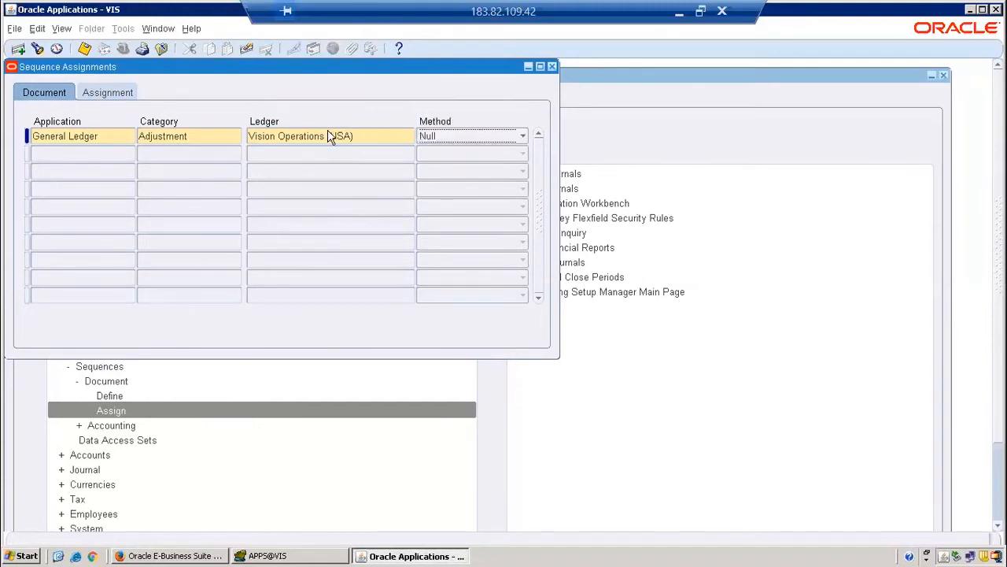
pyautogui.click(366, 137)
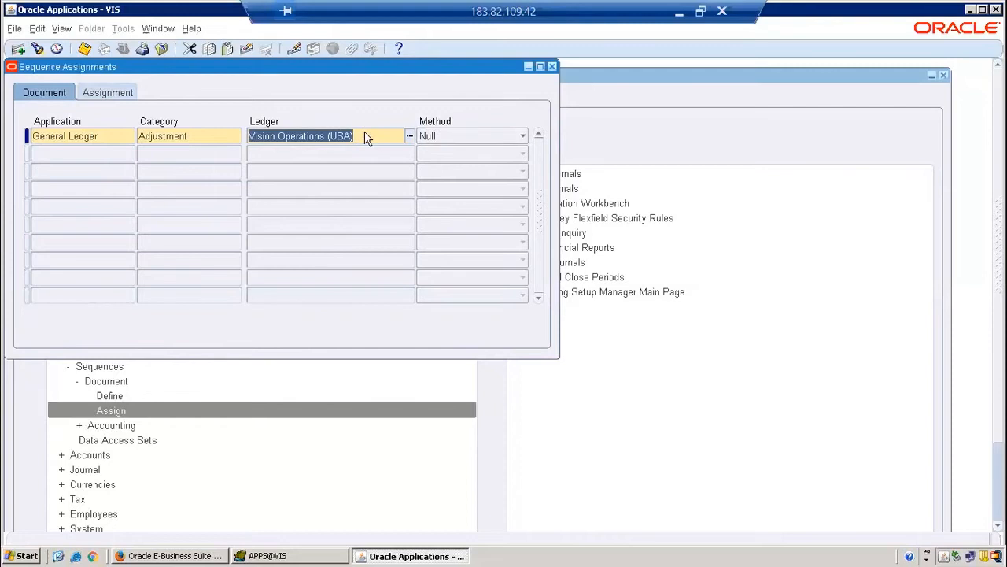
pyautogui.hotkey('ctrl', 's')
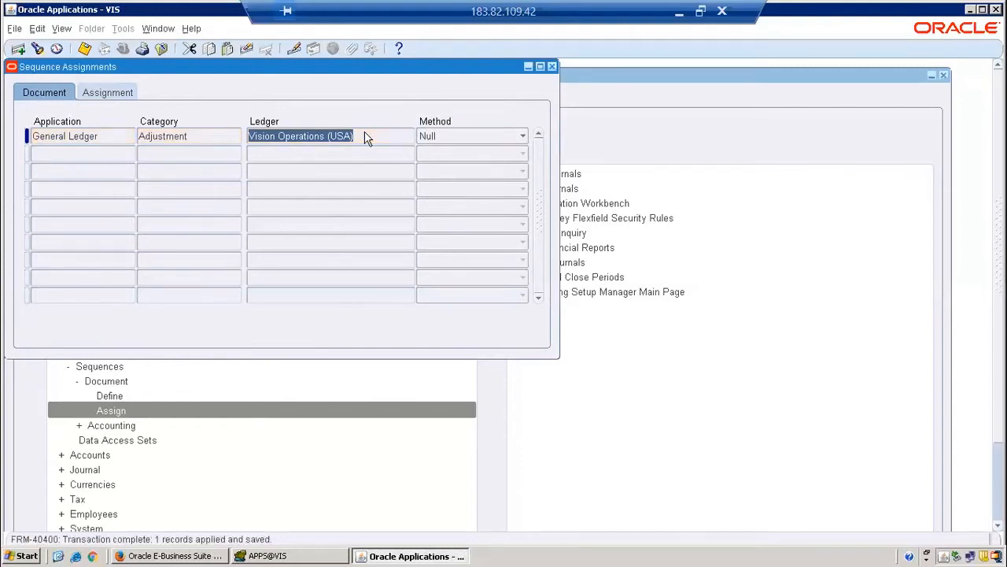
# - Review the category and sequence of the saved assignment, and close the sequence assignment form
pyautogui.click(123, 98)
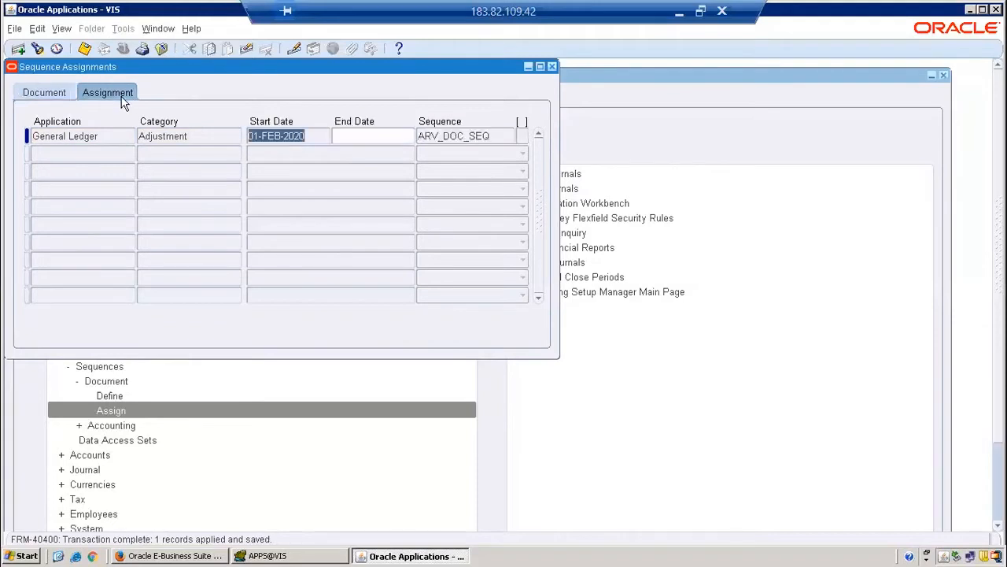
pyautogui.click(489, 135)
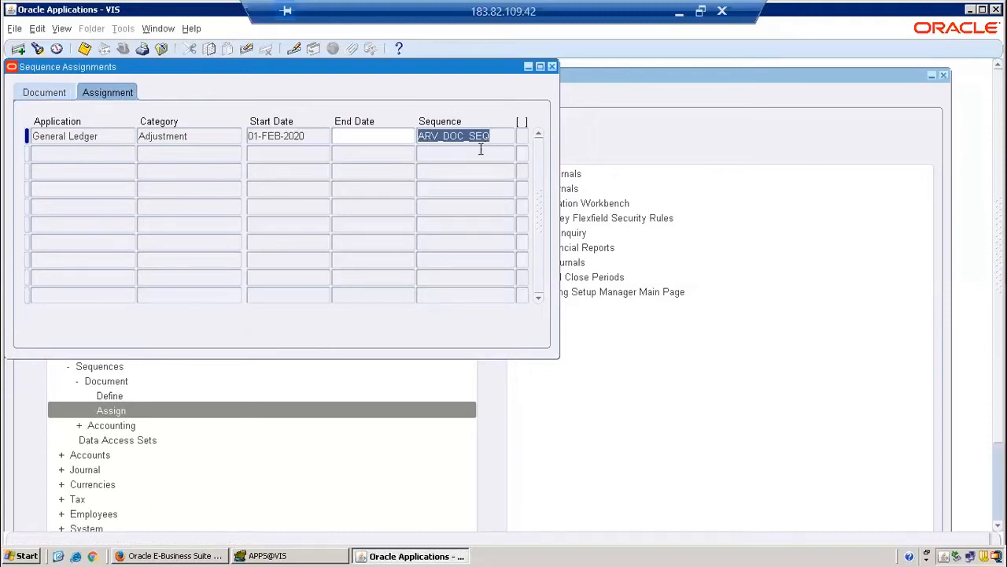
pyautogui.click(208, 138)
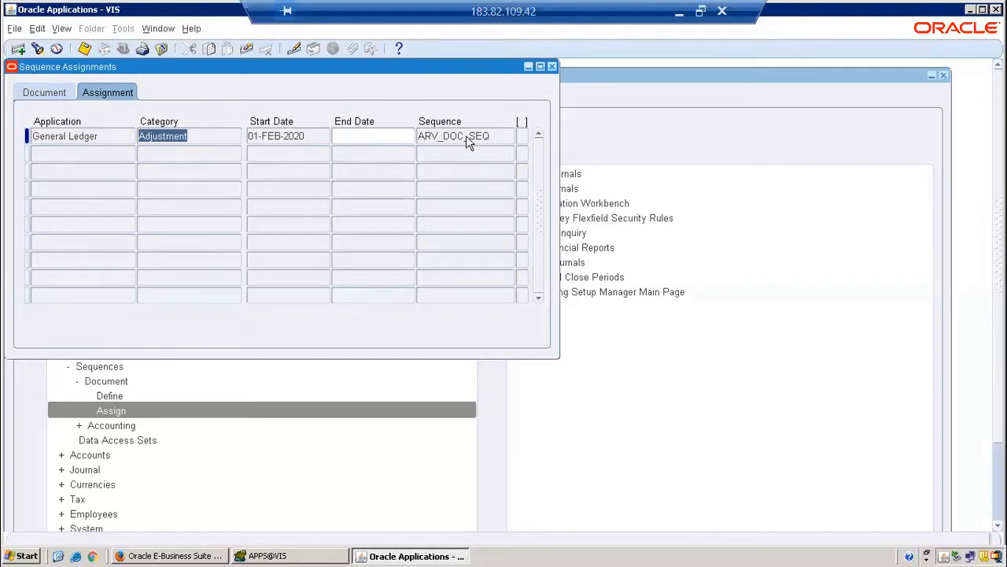
pyautogui.click(489, 136)
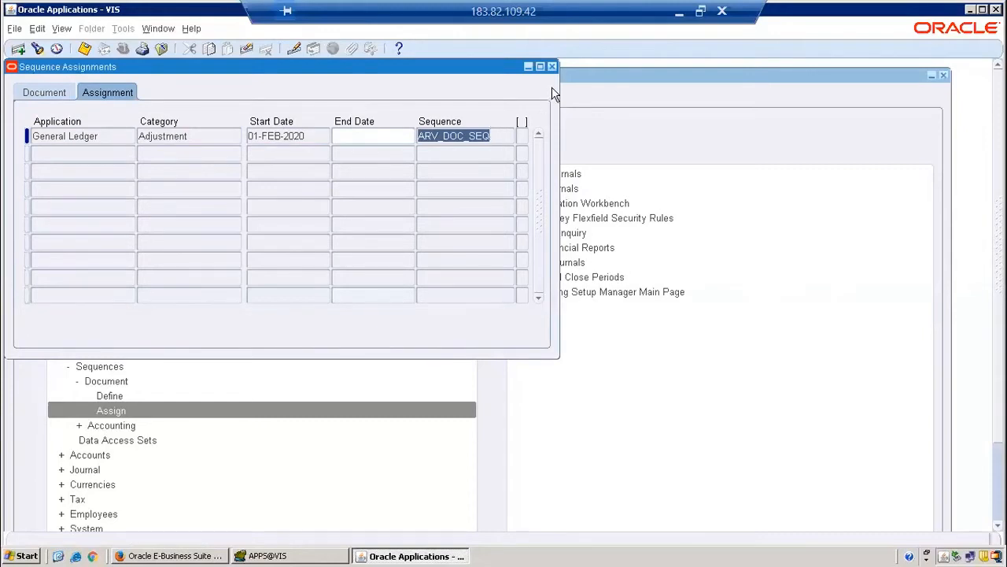
pyautogui.click(553, 67)
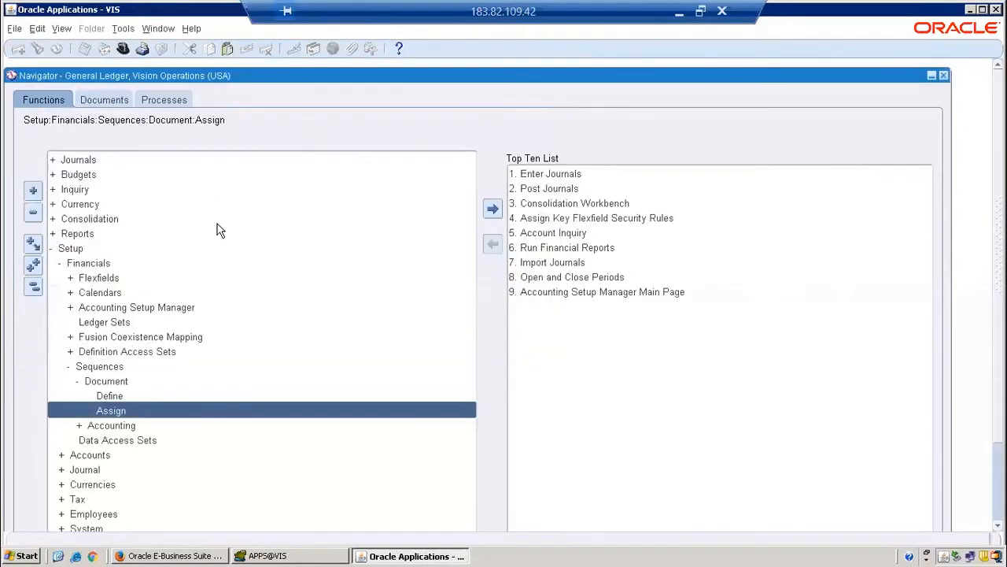
# - Collapse the navigator's function tree, open the journal entry form and start a new journal
pyautogui.click(33, 287)
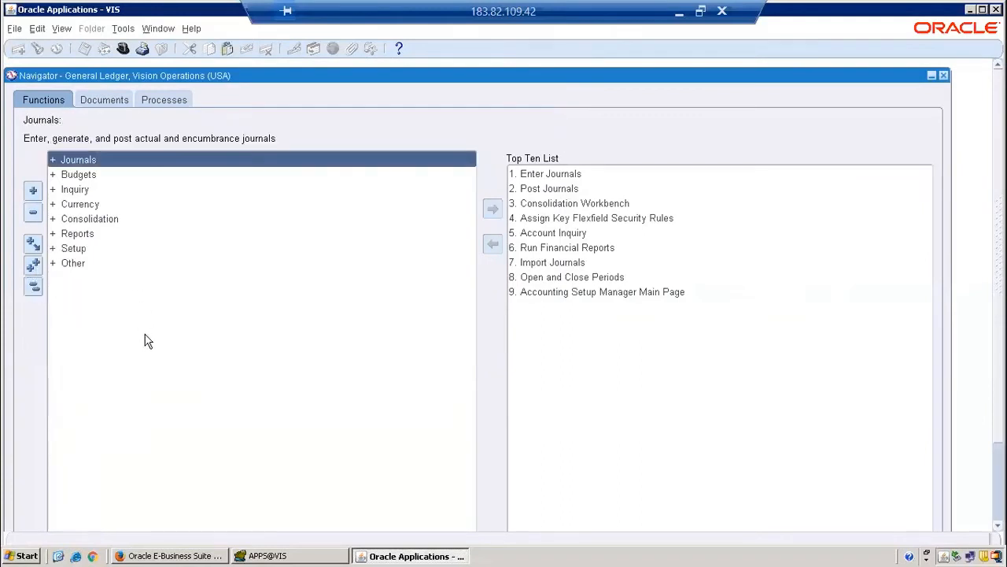
pyautogui.doubleClick(71, 162)
pyautogui.click(92, 175)
pyautogui.doubleClick(96, 175)
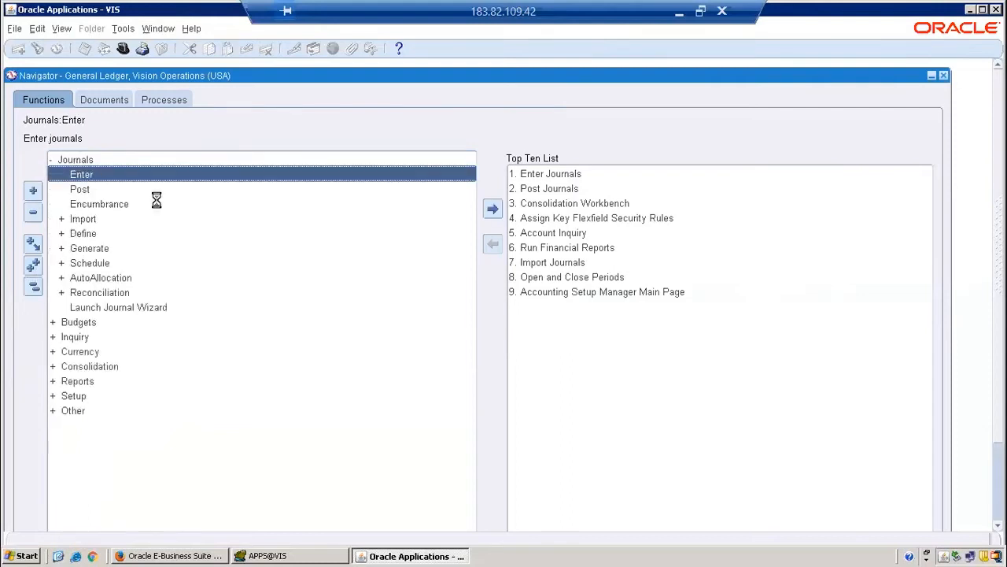
pyautogui.click(454, 386)
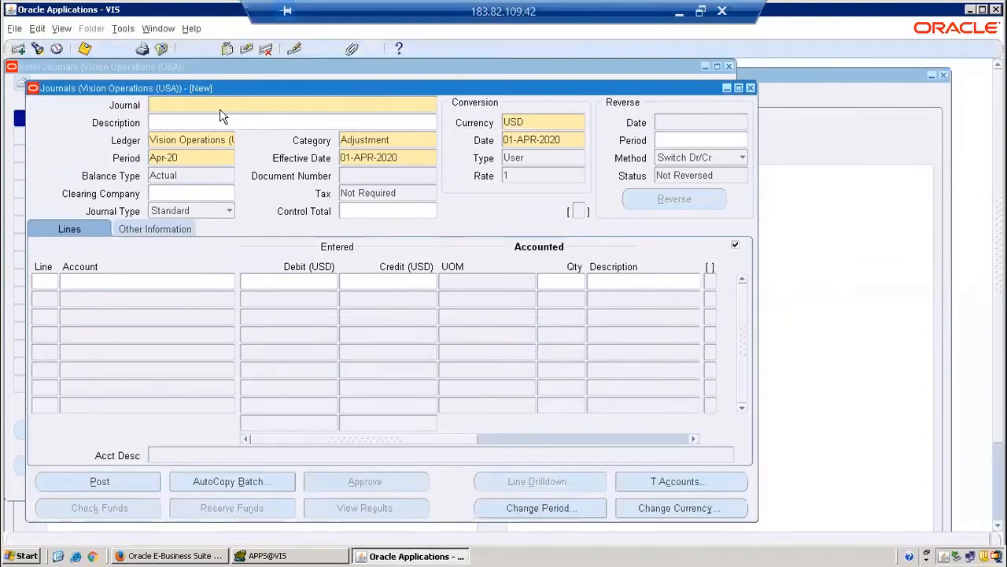
# - Name the new journal Test Doc Sequence and check its ledger and category
pyautogui.write('Test Doc Sequence')
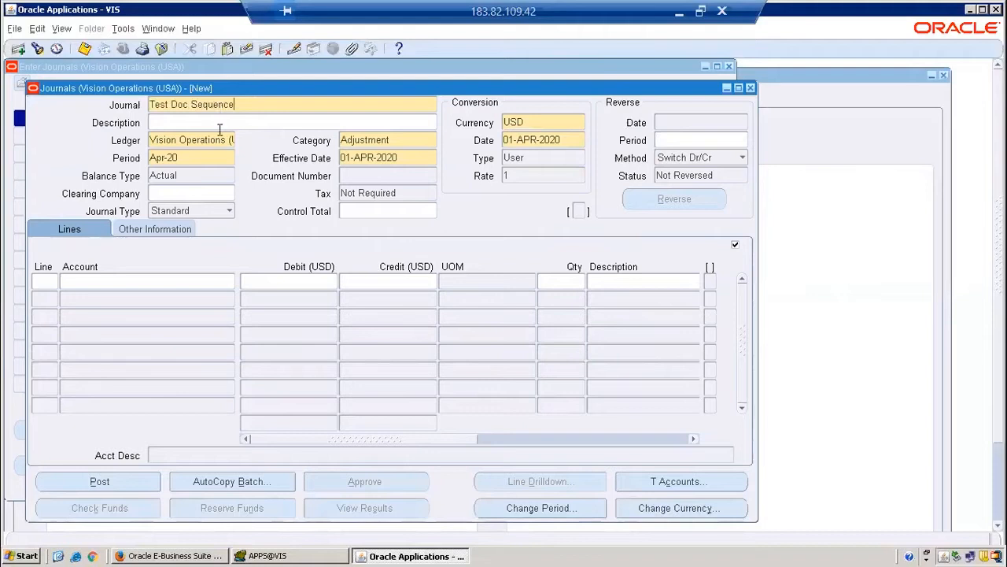
pyautogui.click(201, 140)
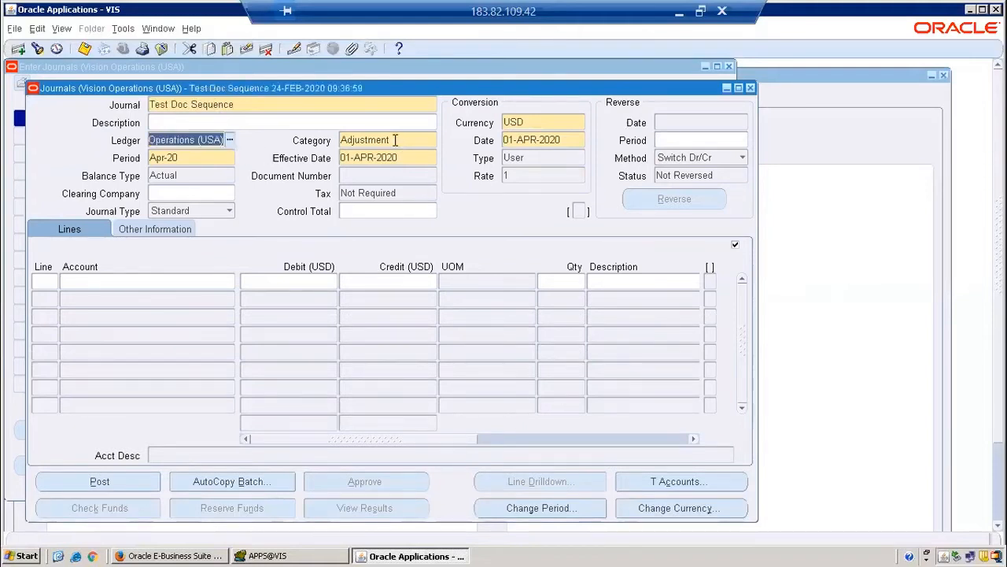
pyautogui.click(395, 140)
# - Try to set the journal's period to Feb-20, leaving the list of periods without choosing one
pyautogui.click(196, 159)
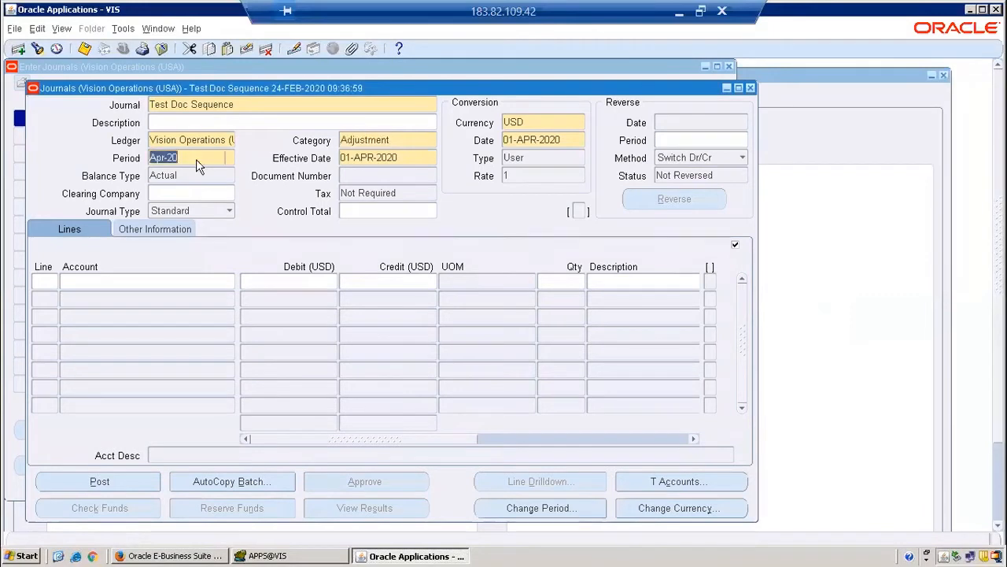
pyautogui.write('feb-2')
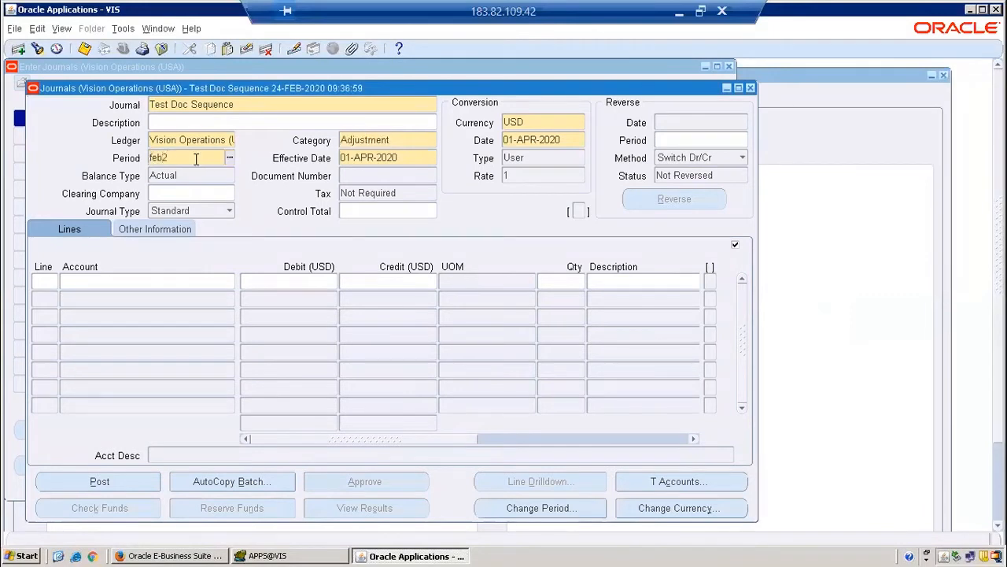
pyautogui.write('0')
pyautogui.press('Tab')
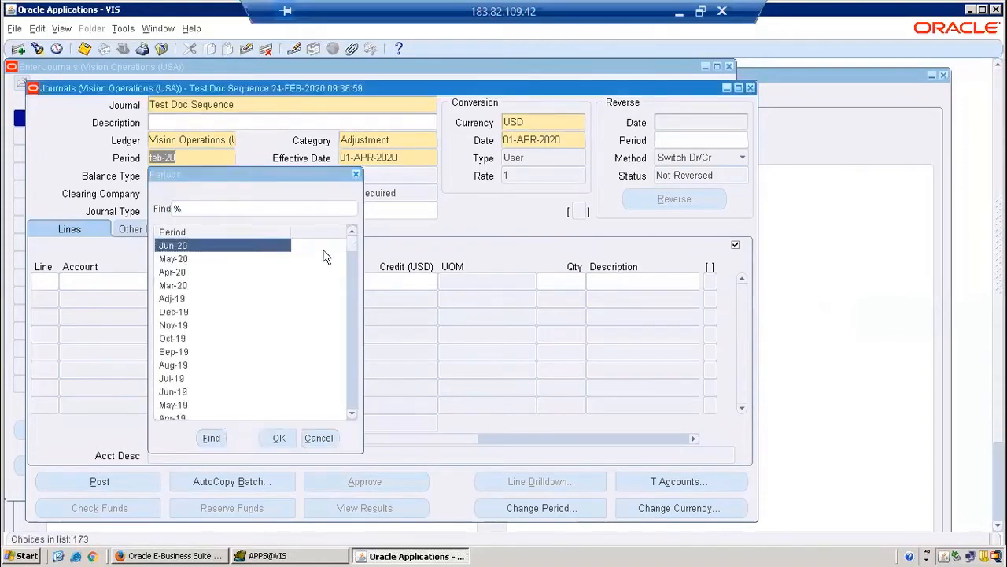
pyautogui.press('Escape')
pyautogui.write('FEb')
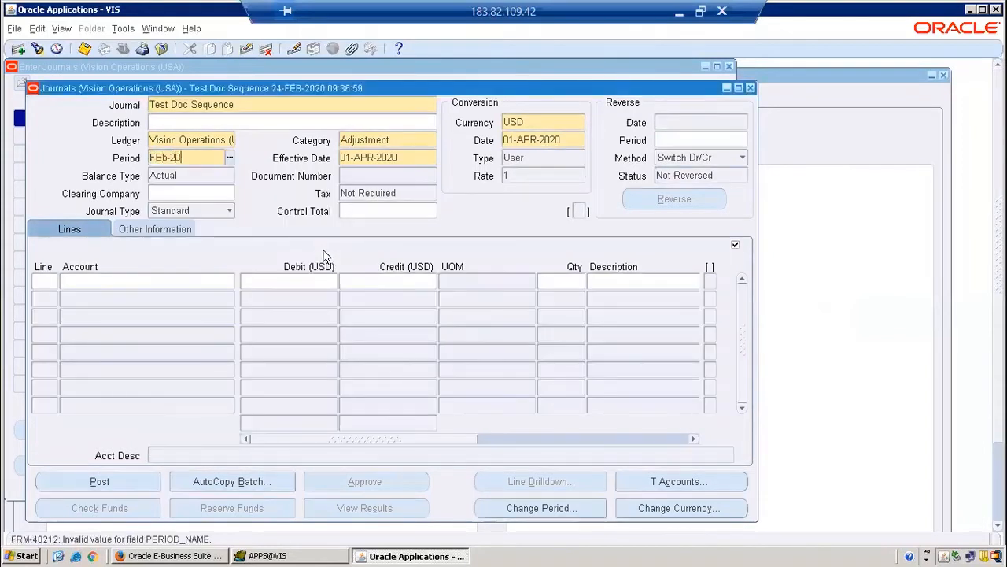
pyautogui.press('Tab')
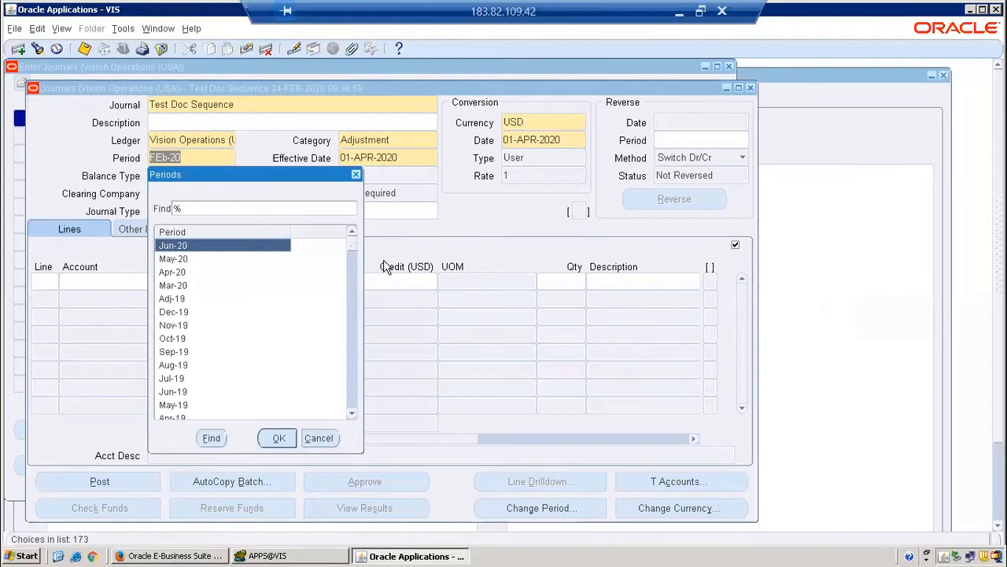
pyautogui.click(330, 438)
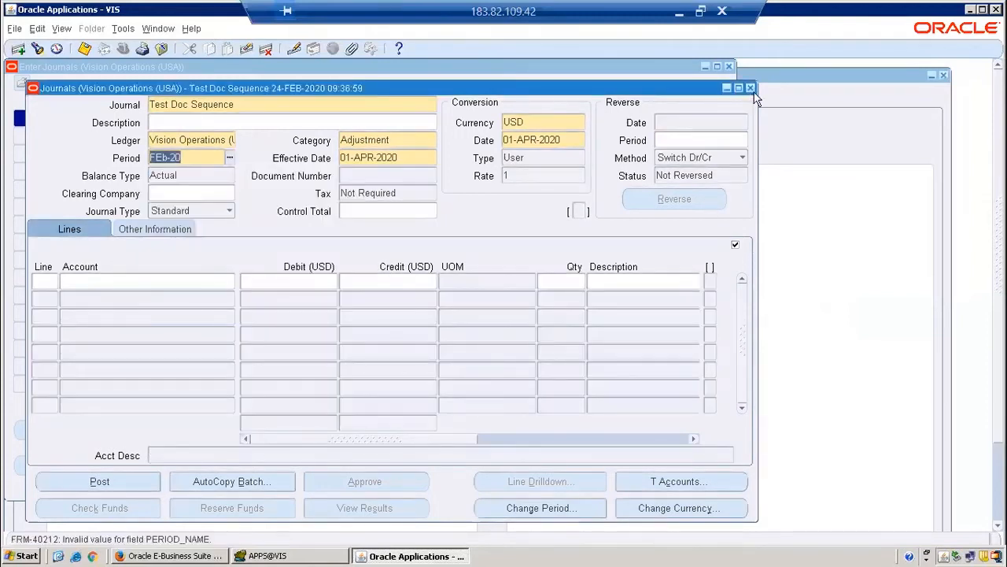
# - Discard the unfinished Test Doc Sequence journal and close the journal entry windows
pyautogui.click(751, 88)
pyautogui.click(331, 438)
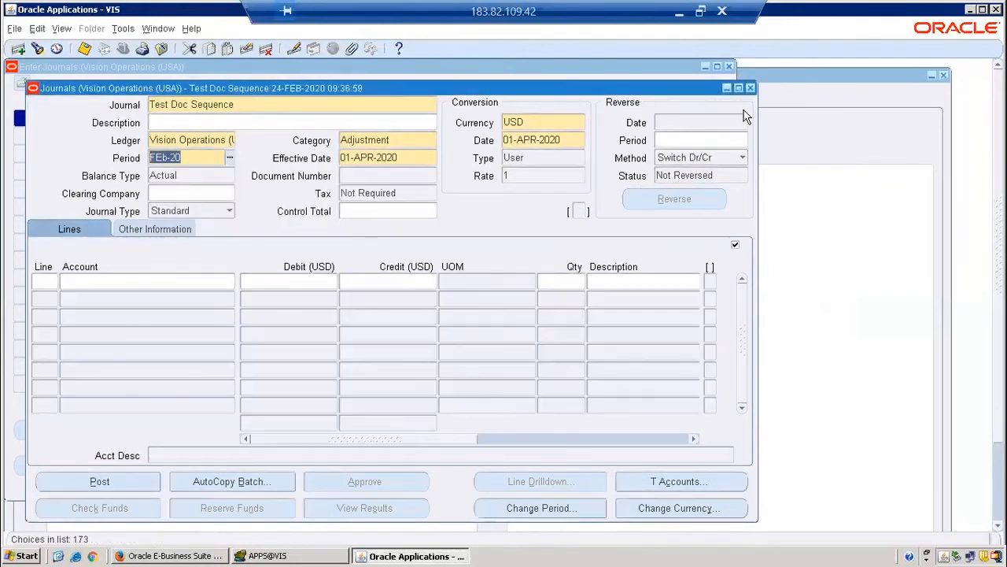
pyautogui.press('BackSpace')
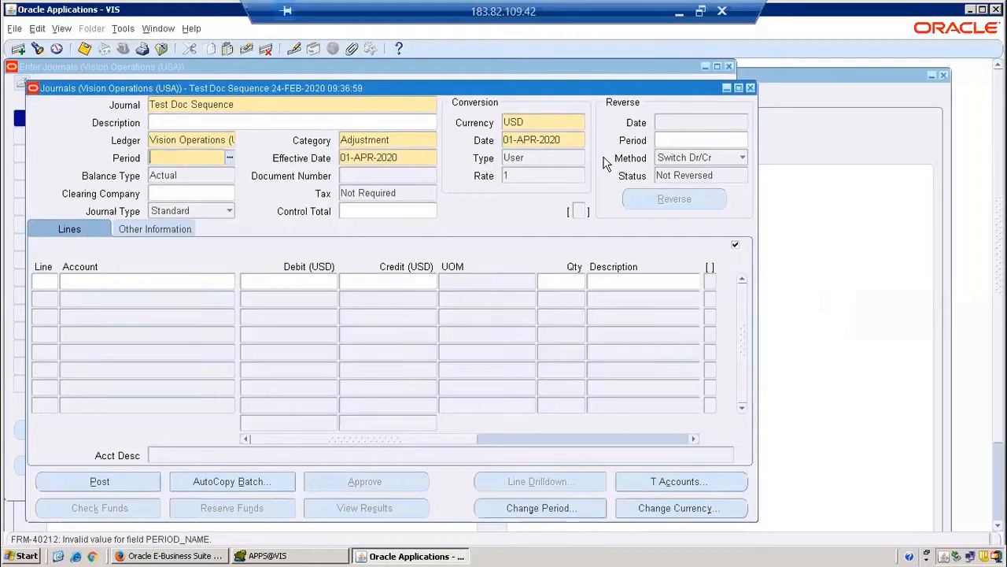
pyautogui.click(750, 88)
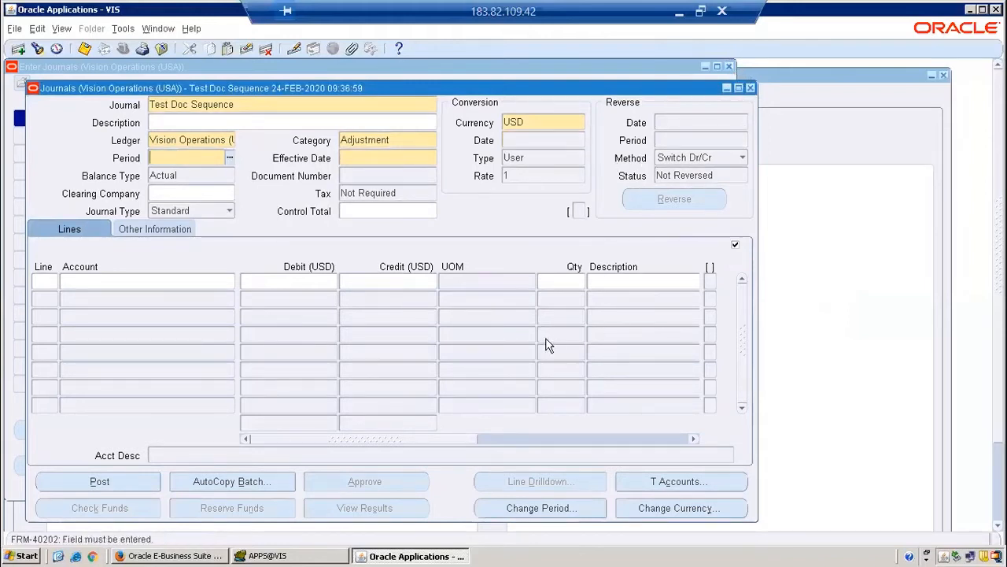
pyautogui.hotkey('alt', 'e')
pyautogui.press('d')
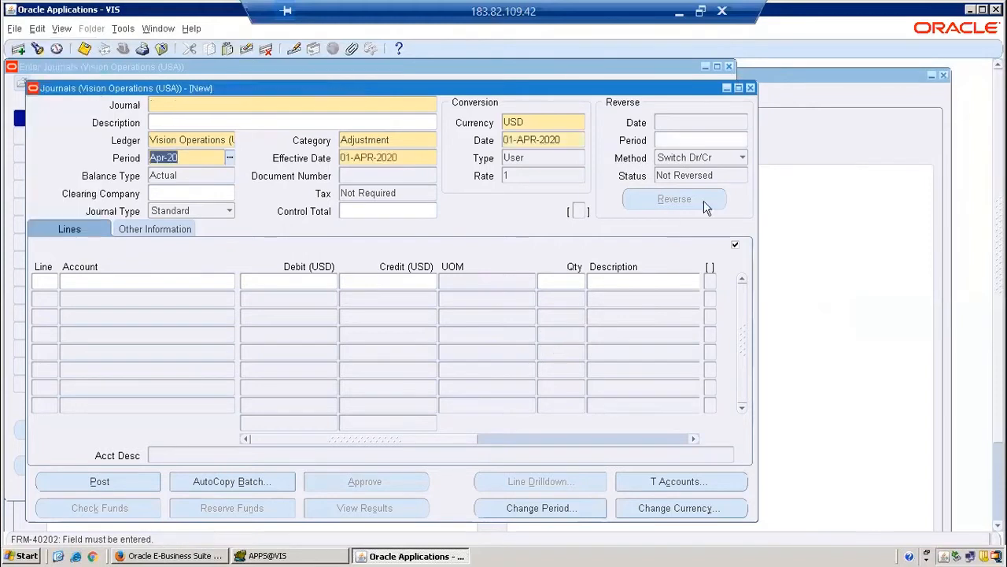
pyautogui.click(749, 88)
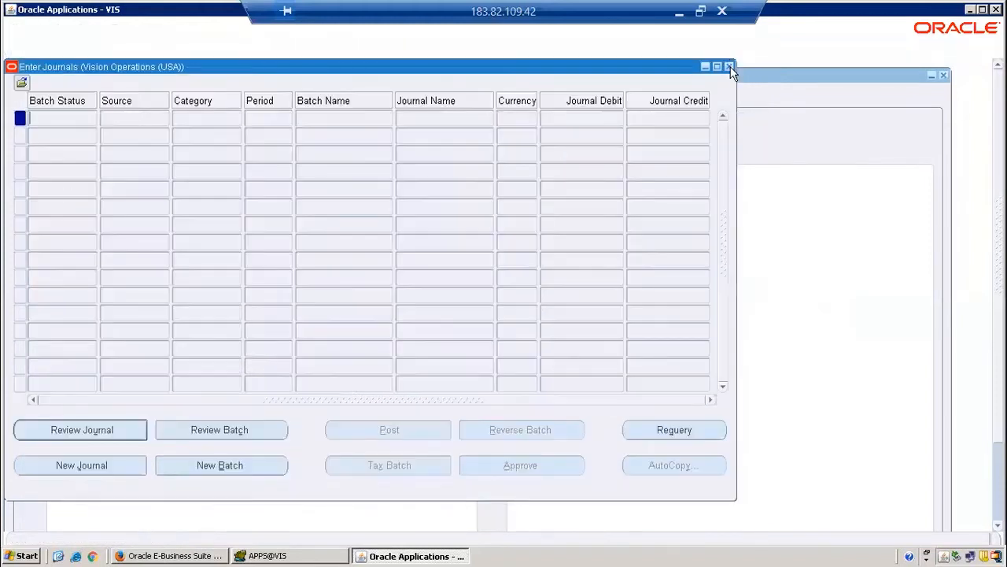
pyautogui.press('F4')
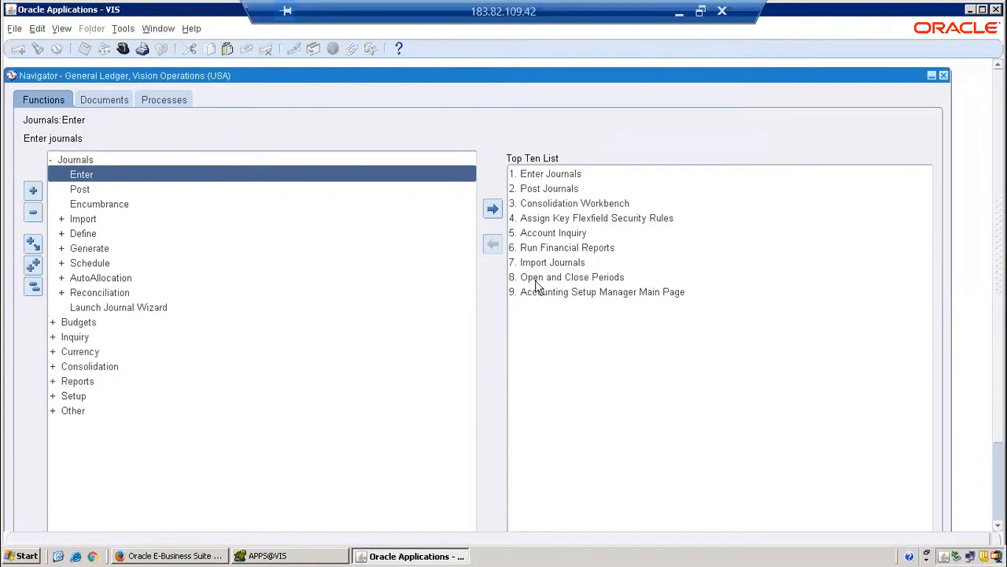
# - Open the Open and Close Periods form and list all periods of the Vision Operations (USA) ledger
pyautogui.doubleClick(537, 281)
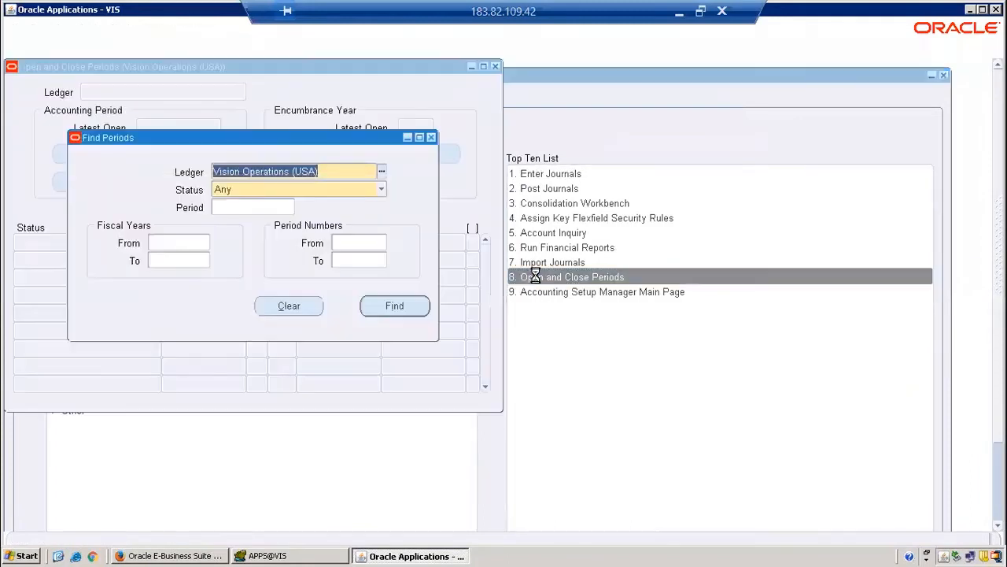
pyautogui.press('Return')
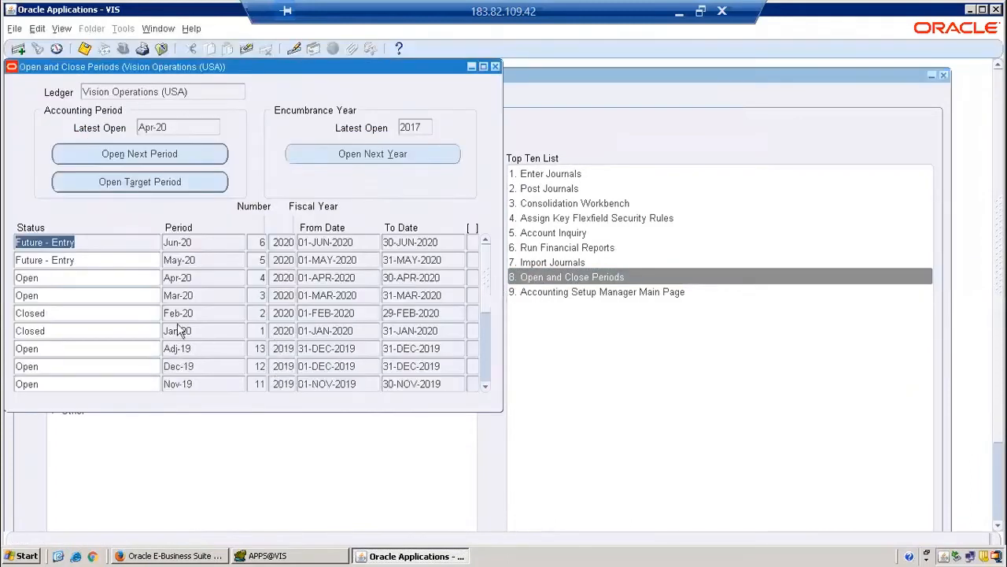
# - Try to set the status of the Jan-20 period to Open directly in the period list
pyautogui.click(88, 331)
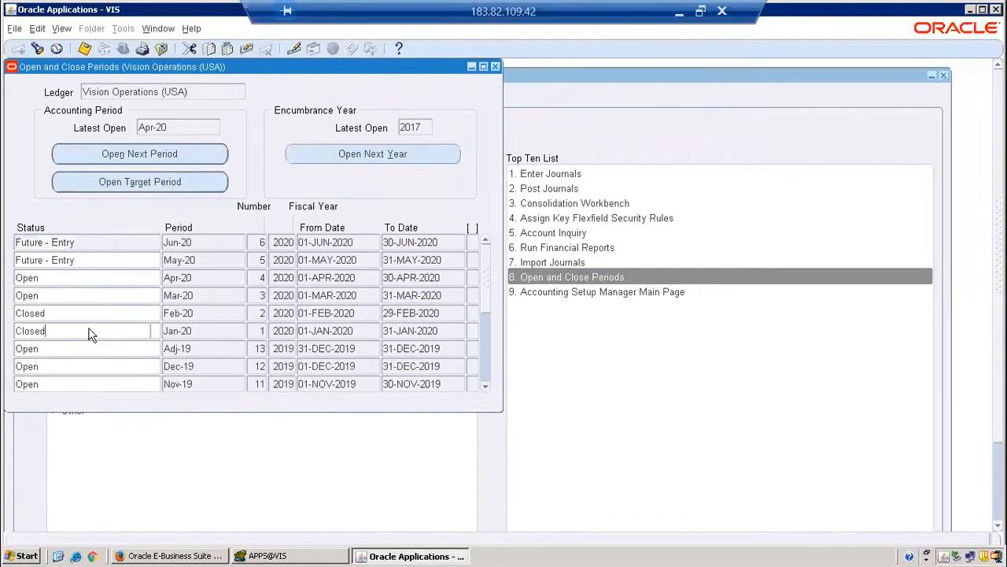
pyautogui.write('o')
pyautogui.press('Tab')
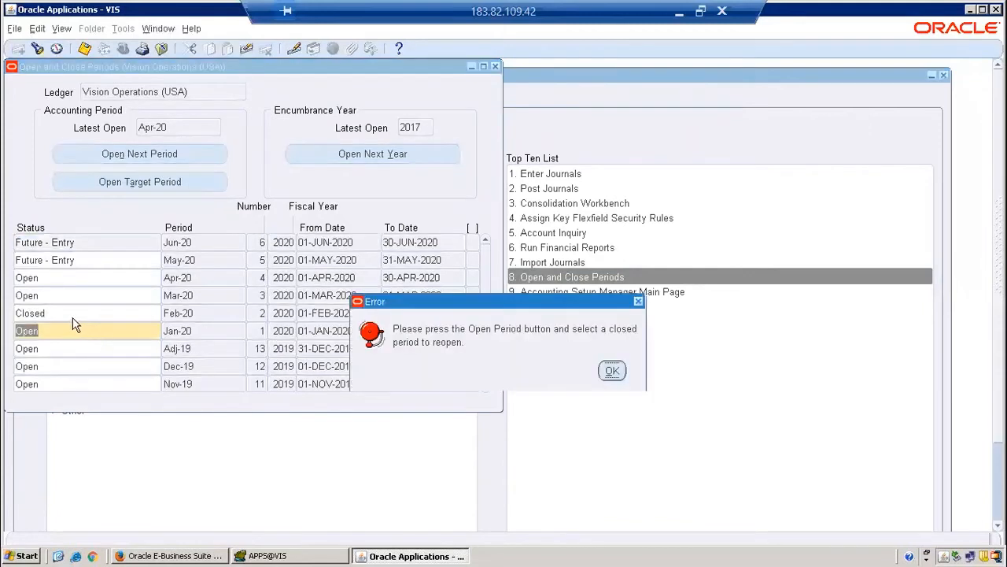
pyautogui.click(612, 371)
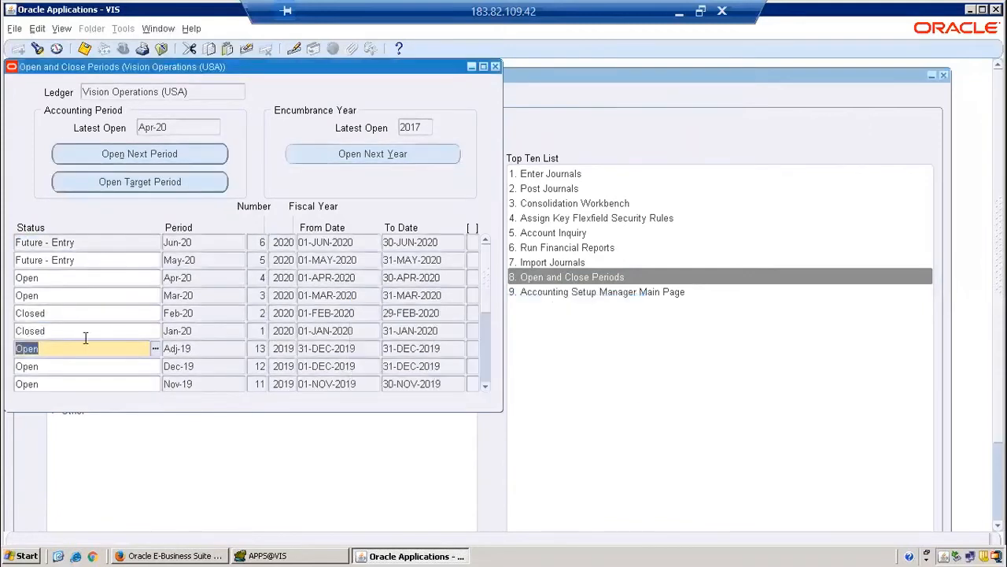
# - Submit the opening of Jan-20 as the target period for the Vision Operations (USA) ledger
pyautogui.click(173, 187)
pyautogui.write('jan-20')
pyautogui.click(203, 162)
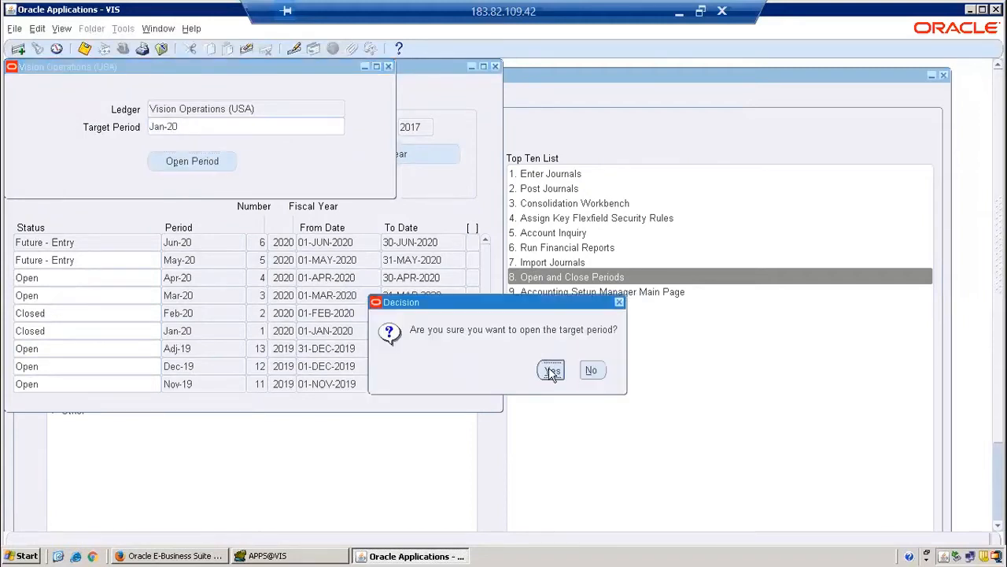
pyautogui.click(552, 371)
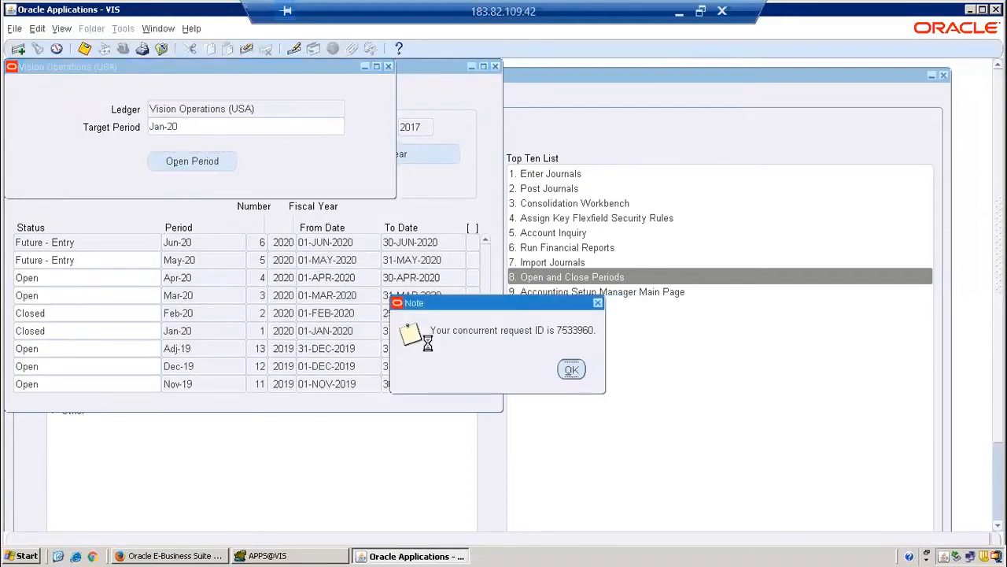
pyautogui.press('Return')
# - Submit the opening of Feb-20 as the target period for the Vision Operations (USA) ledger
pyautogui.click(183, 186)
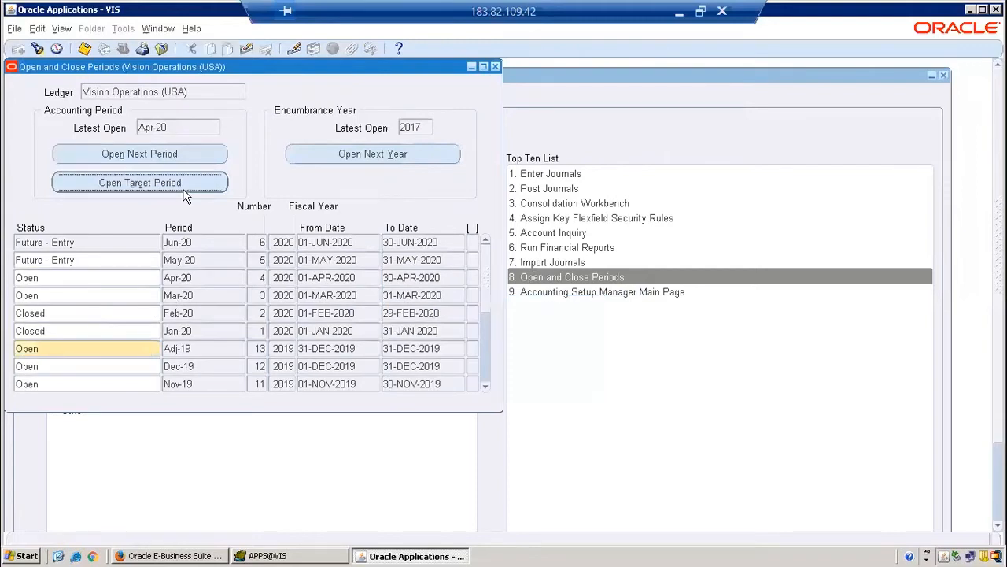
pyautogui.write('feb-2')
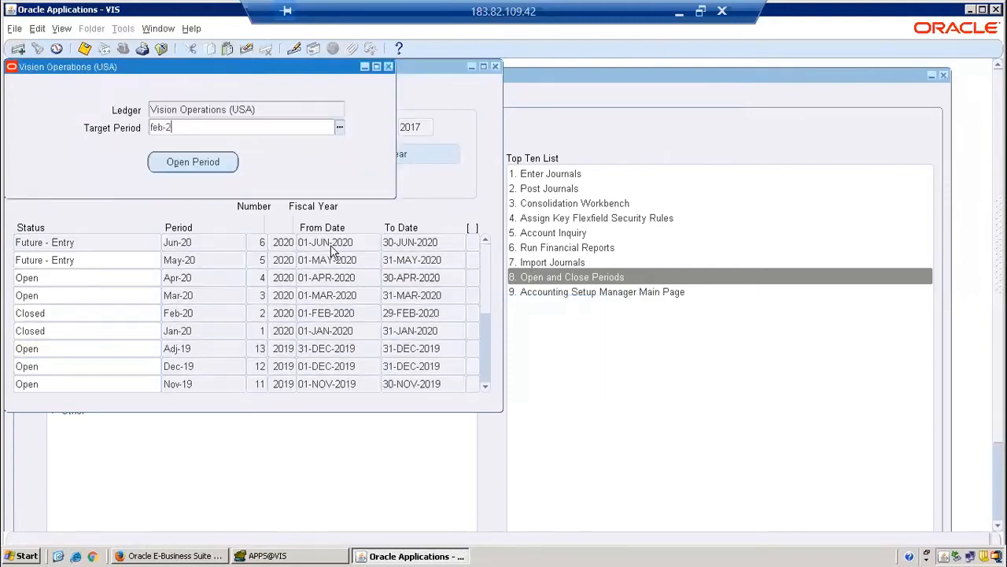
pyautogui.write('0')
pyautogui.press('Tab')
pyautogui.click(208, 163)
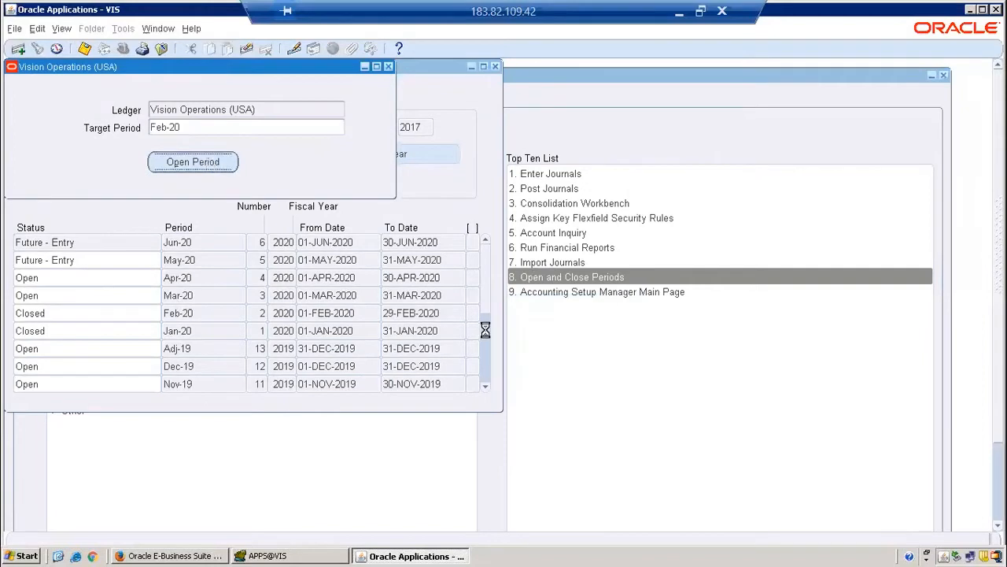
pyautogui.click(560, 373)
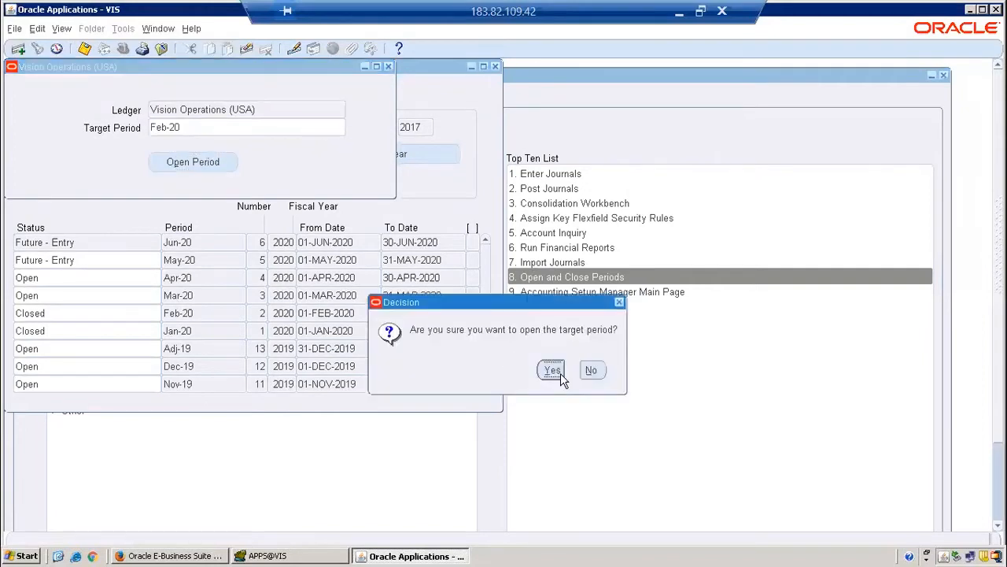
pyautogui.click(574, 369)
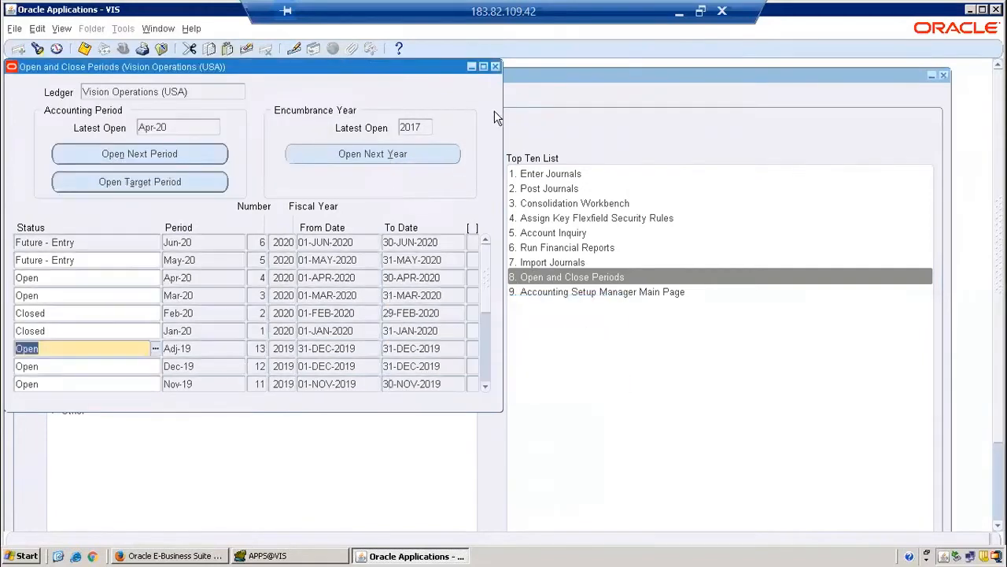
# - Close the Open and Close Periods form and list the submitted concurrent requests
pyautogui.click(495, 67)
pyautogui.hotkey('alt', 'v')
pyautogui.press('r')
pyautogui.press('Return')
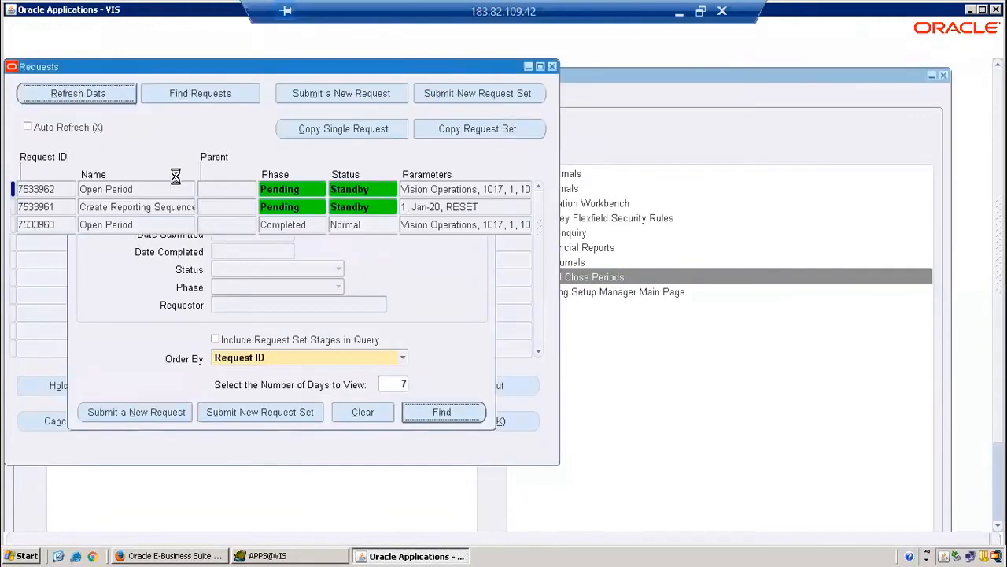
# - Refresh the request list repeatedly to check the progress of the Open Period requests, and close the list
pyautogui.click(71, 101)
pyautogui.click(71, 101)
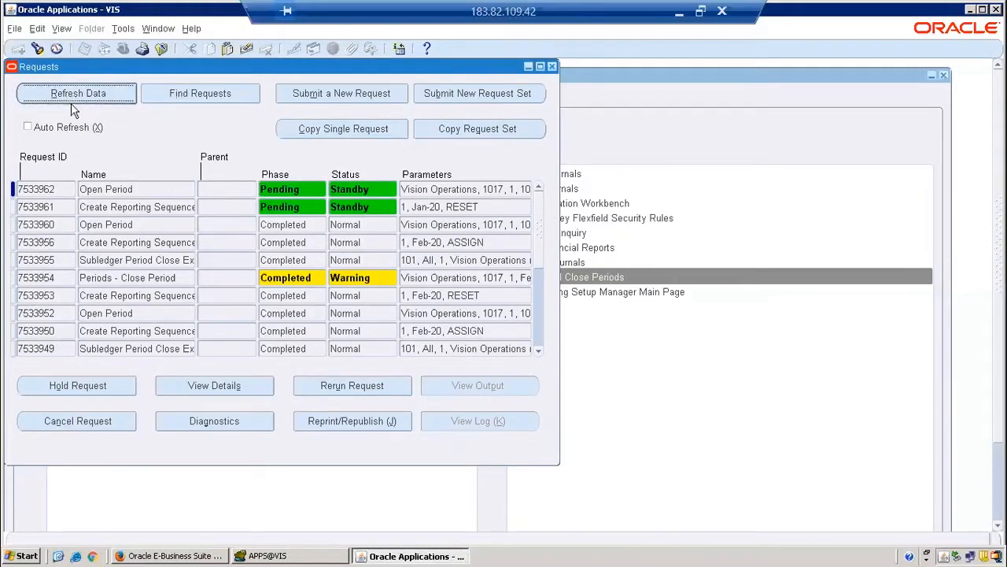
pyautogui.click(90, 97)
pyautogui.click(91, 98)
pyautogui.click(89, 93)
pyautogui.click(89, 94)
pyautogui.click(81, 90)
pyautogui.click(81, 93)
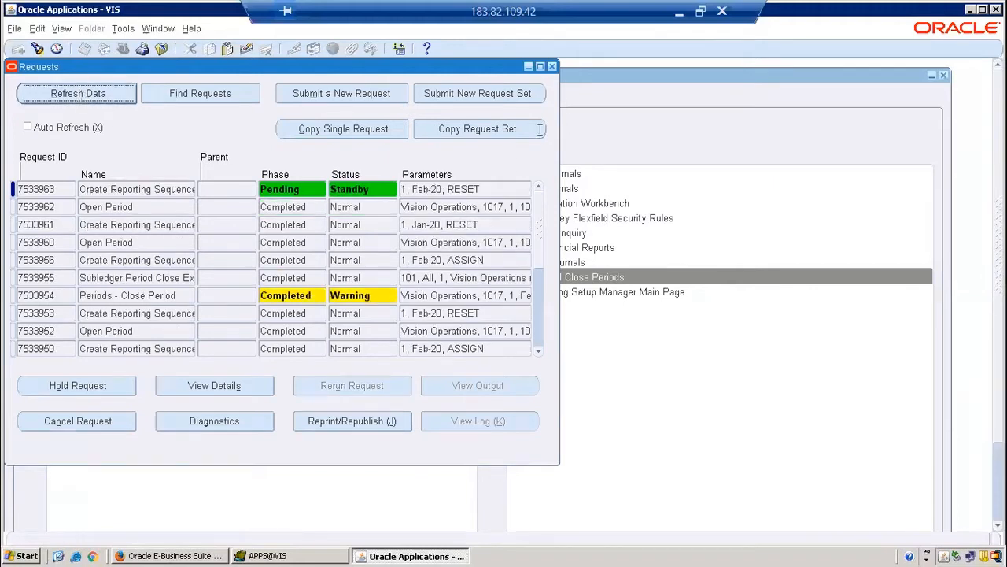
pyautogui.click(552, 66)
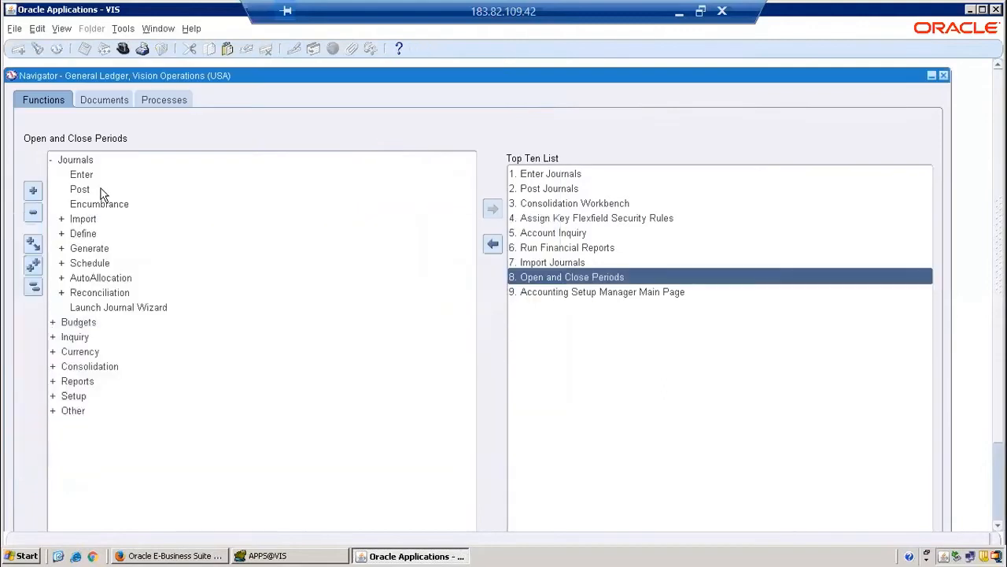
# - Start a new journal named Test Doc Sequence and set its period to Feb-20
pyautogui.doubleClick(76, 176)
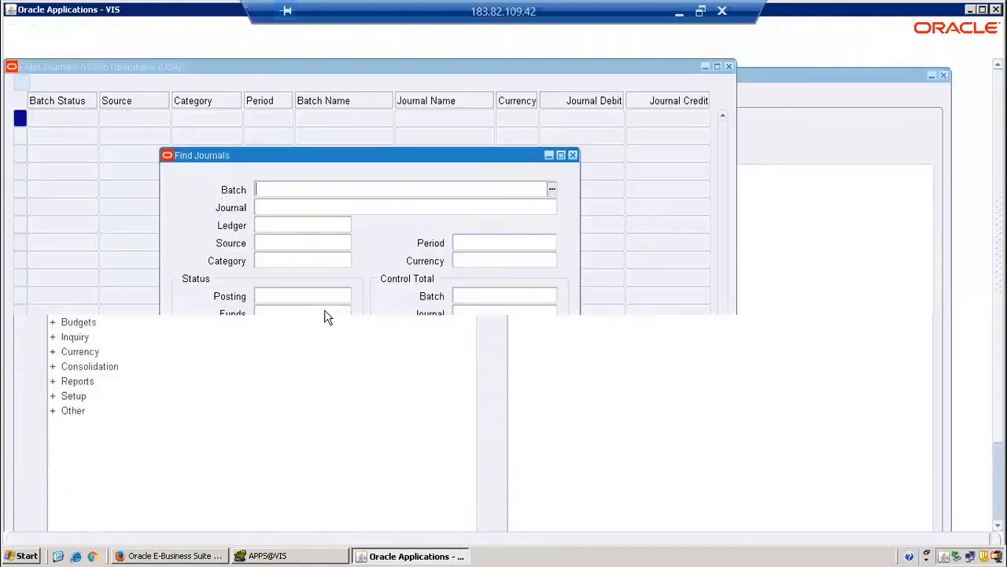
pyautogui.click(412, 387)
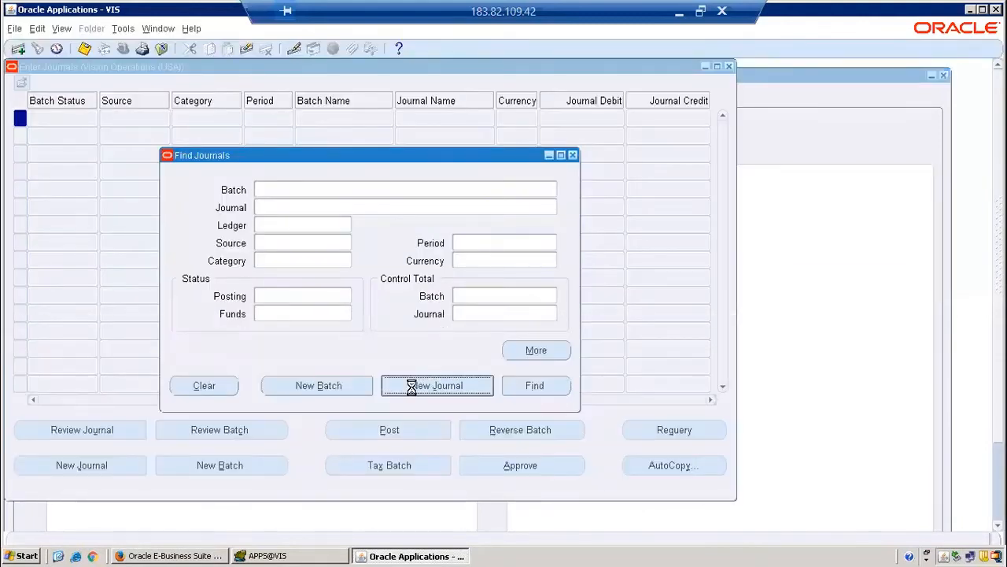
pyautogui.write('Test Doc Seq')
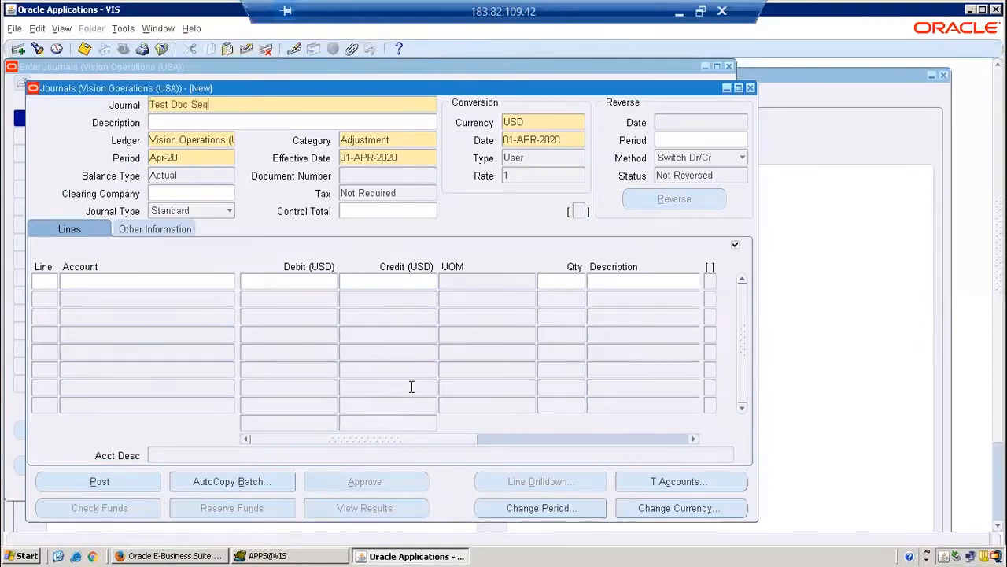
pyautogui.write('uence')
pyautogui.click(191, 156)
pyautogui.write('feb-20')
pyautogui.press('Tab')
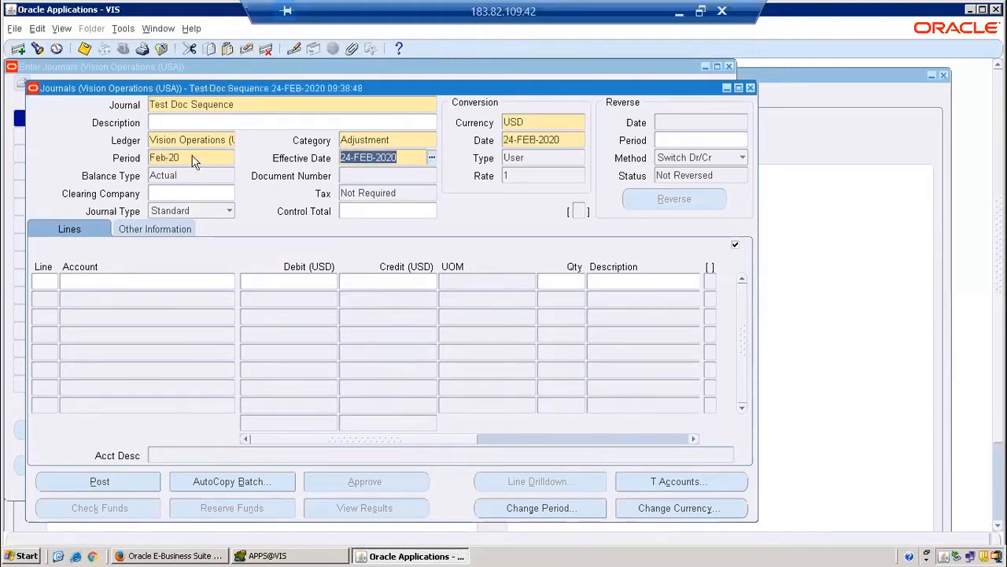
# - Enter journal line 1 with the Audit Fee account alias and a debit of 25000
pyautogui.click(44, 281)
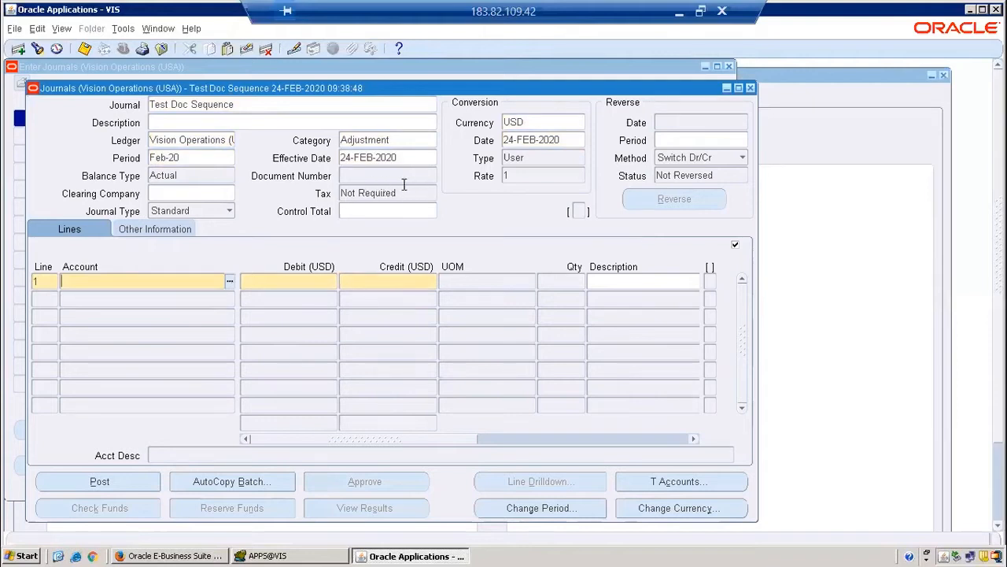
pyautogui.click(230, 283)
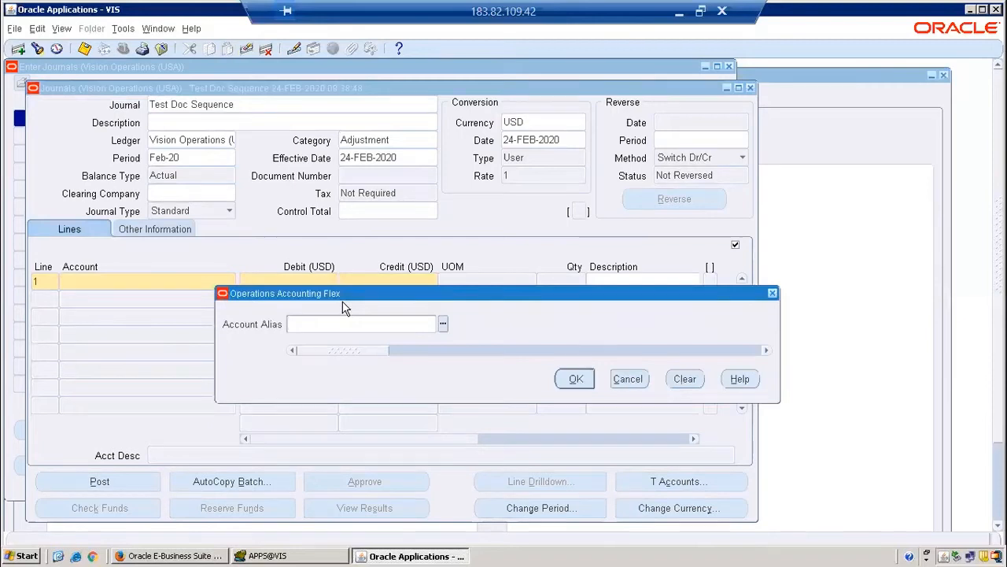
pyautogui.write('Audit Fee')
pyautogui.press('Tab')
pyautogui.click(575, 380)
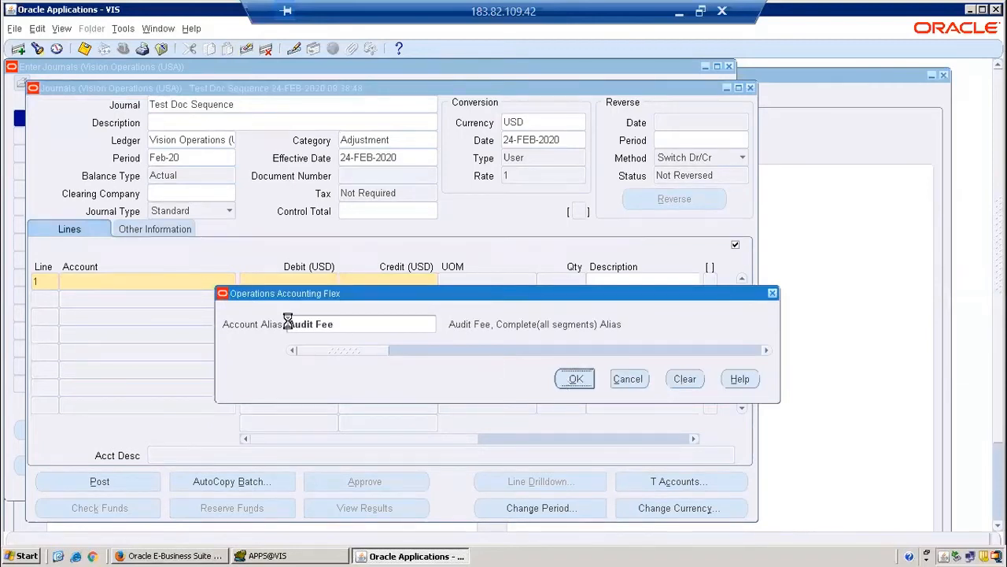
pyautogui.write('25000')
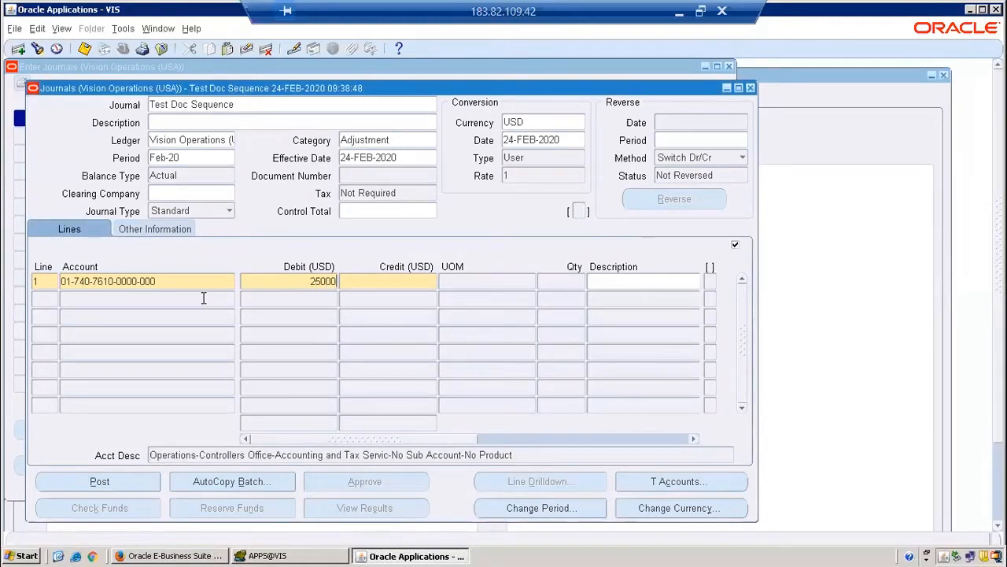
# - Enter the cash account on journal line 2 using the cash alias and department 000
pyautogui.click(205, 298)
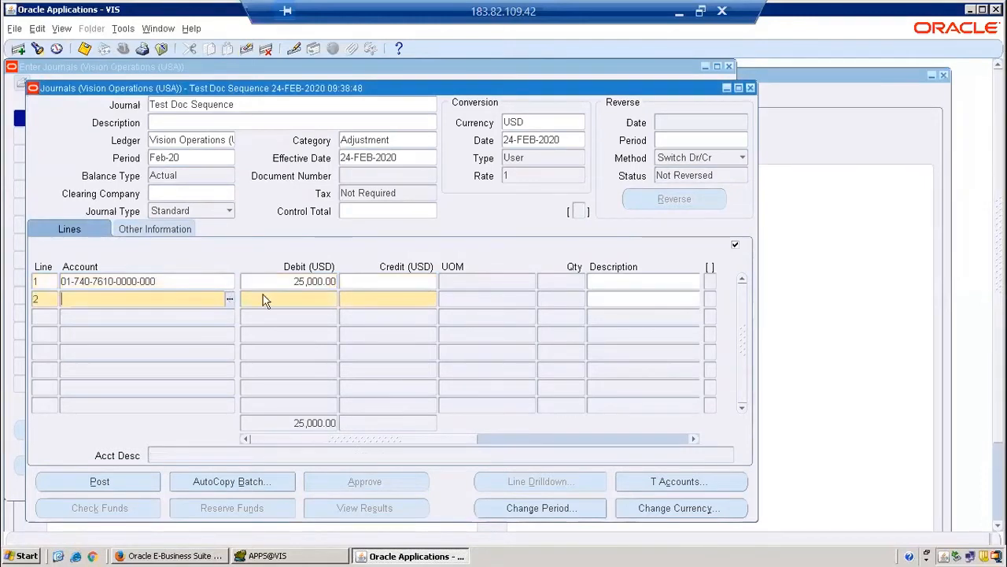
pyautogui.write('cash')
pyautogui.press('Tab')
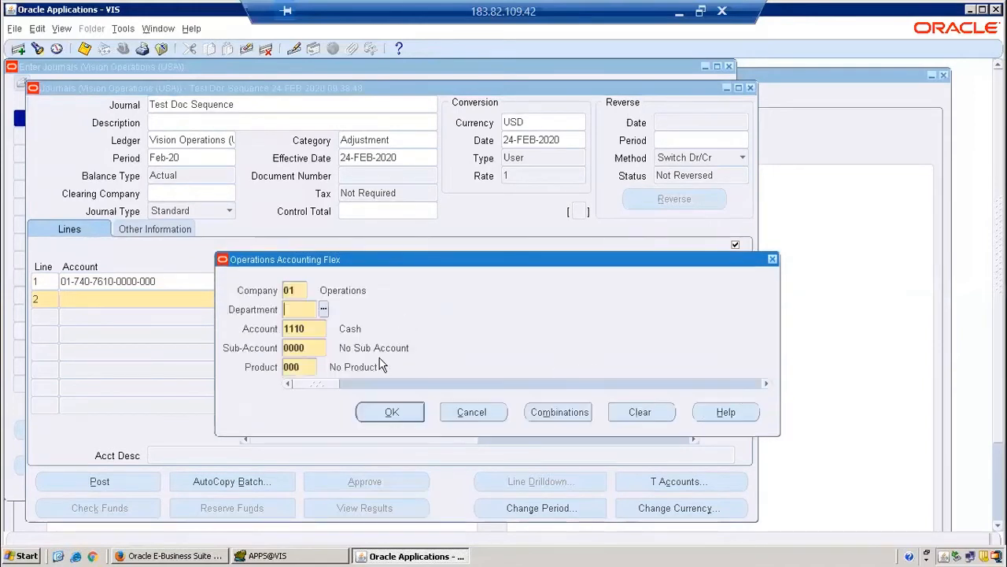
pyautogui.write('000')
pyautogui.press('Tab')
pyautogui.click(391, 412)
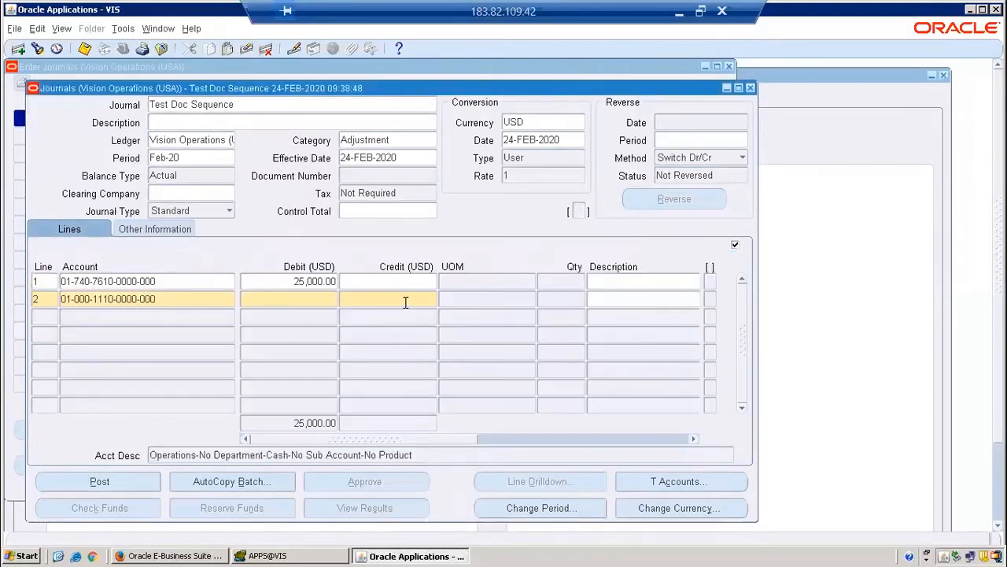
# - Enter a credit of 25,000.00 on line 2, save the journal and check its document number
pyautogui.click(404, 299)
pyautogui.write('2500')
pyautogui.hotkey('ctrl', 's')
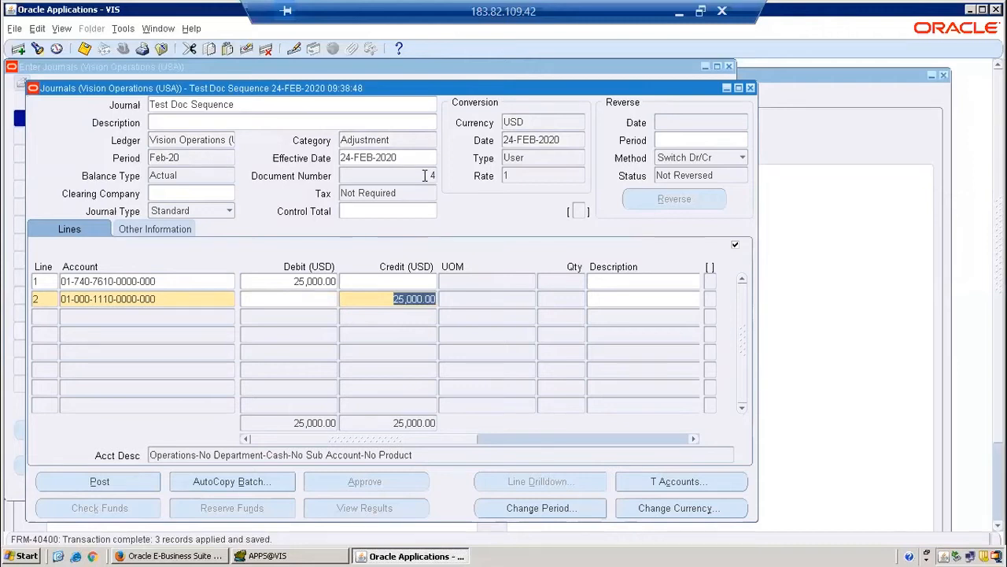
pyautogui.click(424, 175)
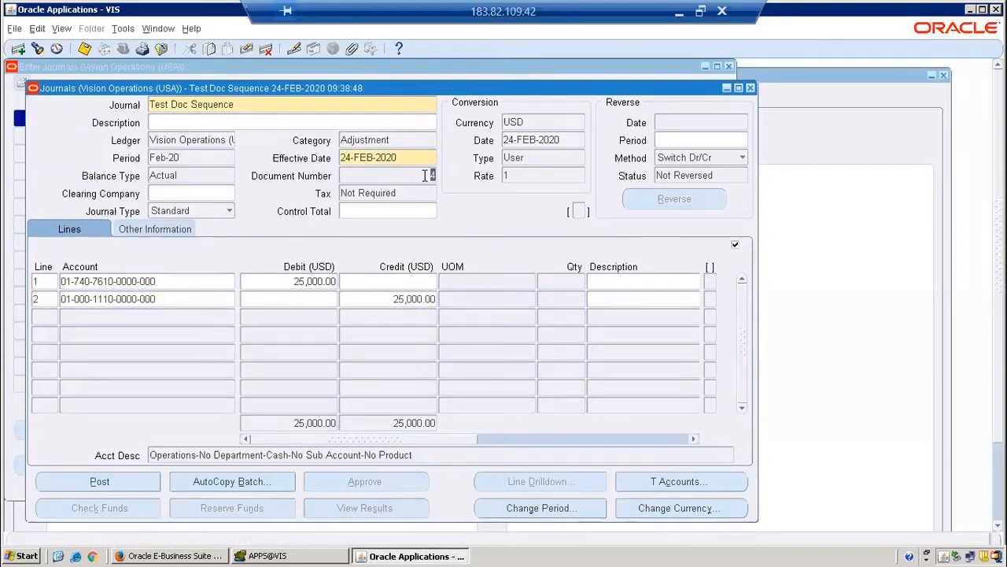
# - Close the saved journal and the journal search results, and view the General Ledger document sequence definitions
pyautogui.click(752, 89)
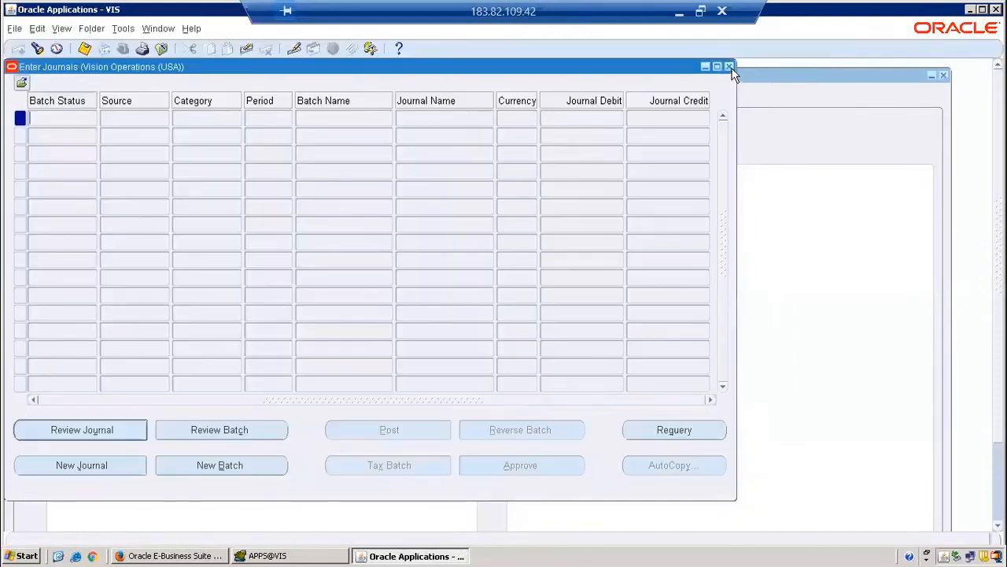
pyautogui.click(731, 68)
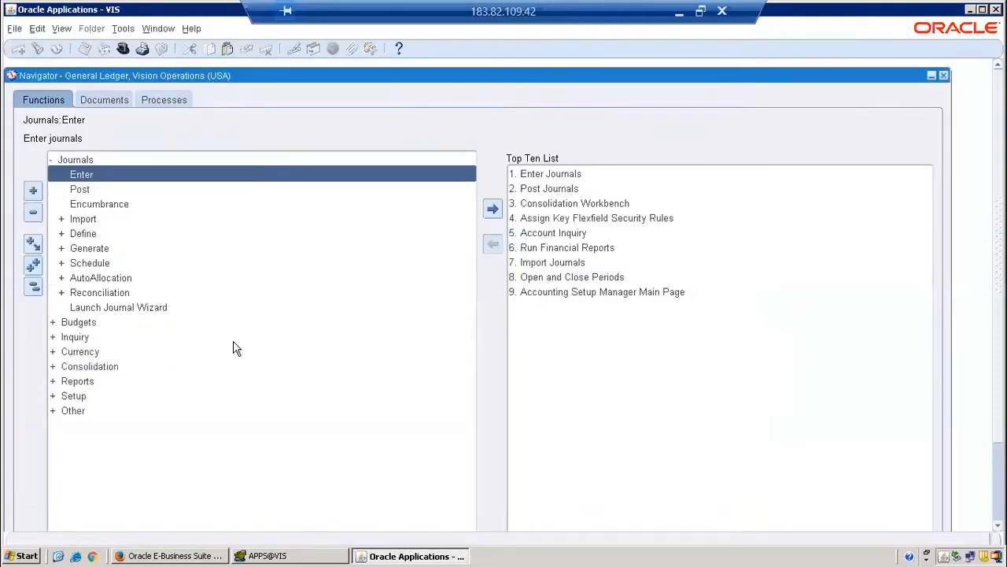
pyautogui.click(33, 287)
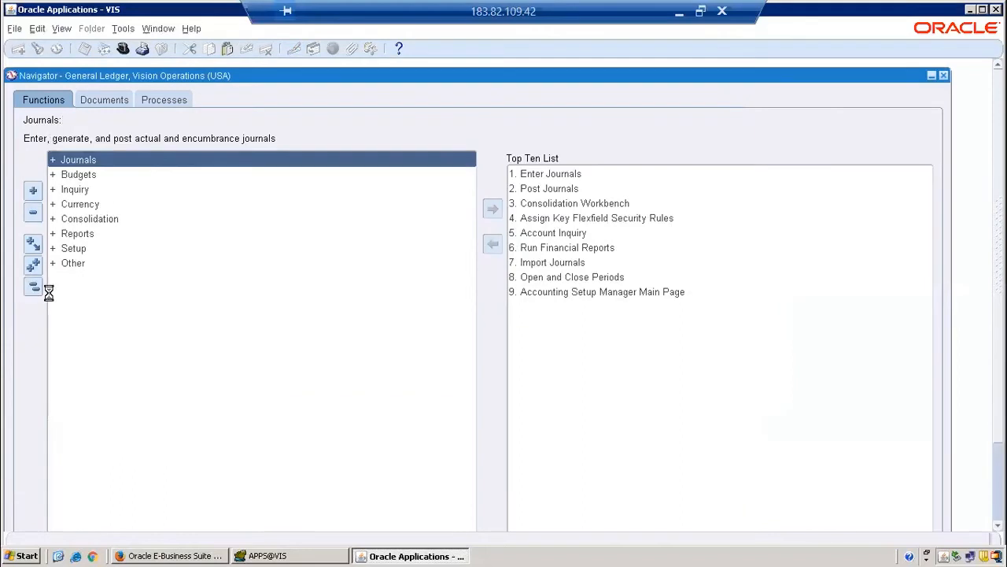
pyautogui.click(72, 248)
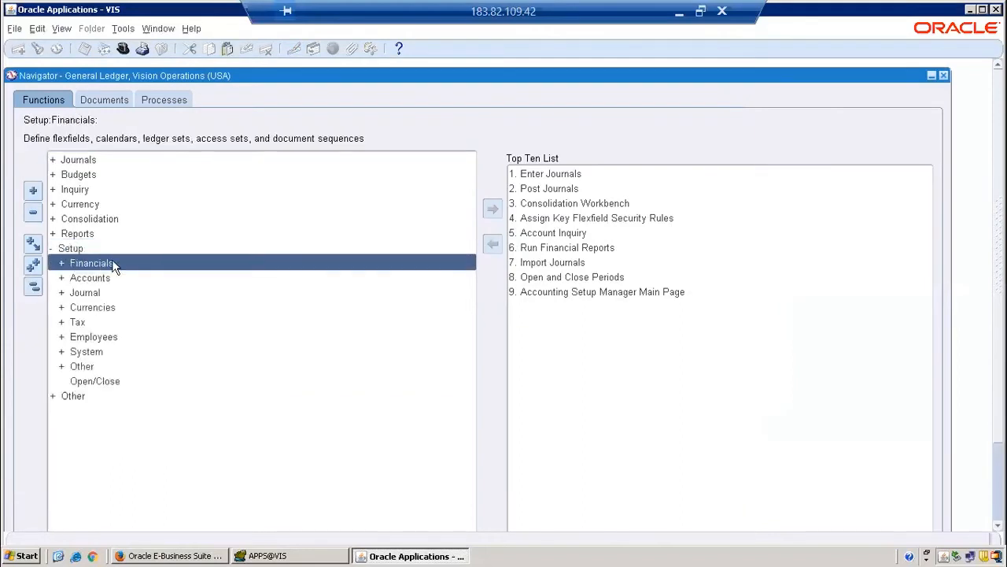
pyautogui.doubleClick(112, 263)
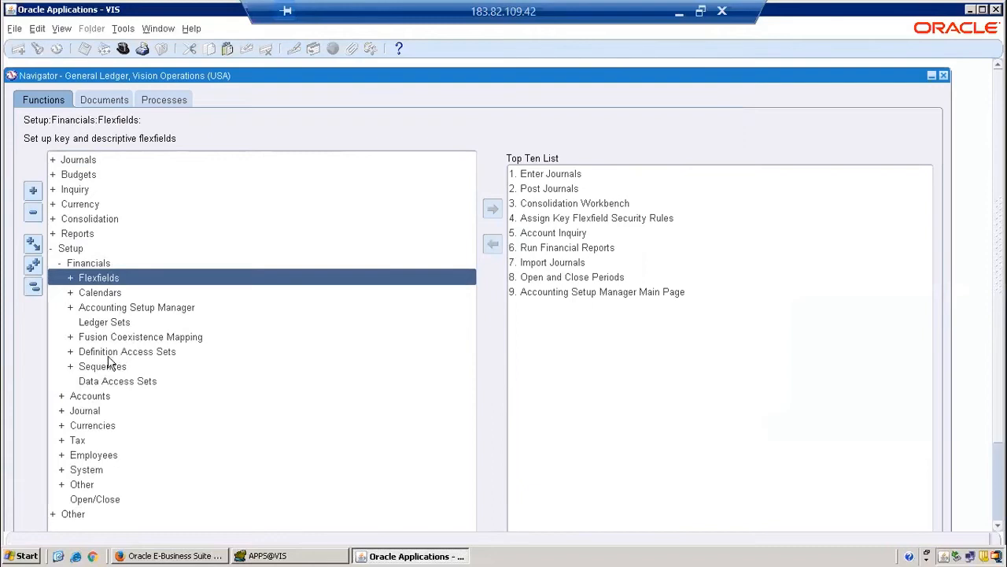
pyautogui.click(111, 367)
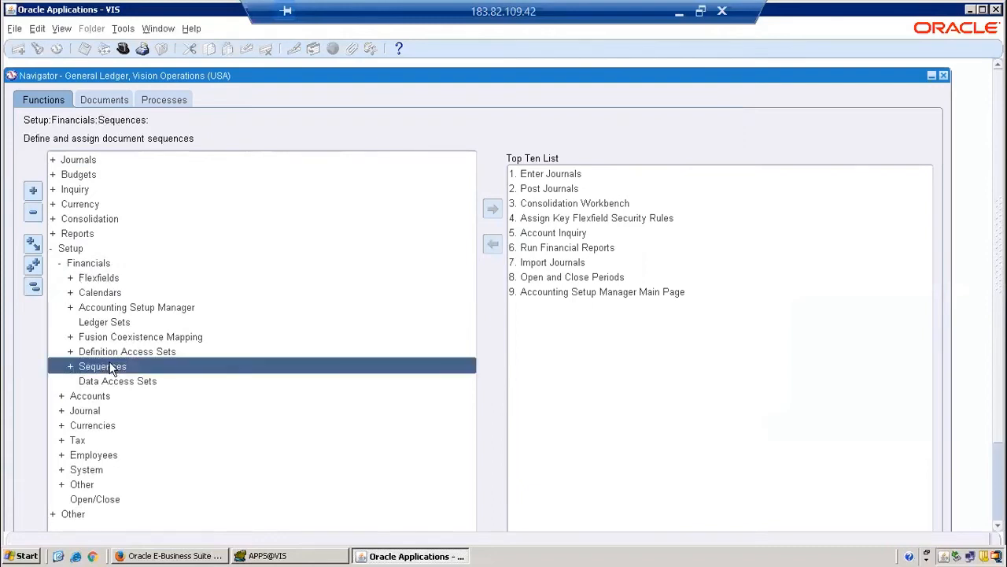
pyautogui.press('Return')
pyautogui.press('Return')
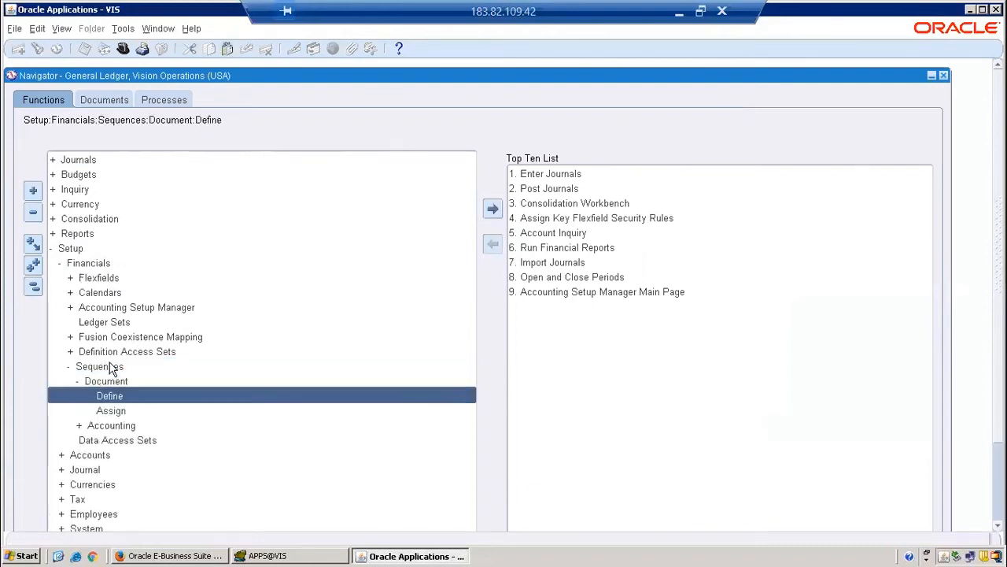
pyautogui.press('Return')
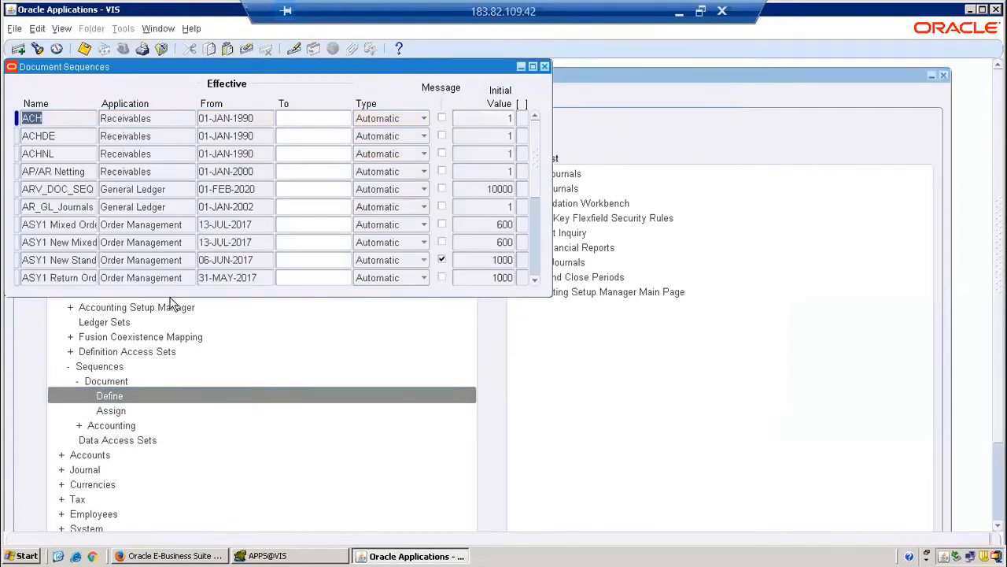
pyautogui.click(546, 67)
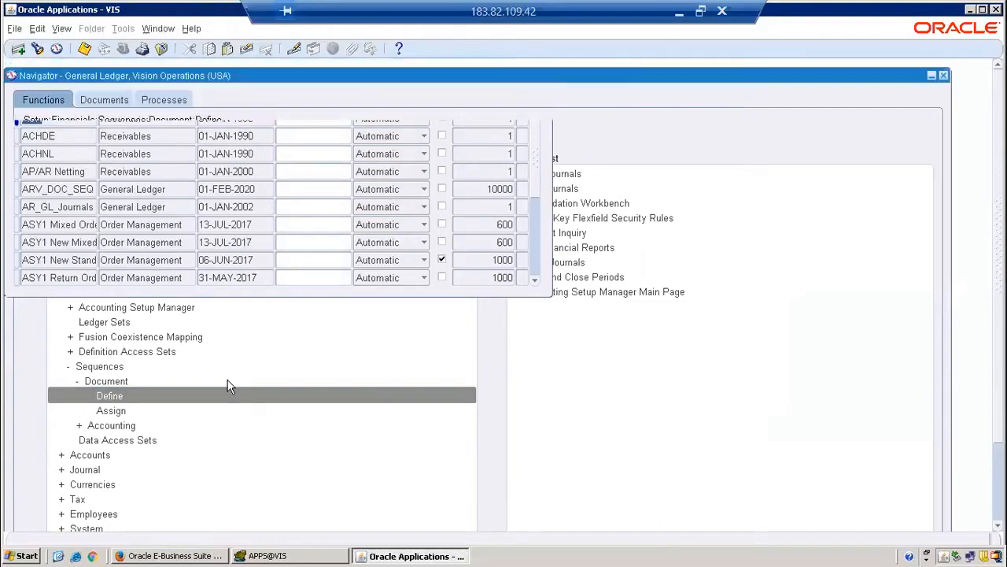
# - Query the document sequence assignments for application General%Ledger%, category Adjust% and the Vision Operations ledger
pyautogui.doubleClick(126, 411)
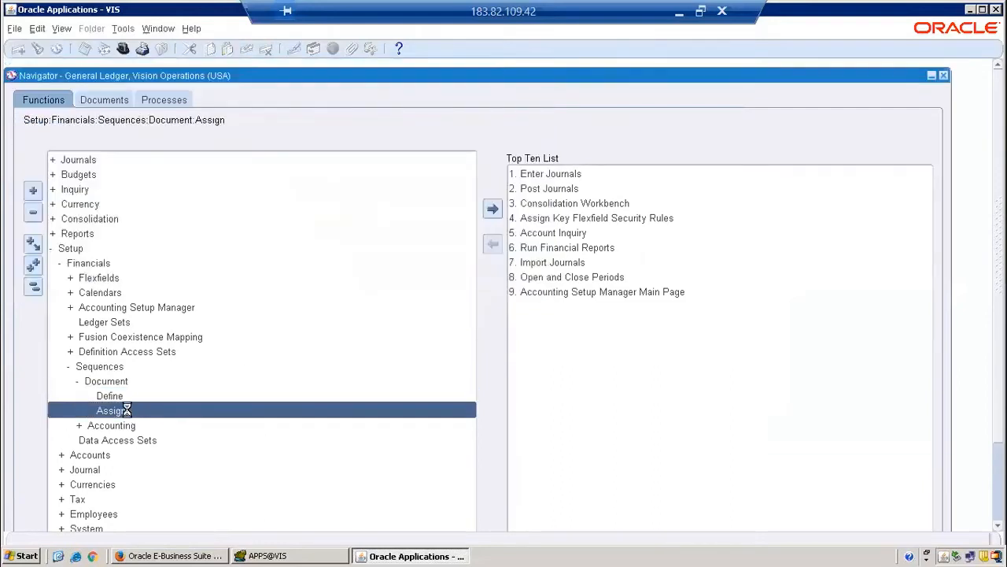
pyautogui.press('F11')
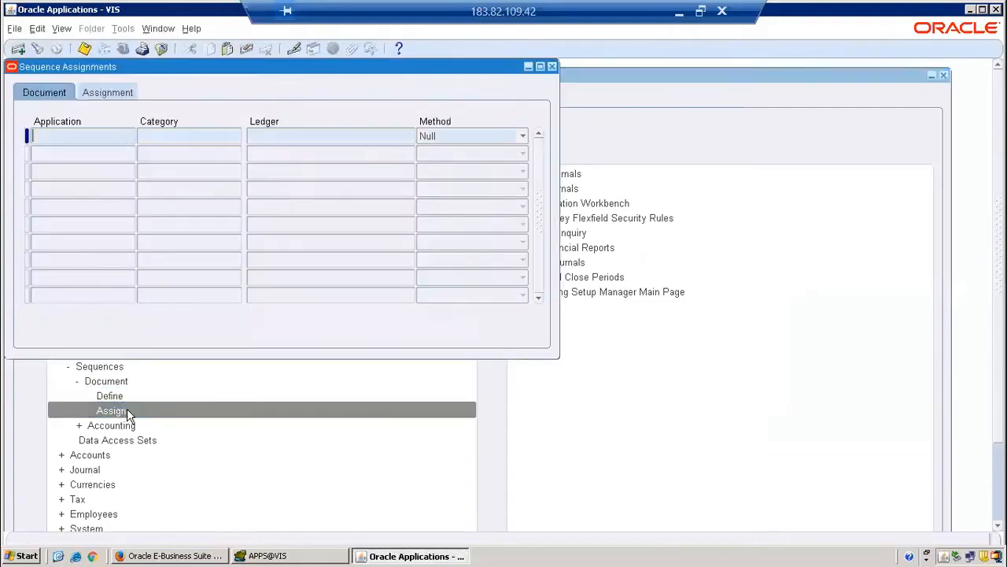
pyautogui.write('General%Ledger%')
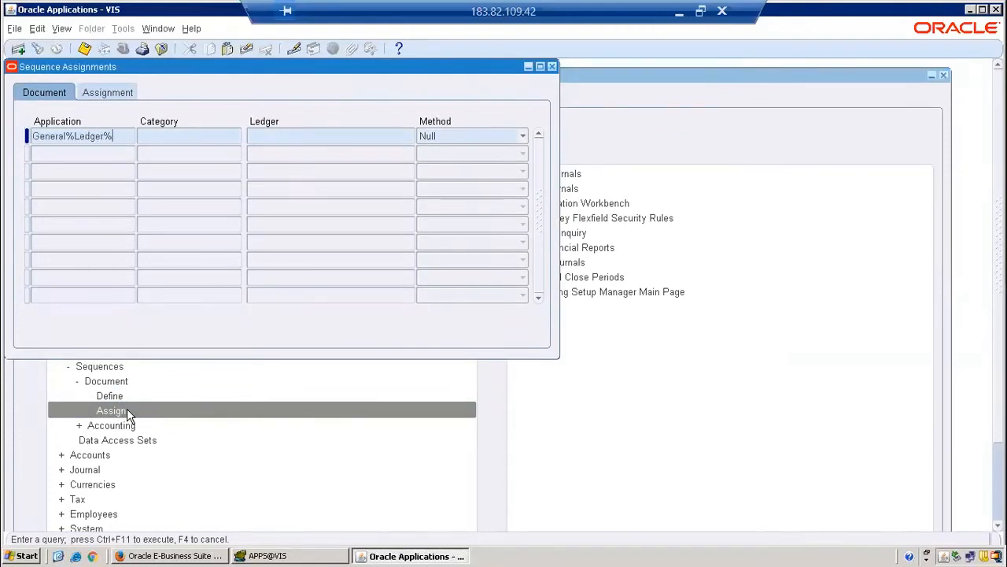
pyautogui.write('Adjust%')
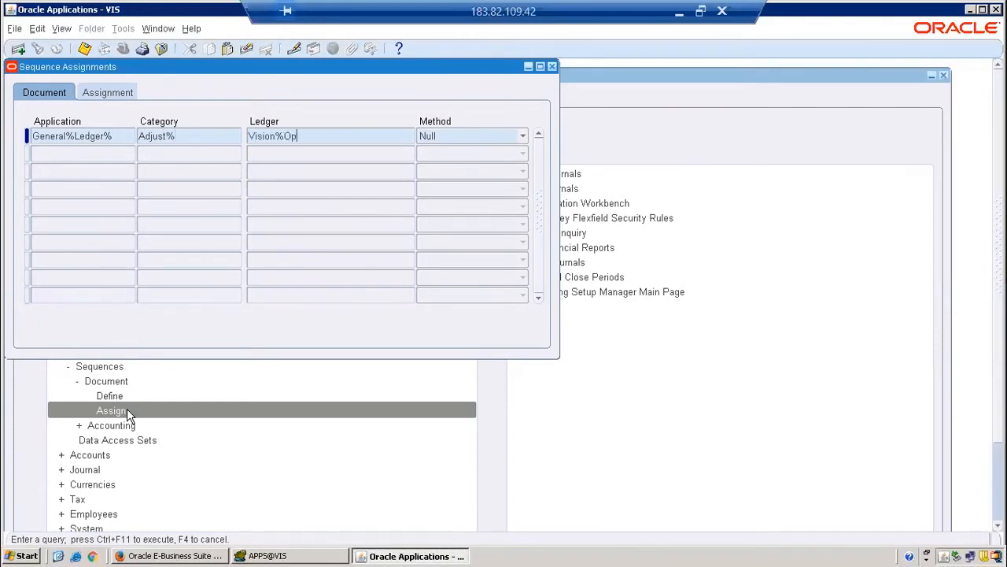
pyautogui.hotkey('ctrl', 'F11')
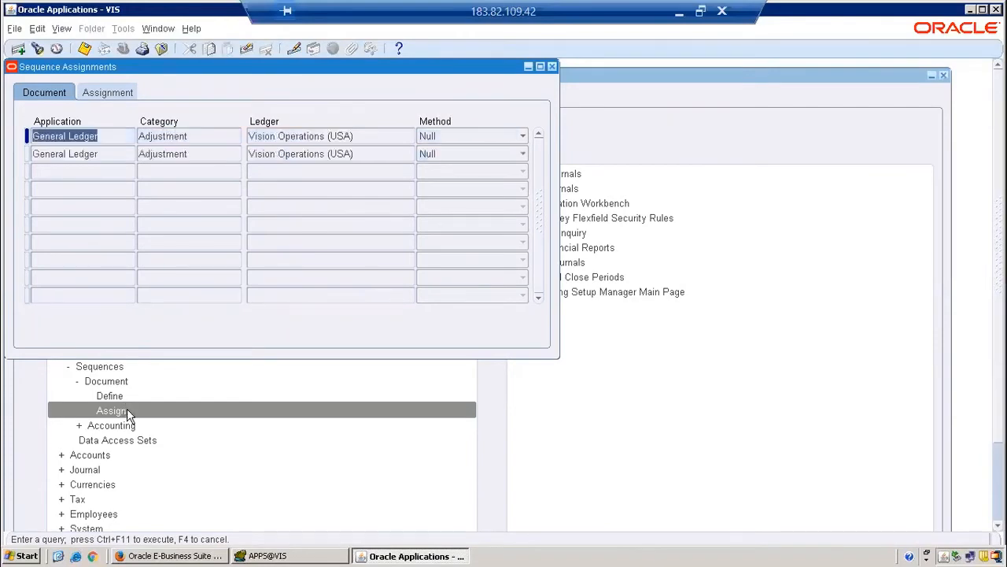
# - Review the dates, ledger and sequence names of the two Adjustment assignments, and close the assignments window
pyautogui.click(106, 93)
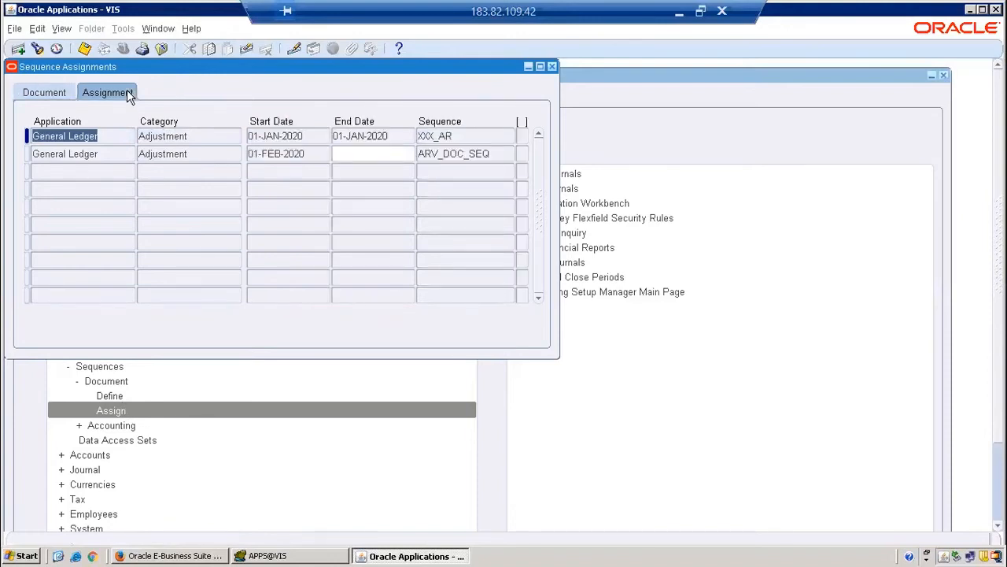
pyautogui.click(399, 135)
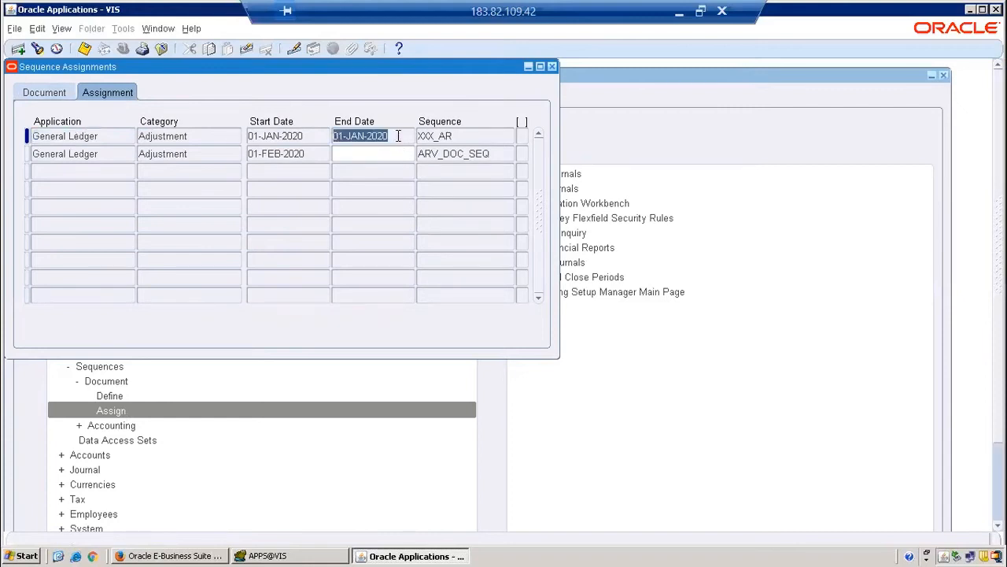
pyautogui.click(461, 135)
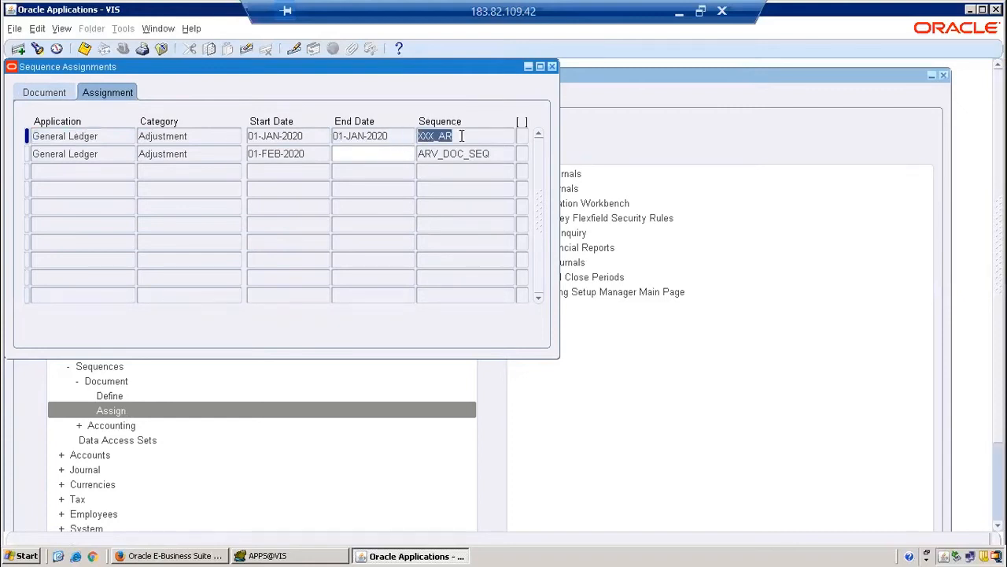
pyautogui.click(313, 156)
pyautogui.doubleClick(313, 156)
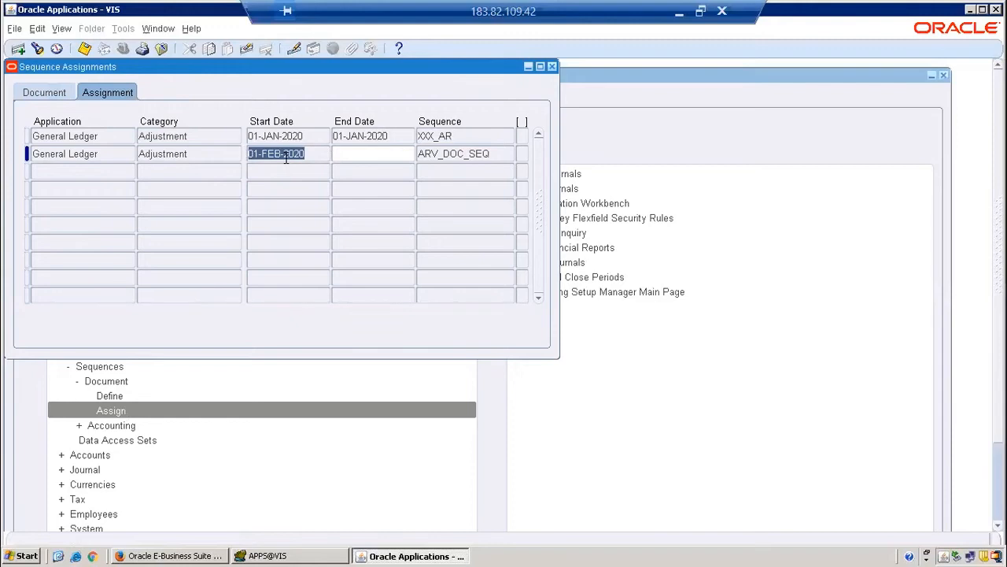
pyautogui.doubleClick(203, 155)
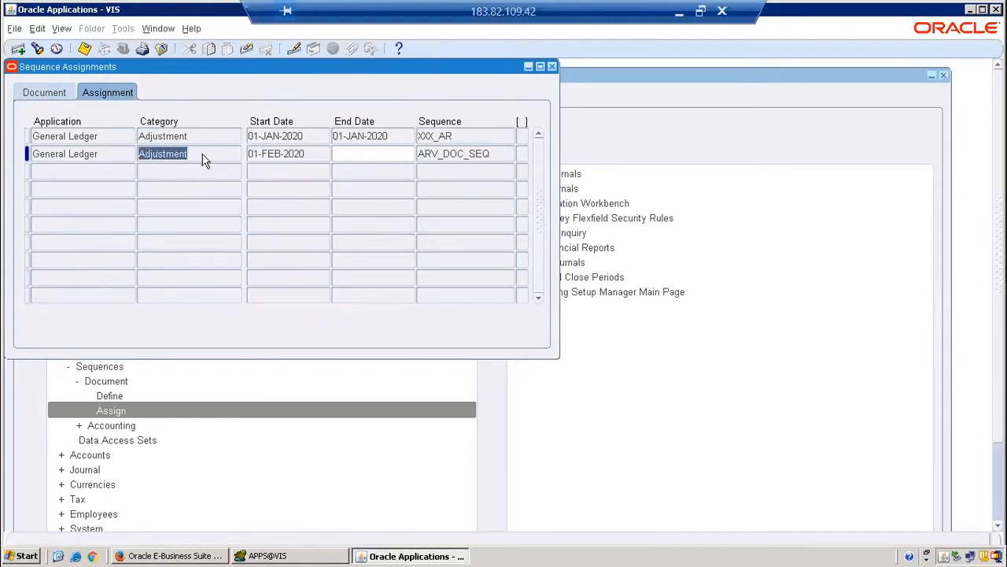
pyautogui.doubleClick(325, 156)
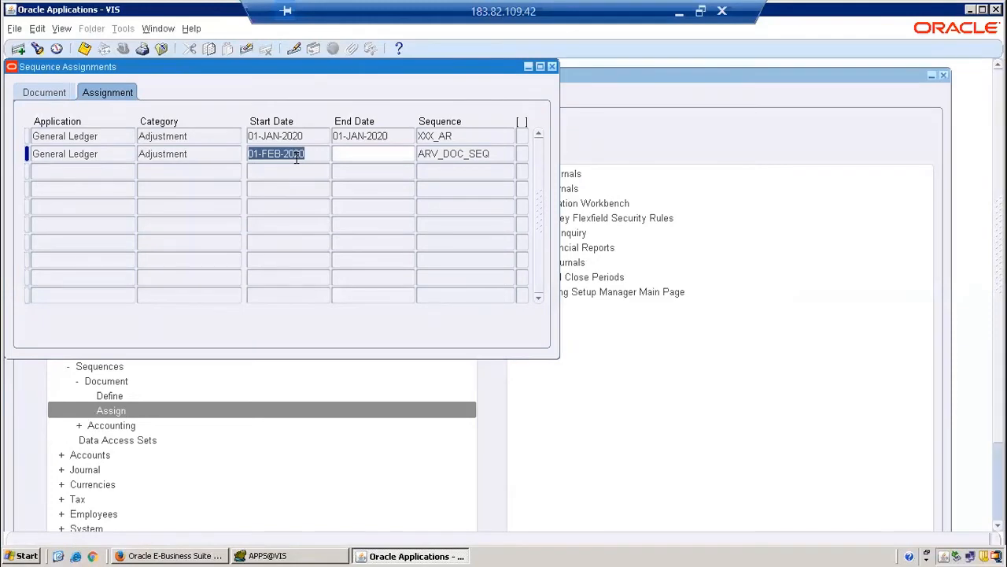
pyautogui.click(65, 92)
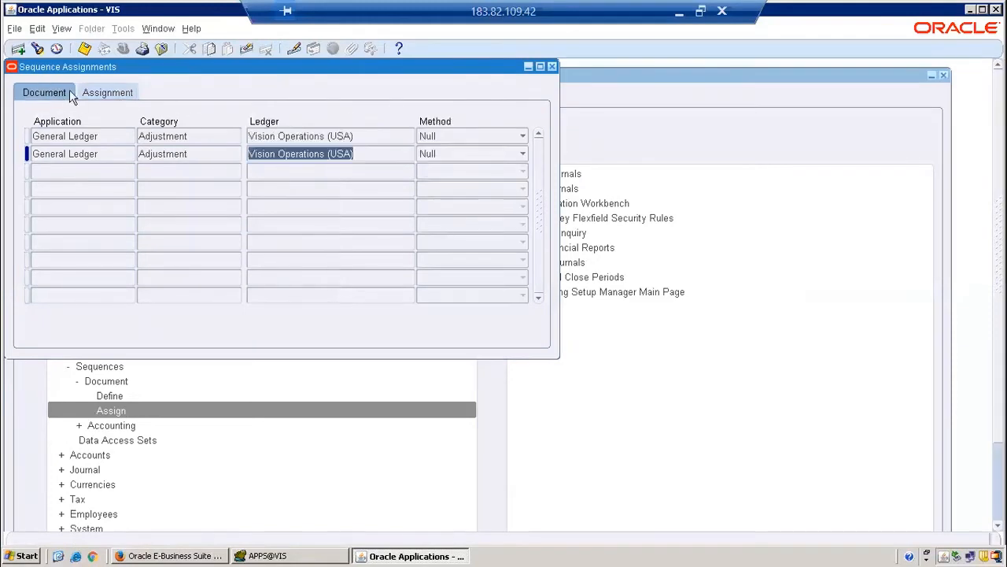
pyautogui.click(126, 93)
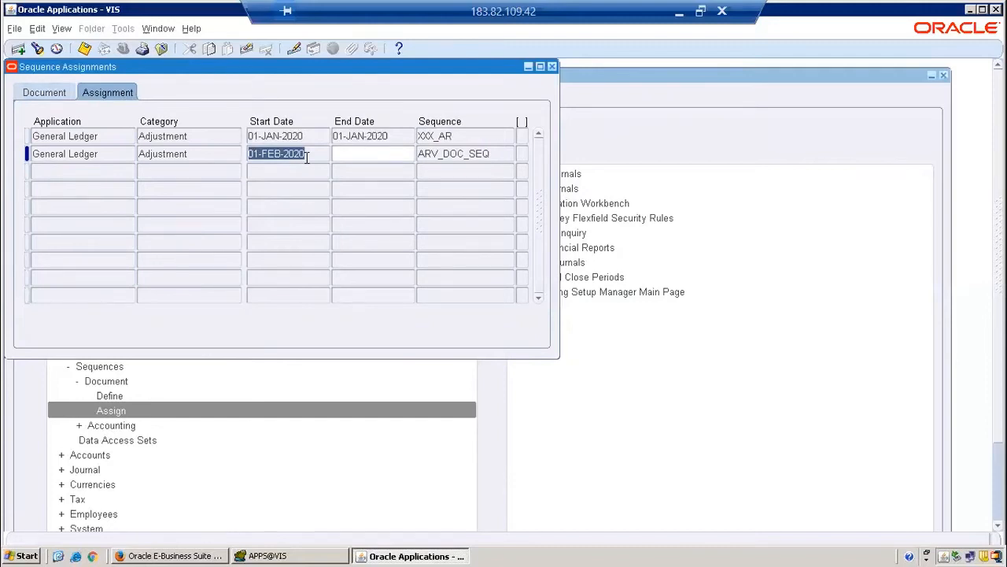
pyautogui.click(492, 155)
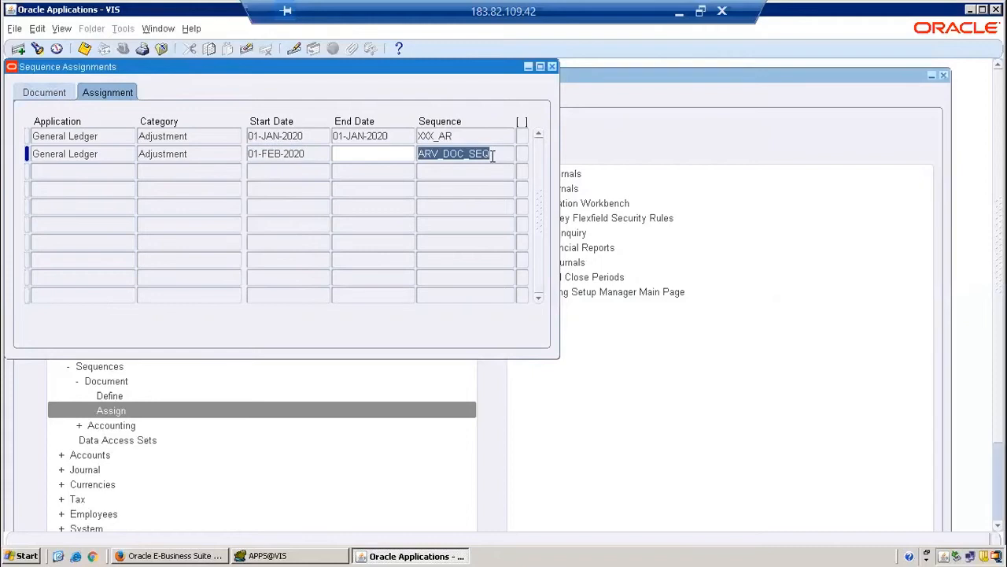
pyautogui.click(551, 66)
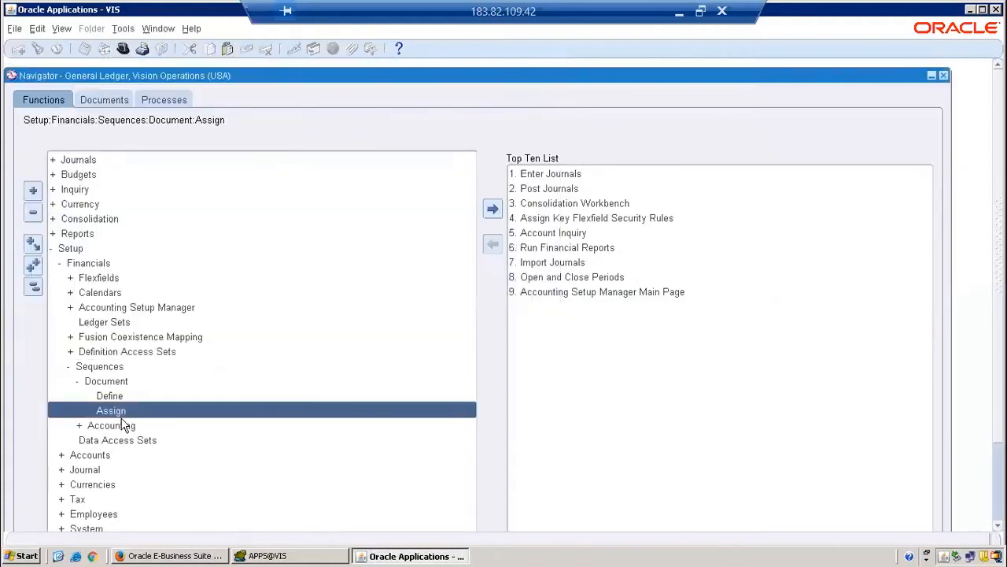
# - Query the document sequence definitions for ARV% and check the sequence's start date and initial value
pyautogui.doubleClick(103, 396)
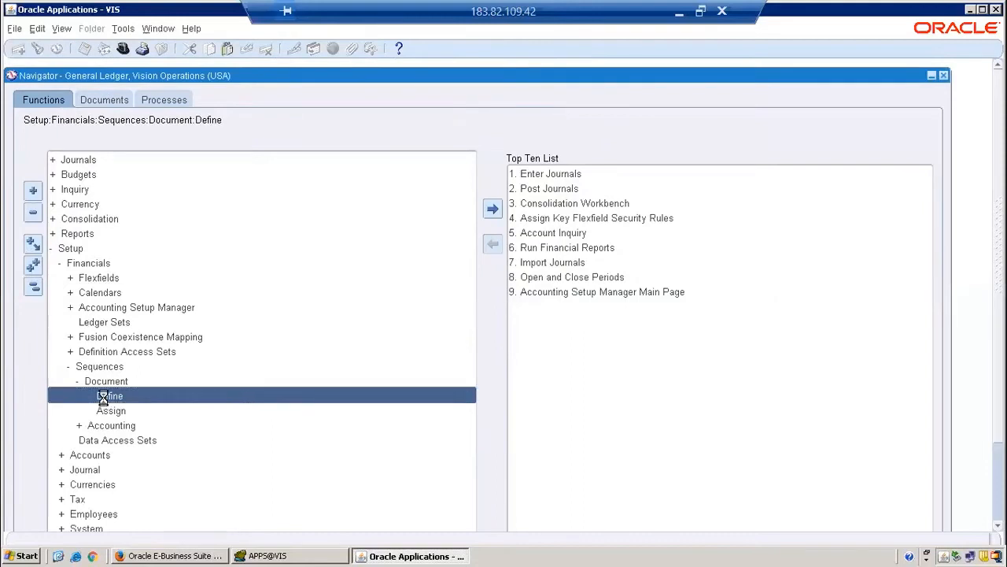
pyautogui.hotkey('ctrl', 'F11')
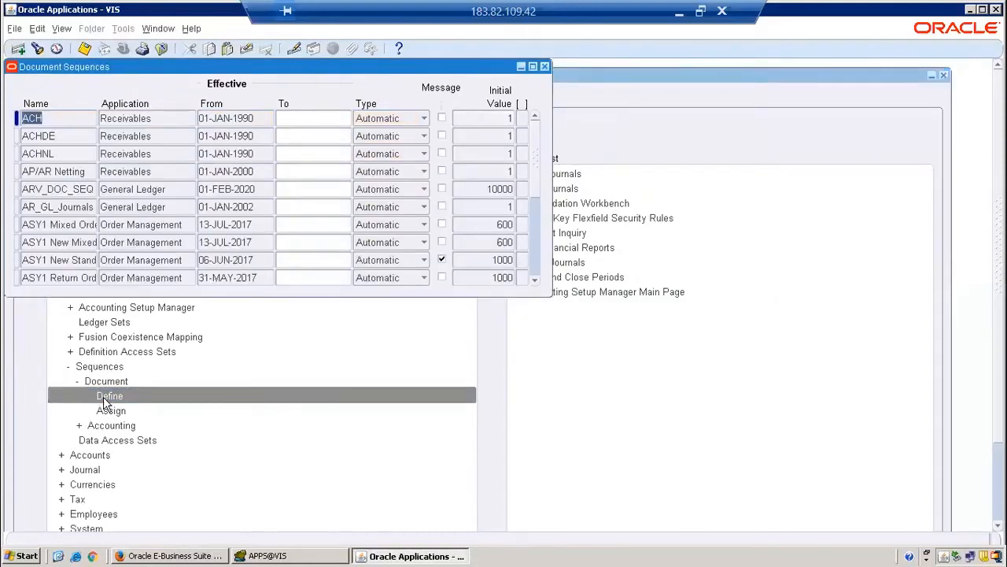
pyautogui.press('F11')
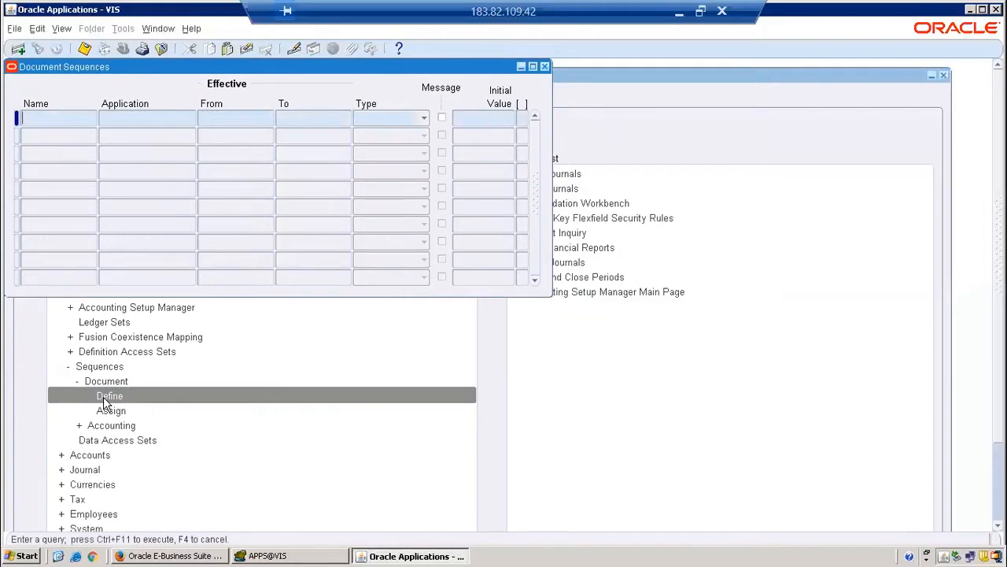
pyautogui.press('alt')
pyautogui.click(54, 120)
pyautogui.write('ARV%')
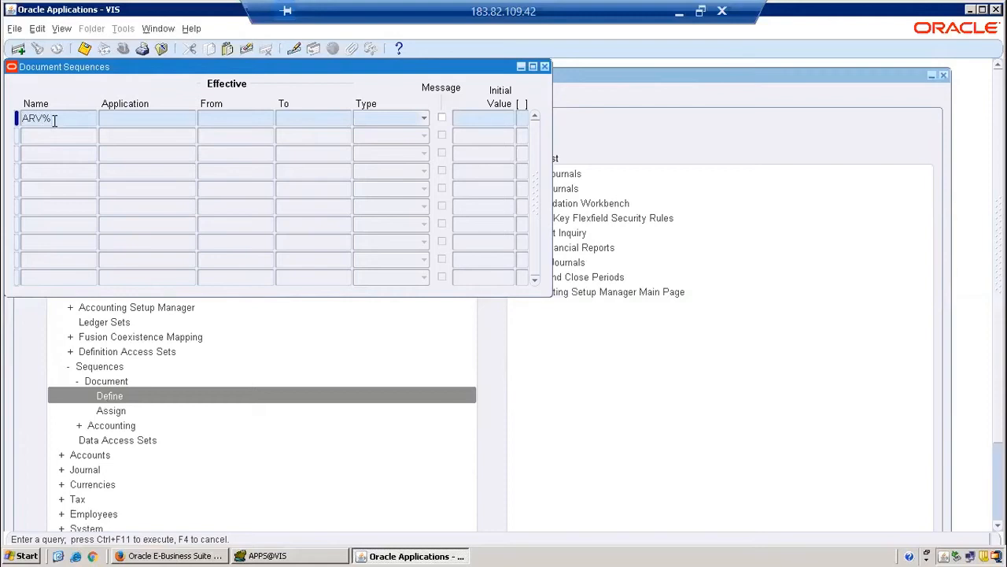
pyautogui.hotkey('ctrl', 'F11')
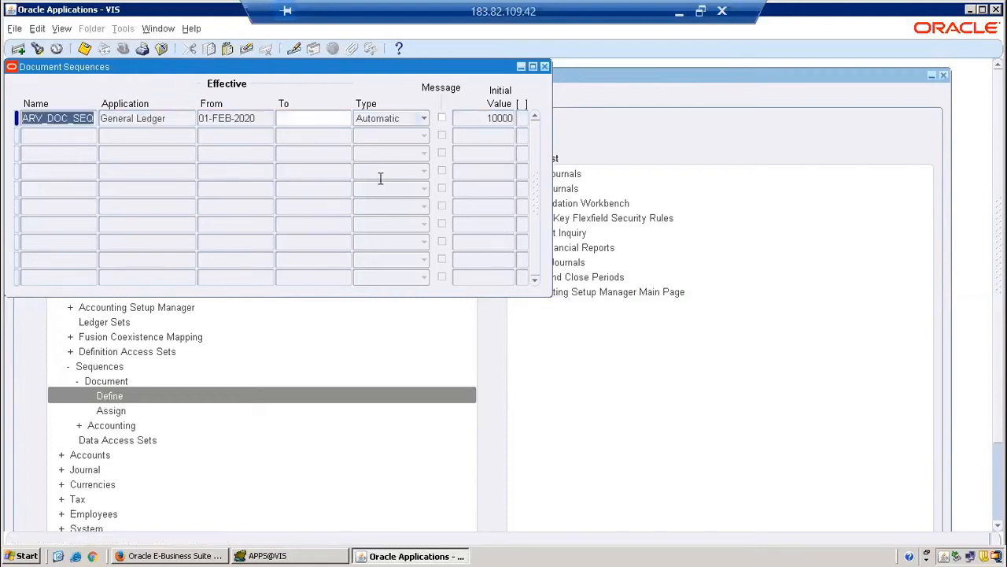
pyautogui.click(251, 121)
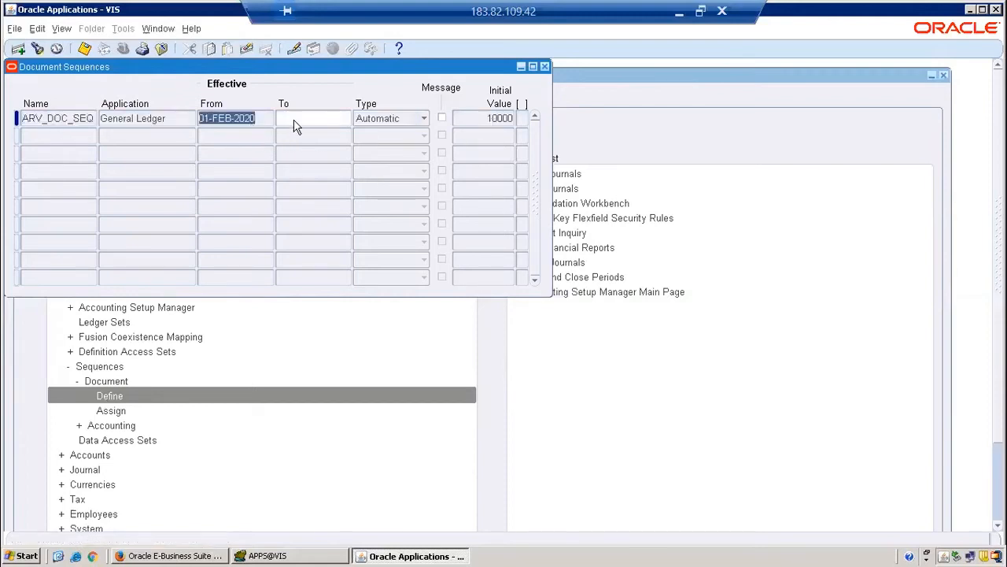
pyautogui.click(479, 115)
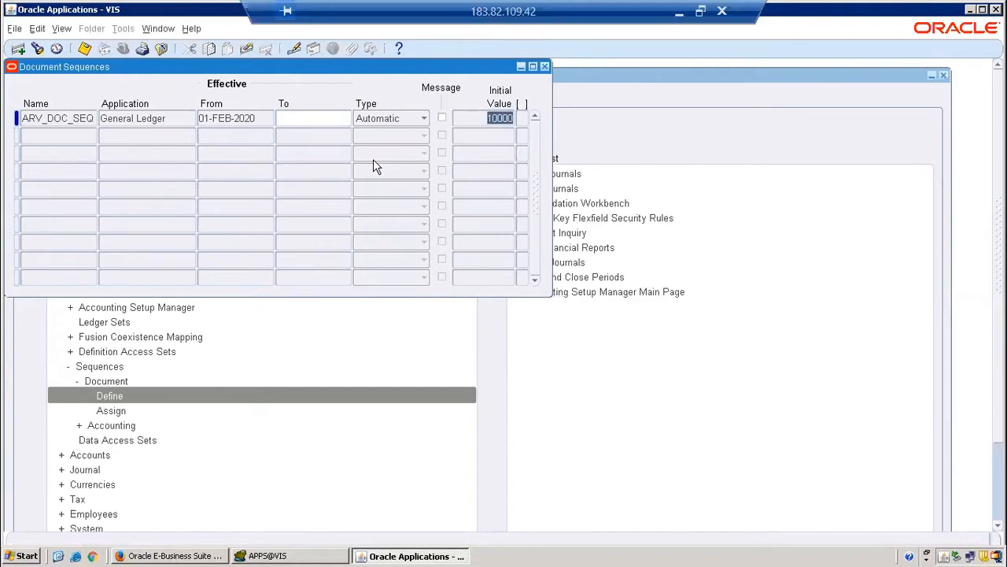
# - Query the XX%AR% document sequence, set the effective end date of XXX_AR to 01-JAN-2020 and save
pyautogui.press('F11')
pyautogui.write('XX%AR%')
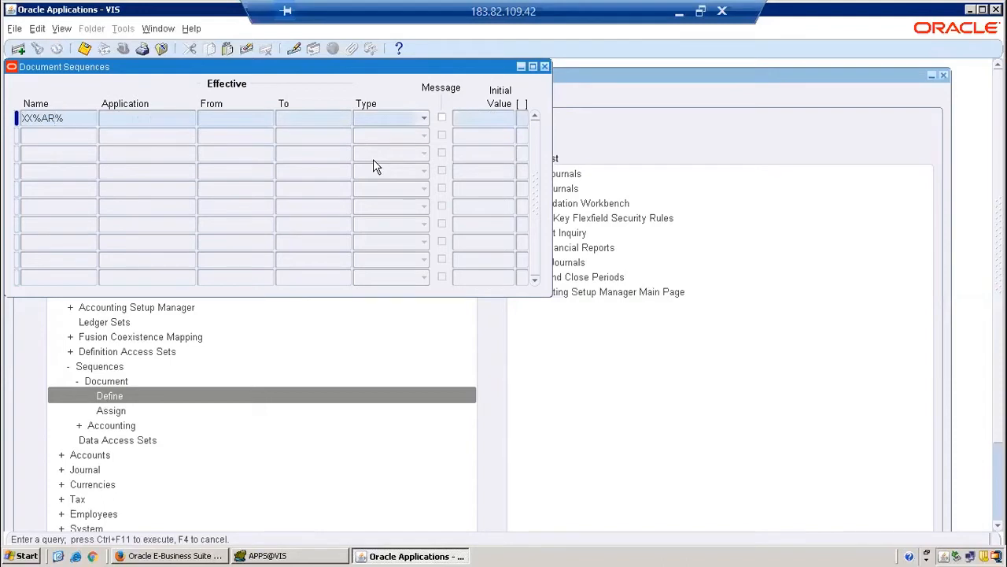
pyautogui.hotkey('ctrl', 'F11')
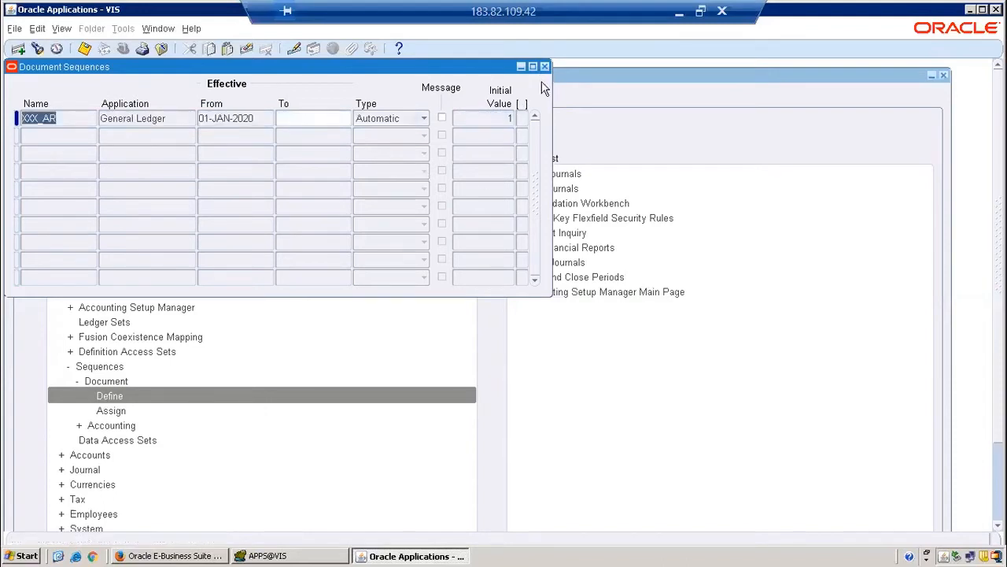
pyautogui.click(308, 123)
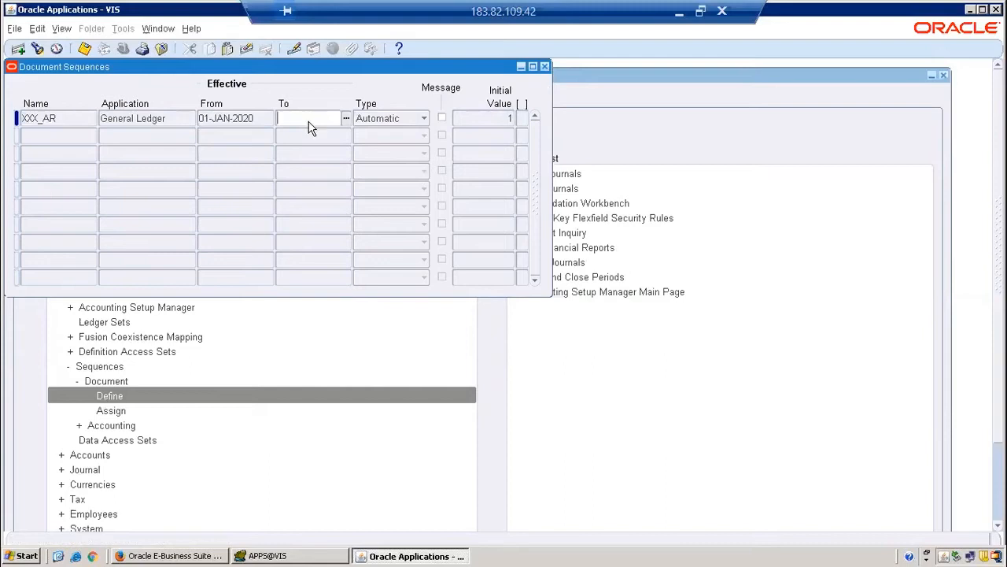
pyautogui.write('01-JAN-2020')
pyautogui.hotkey('ctrl', 's')
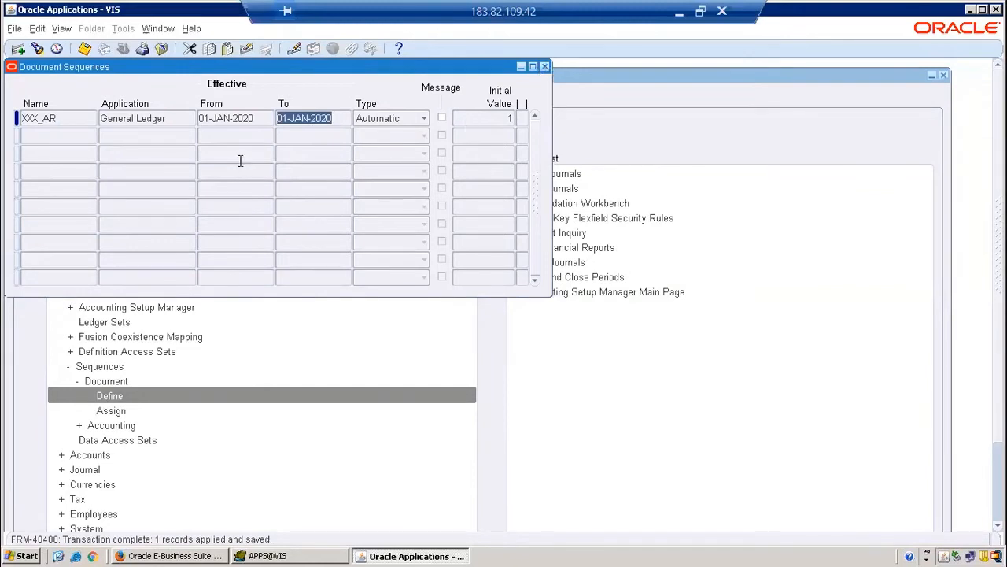
# - Query the ARV% document sequence again, check its effective start date, and close the Document Sequences window
pyautogui.hotkey('ctrl', 'F11')
pyautogui.press('F11')
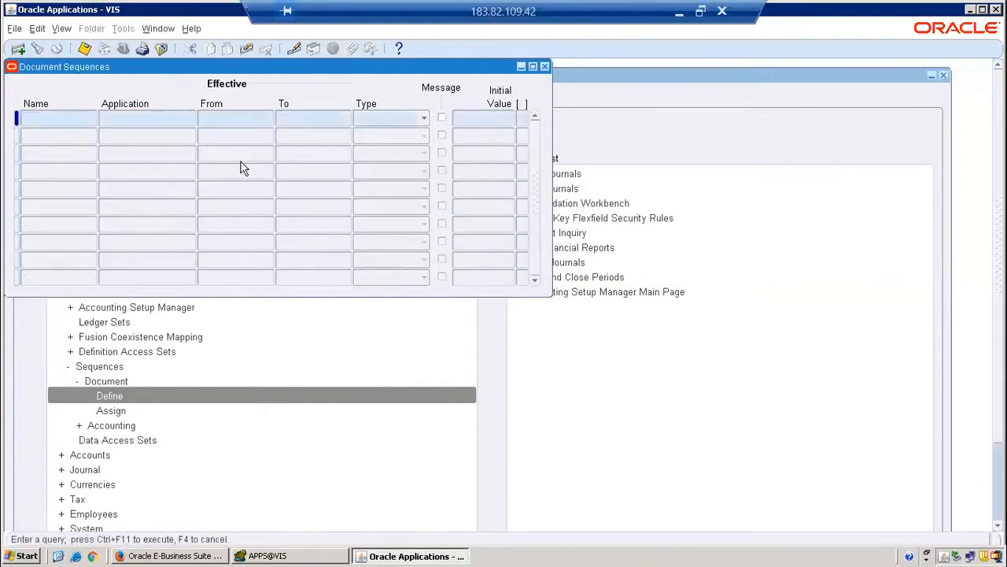
pyautogui.write('ARV%')
pyautogui.hotkey('ctrl', 'F11')
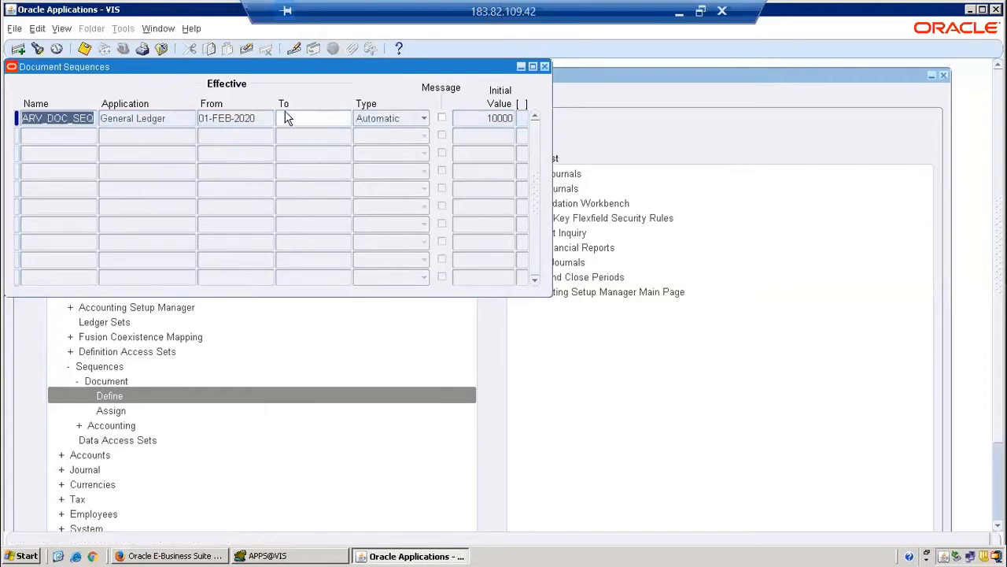
pyautogui.click(257, 118)
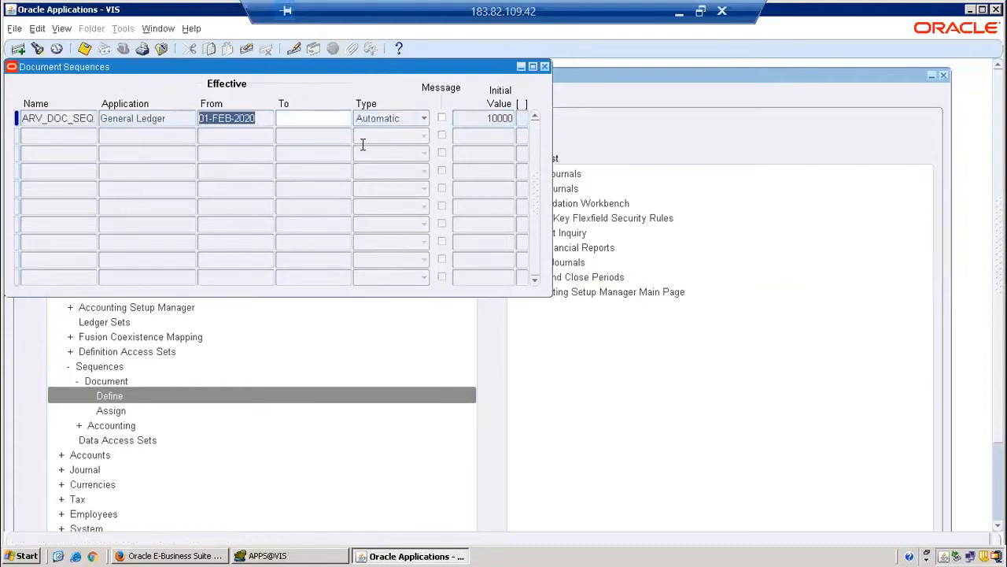
pyautogui.click(547, 66)
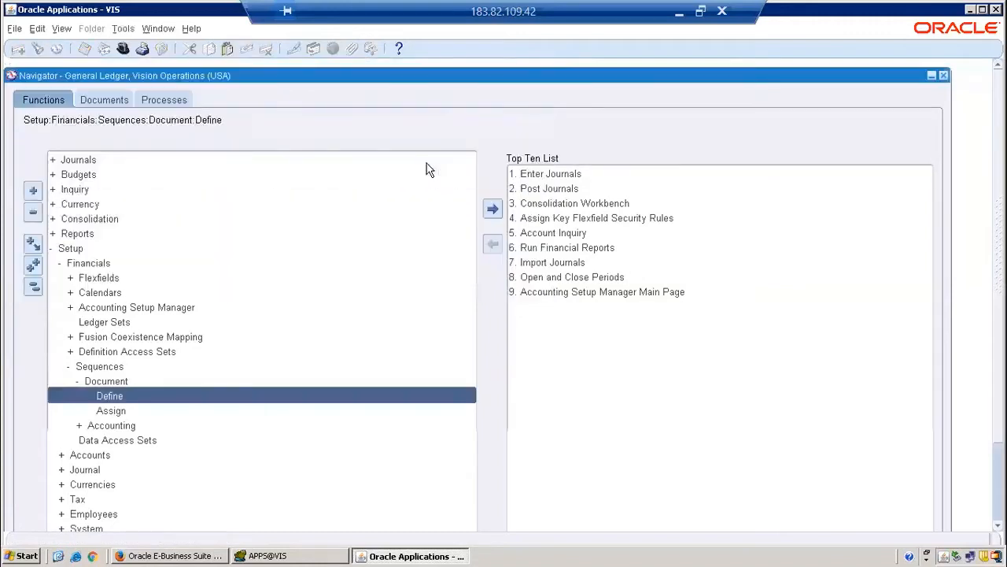
# - Create a new journal named Test Doc Sequence2 and set its period to Feb-20
pyautogui.doubleClick(90, 162)
pyautogui.click(119, 173)
pyautogui.doubleClick(120, 174)
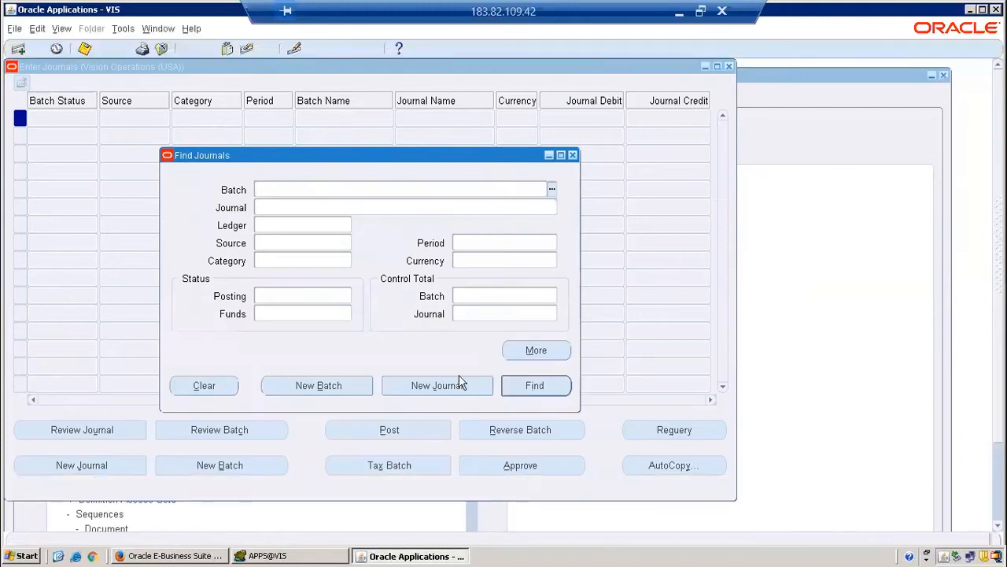
pyautogui.click(458, 382)
pyautogui.write('Test Doc Sequ')
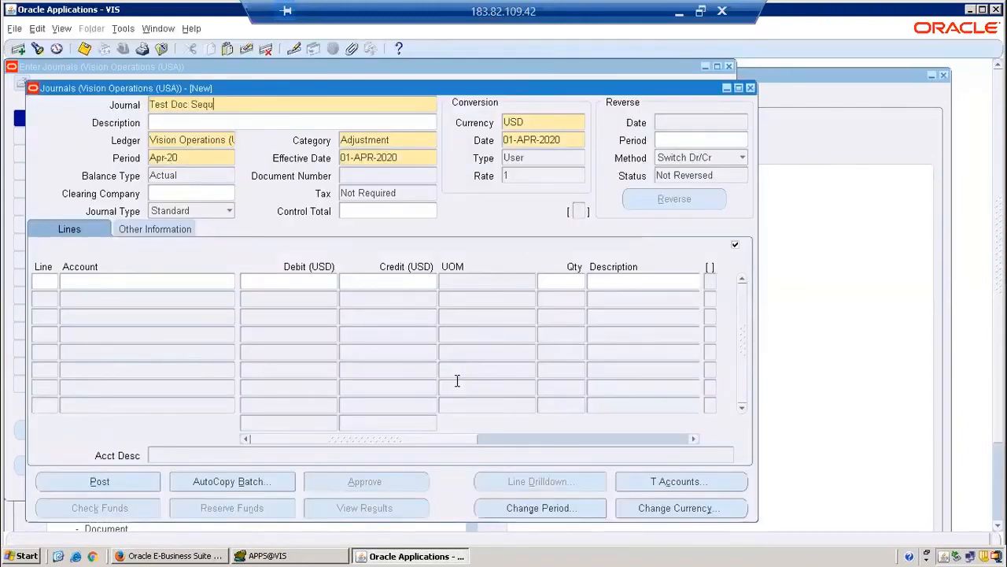
pyautogui.write('ence2')
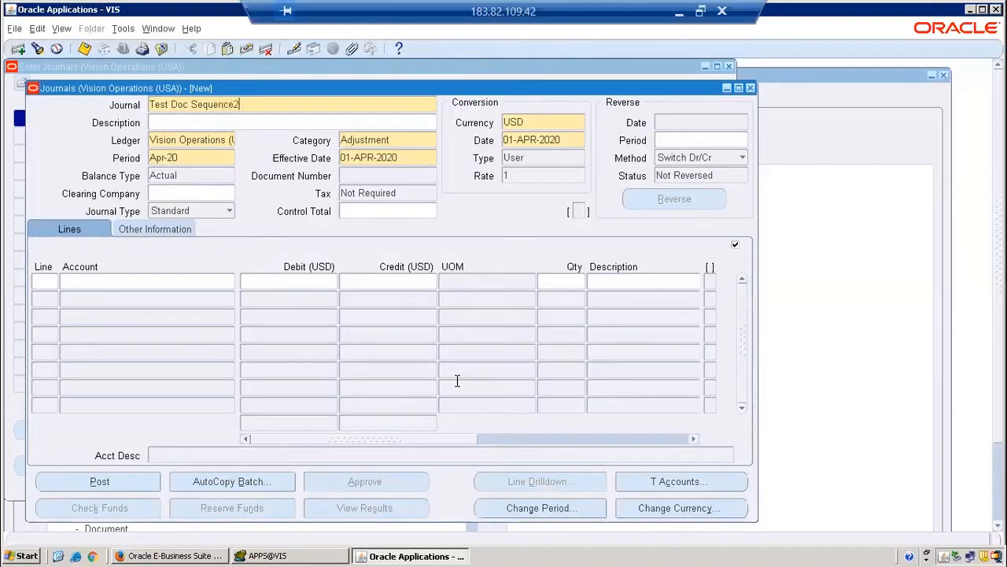
pyautogui.click(196, 158)
pyautogui.write('Feb-20')
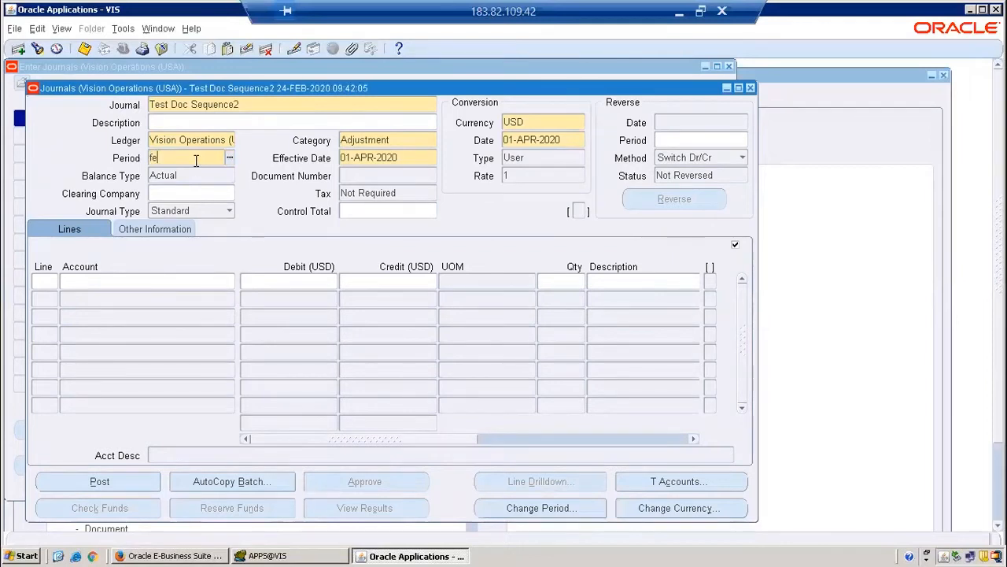
pyautogui.press('Tab')
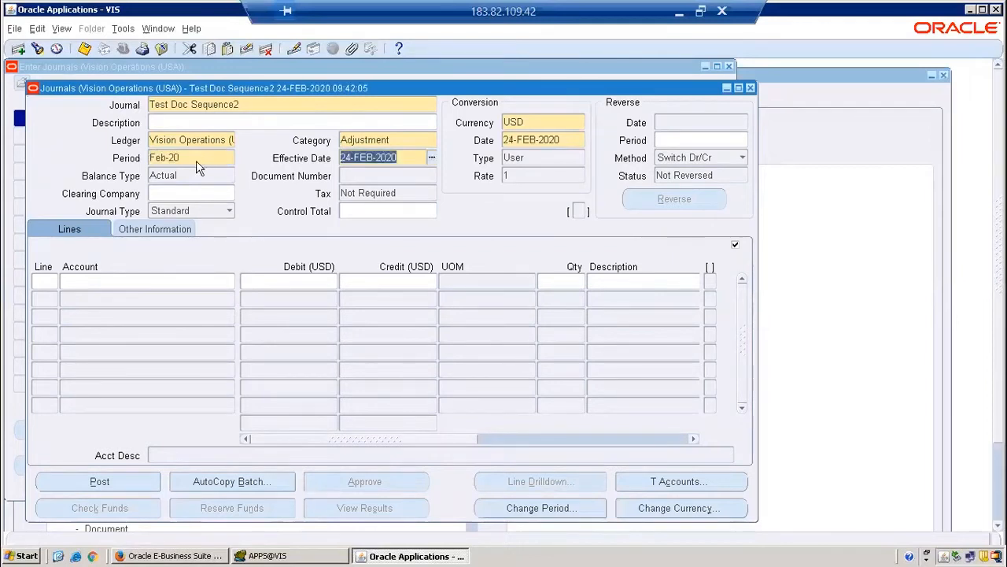
# - Enter journal line 1 using the Audit Fee account alias with a debit of 30000
pyautogui.click(43, 283)
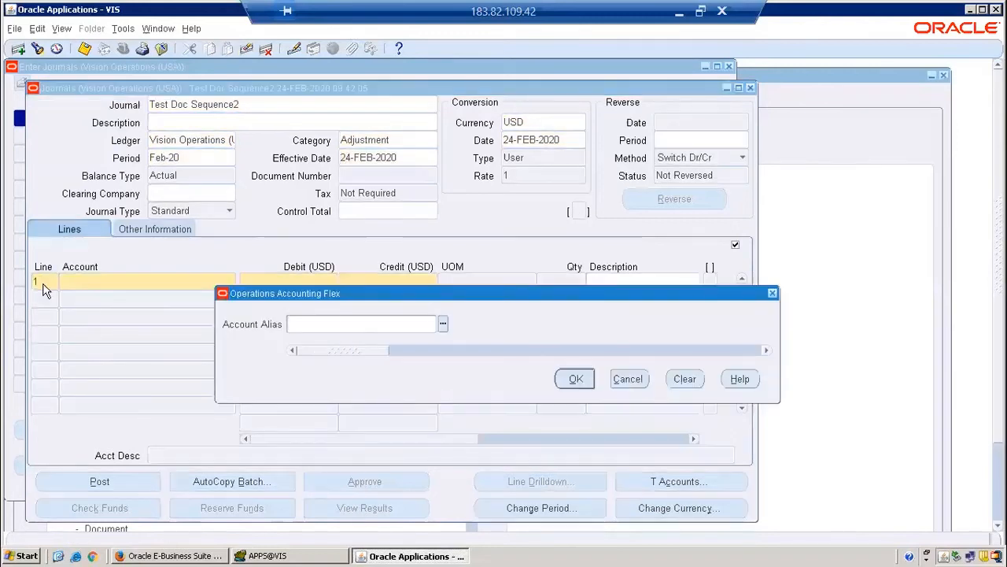
pyautogui.write('Audit Fee')
pyautogui.press('Return')
pyautogui.write('30000')
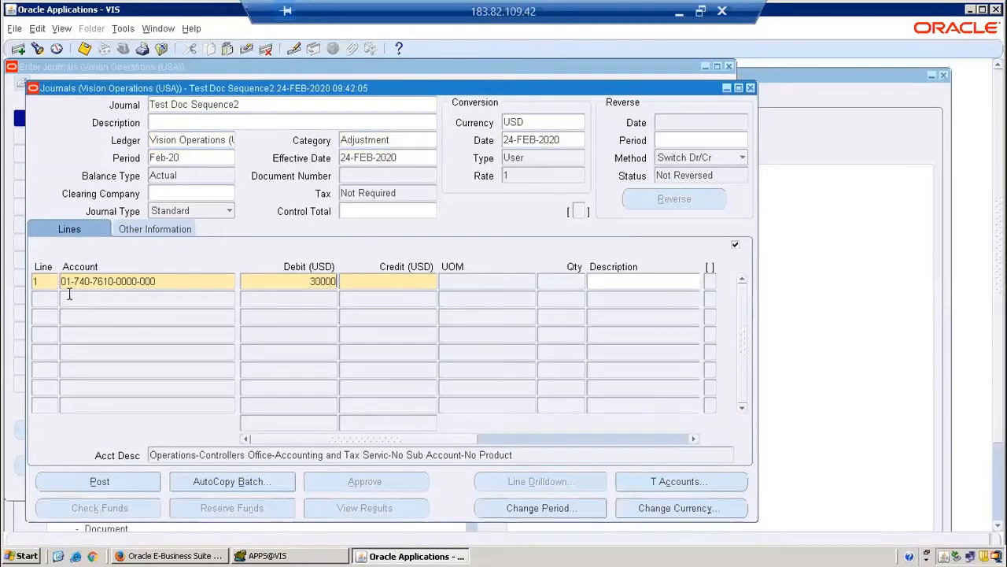
pyautogui.click(139, 302)
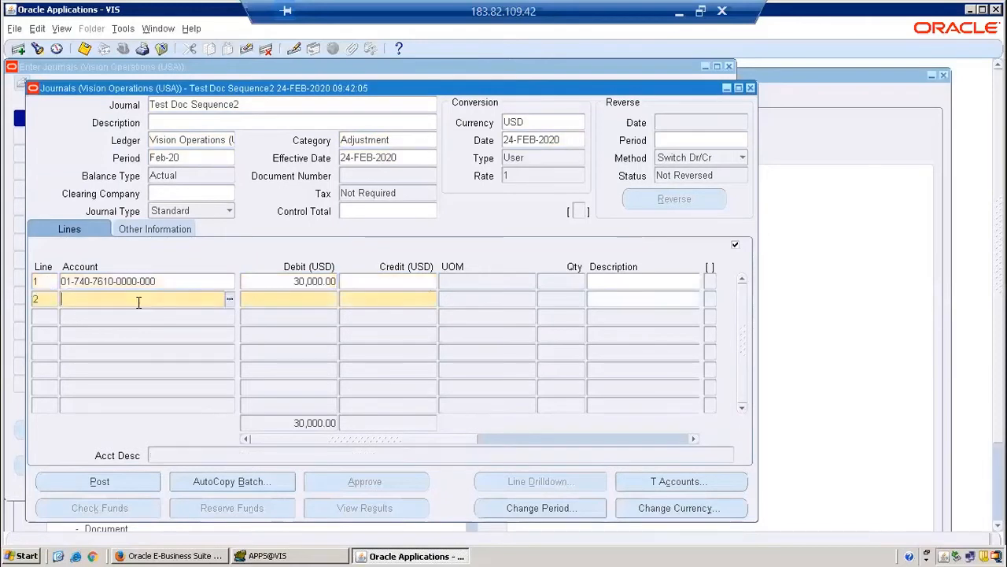
pyautogui.write('cash')
pyautogui.press('Return')
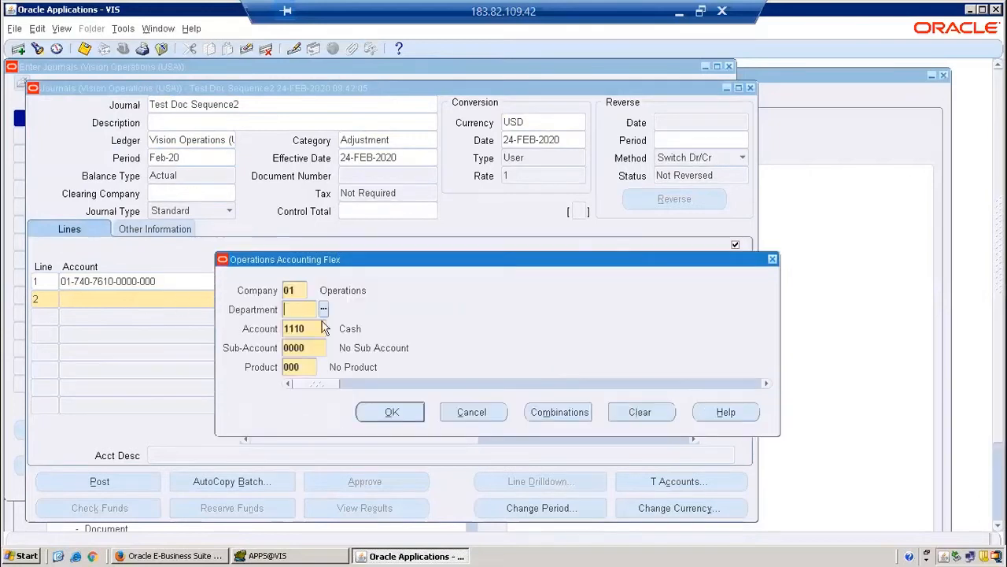
pyautogui.write('000')
pyautogui.press('Tab')
pyautogui.write('0')
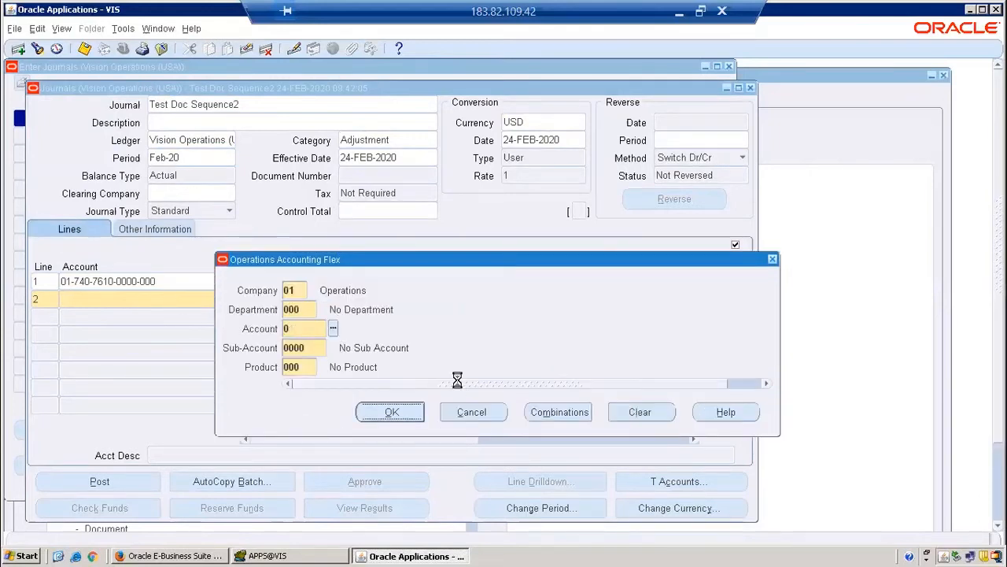
pyautogui.press('Return')
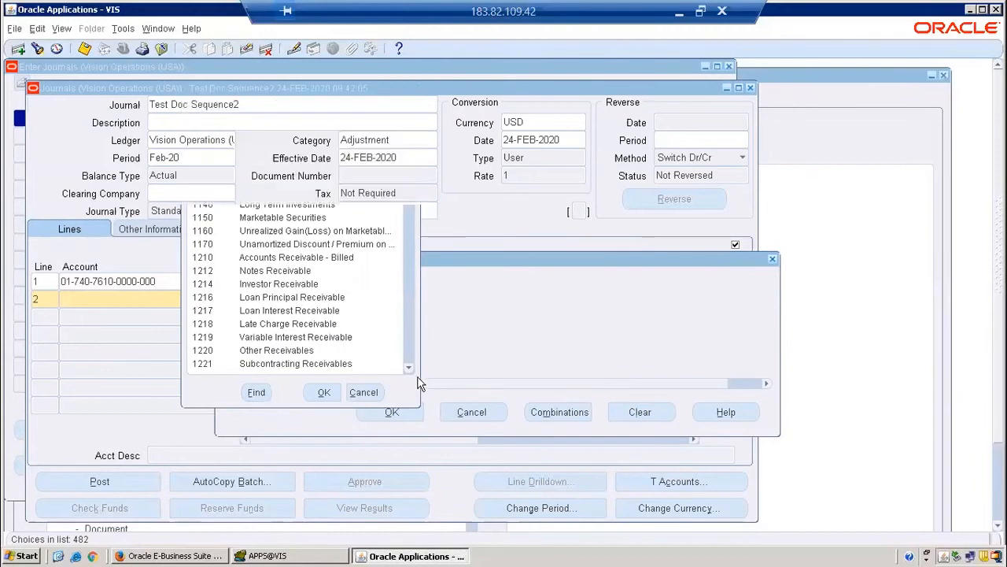
pyautogui.click(387, 410)
pyautogui.press('Down')
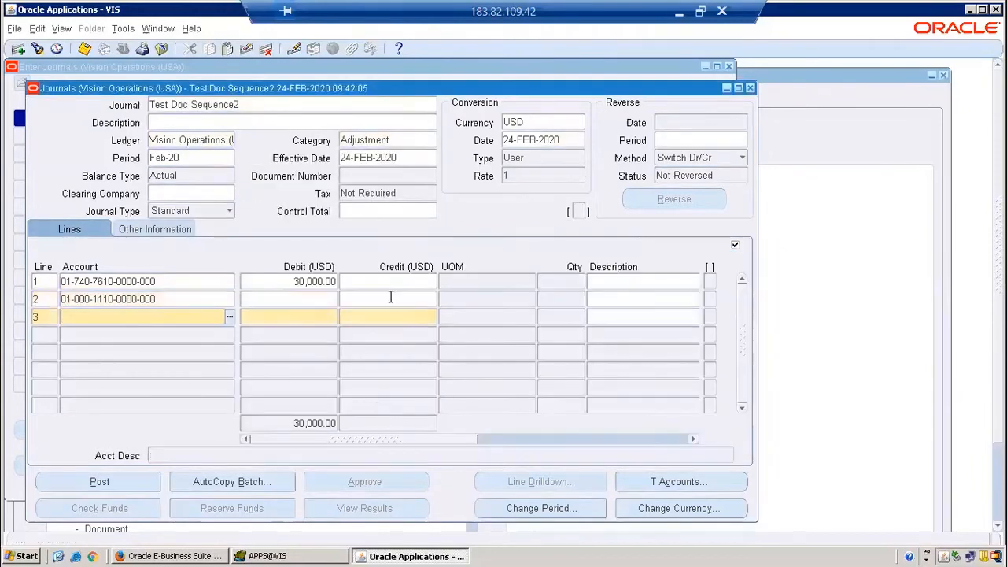
# - Enter a credit of 30000 on the cash line and save the journal
pyautogui.click(393, 301)
pyautogui.write('30000')
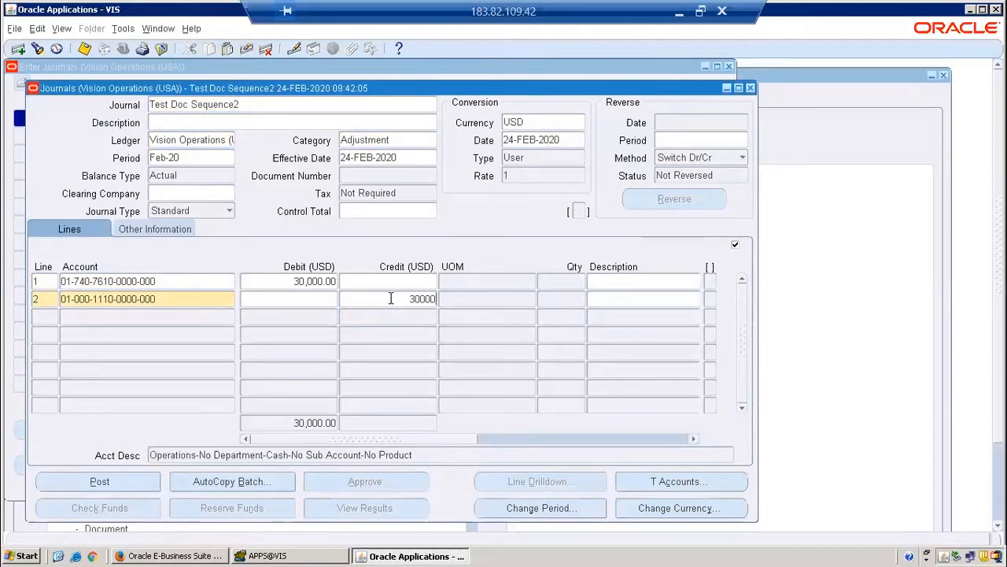
pyautogui.hotkey('ctrl', 's')
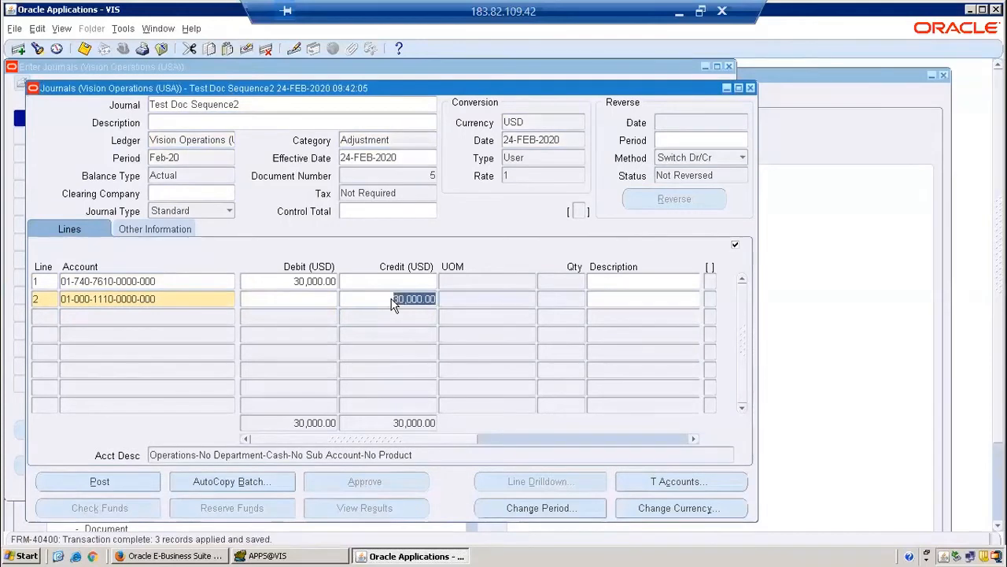
# - Review the saved journal's other information, effective date, ledger, category and document number, and close the journal windows
pyautogui.click(145, 233)
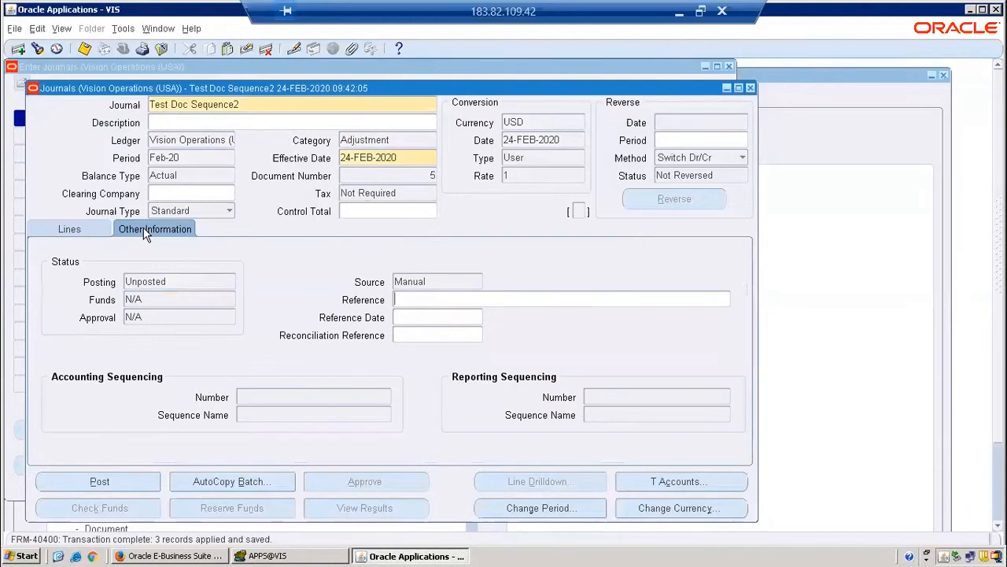
pyautogui.click(75, 234)
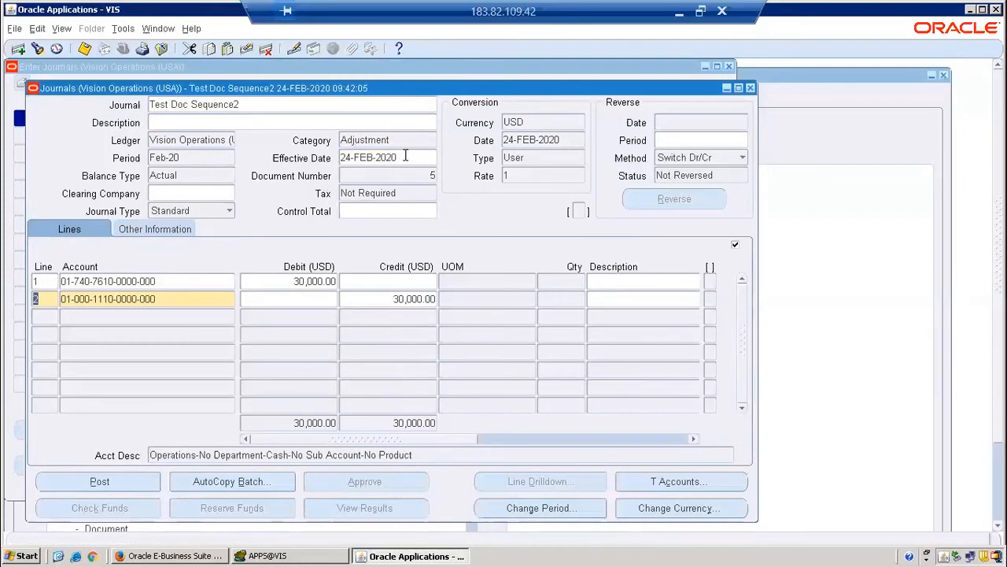
pyautogui.click(405, 156)
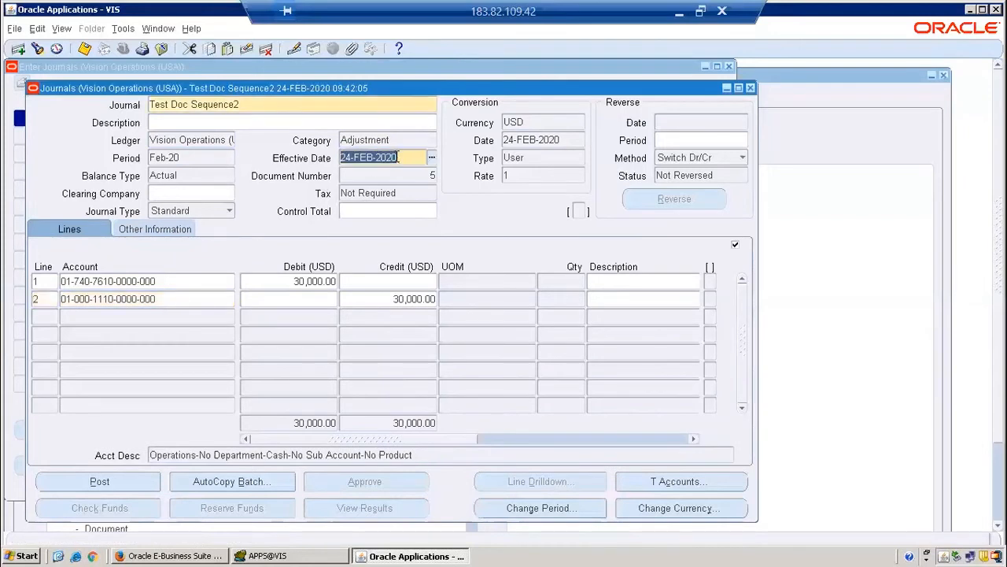
pyautogui.click(197, 142)
pyautogui.moveTo(293, 150); pyautogui.dragTo(399, 139)
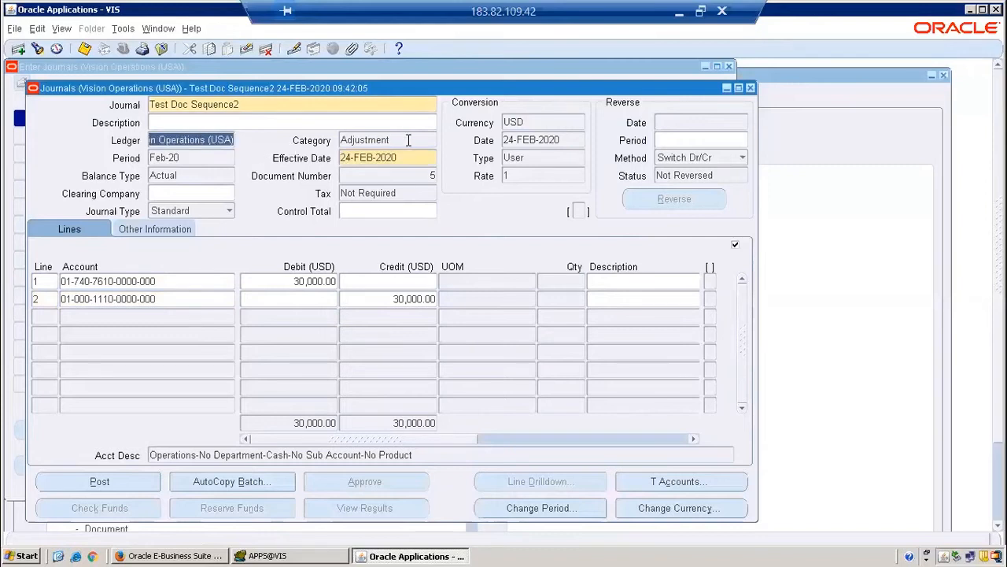
pyautogui.click(408, 139)
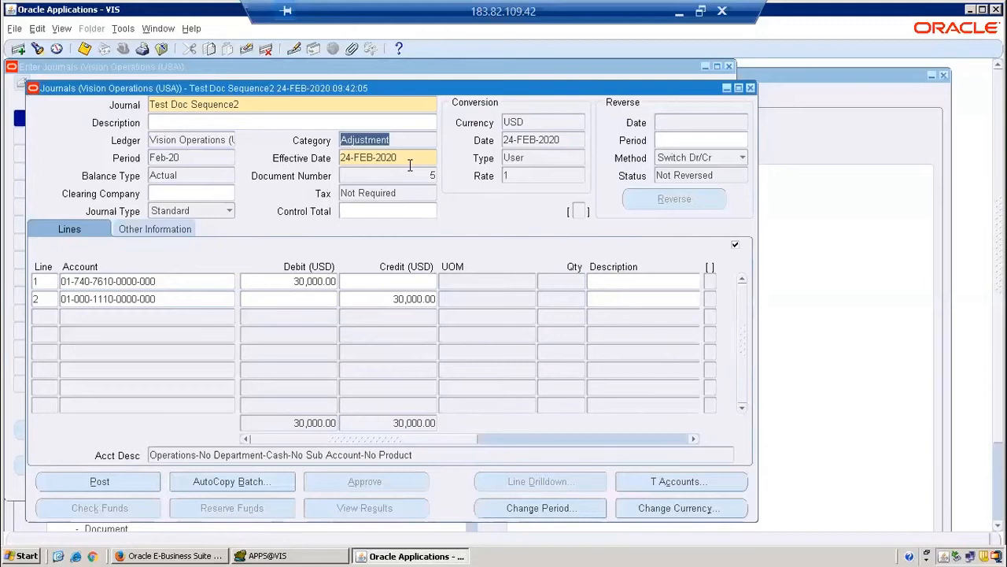
pyautogui.click(409, 161)
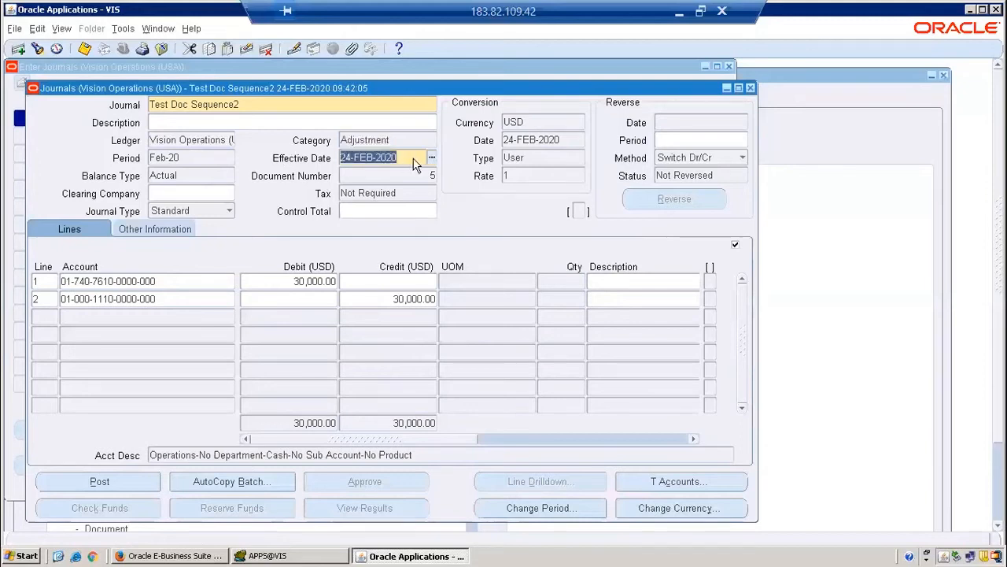
pyautogui.click(751, 87)
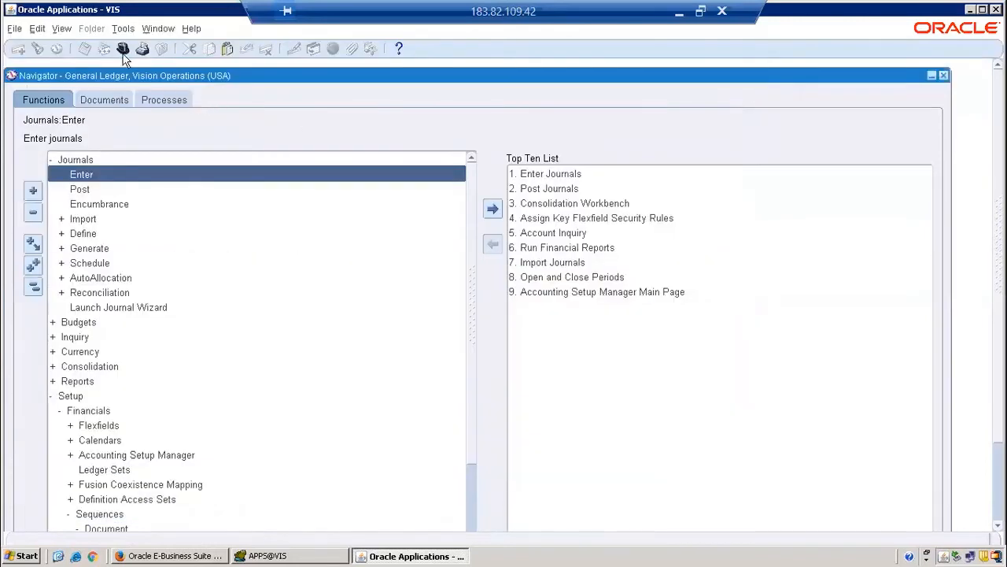
# - Switch responsibility to General Ledger, Vision Operations (USA) to reload the session
pyautogui.click(122, 51)
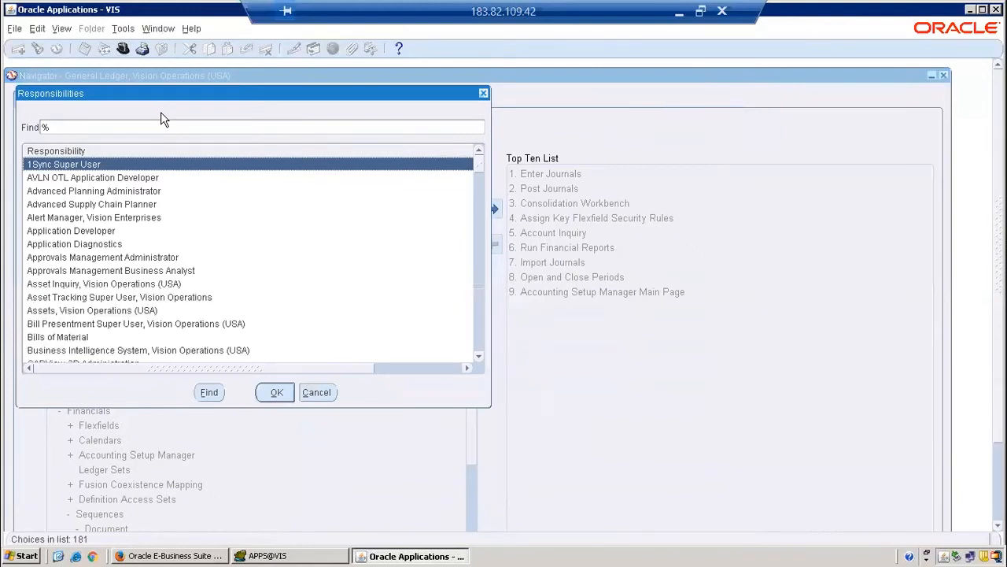
pyautogui.write('g')
pyautogui.press('Down')
pyautogui.press('Down')
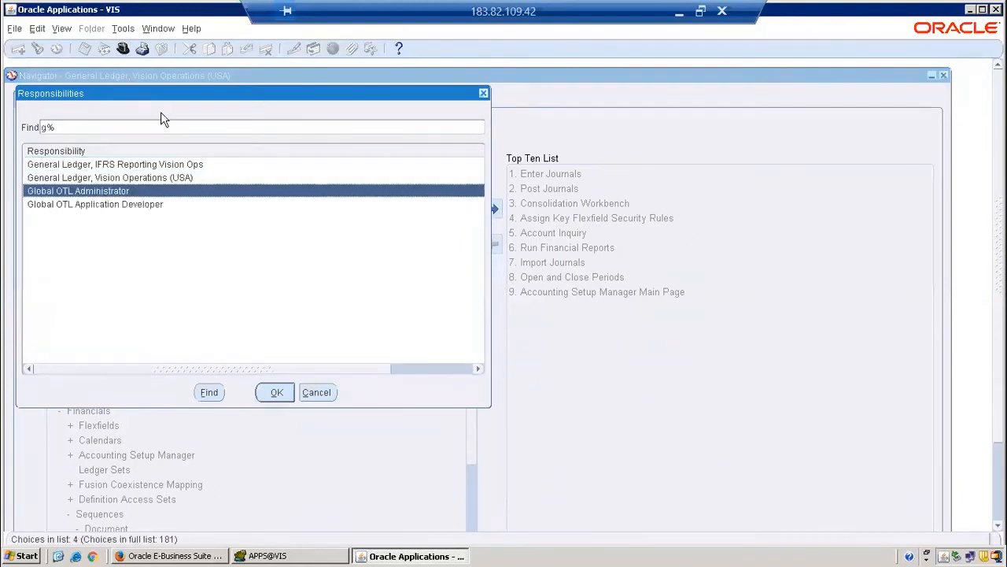
pyautogui.press('Up')
pyautogui.press('Return')
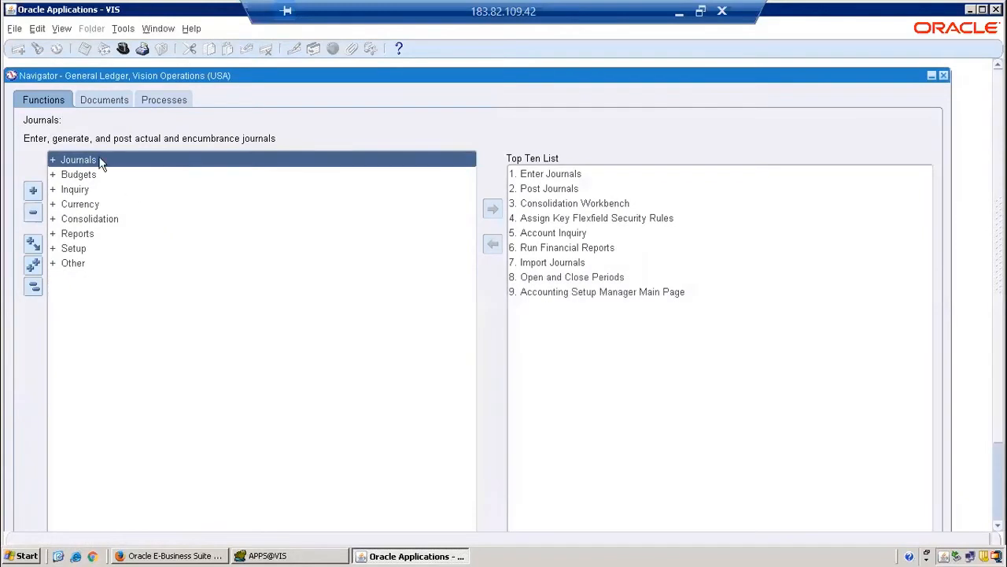
# - Create a new journal named Test Doc Seq3 and set its period to Feb-20
pyautogui.doubleClick(100, 160)
pyautogui.doubleClick(112, 175)
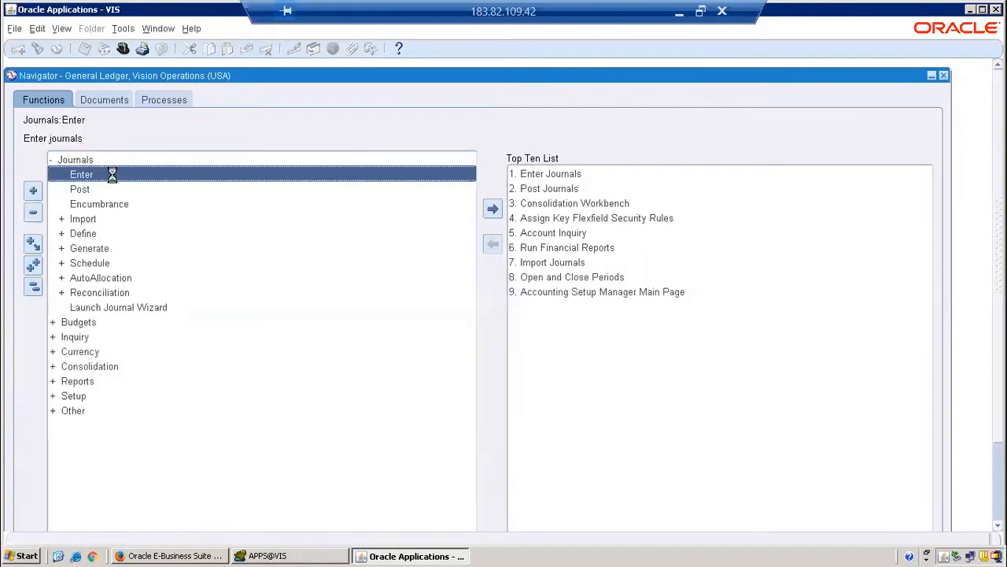
pyautogui.click(432, 386)
pyautogui.write('Te')
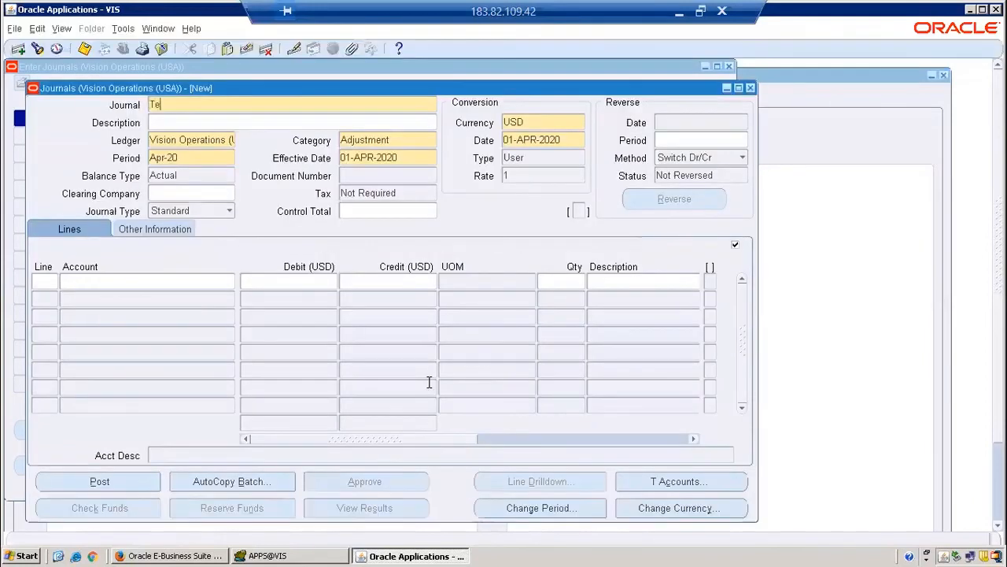
pyautogui.write('st Doc Seq3')
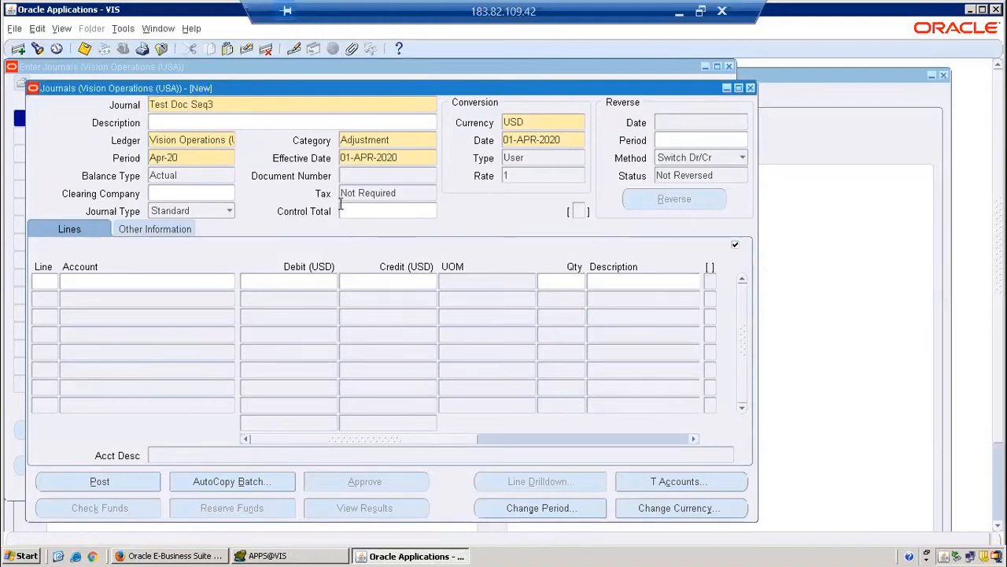
pyautogui.doubleClick(196, 159)
pyautogui.write('feb-20')
pyautogui.press('Tab')
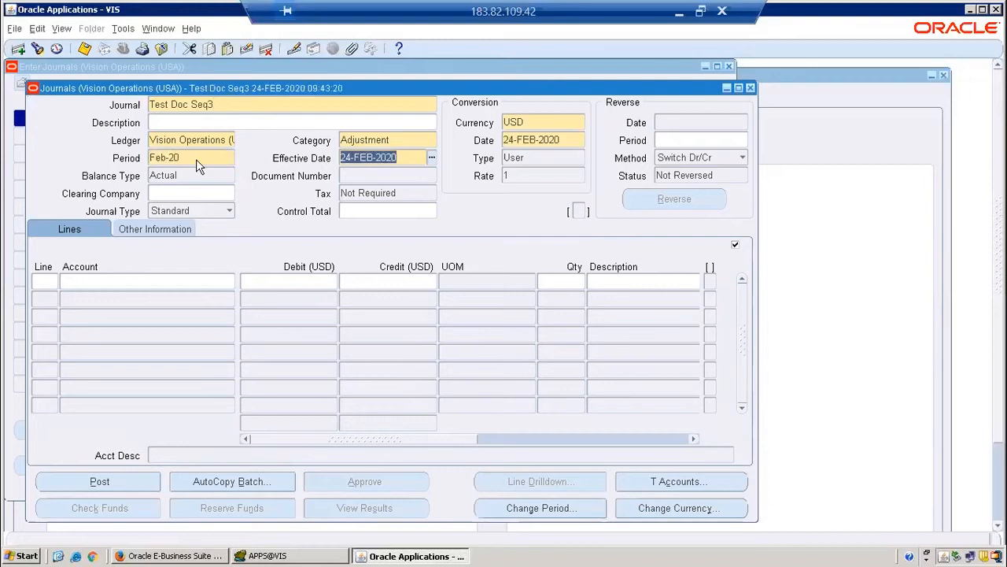
# - Add journal line 1 with the account alias audi and a debit of 350000
pyautogui.click(47, 281)
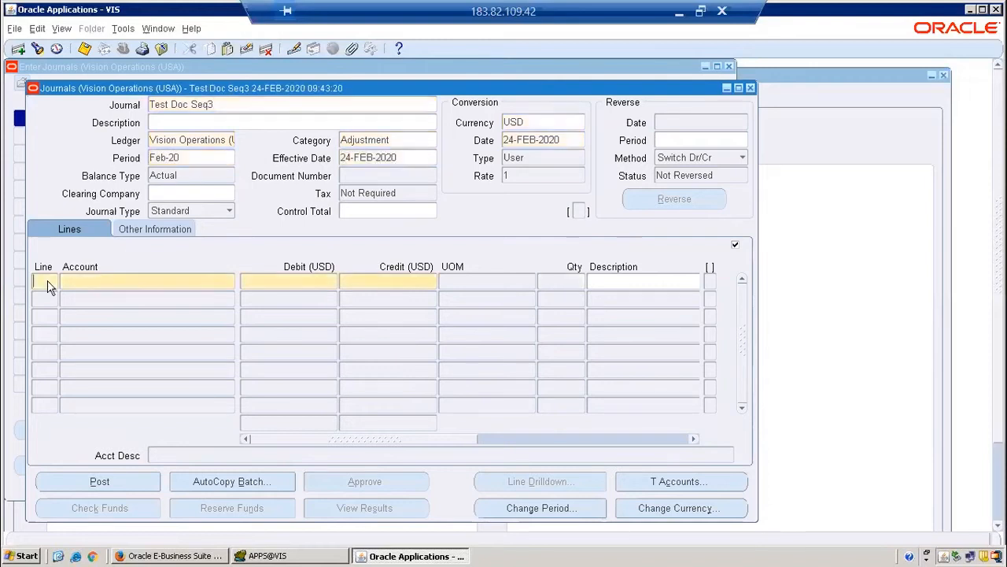
pyautogui.press('Tab')
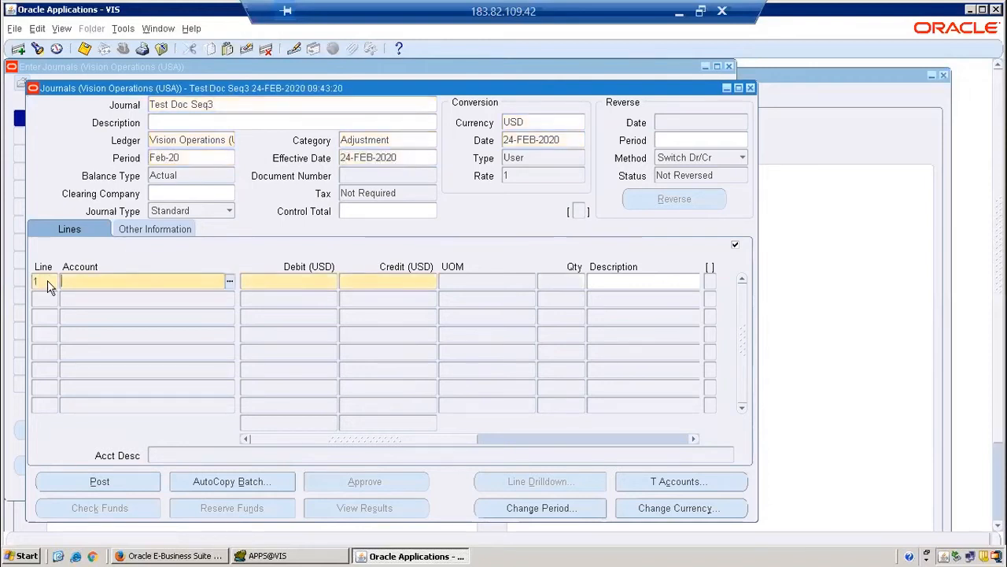
pyautogui.write('audi')
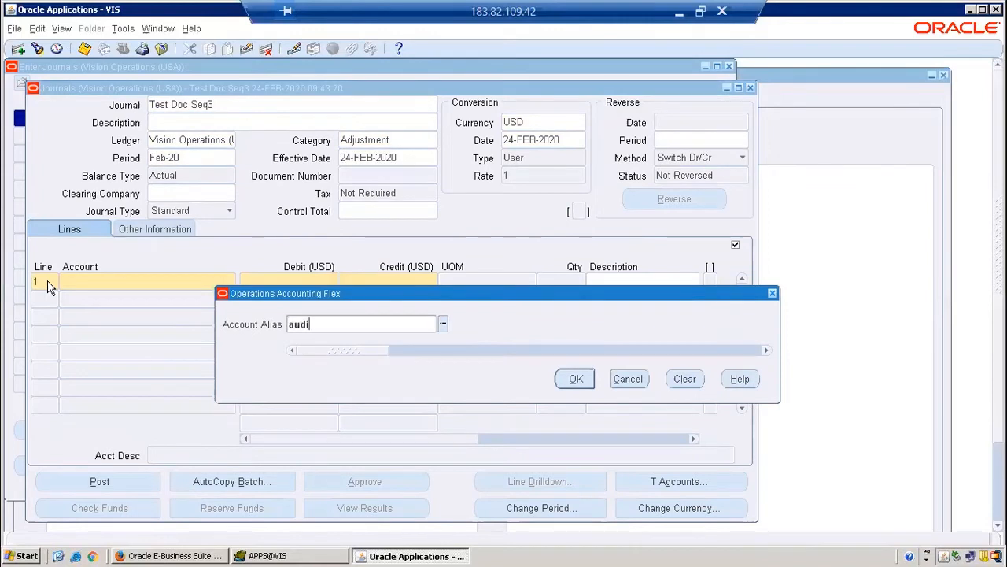
pyautogui.press('Tab')
pyautogui.press('Return')
pyautogui.write('350000')
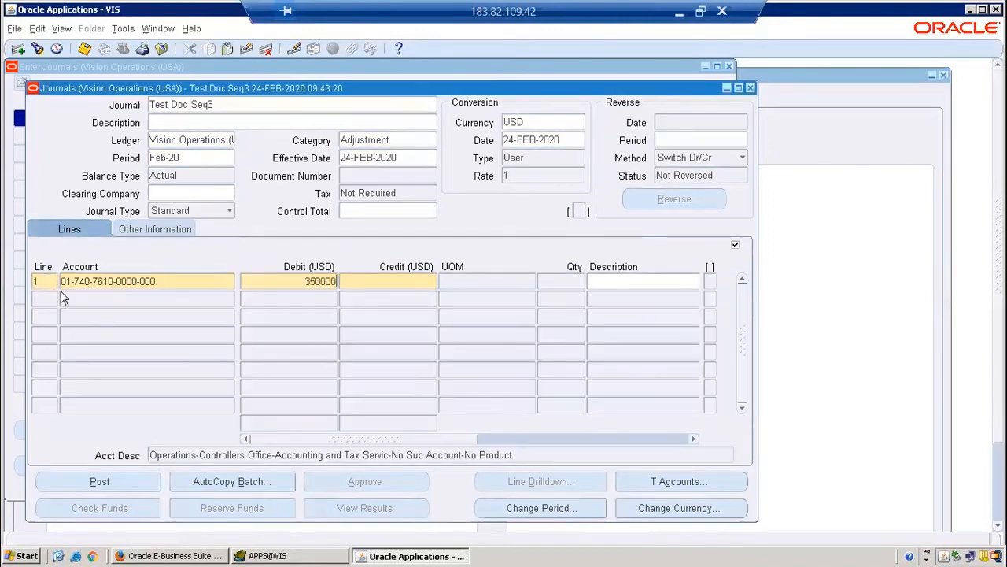
# - Add journal line 2 with the account alias cash and department 000
pyautogui.click(82, 299)
pyautogui.click(115, 302)
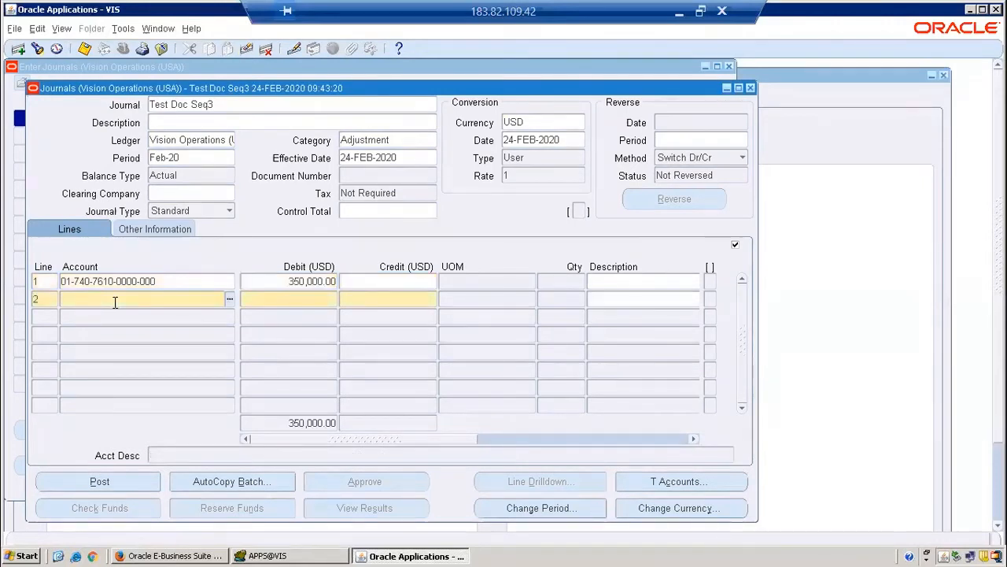
pyautogui.write('cash')
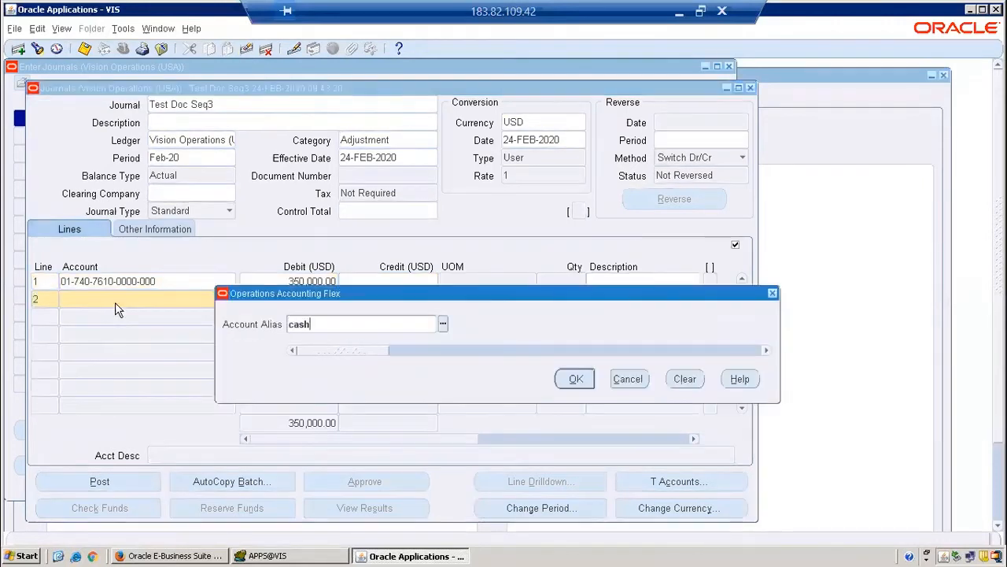
pyautogui.press('Tab')
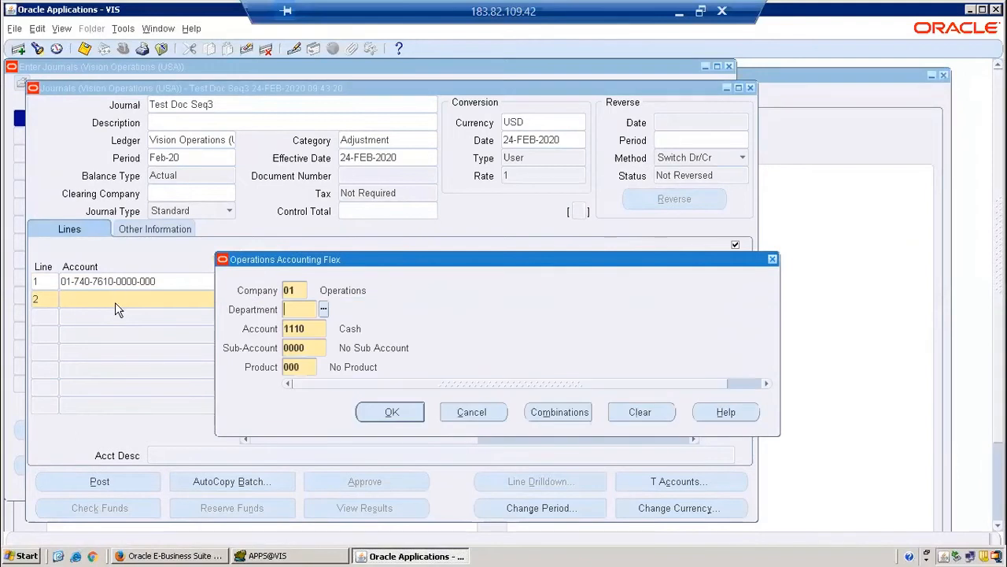
pyautogui.write('000')
pyautogui.press('Tab')
pyautogui.press('Return')
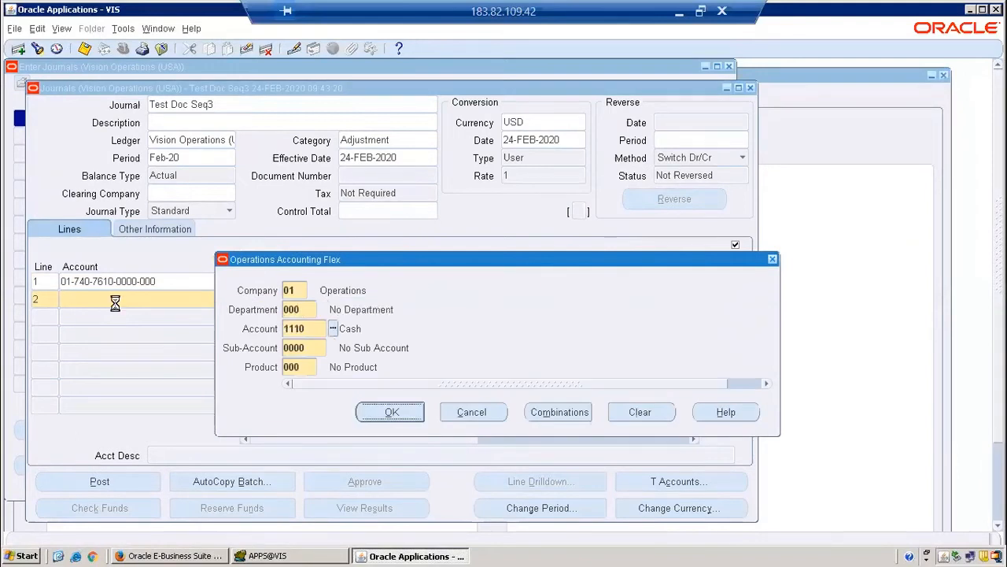
# - Enter a credit of 350000 on the cash line and save the Test Doc Seq3 journal
pyautogui.press('Tab')
pyautogui.write('3')
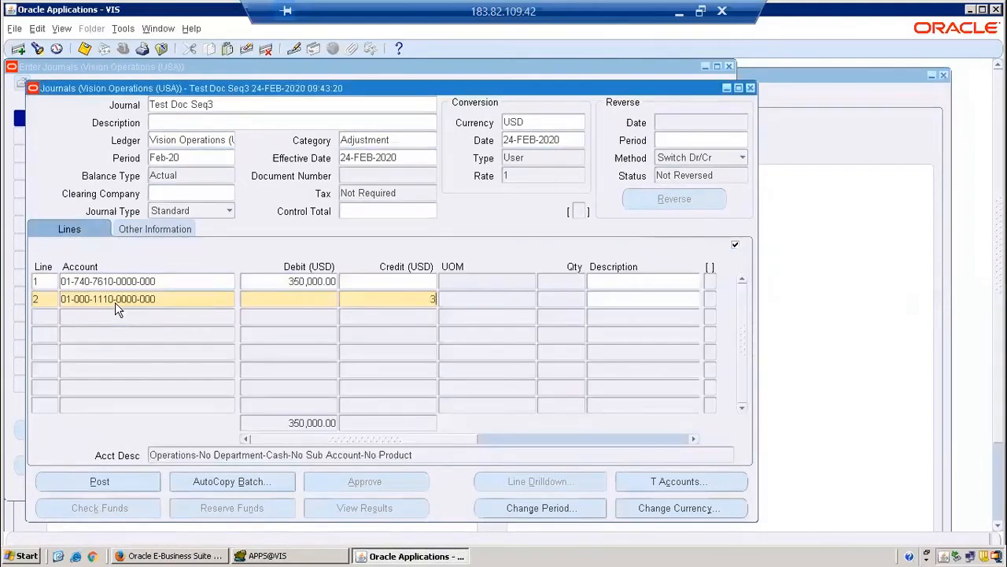
pyautogui.write('50000')
pyautogui.hotkey('ctrl', 's')
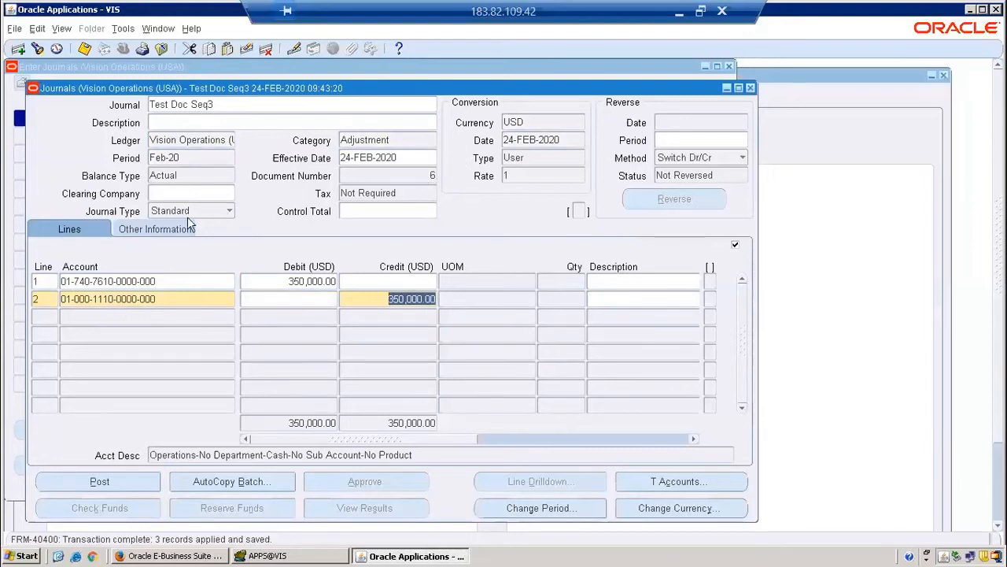
# - Review the saved journal's other information and full ledger name, and close the journal windows
pyautogui.click(157, 230)
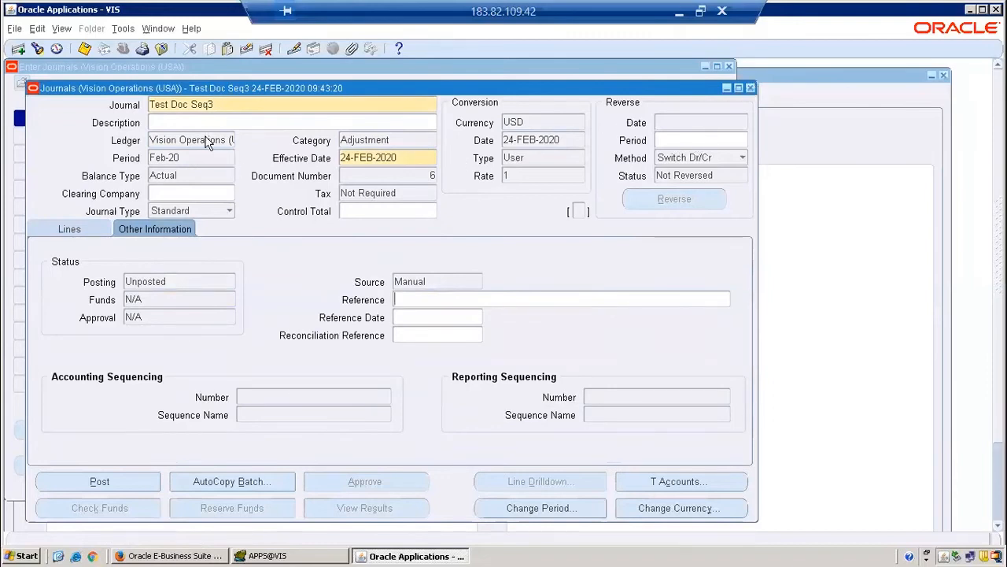
pyautogui.moveTo(205, 141); pyautogui.dragTo(148, 140)
pyautogui.moveTo(249, 140); pyautogui.dragTo(282, 140)
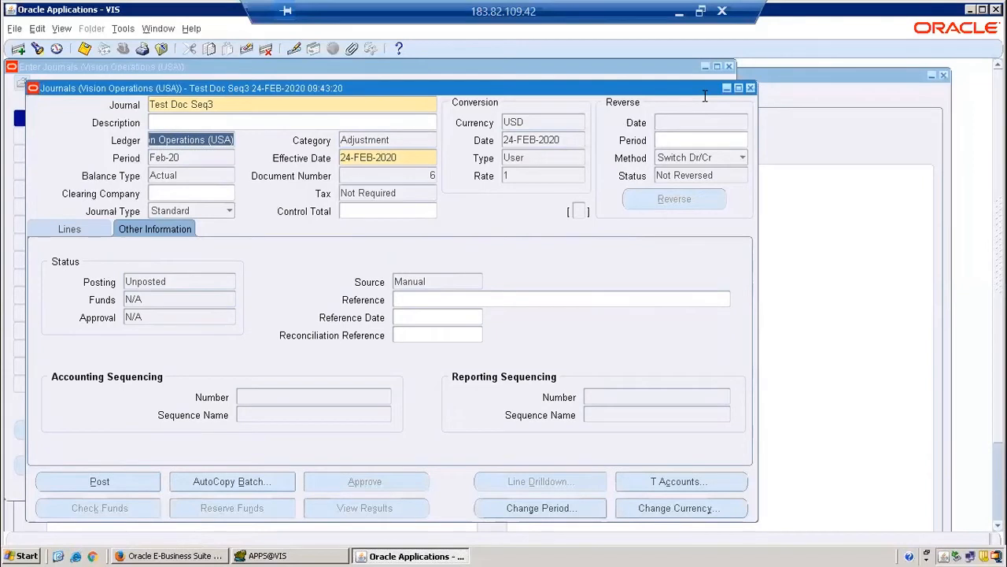
pyautogui.click(751, 88)
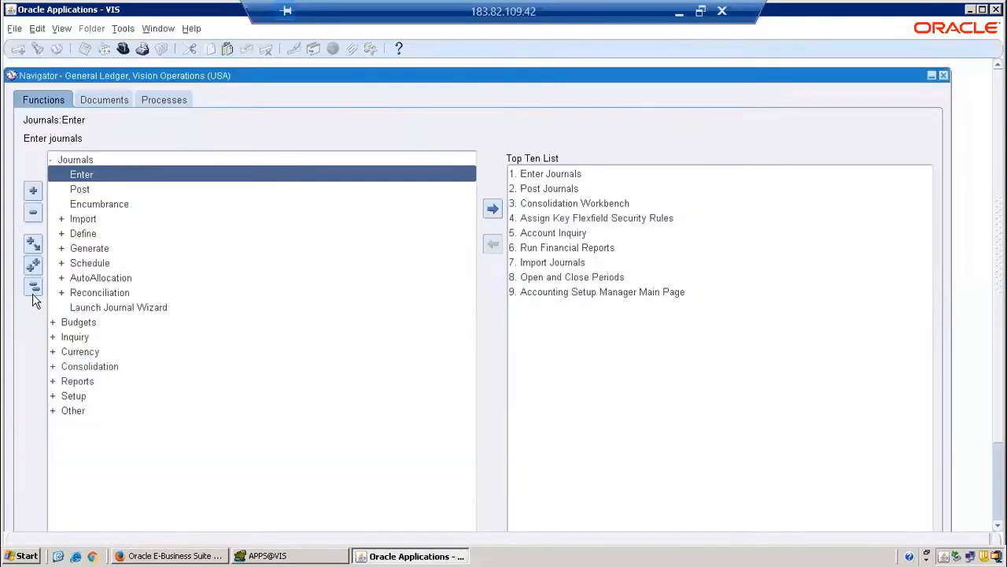
# - Open the Sequence Assignments form for document sequences from the Financials setup functions
pyautogui.click(33, 288)
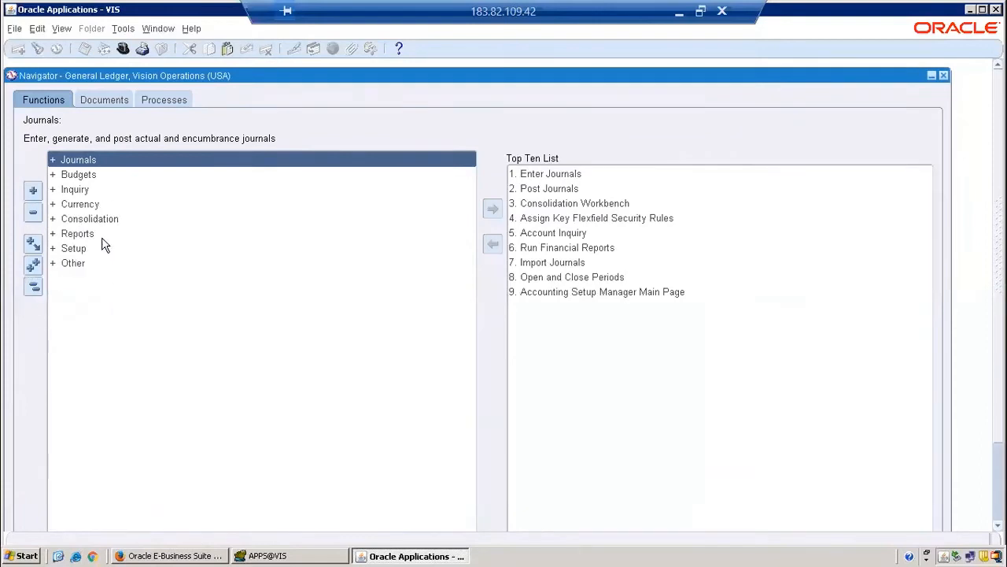
pyautogui.doubleClick(73, 248)
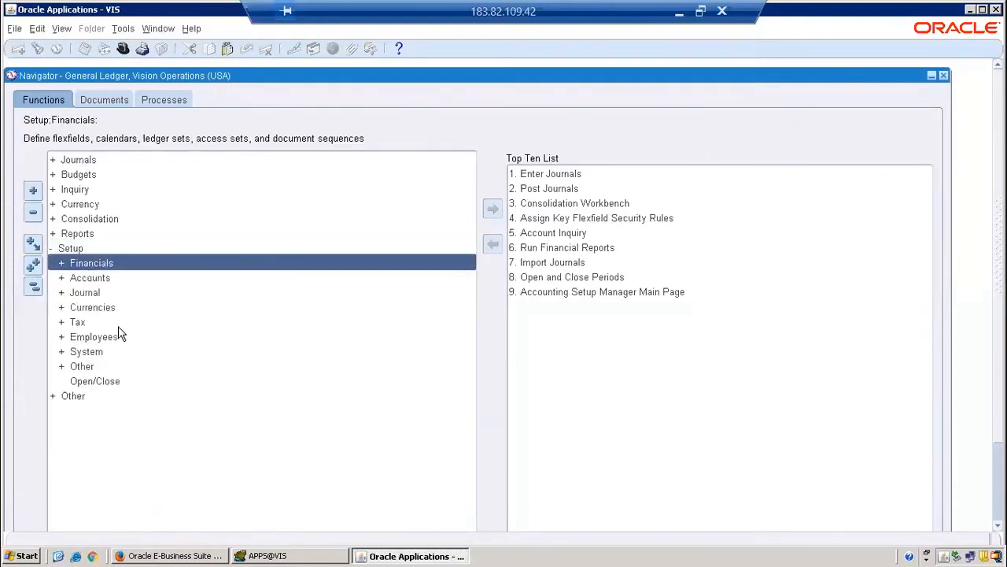
pyautogui.doubleClick(146, 264)
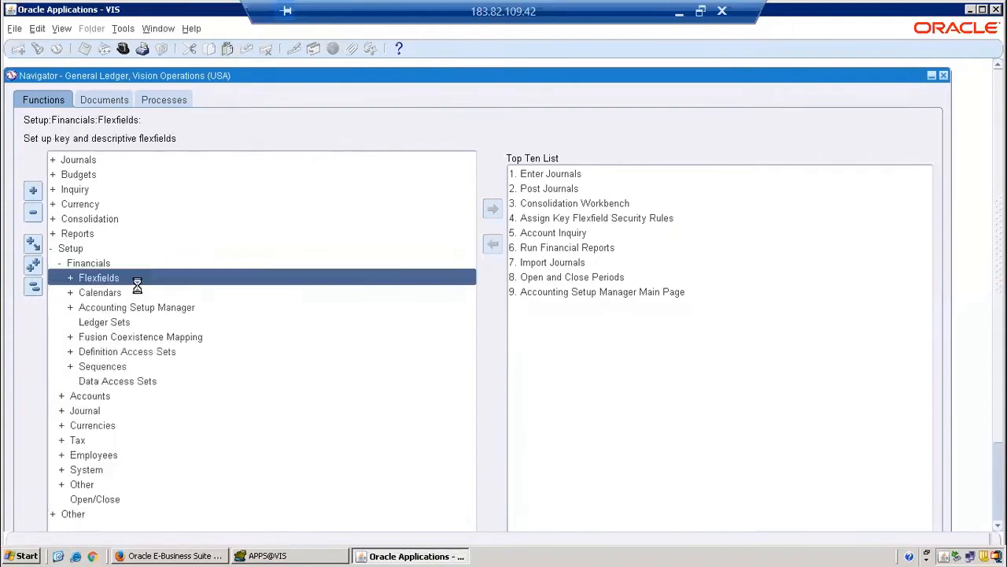
pyautogui.doubleClick(103, 366)
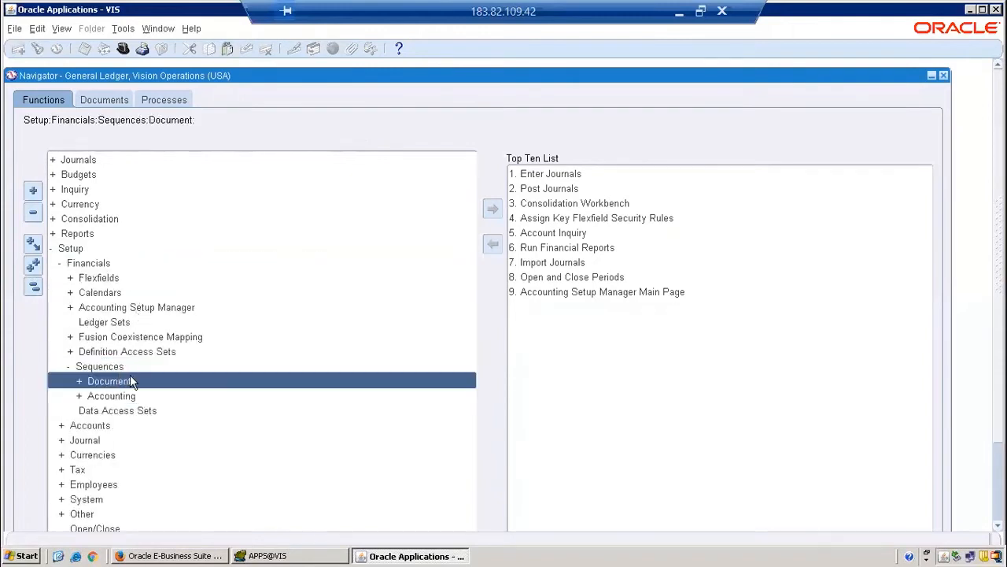
pyautogui.doubleClick(132, 381)
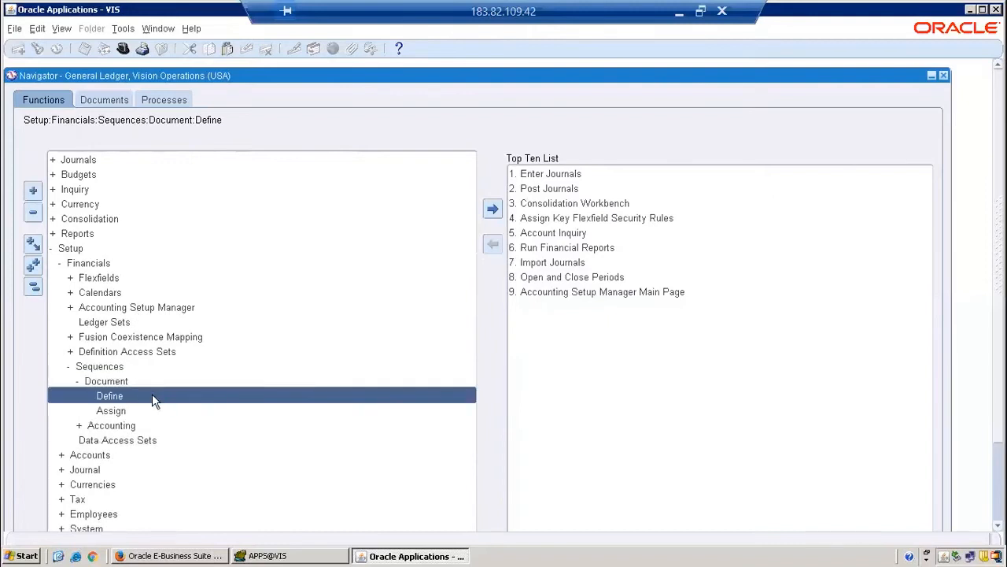
pyautogui.click(152, 396)
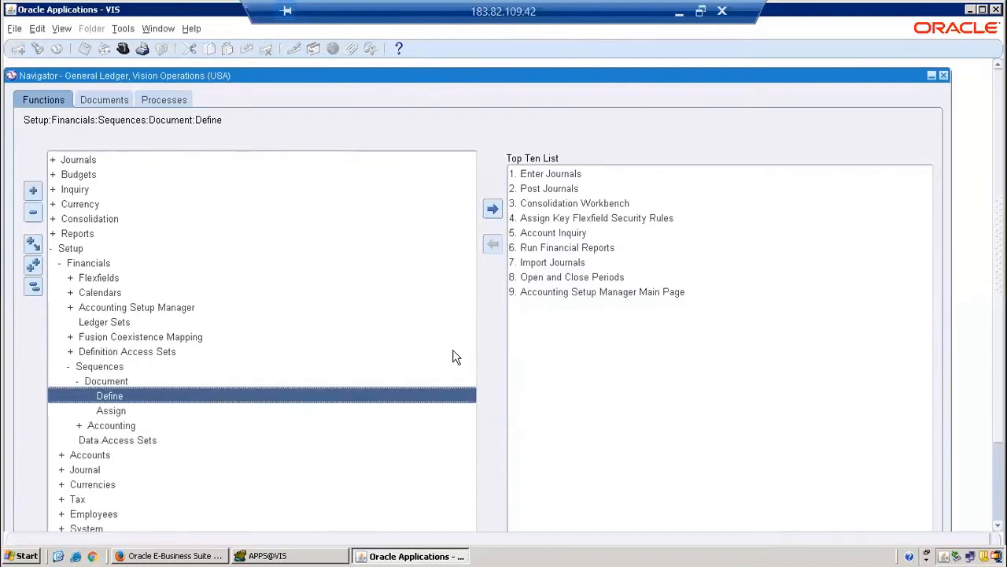
pyautogui.doubleClick(100, 416)
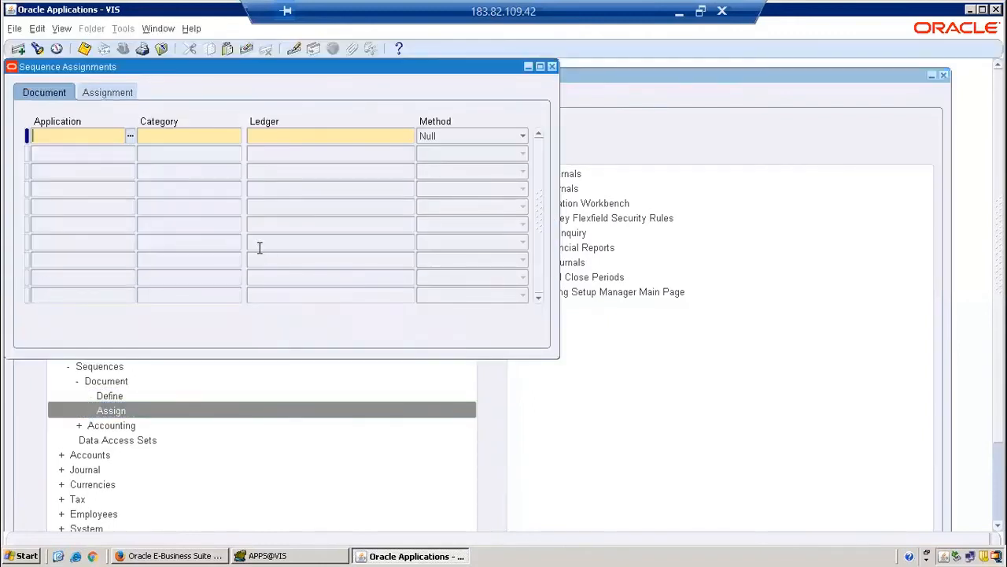
# - Query all sequence assignments and check the start and end dates of the Adjustment rows for XXX_AR and ARV_DOC_SEQ
pyautogui.hotkey('ctrl', 'F11')
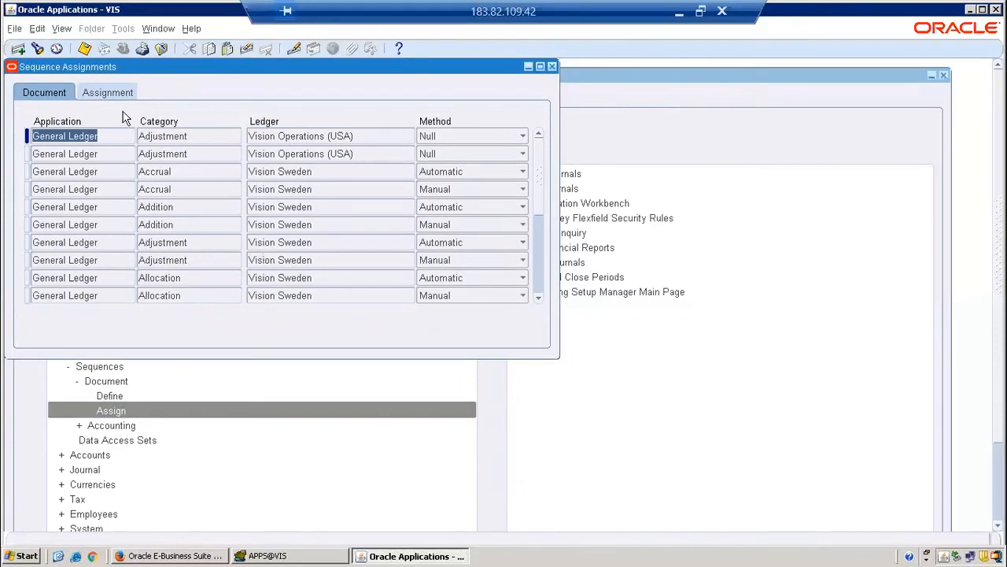
pyautogui.click(107, 94)
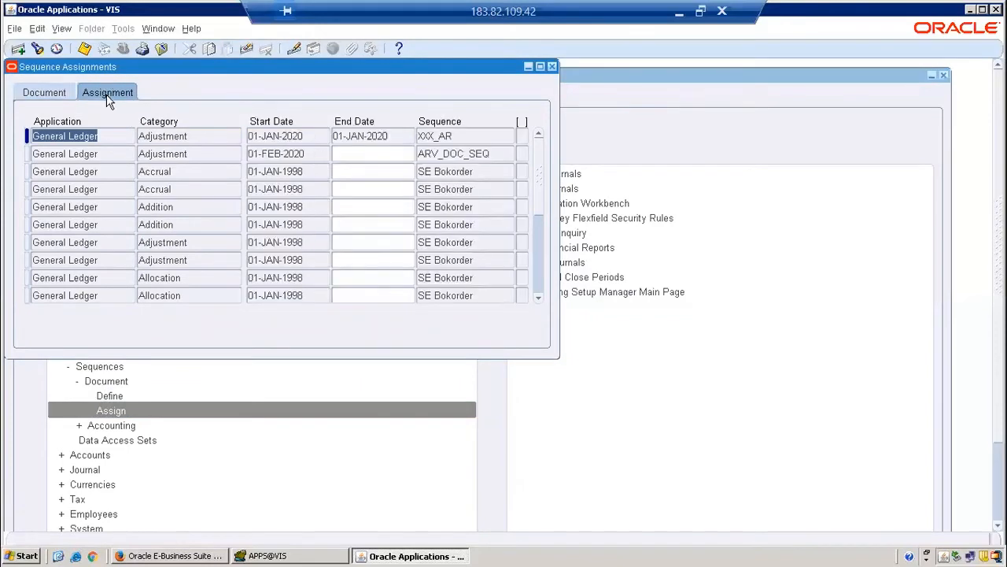
pyautogui.click(305, 153)
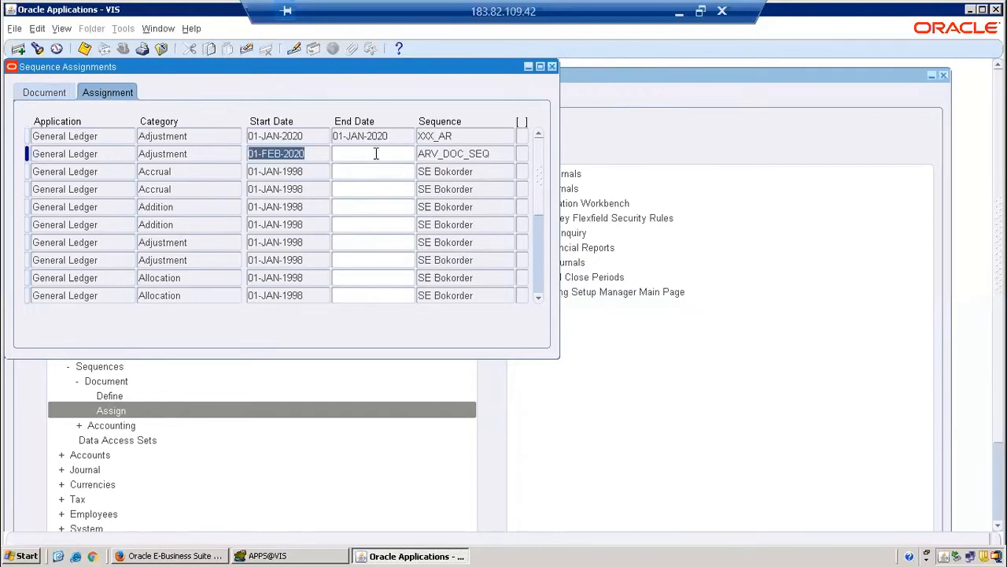
pyautogui.click(376, 153)
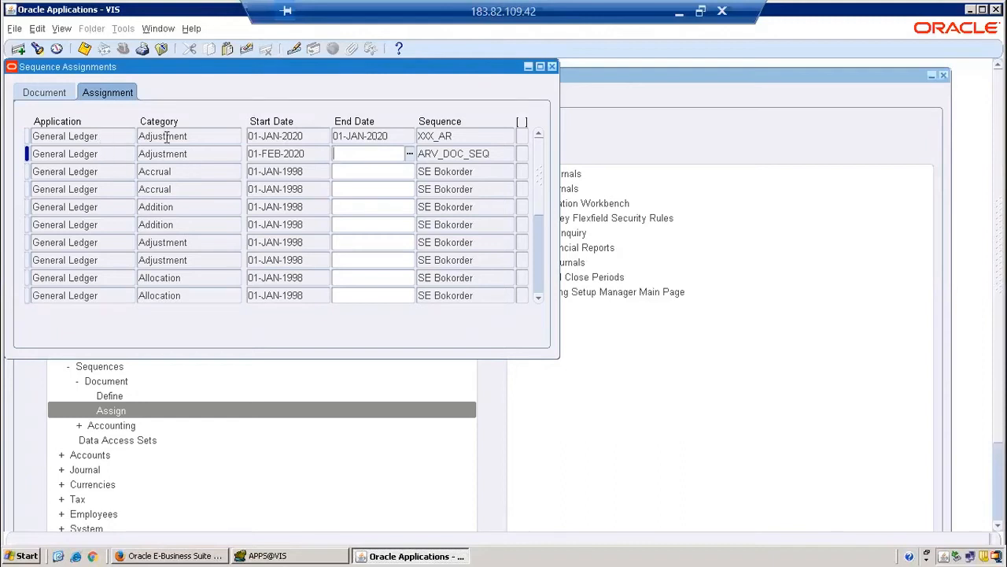
pyautogui.click(210, 139)
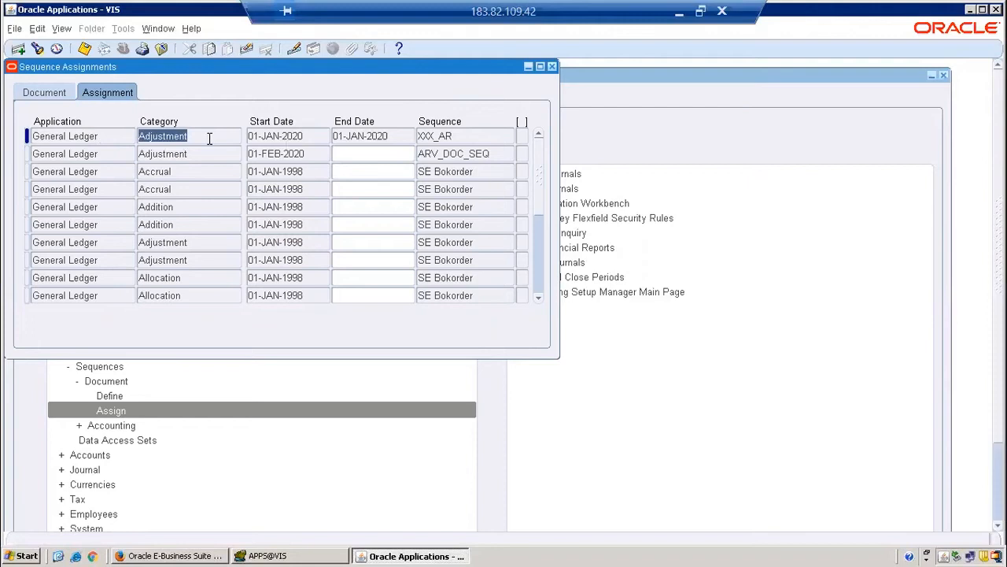
# - Query the sequence assignments for application General%, category Adjustment and ledger Vision%Ope%
pyautogui.hotkey('ctrl', 'pageup')
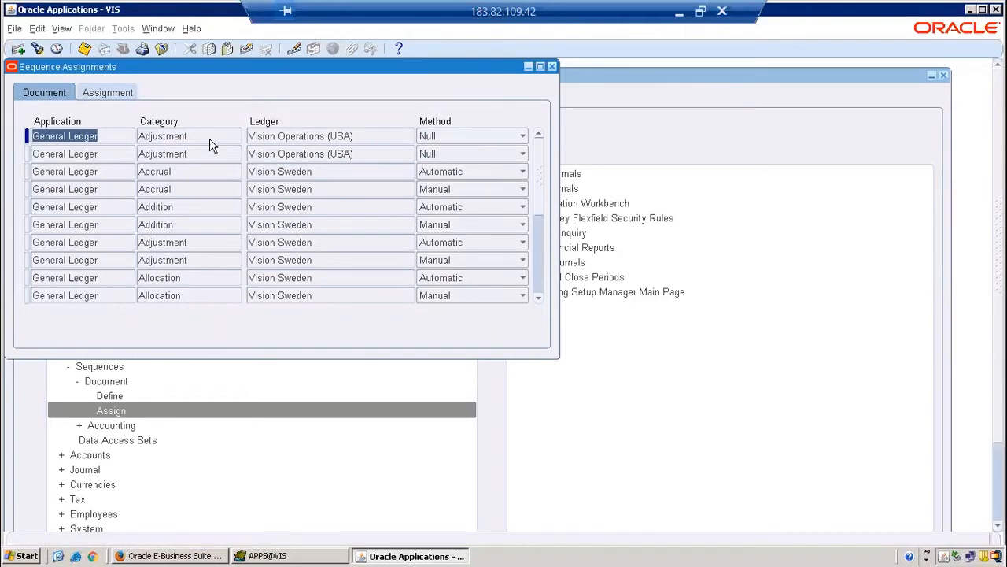
pyautogui.press('F11')
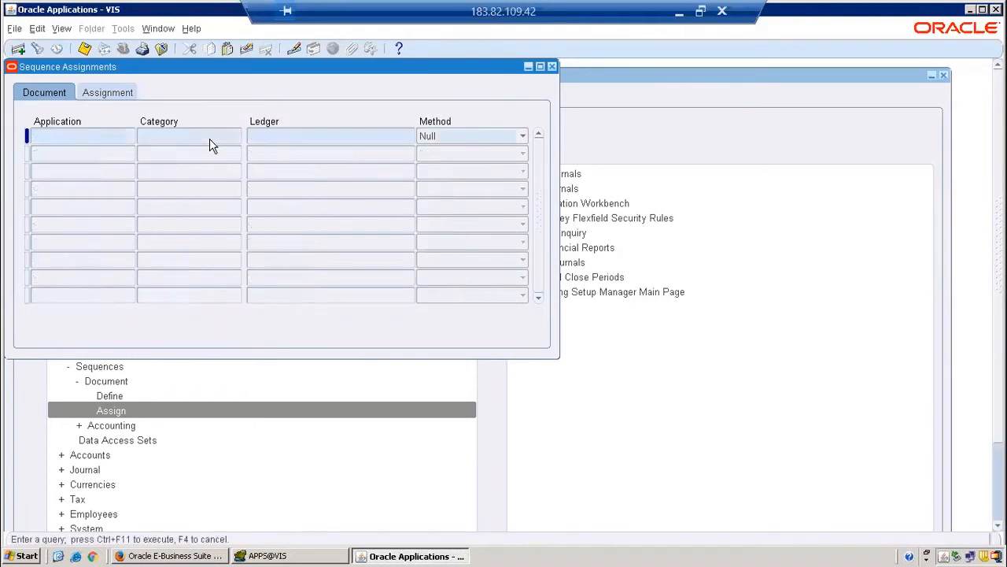
pyautogui.click(186, 134)
pyautogui.write('Adjustment')
pyautogui.write('General%')
pyautogui.click(276, 138)
pyautogui.write('Vision%Ope%')
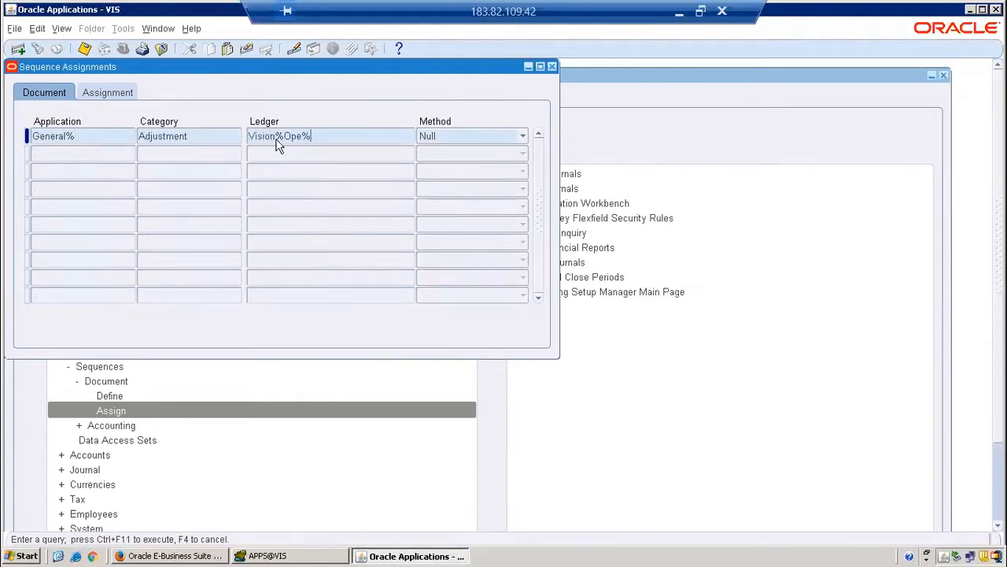
pyautogui.hotkey('ctrl', 'F11')
# - Examine the assignment dates, ledger and sequence names of the queried Adjustment rows for XXX_AR and ARV_DOC_SEQ
pyautogui.click(108, 92)
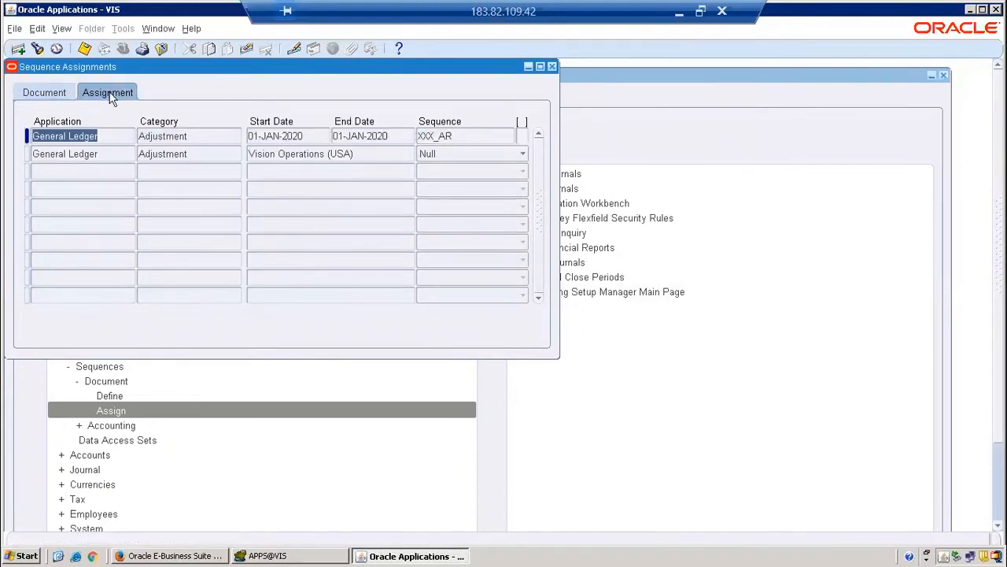
pyautogui.click(404, 139)
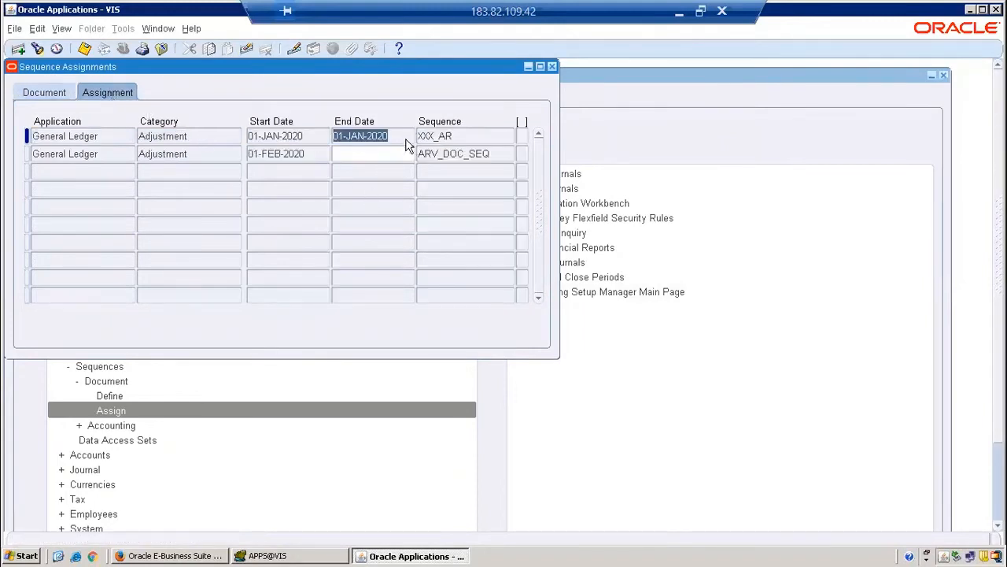
pyautogui.click(309, 154)
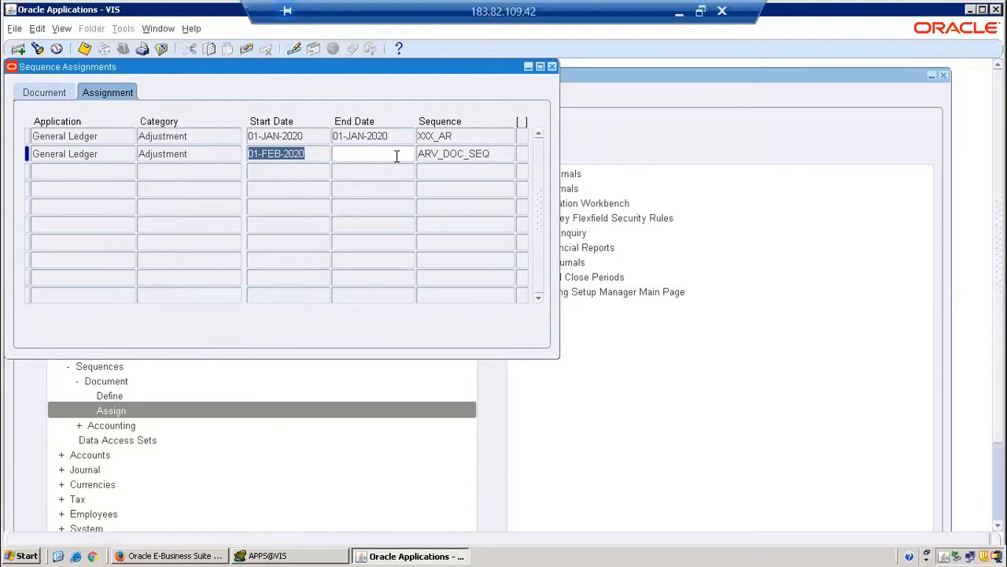
pyautogui.doubleClick(490, 153)
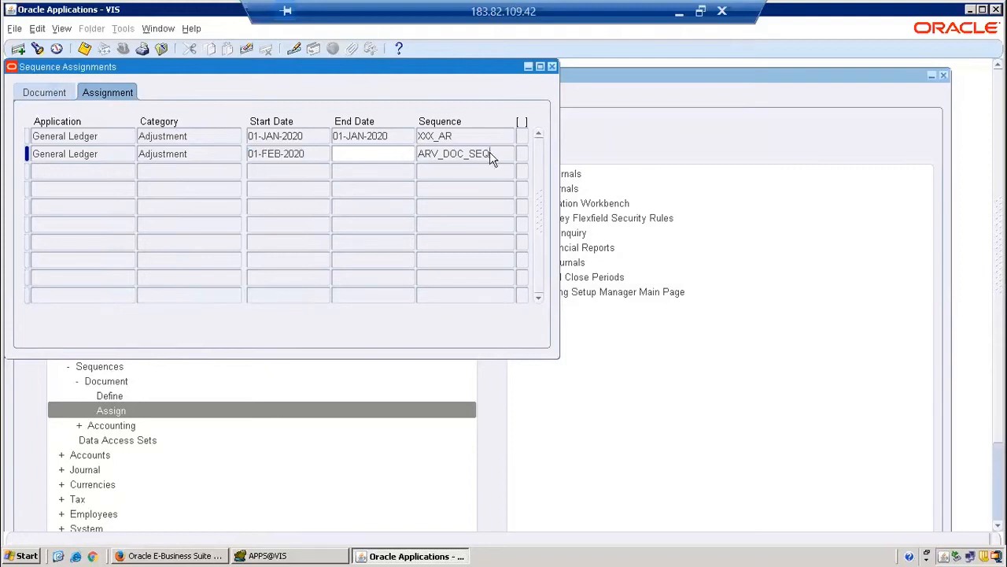
pyautogui.click(49, 96)
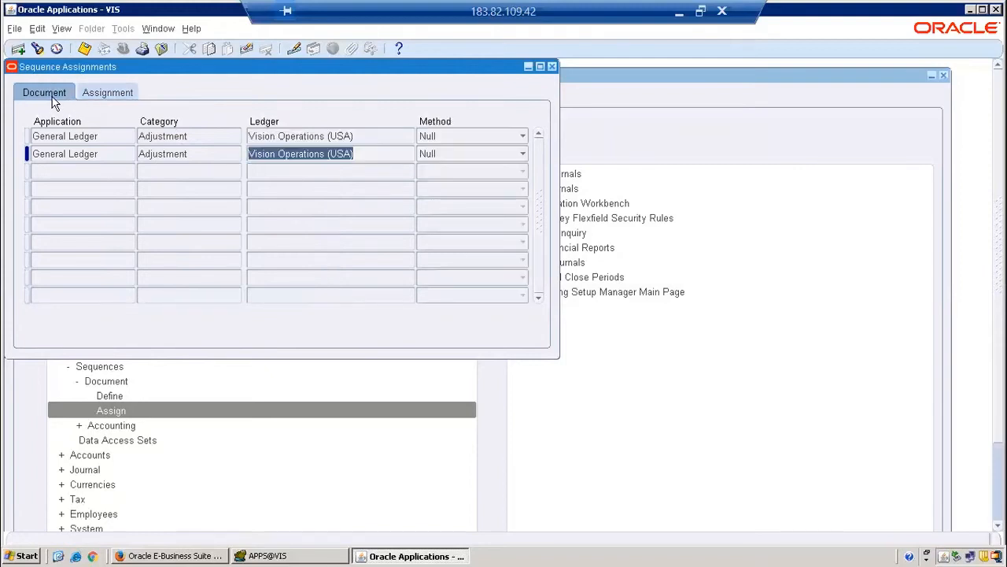
pyautogui.click(105, 91)
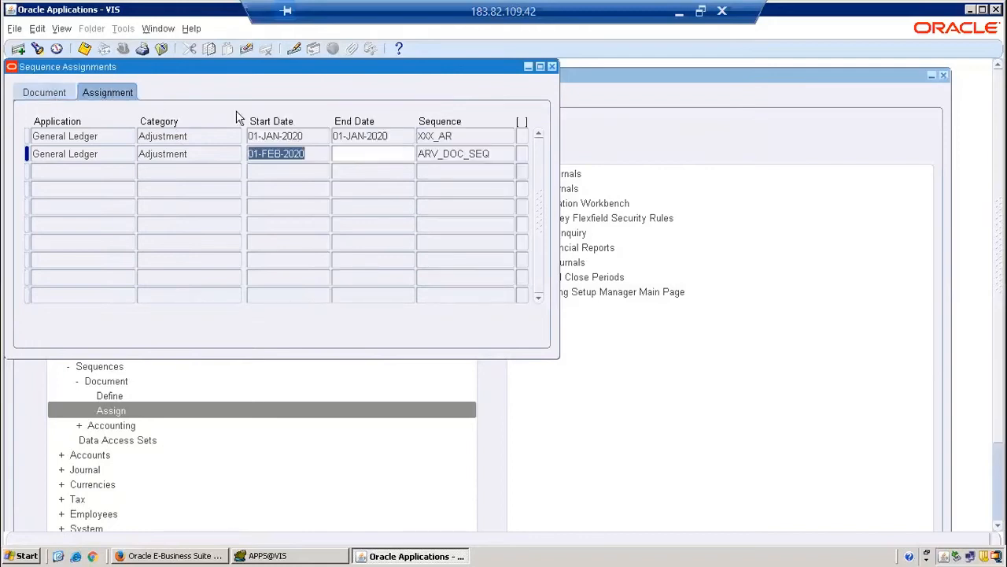
pyautogui.doubleClick(494, 152)
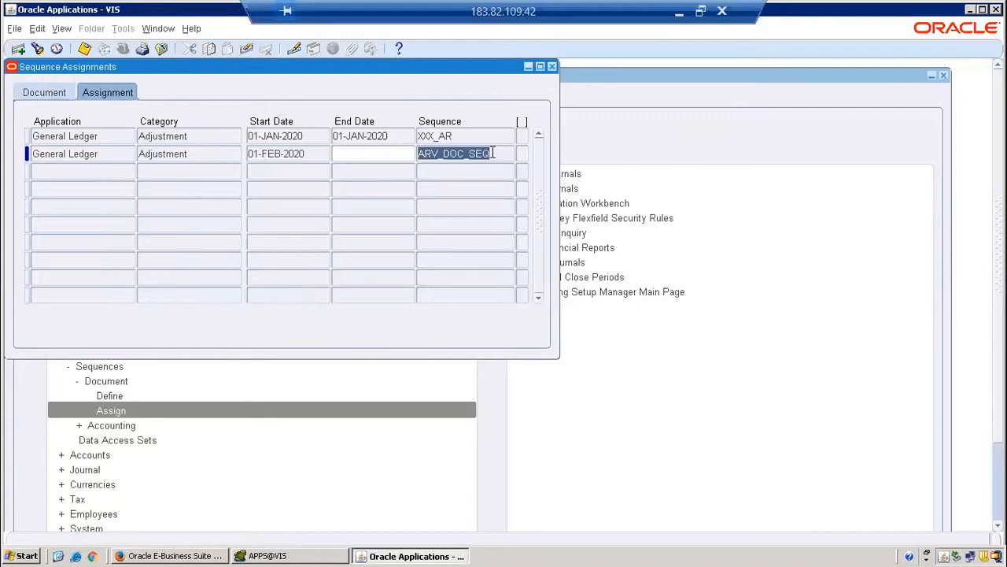
# - Compare the category and sequence names of the XXX_AR and ARV_DOC_SEQ assignment rows, and close the Sequence Assignments form
pyautogui.doubleClick(212, 139)
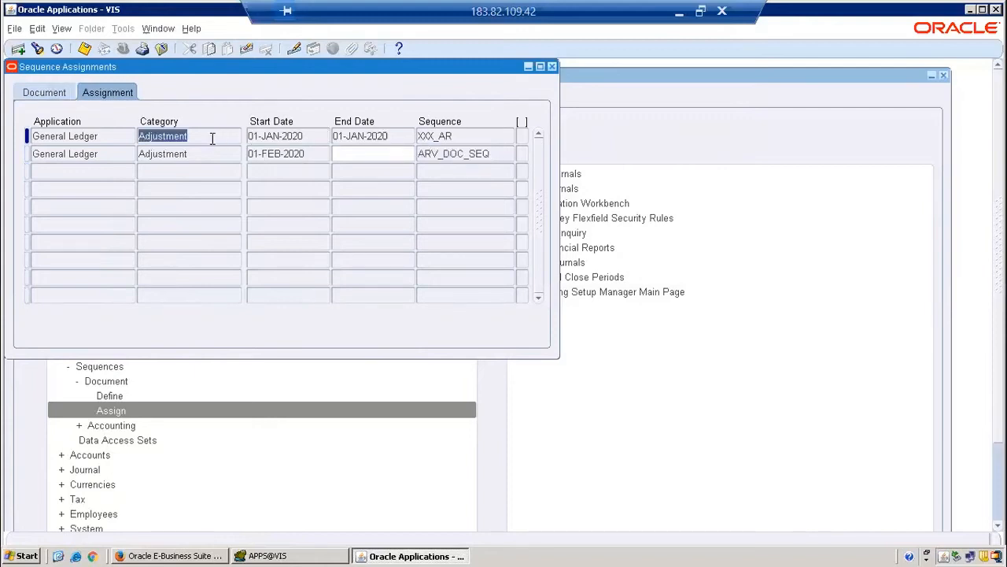
pyautogui.doubleClick(471, 135)
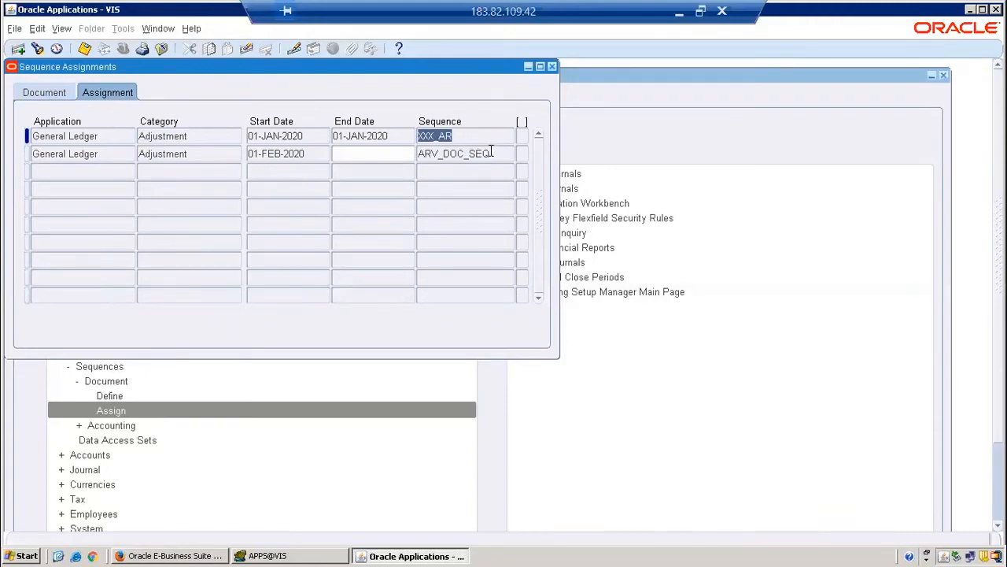
pyautogui.doubleClick(493, 155)
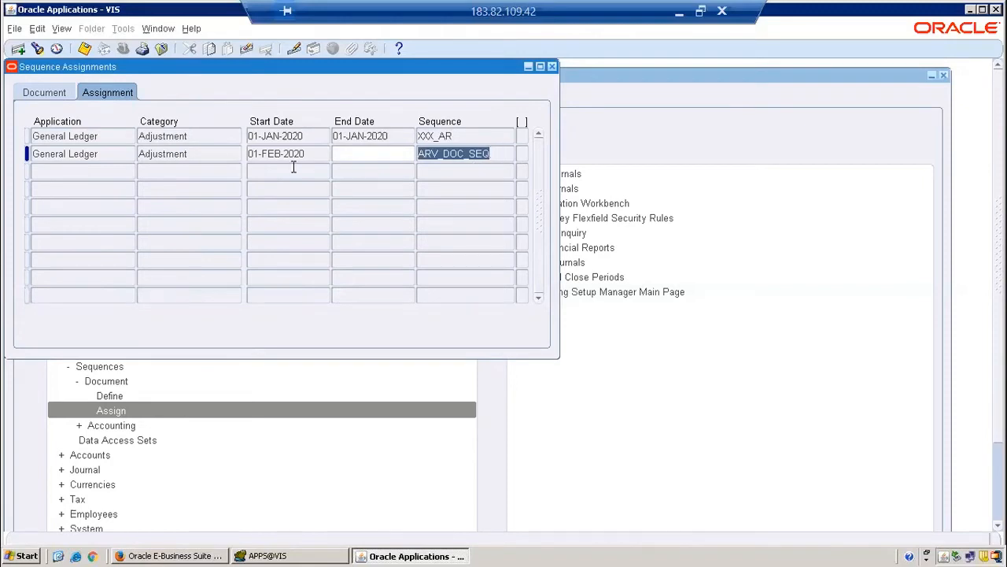
pyautogui.click(552, 66)
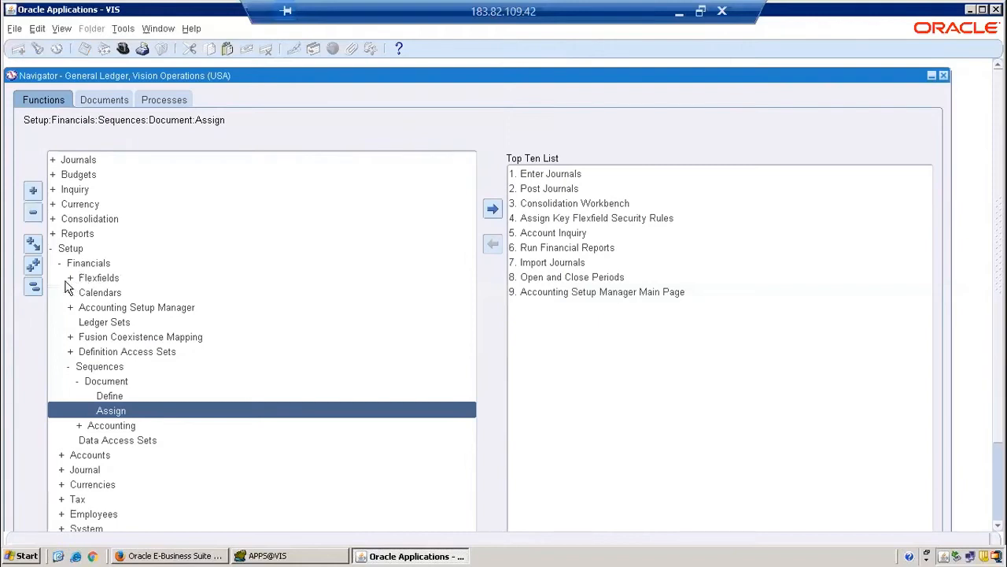
# - Collapse the navigator's function tree and select the Categories function within the Journal setup functions
pyautogui.click(34, 288)
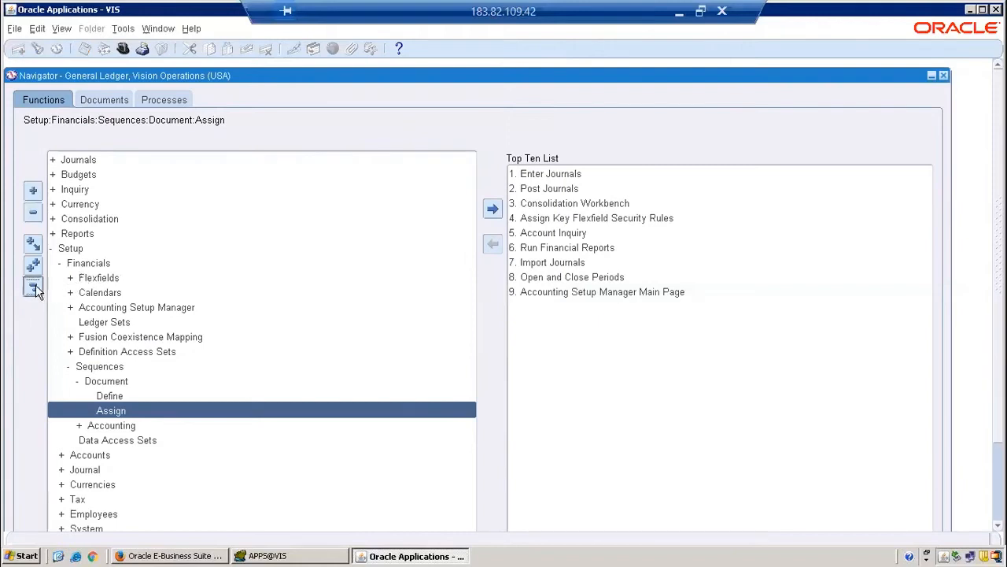
pyautogui.doubleClick(74, 248)
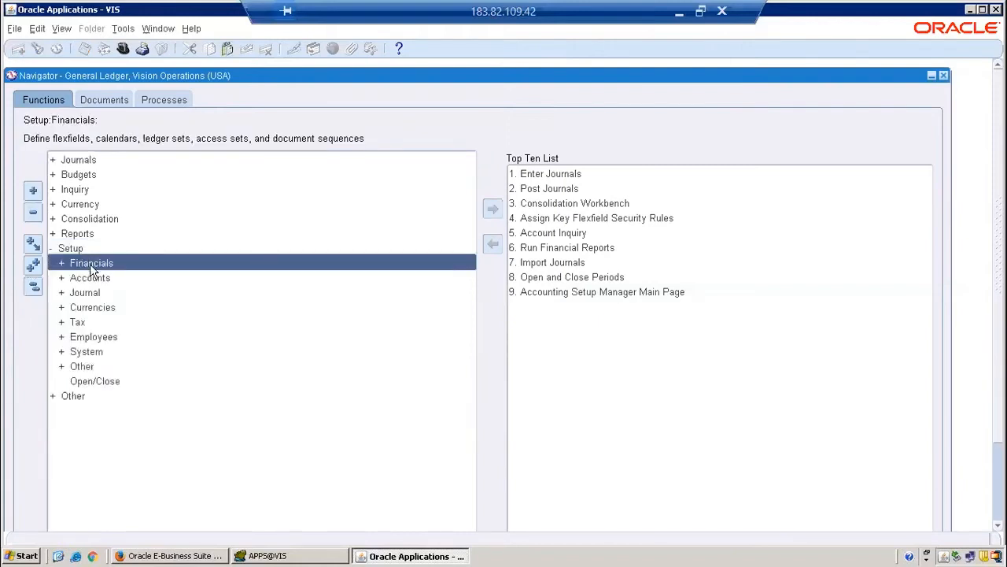
pyautogui.doubleClick(96, 293)
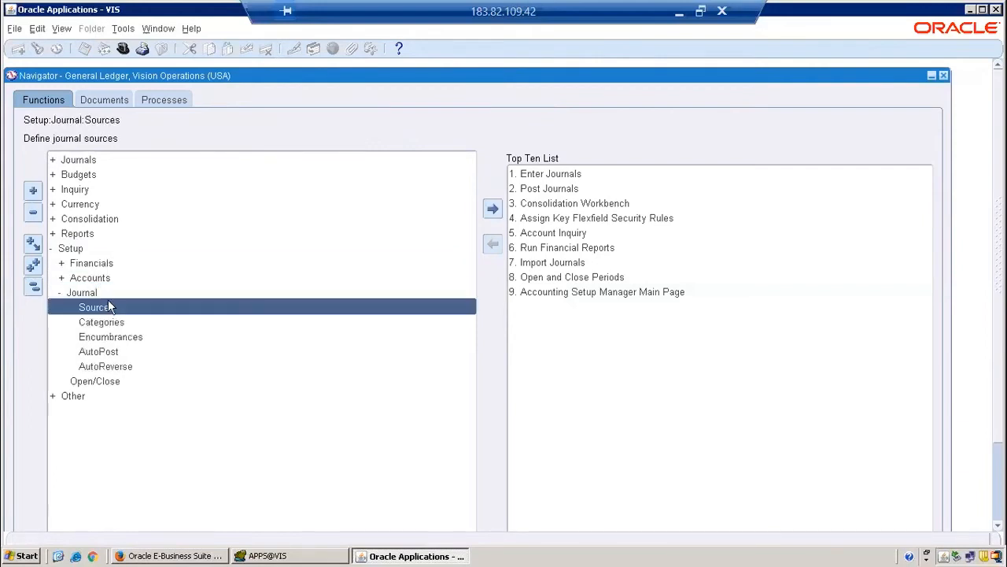
pyautogui.click(122, 325)
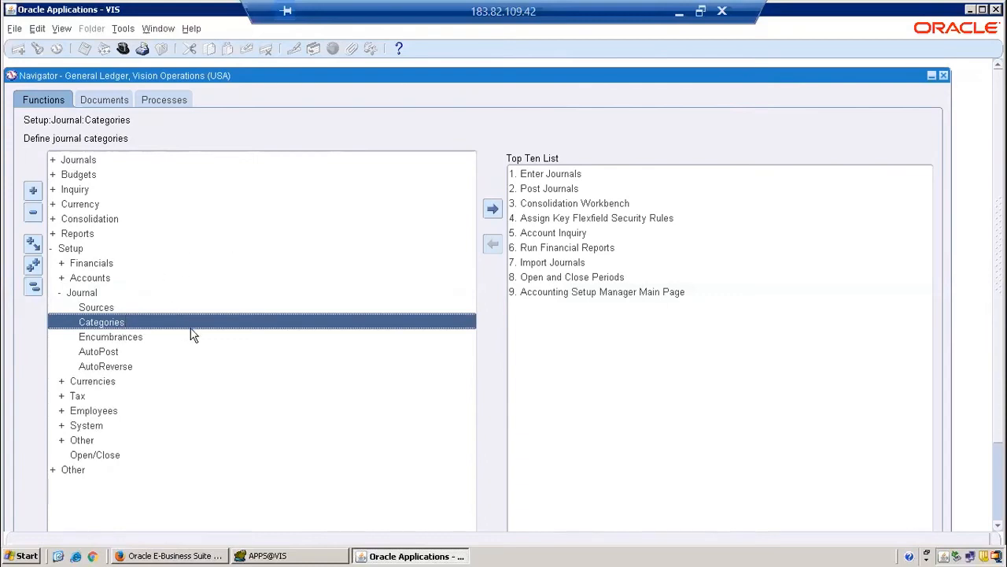
# - Create and save a journal category named Test Journal Cat with category key Test_Jour_Cat, and close the form
pyautogui.doubleClick(145, 323)
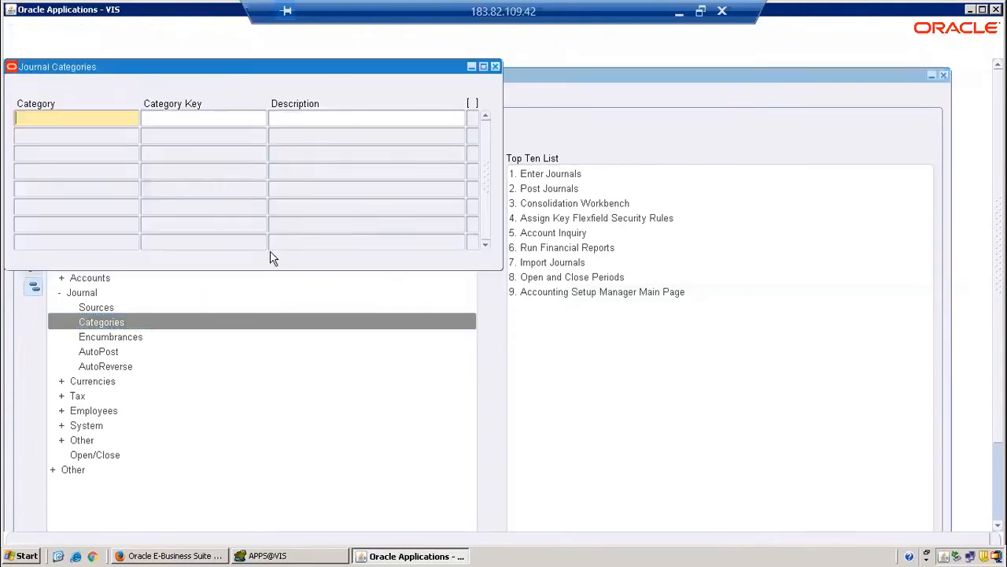
pyautogui.write('Test ')
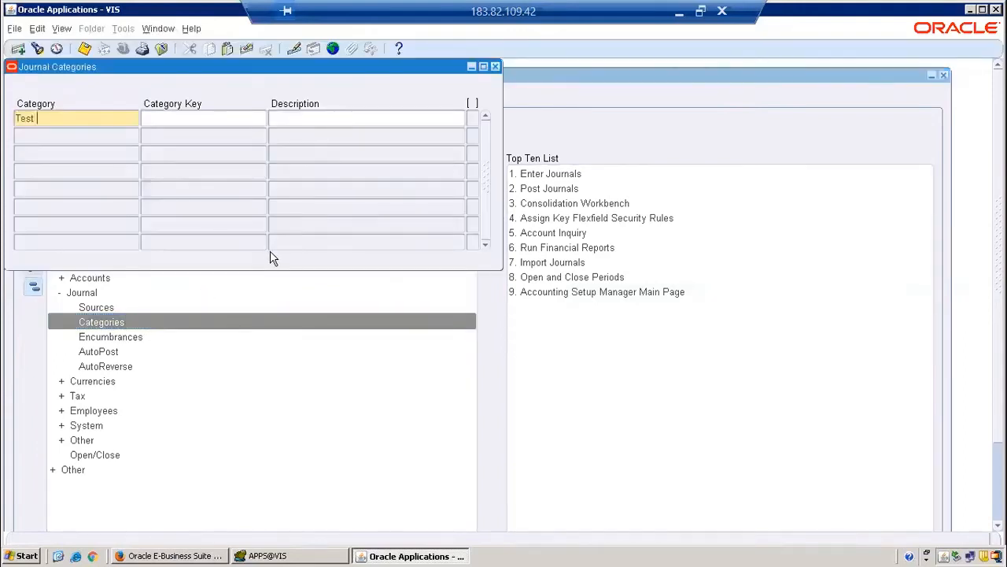
pyautogui.write('Journal Cat')
pyautogui.write('Test')
pyautogui.write('_Jour_Cat')
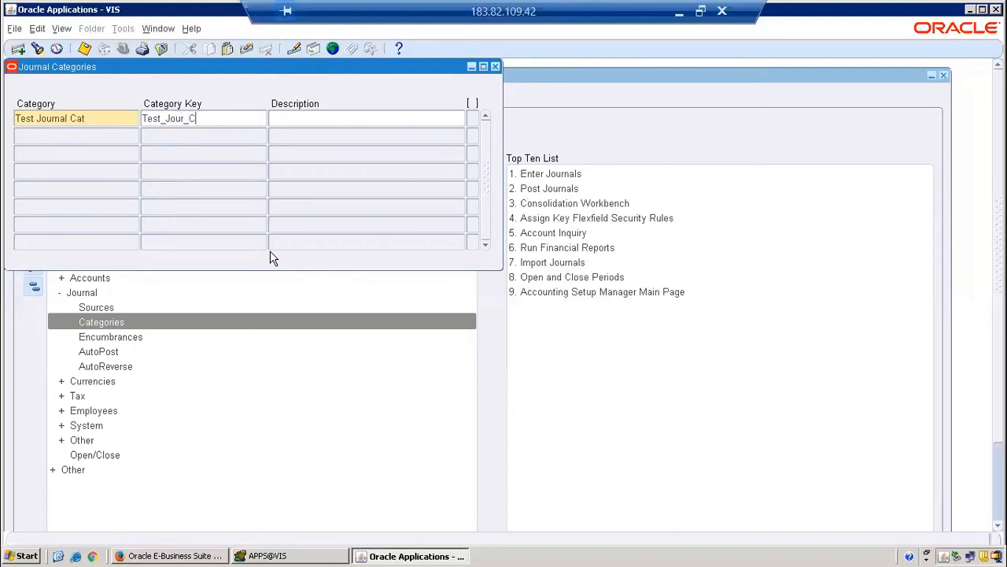
pyautogui.hotkey('ctrl', 's')
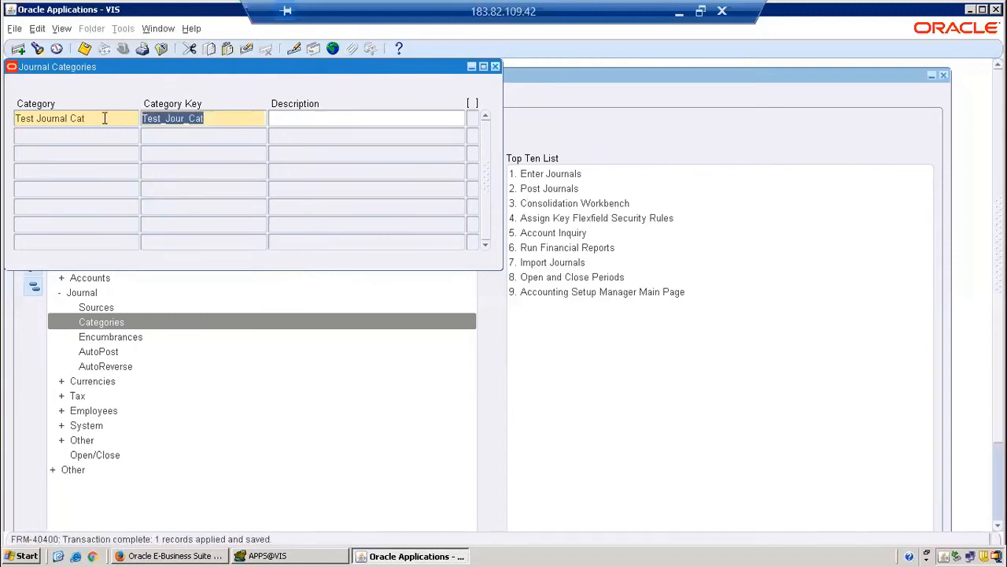
pyautogui.hotkey('shift', 'Tab')
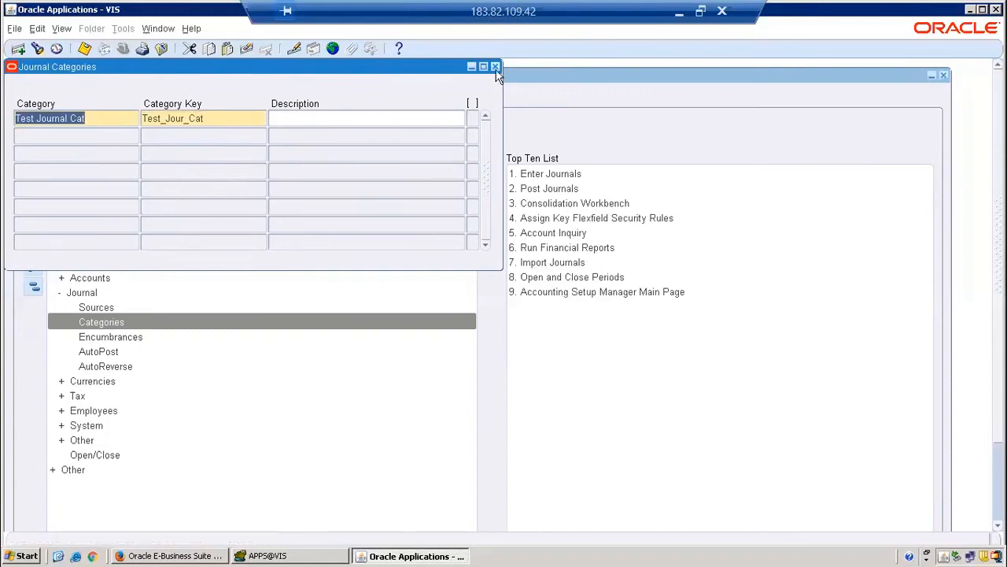
pyautogui.click(495, 67)
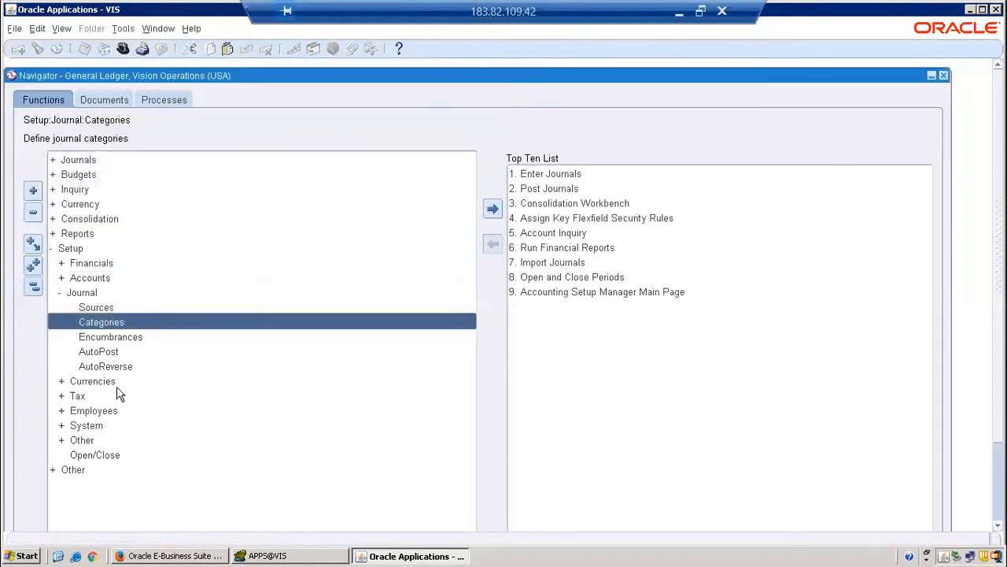
# - Open the document sequence definition form from the Financials setup and close it without making any entries
pyautogui.click(109, 265)
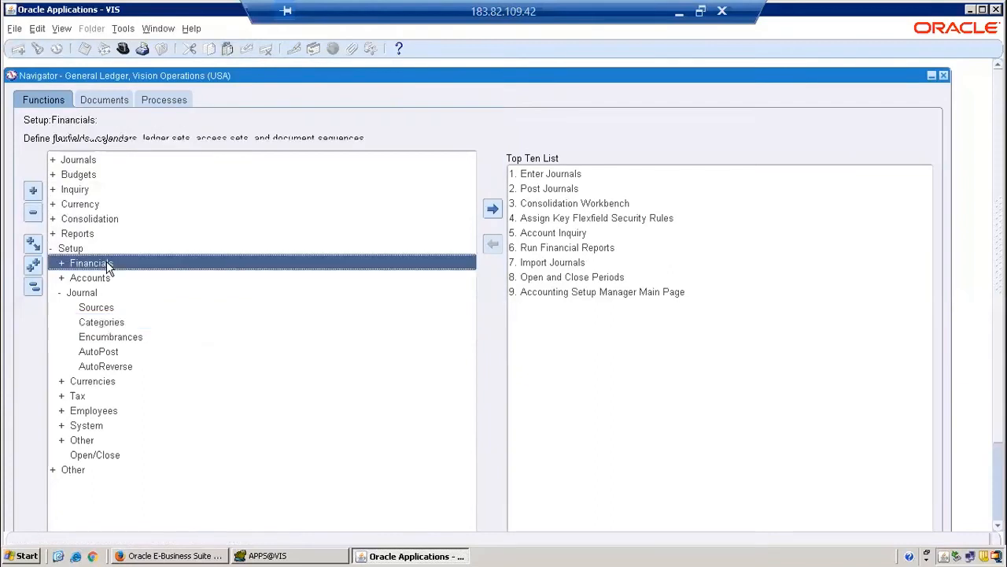
pyautogui.doubleClick(108, 265)
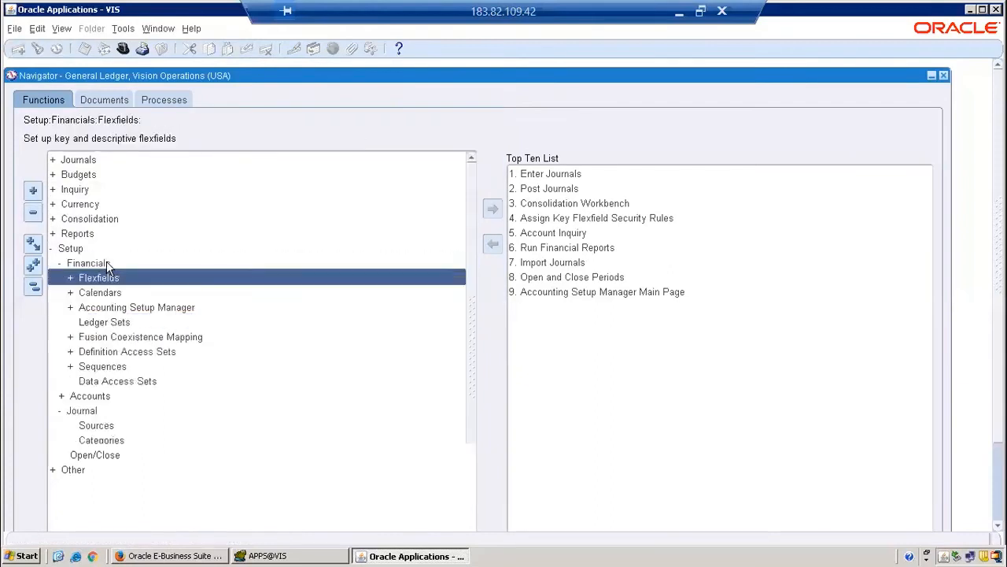
pyautogui.doubleClick(110, 367)
pyautogui.doubleClick(140, 381)
pyautogui.doubleClick(160, 395)
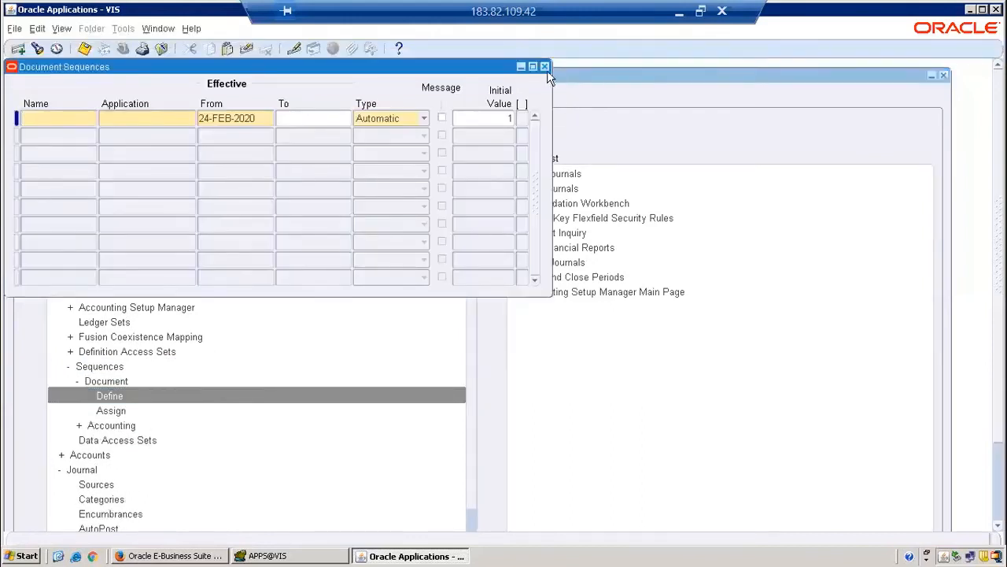
pyautogui.click(544, 67)
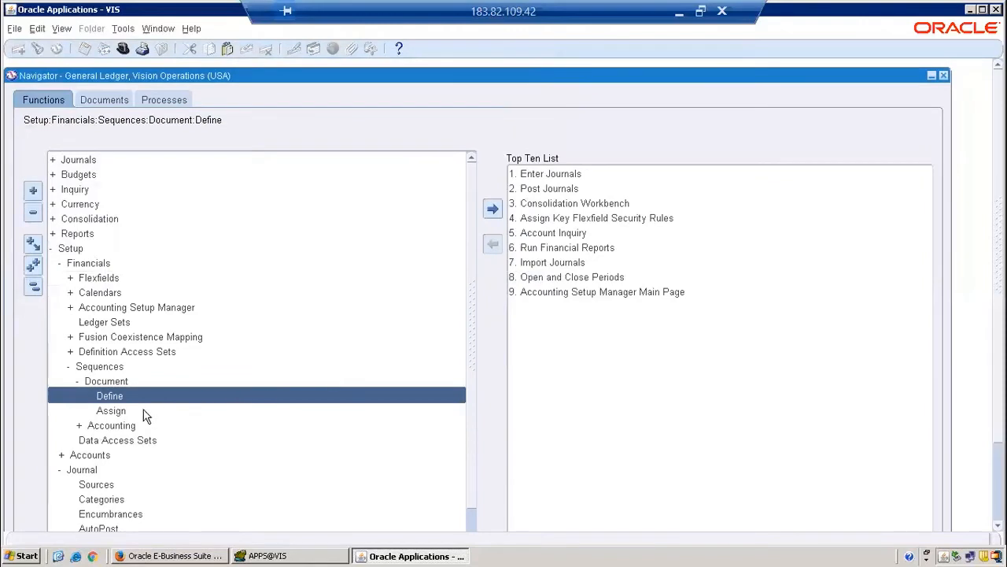
# - Start a document sequence assignment for application General Ledger, category Test Journal Cat and ledger Vision Operations (USA)
pyautogui.doubleClick(126, 410)
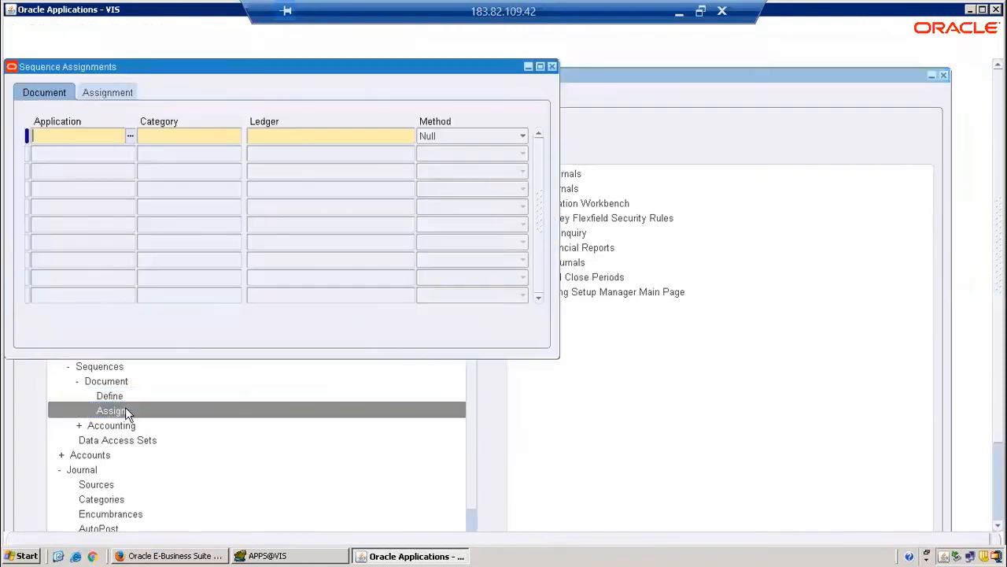
pyautogui.write('genera')
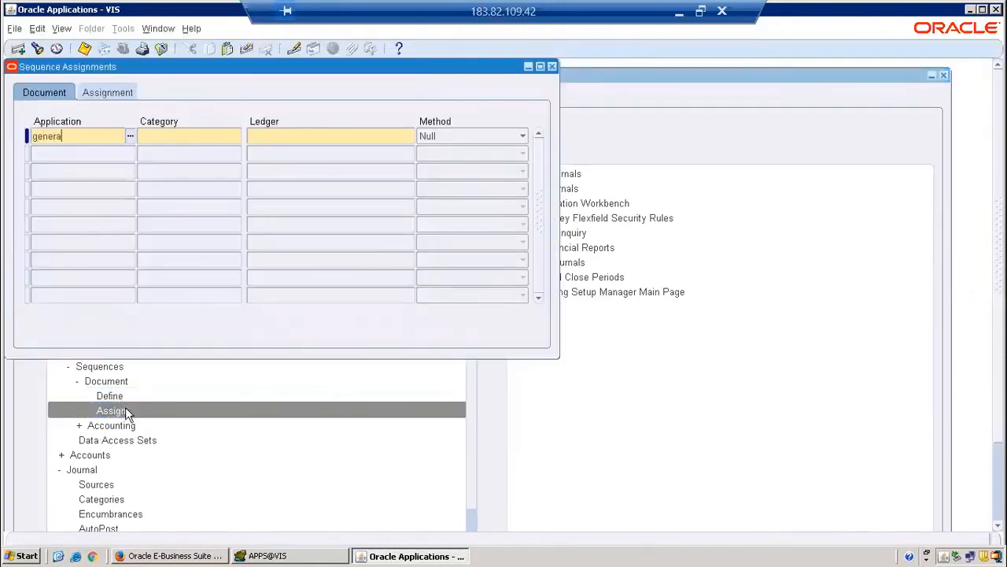
pyautogui.press('Tab')
pyautogui.write('Test Journal Cat')
pyautogui.press('Tab')
pyautogui.write('vision%')
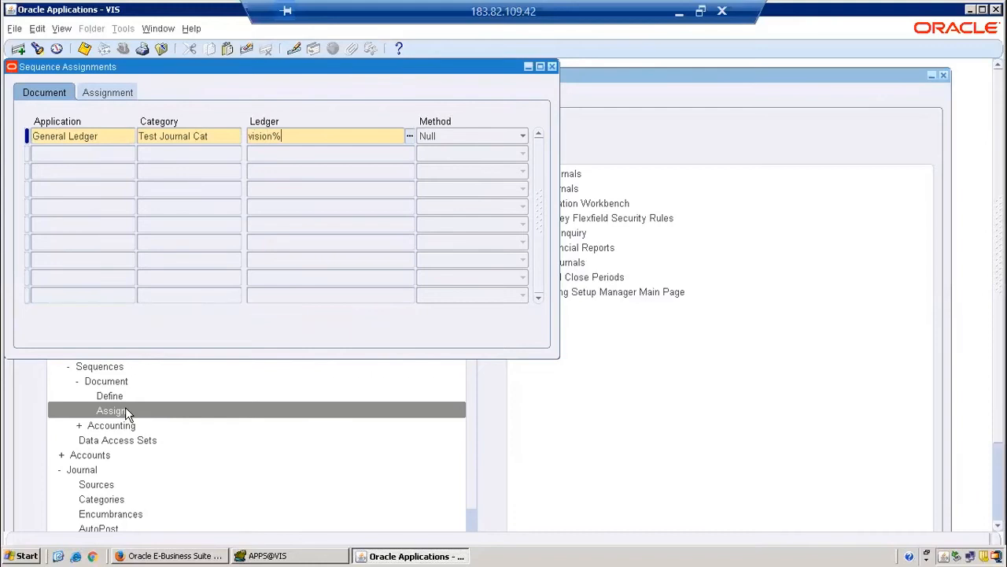
pyautogui.write('Oper%')
pyautogui.press('Tab')
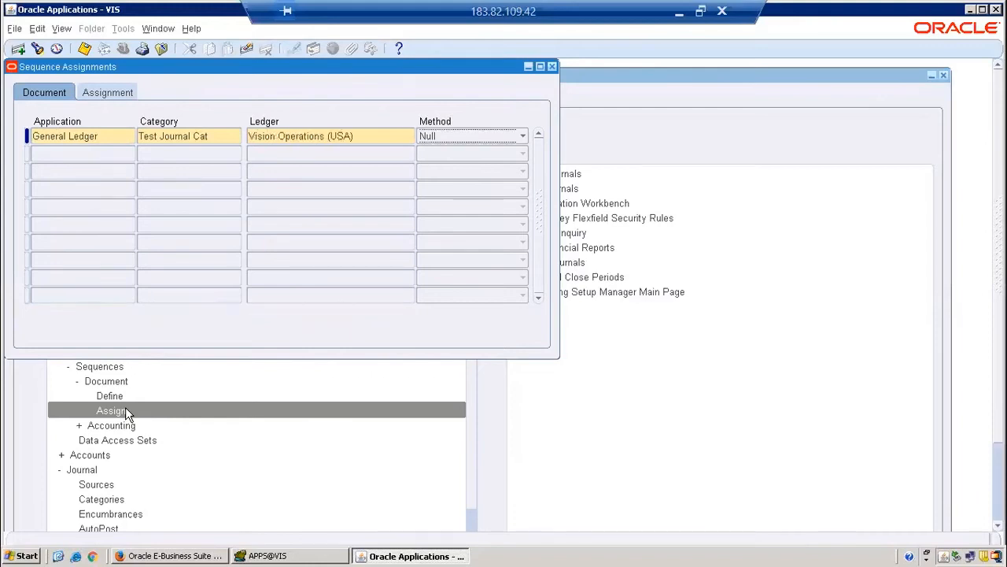
# - Assign sequence ARV_DOC_SEQ with start date 01-FEB-2020 to the Test Journal Cat entry, save it and close the form
pyautogui.click(115, 95)
pyautogui.click(290, 134)
pyautogui.write('01-')
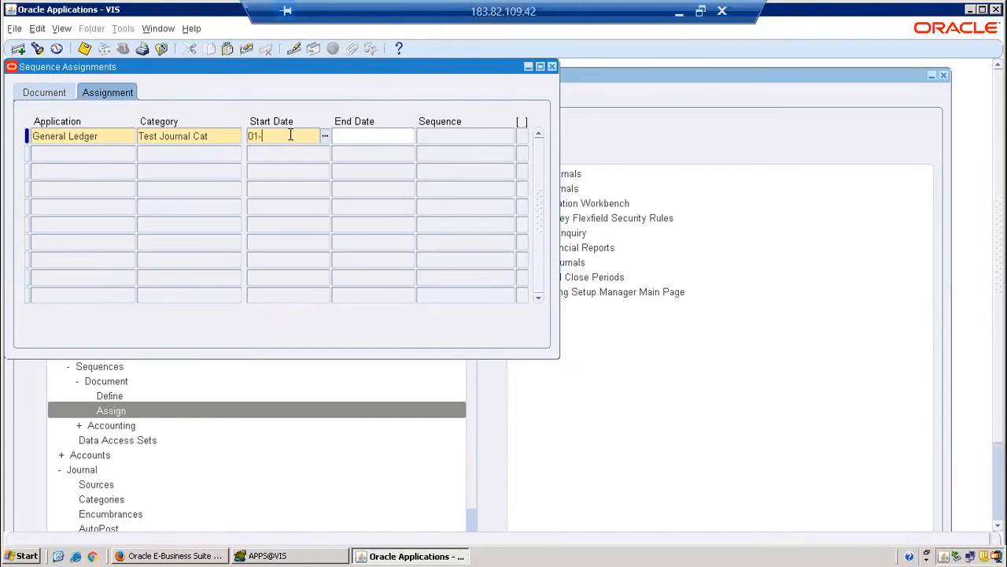
pyautogui.write('FEB-2020')
pyautogui.press('Tab')
pyautogui.press('Tab')
pyautogui.write('Test%')
pyautogui.press('Tab')
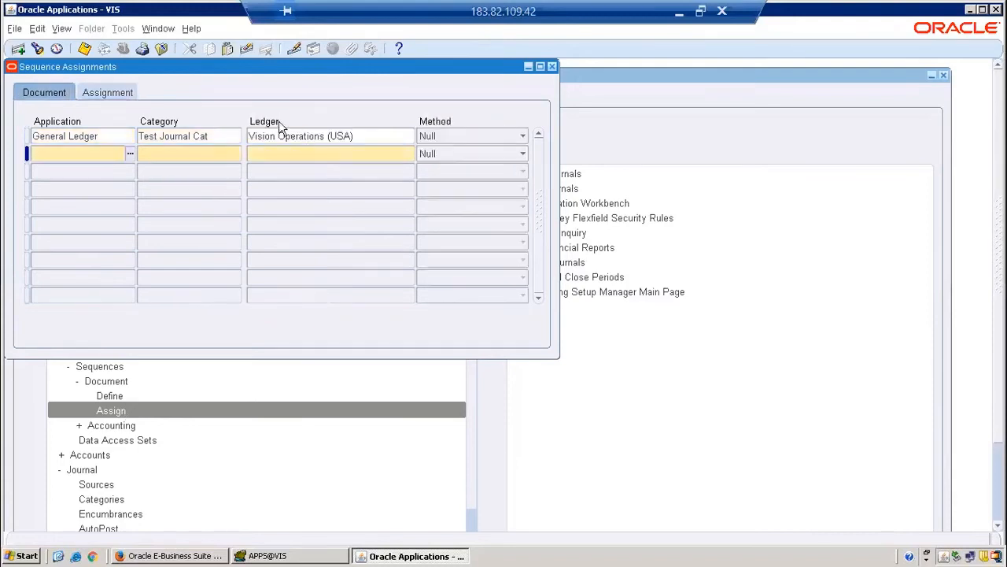
pyautogui.click(104, 94)
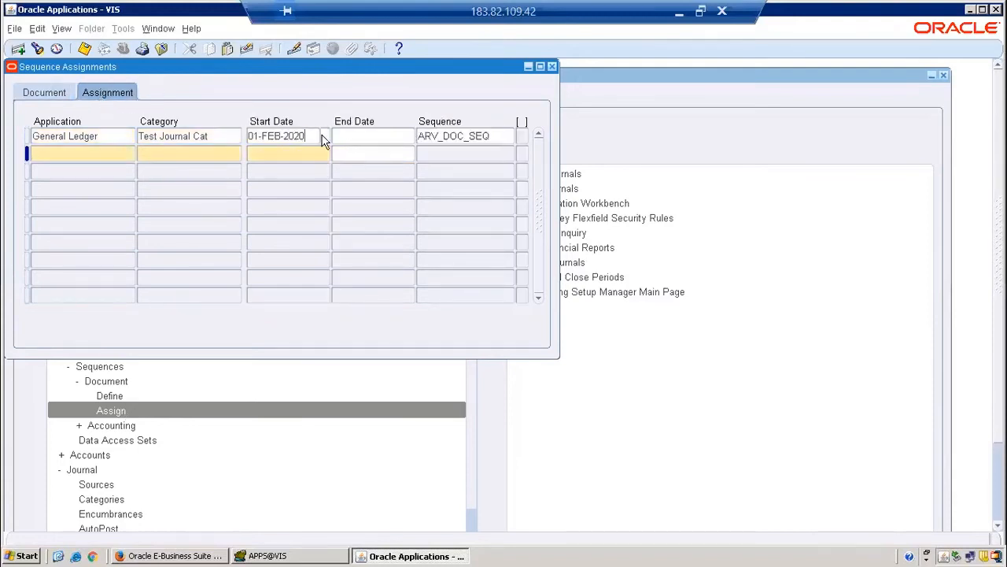
pyautogui.click(323, 138)
pyautogui.hotkey('ctrl', 's')
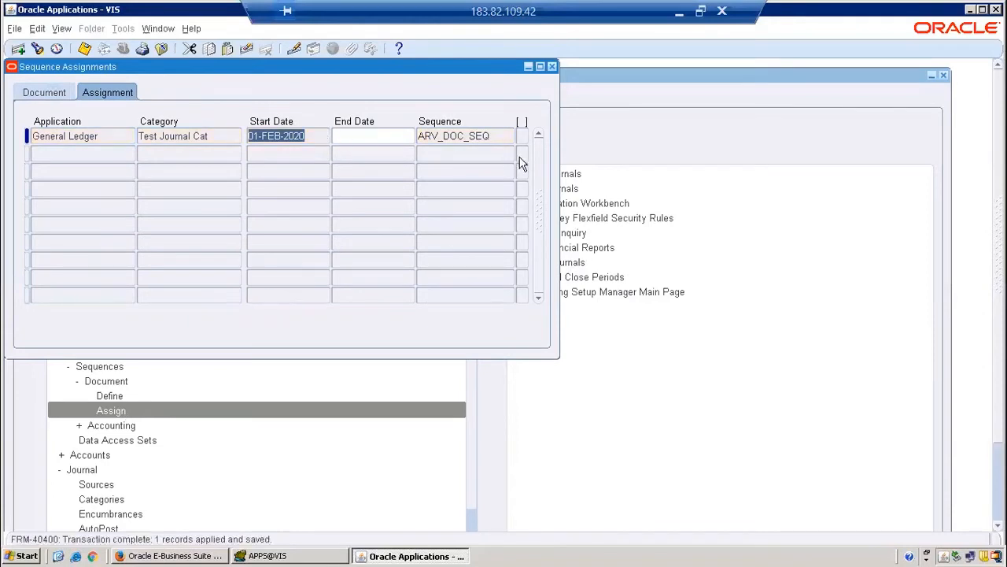
pyautogui.click(553, 66)
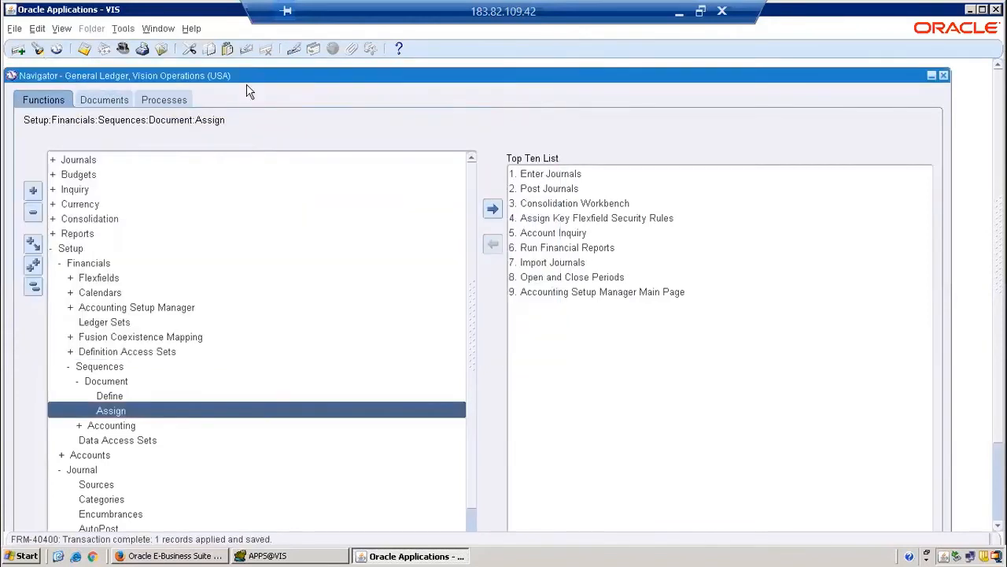
pyautogui.click(122, 50)
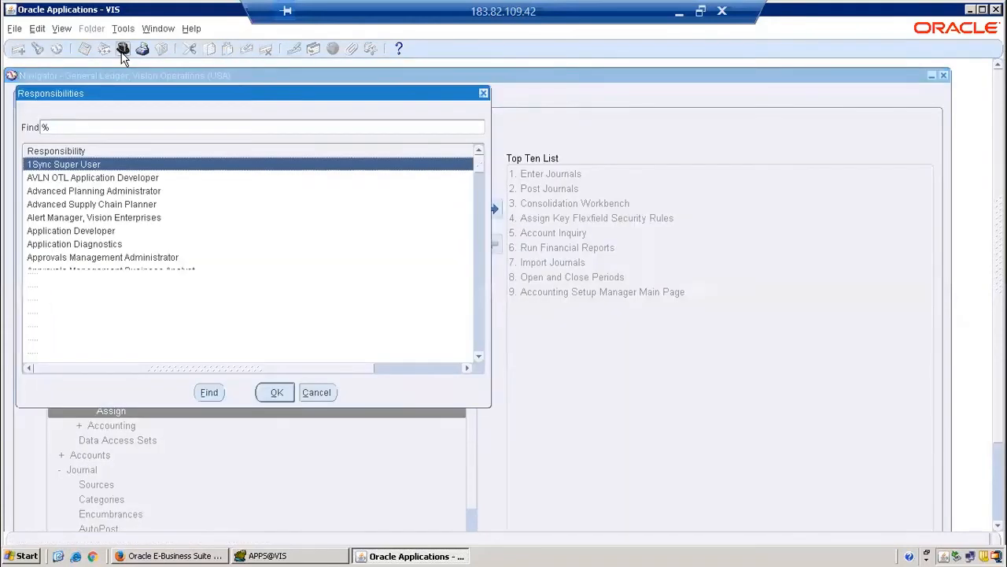
pyautogui.press('Down')
pyautogui.press('Down')
pyautogui.press('Down')
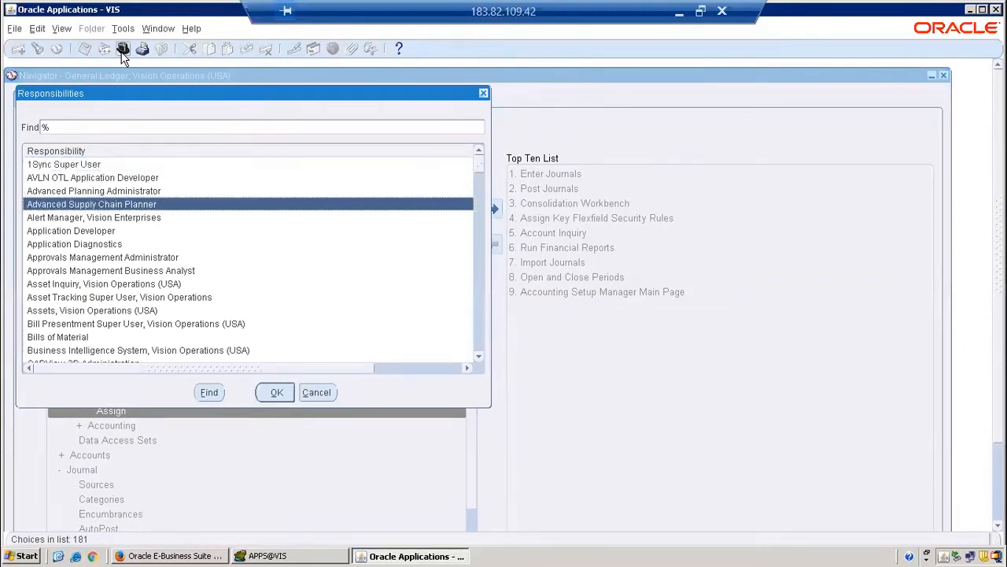
pyautogui.press('Down')
pyautogui.press('Down')
pyautogui.press('Return')
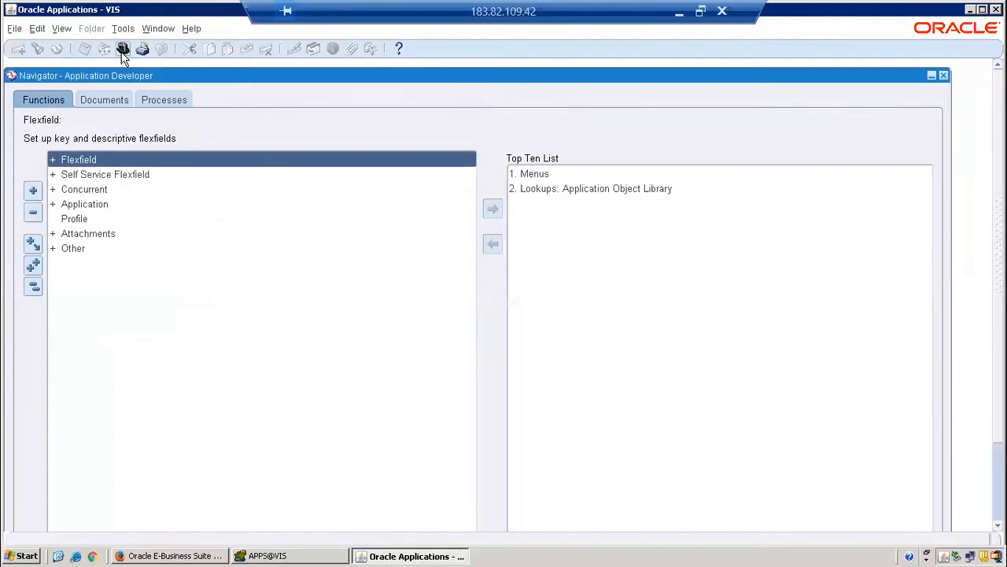
pyautogui.click(526, 179)
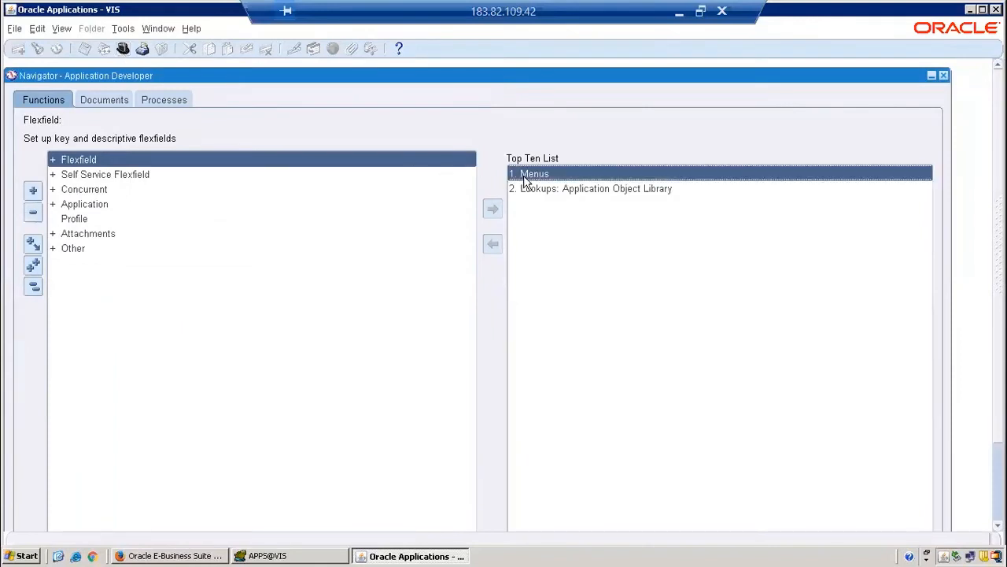
pyautogui.click(526, 180)
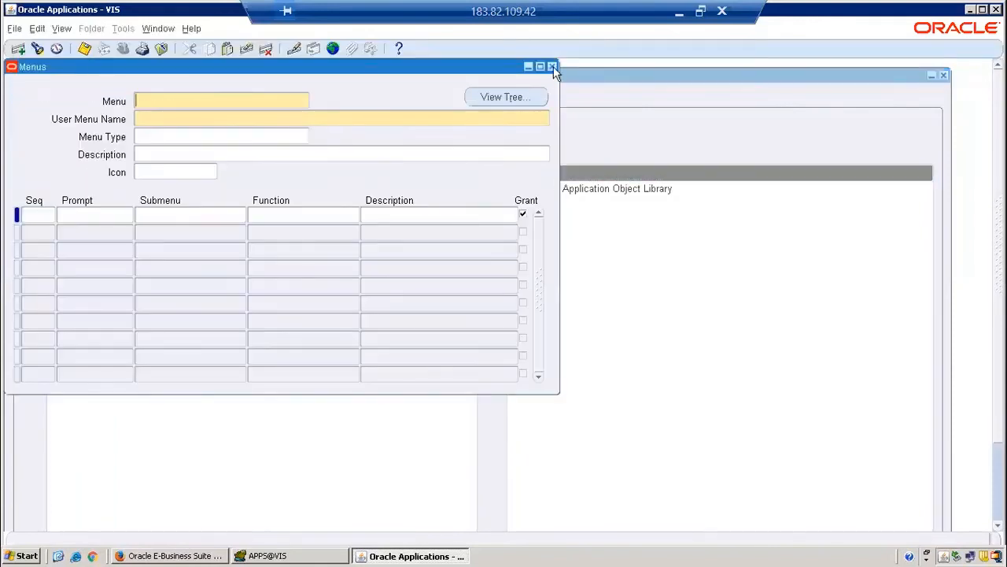
pyautogui.click(554, 66)
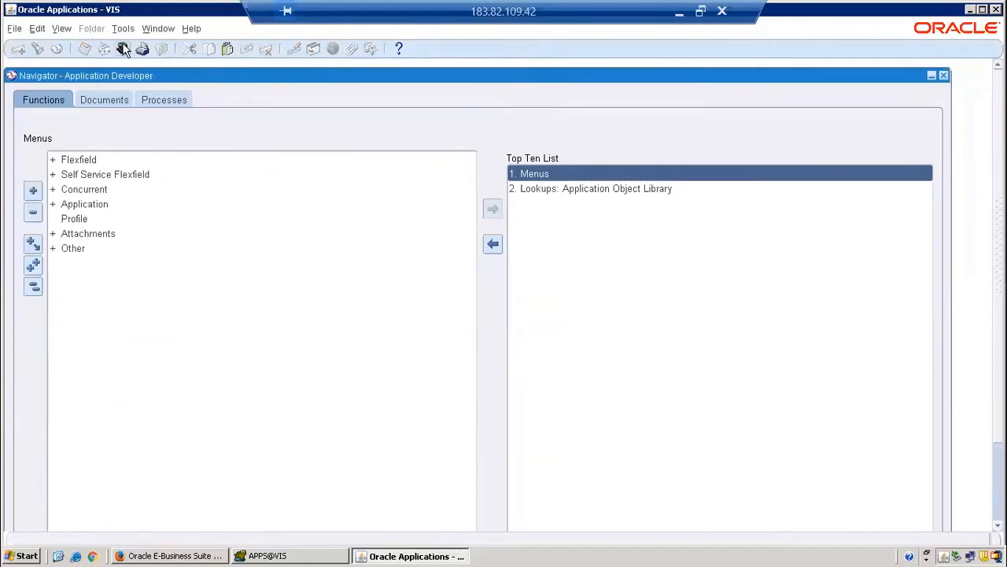
pyautogui.click(123, 49)
pyautogui.write('g%')
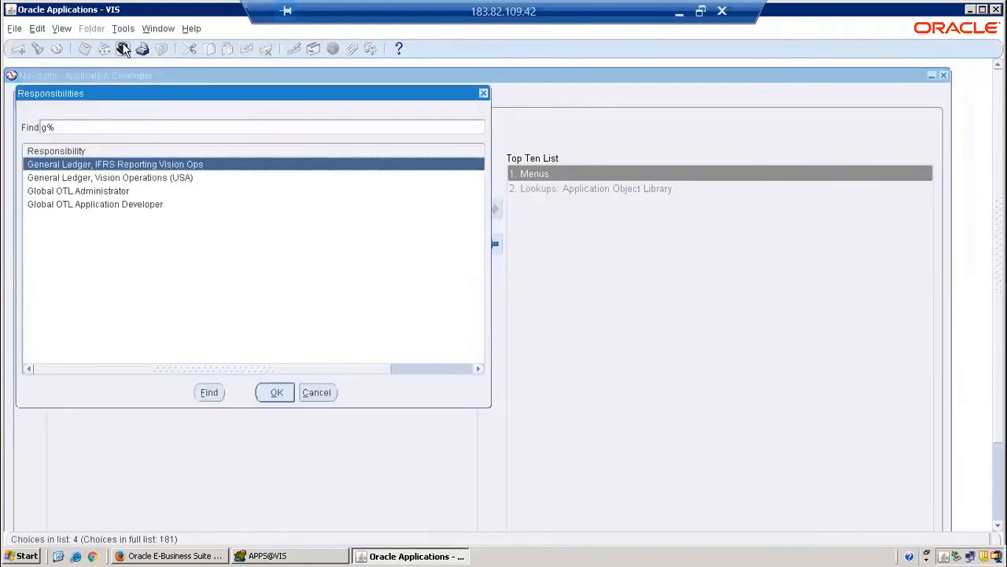
pyautogui.doubleClick(123, 178)
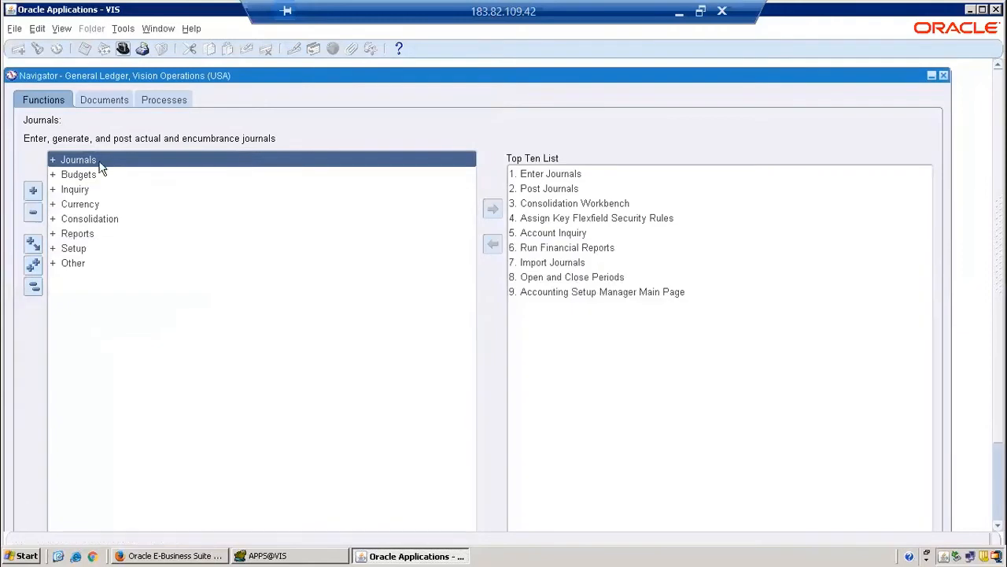
# - Create a new General Ledger journal and name it Test Doc Sequ4
pyautogui.doubleClick(86, 160)
pyautogui.click(110, 175)
pyautogui.doubleClick(112, 175)
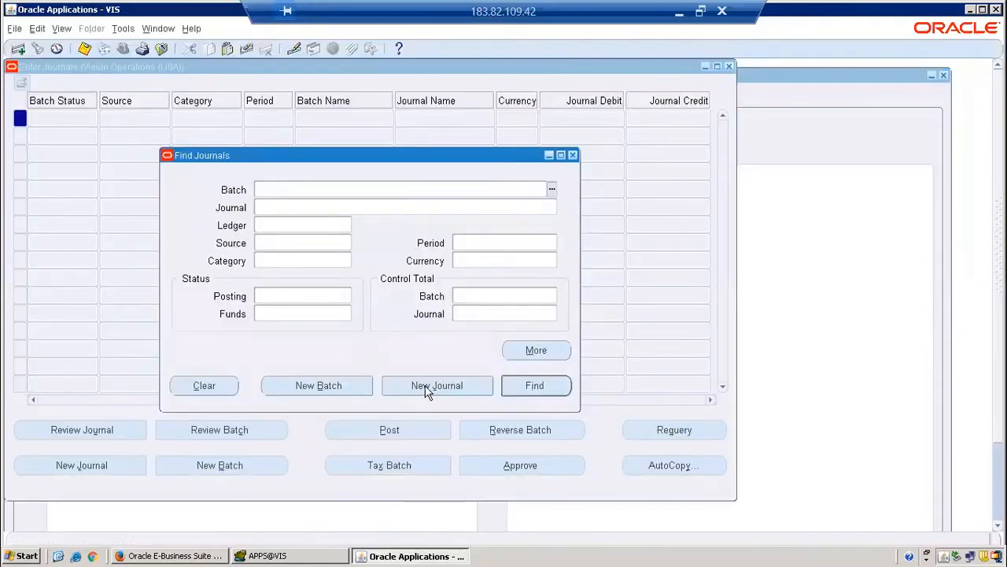
pyautogui.click(426, 386)
pyautogui.write('T')
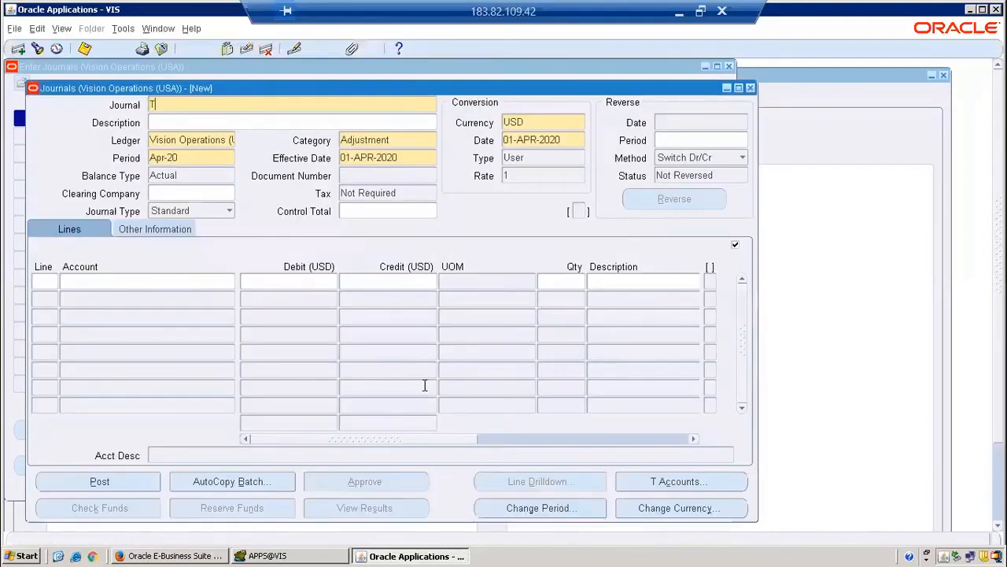
pyautogui.write('est Doc Sequ4')
pyautogui.press('Tab')
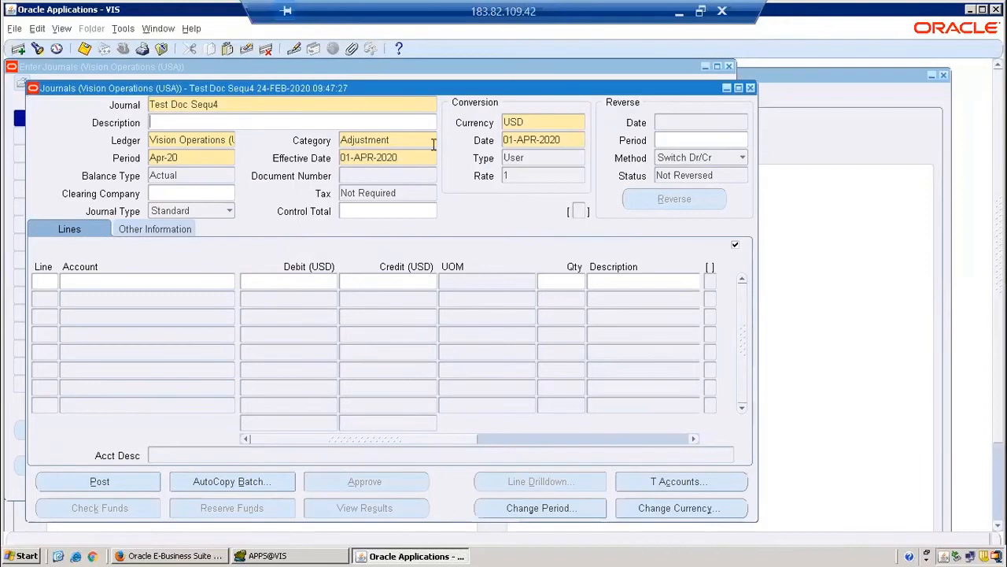
# - Set the journal's category to Test Journal Cat and its period to Feb-20
pyautogui.doubleClick(410, 141)
pyautogui.write('te')
pyautogui.press('Tab')
pyautogui.write('feb-20')
pyautogui.press('Tab')
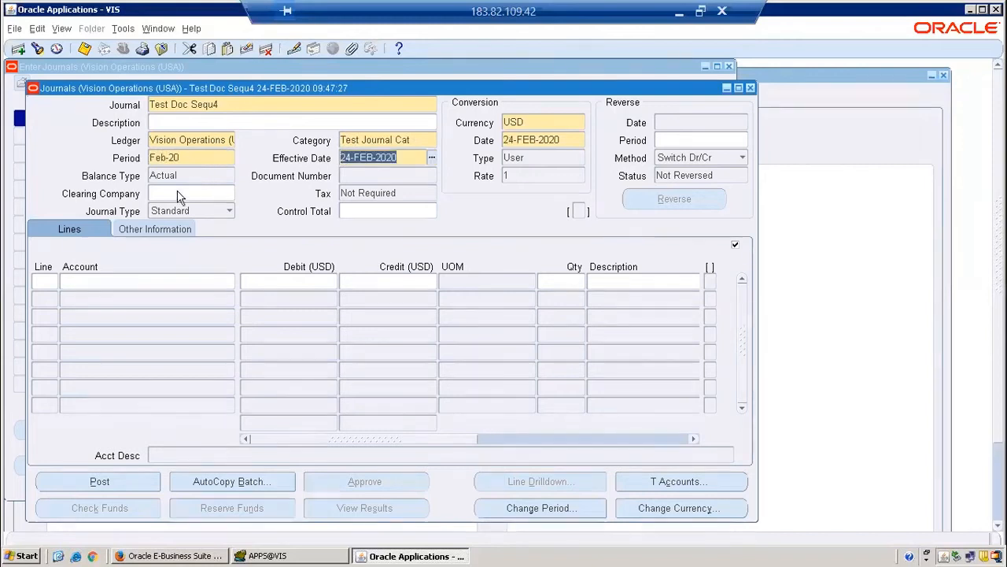
# - Add journal line 1 and fill in its account using the Audit Fee account alias
pyautogui.click(52, 282)
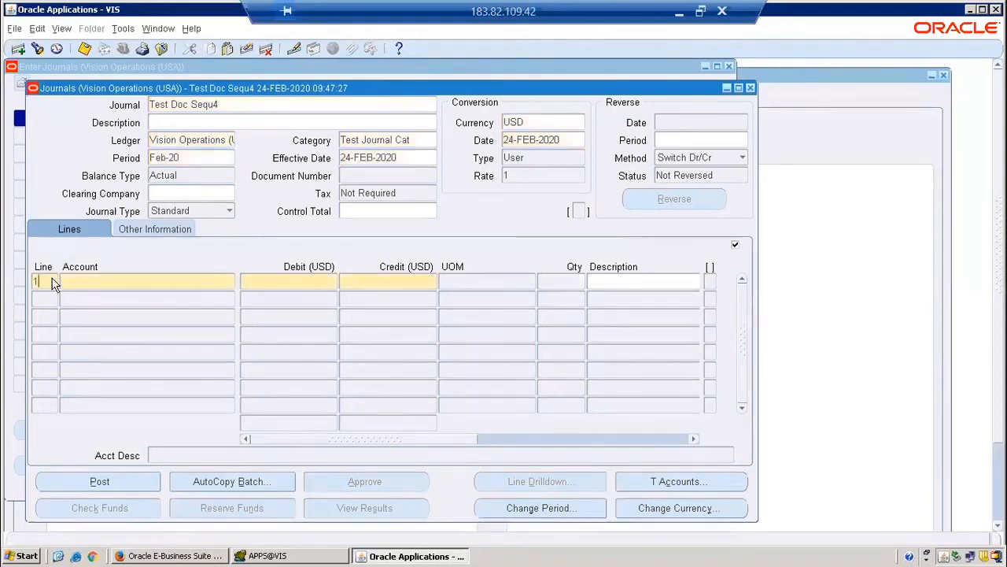
pyautogui.press('Tab')
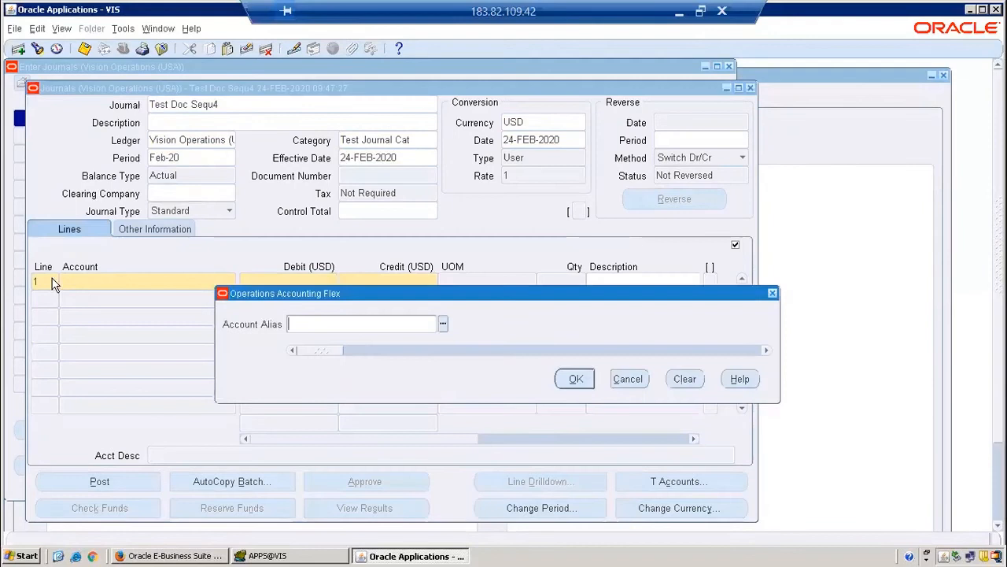
pyautogui.write('audit')
pyautogui.press('Tab')
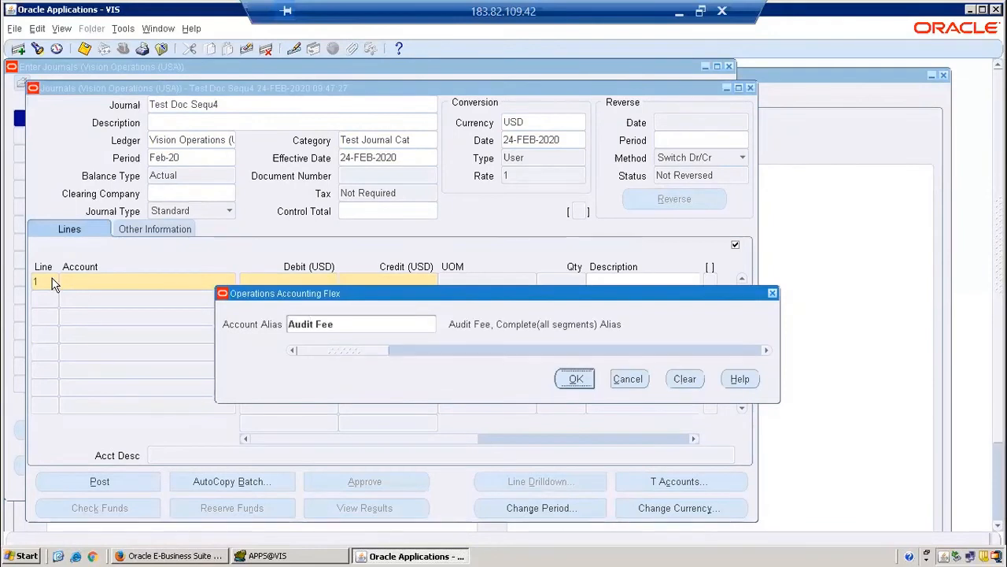
pyautogui.press('Return')
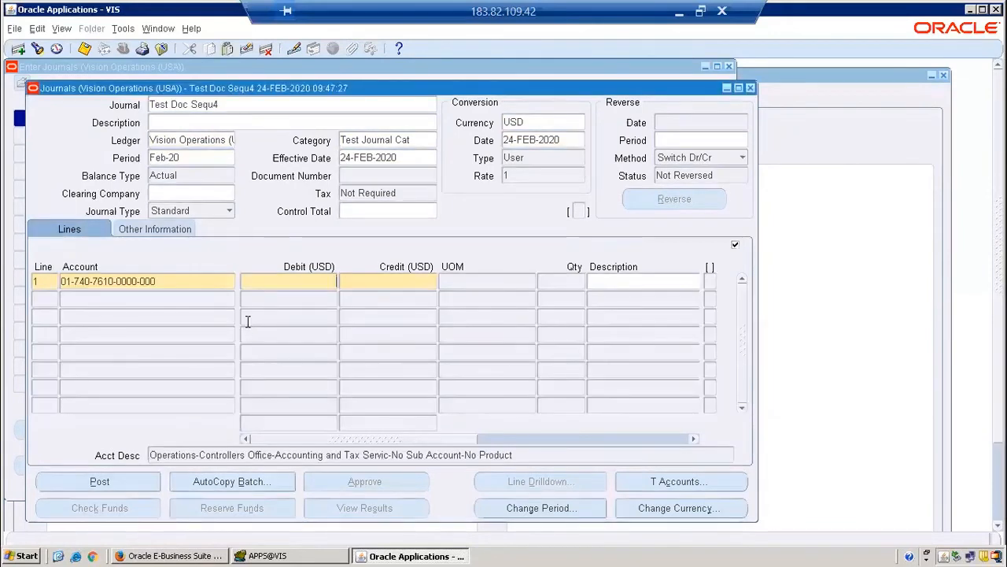
# - Enter a debit of 15,000 on journal line 1 and add line 2 with the account copied from line 1
pyautogui.write('15000')
pyautogui.click(209, 300)
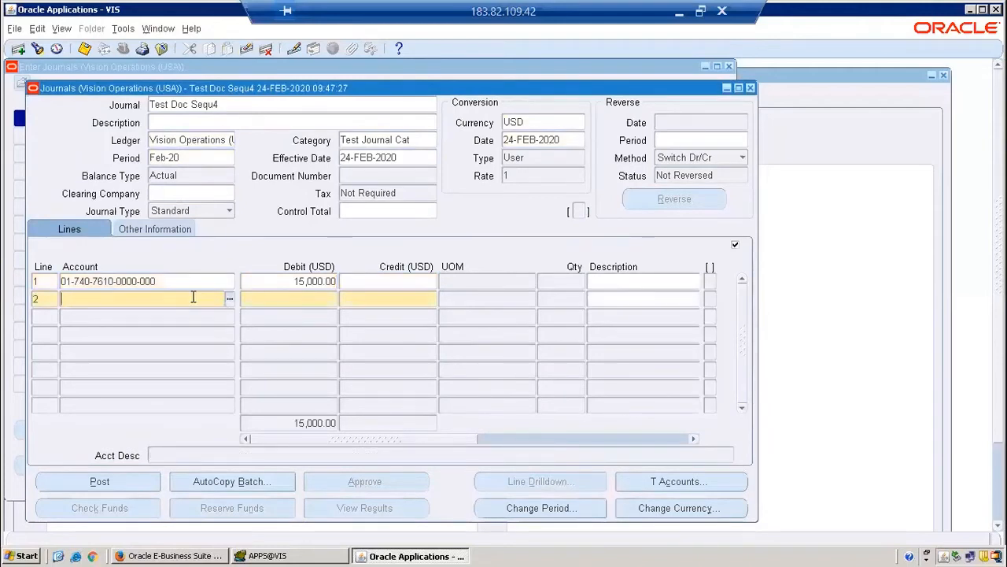
pyautogui.hotkey('shift', 'F5')
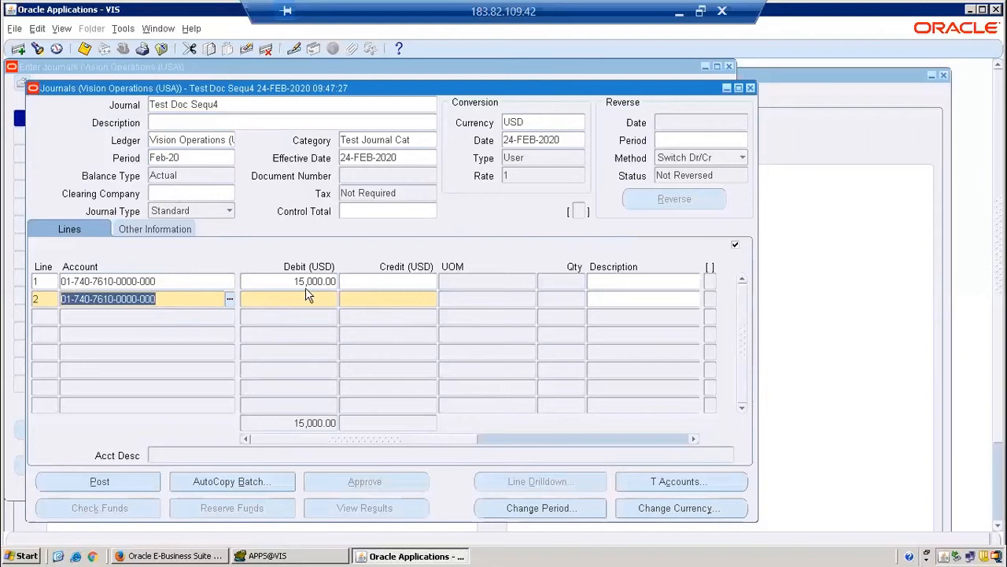
# - Enter a credit of 15,000 on journal line 2 and save the journal
pyautogui.click(370, 303)
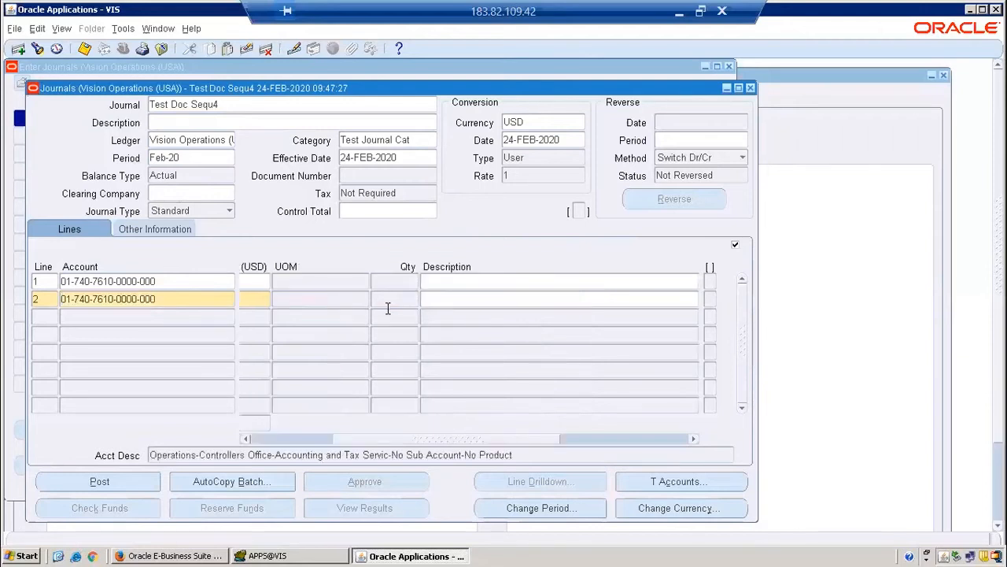
pyautogui.click(173, 304)
pyautogui.click(282, 439)
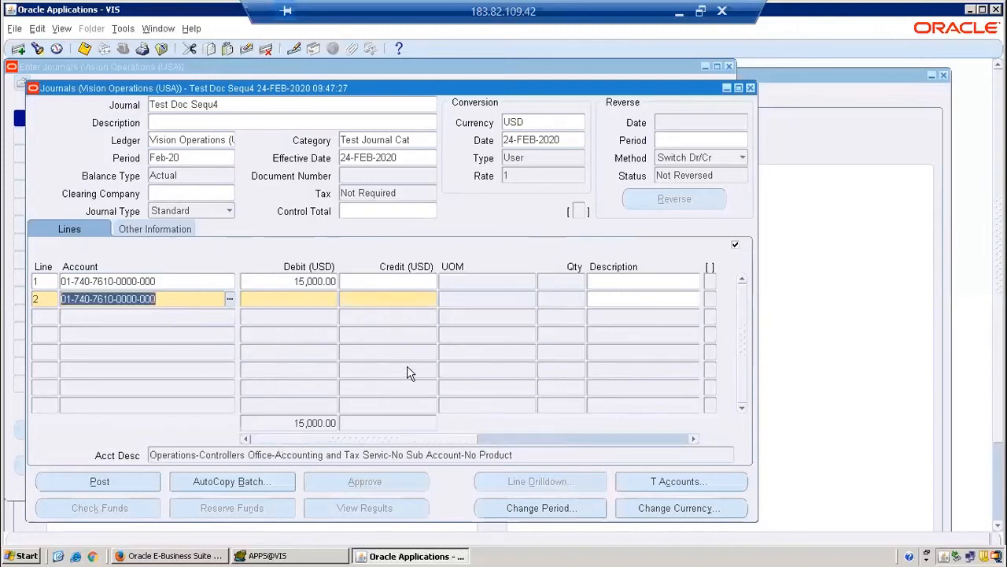
pyautogui.click(376, 303)
pyautogui.write('15000')
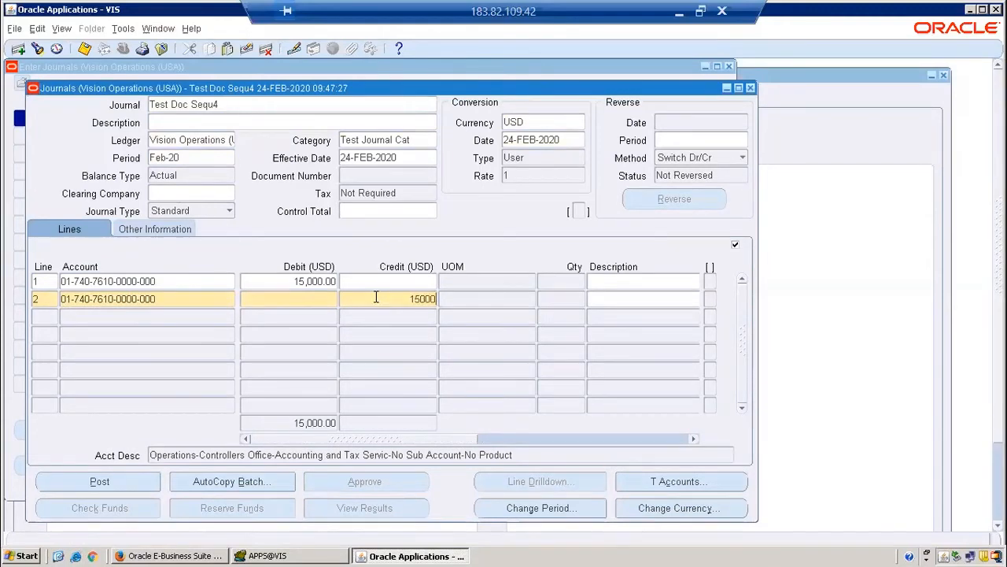
pyautogui.hotkey('ctrl', 's')
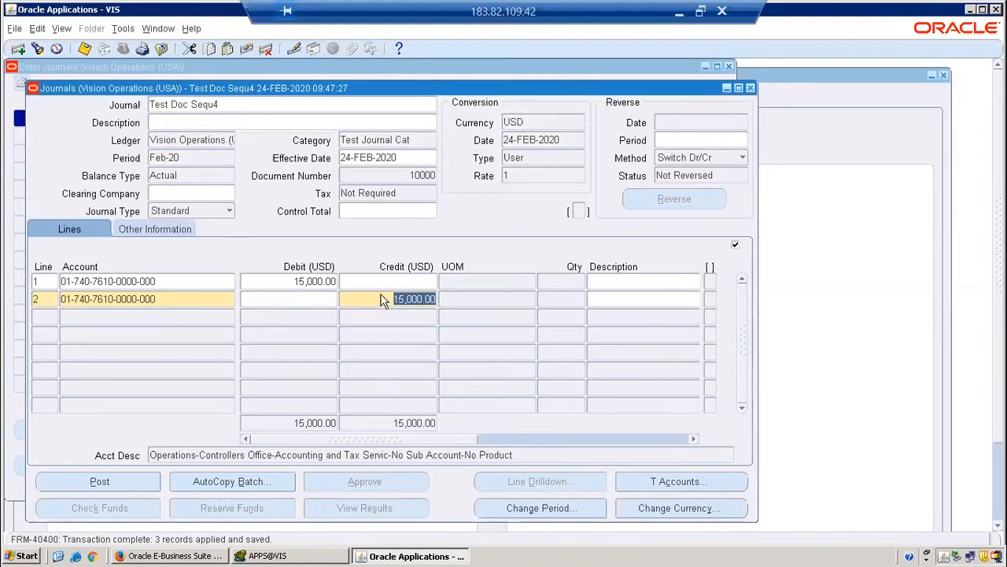
# - Check the saved journal's document number and accounting sequencing details, and close the journal forms
pyautogui.click(427, 174)
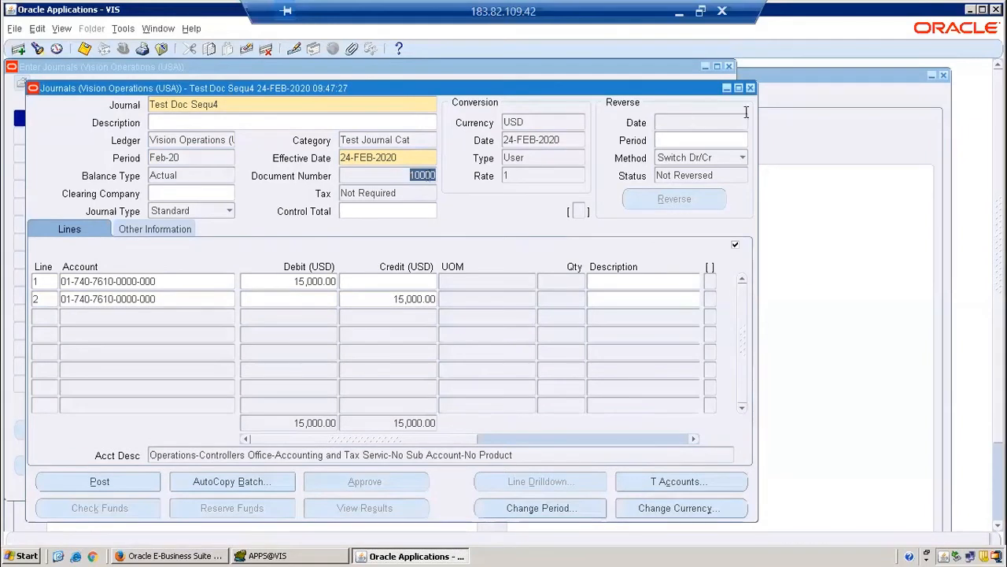
pyautogui.click(181, 230)
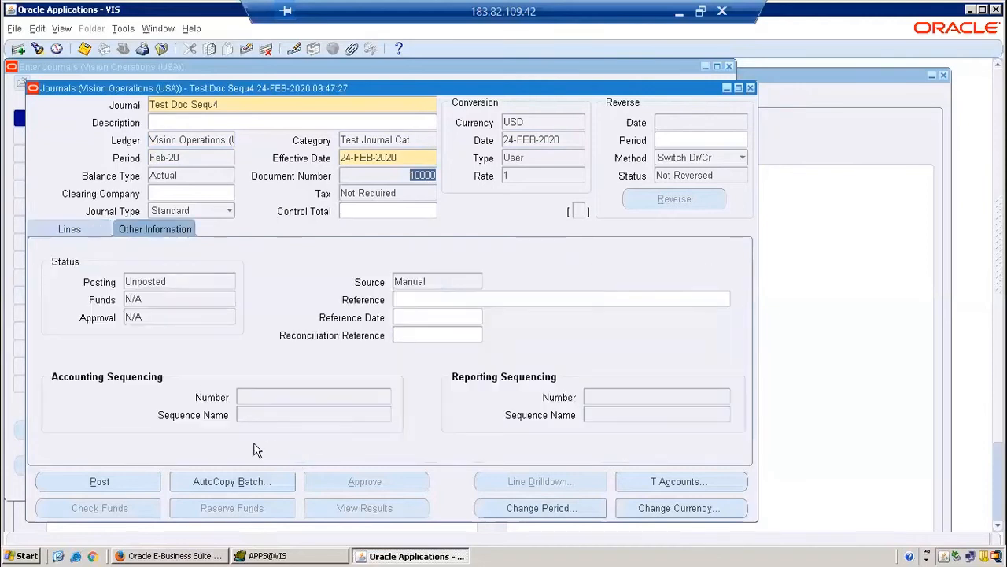
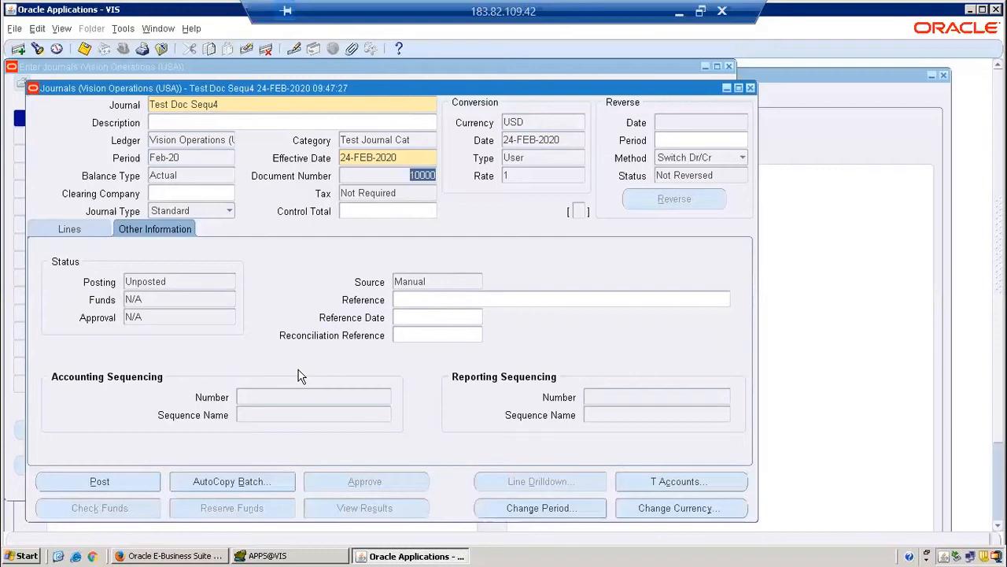
pyautogui.click(750, 87)
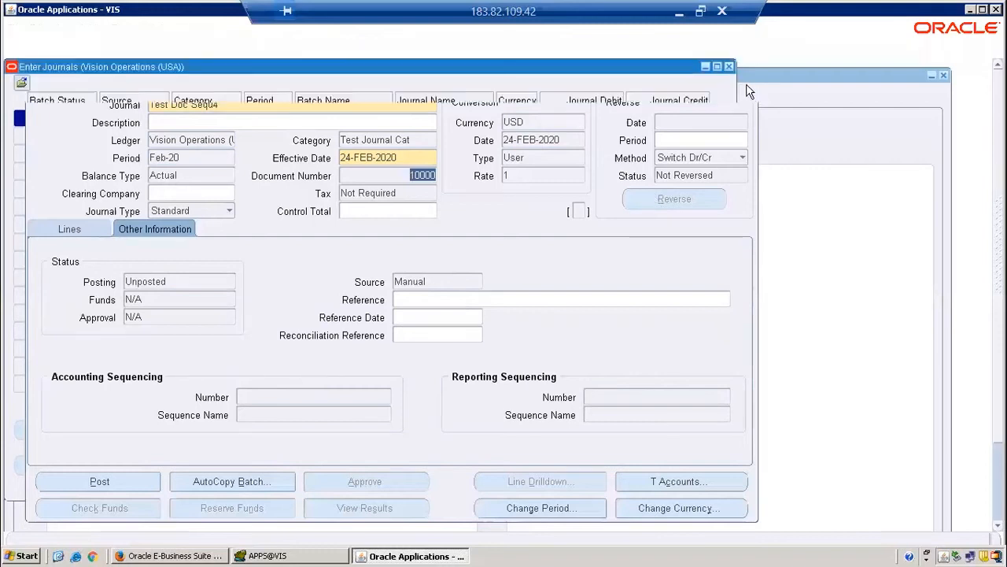
pyautogui.click(729, 67)
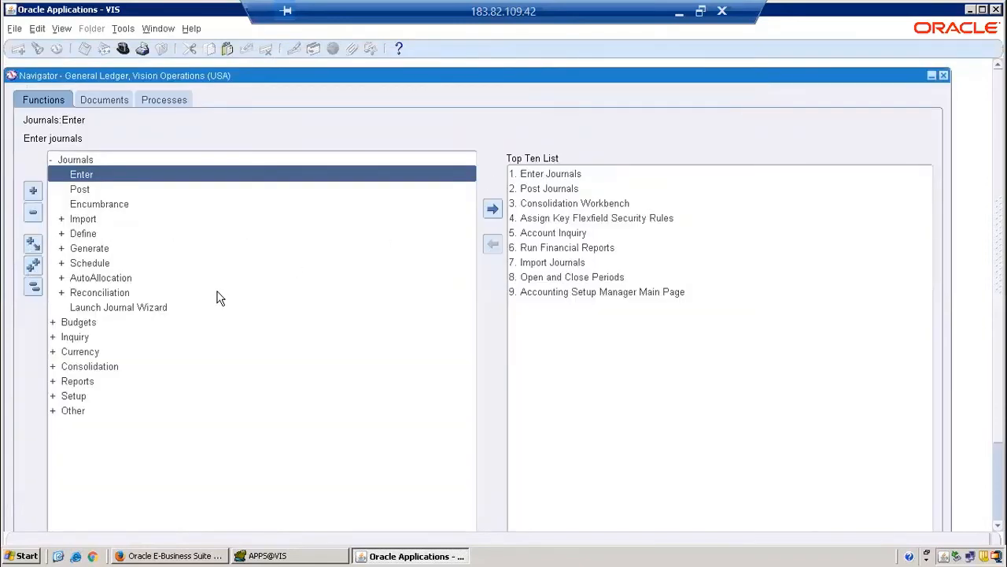
# - Open the definition page for accounting sequences from the financials setup functions and switch to it in Firefox
pyautogui.click(34, 287)
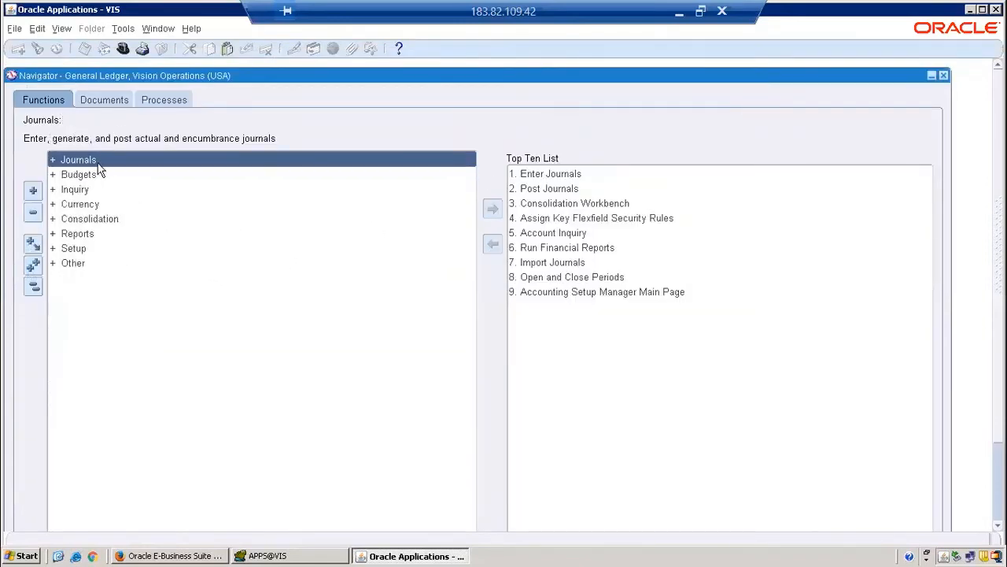
pyautogui.doubleClick(73, 248)
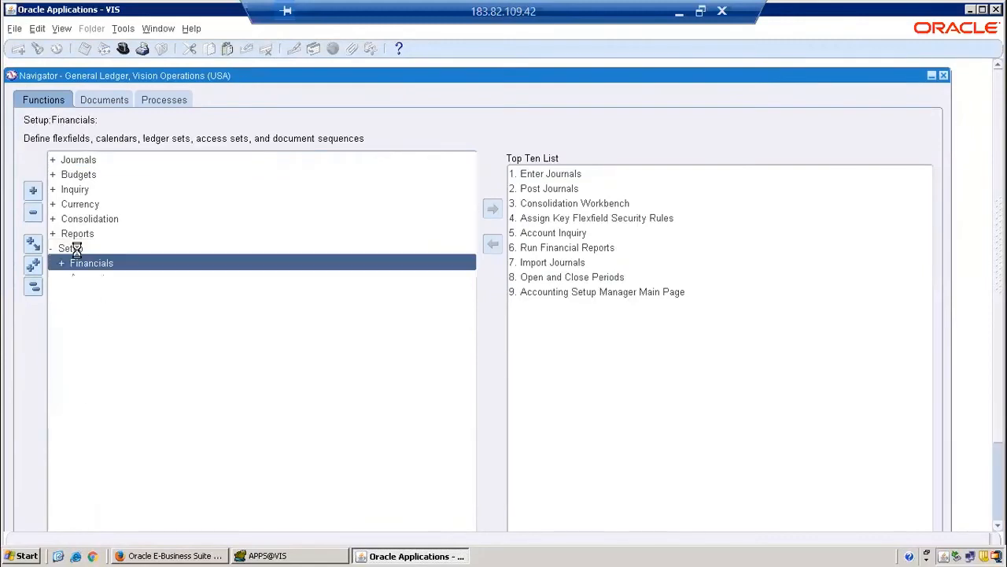
pyautogui.doubleClick(100, 264)
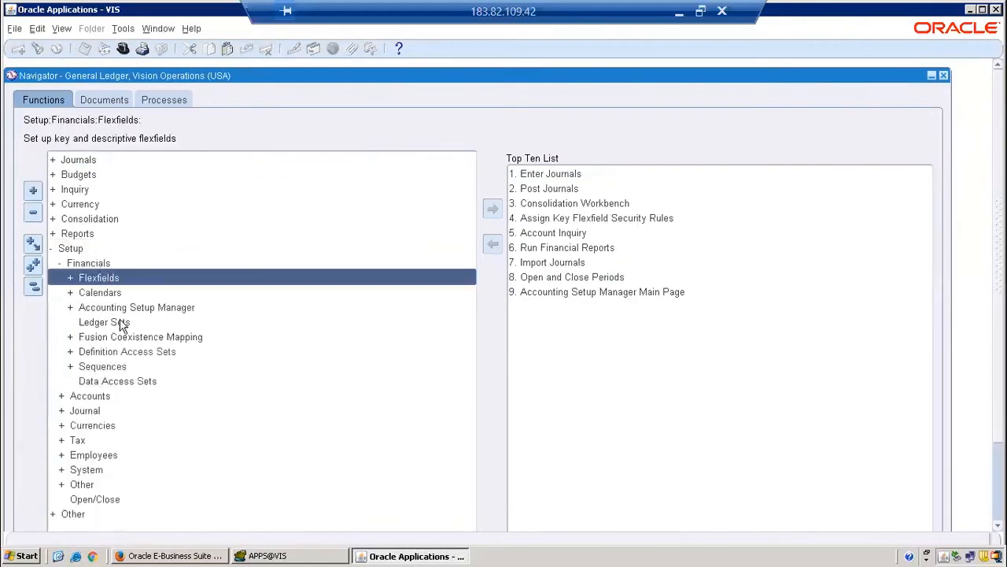
pyautogui.doubleClick(106, 366)
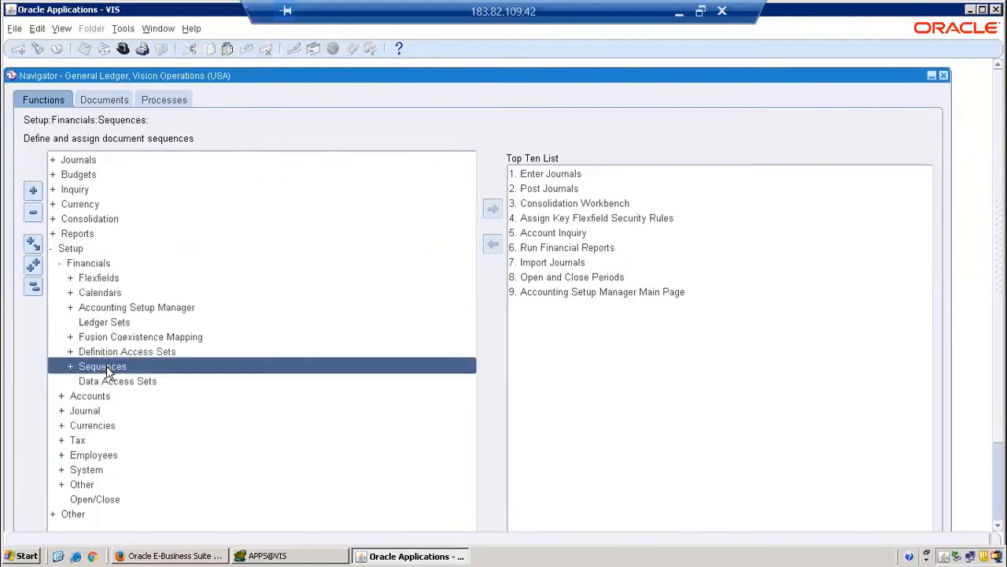
pyautogui.doubleClick(125, 397)
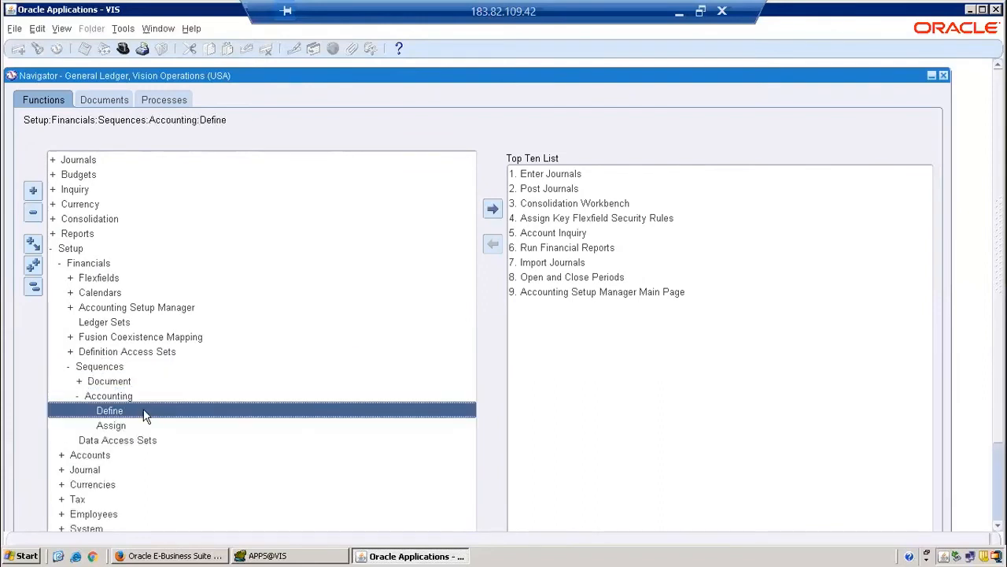
pyautogui.click(191, 556)
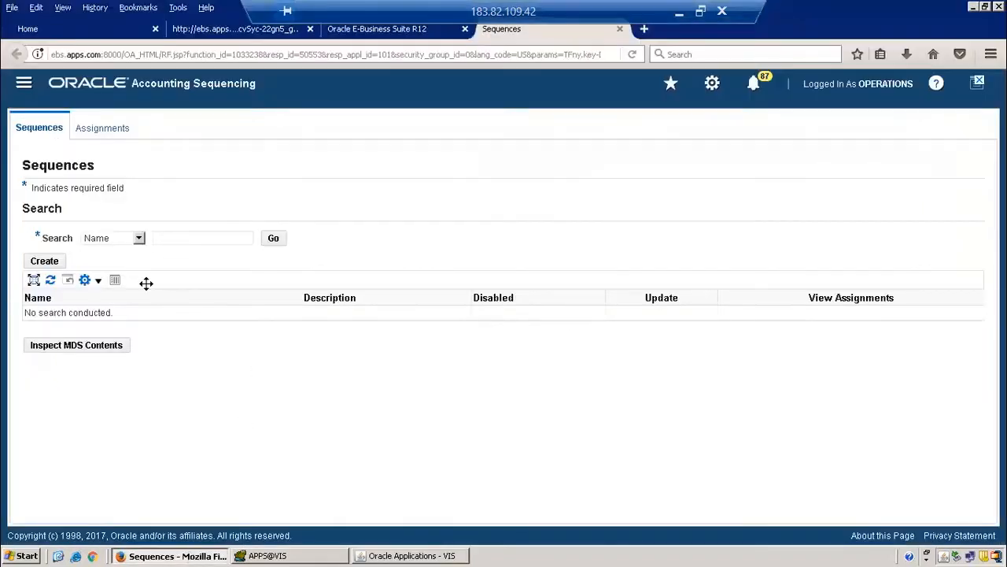
# - Create a new accounting sequence and name it ARV_Accounting_Seq
pyautogui.click(45, 261)
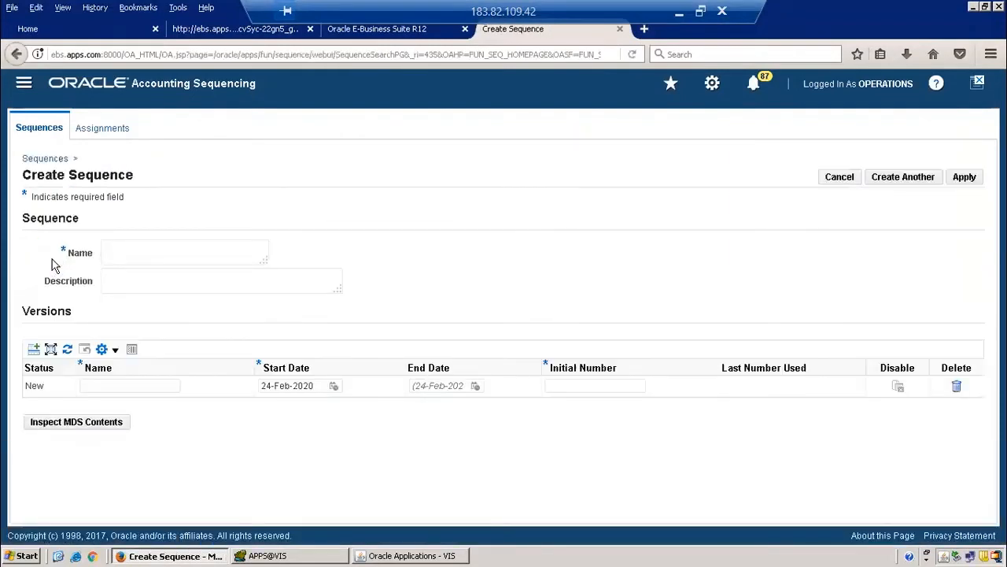
pyautogui.click(137, 249)
pyautogui.write('ARV_Accounting_SEq')
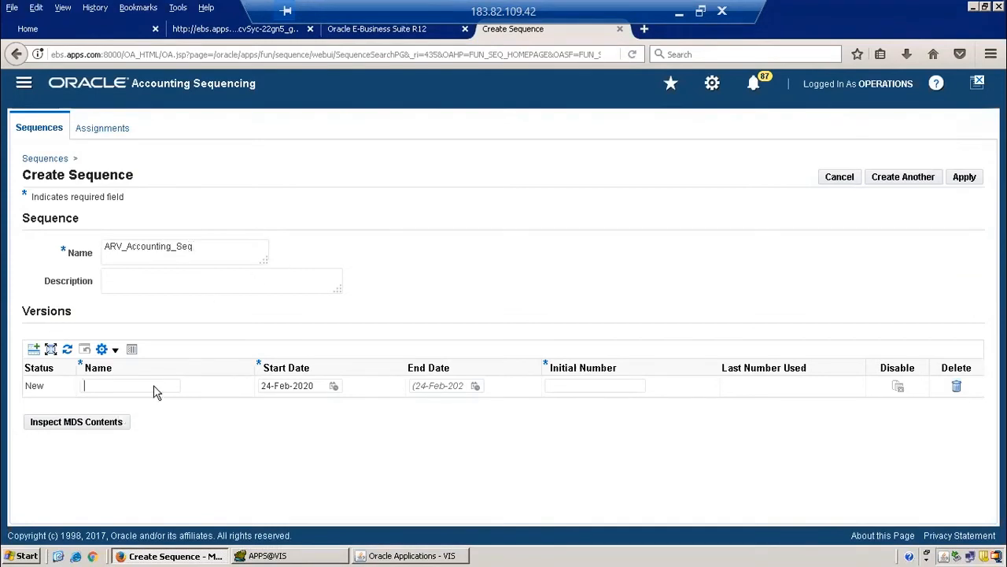
# - Define sequence version ARV_Acc_V1 with start date 01-Feb-2020 and initial number 50000, and apply the sequence
pyautogui.write('ARV_Acc_V1')
pyautogui.click(315, 385)
pyautogui.moveTo(315, 385); pyautogui.dragTo(217, 379)
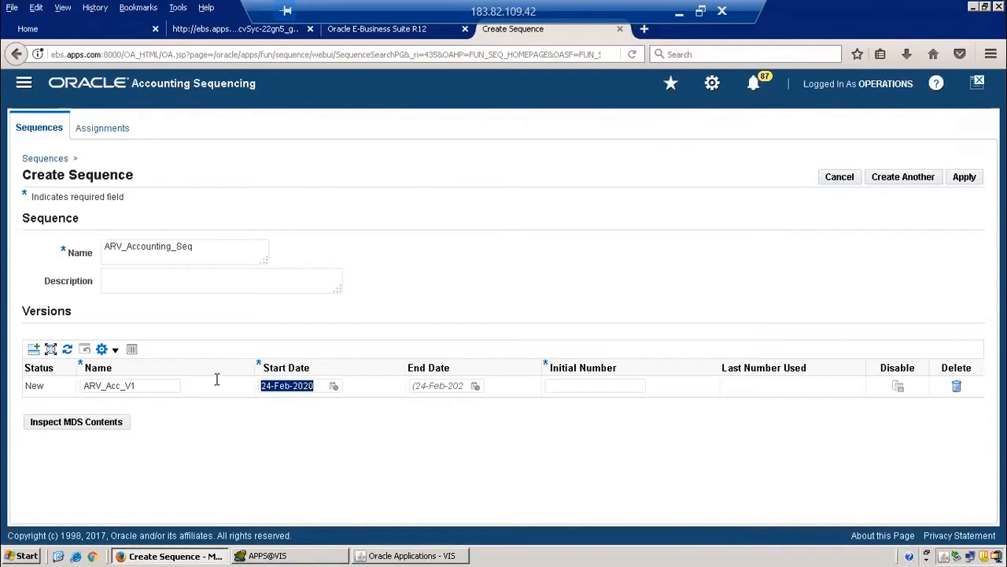
pyautogui.write('01-feb-2020')
pyautogui.press('Tab')
pyautogui.click(566, 383)
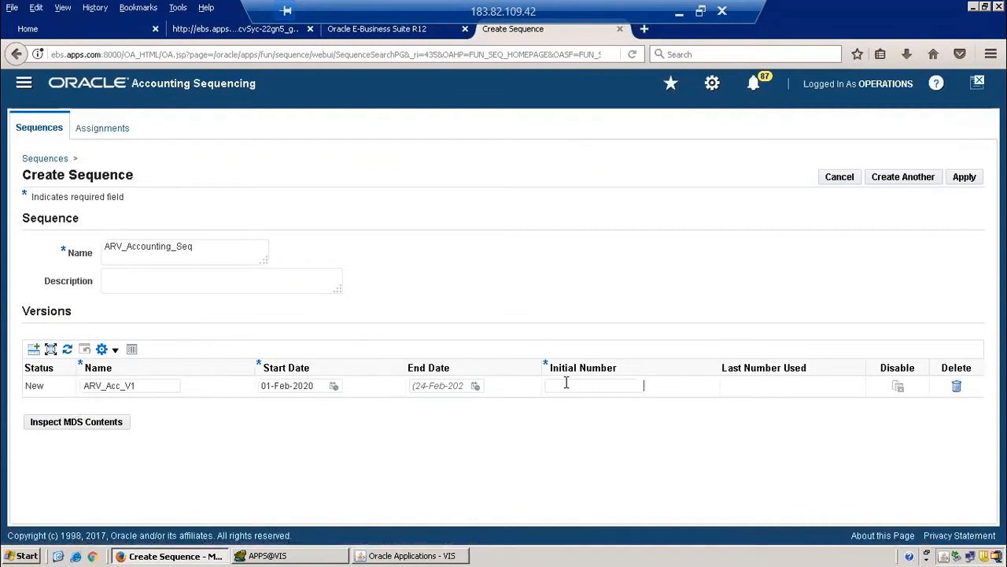
pyautogui.write('50000')
pyautogui.click(964, 177)
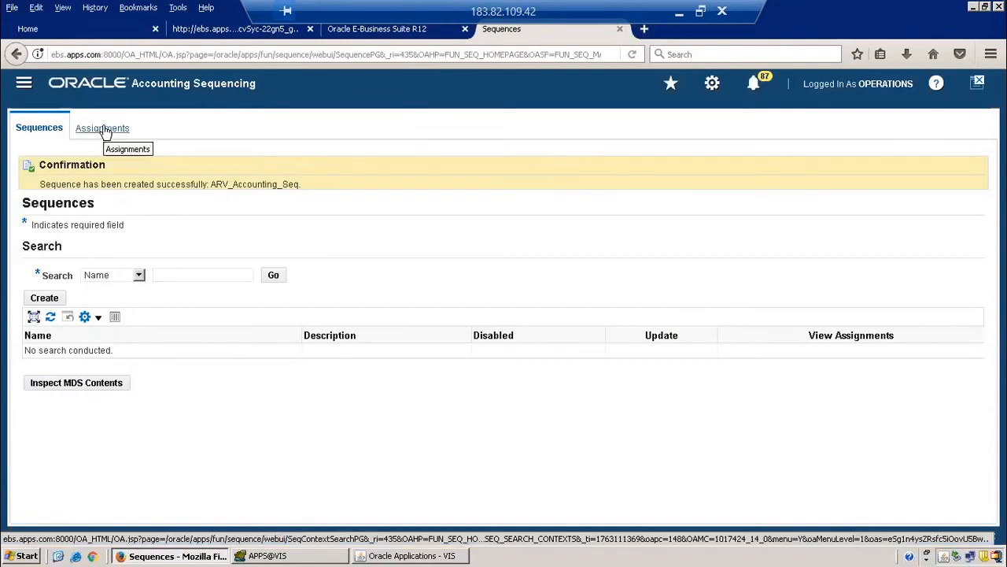
# - Search the sequences for ARV%, view the assignments of ARV_Accounting_Seq and return to the sequences
pyautogui.click(206, 275)
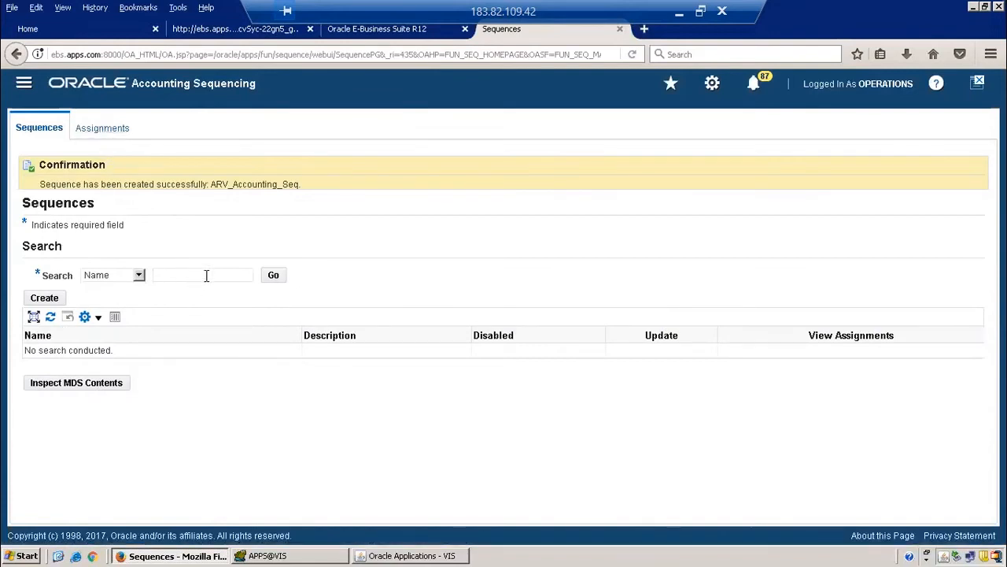
pyautogui.click(274, 276)
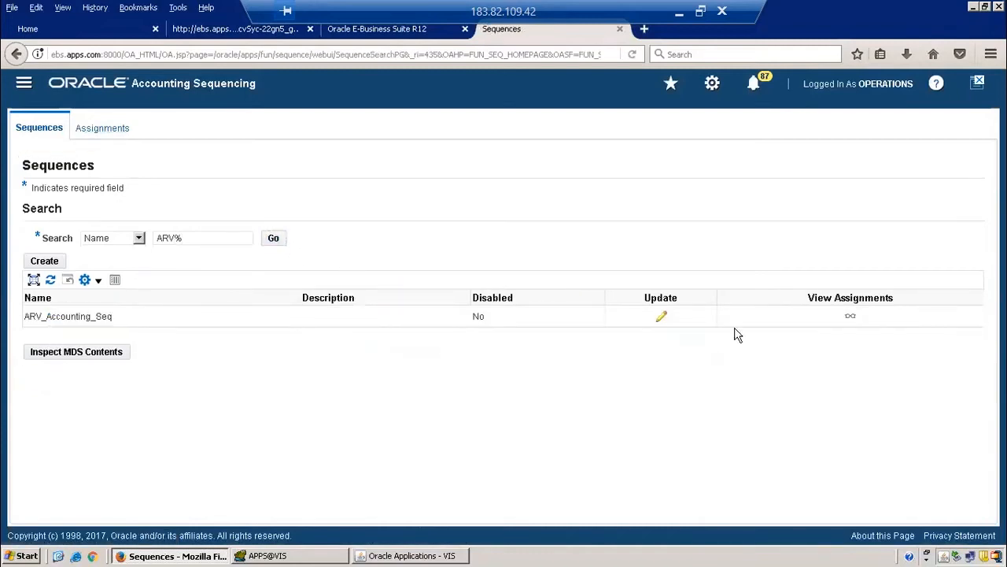
pyautogui.click(851, 319)
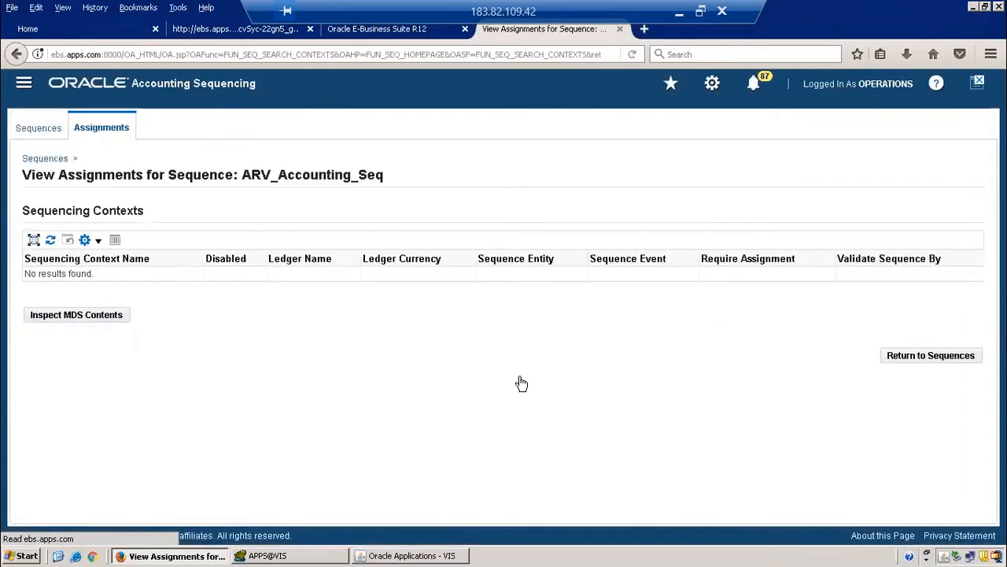
pyautogui.click(898, 360)
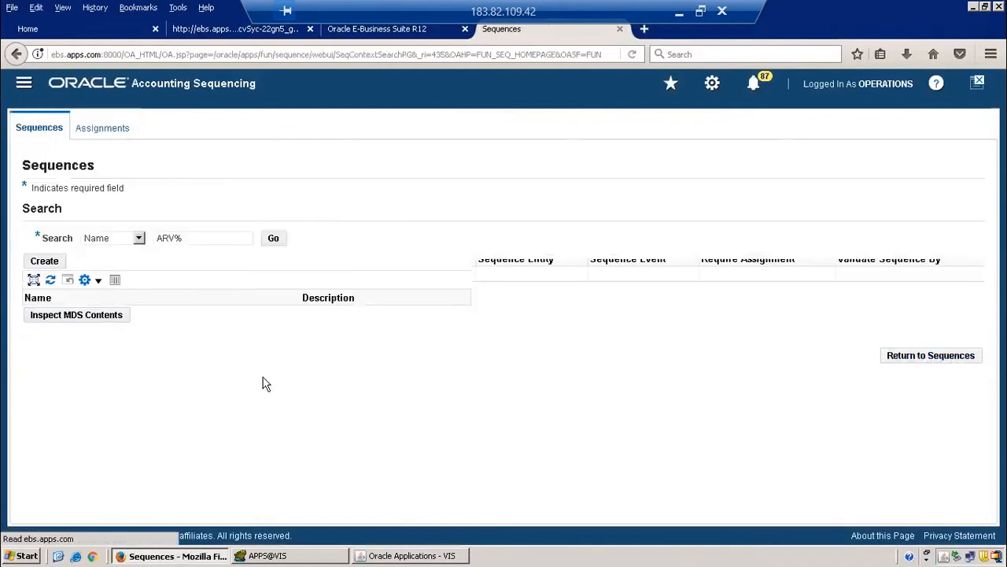
# - Create a new sequencing context for assignments and name it ARV_Accounting_Assignment
pyautogui.click(108, 130)
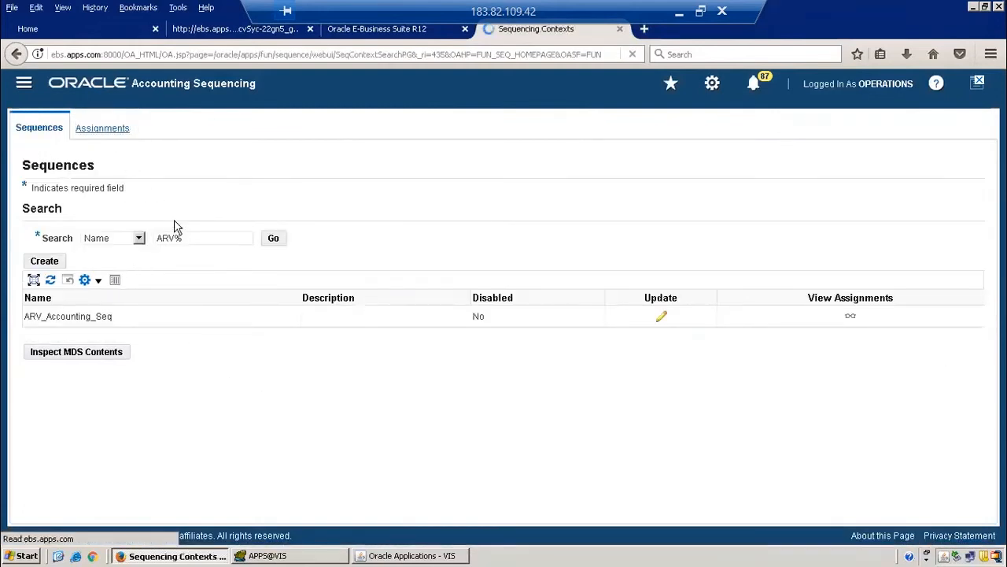
pyautogui.click(47, 295)
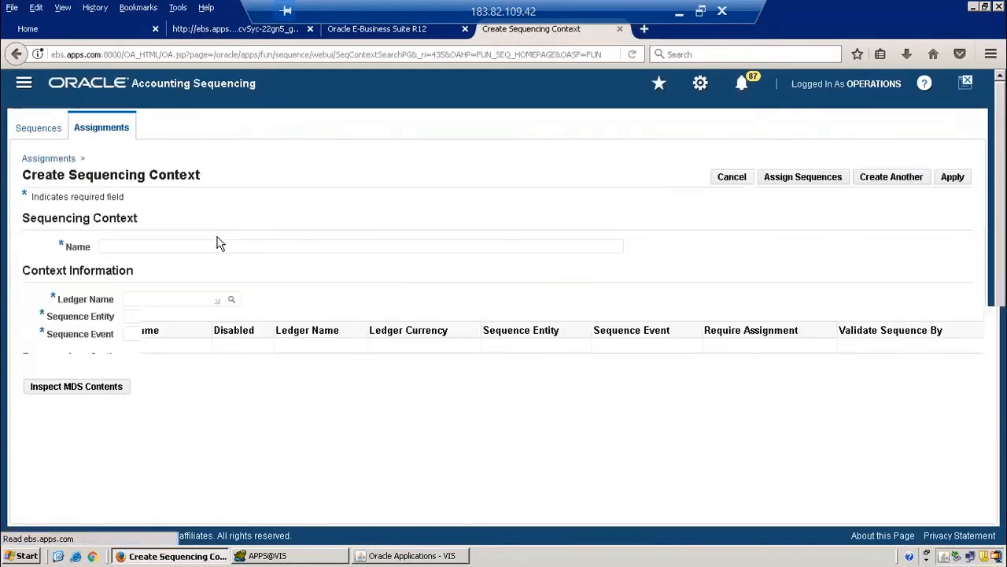
pyautogui.click(166, 246)
pyautogui.write('ARV_Accounting_Assig')
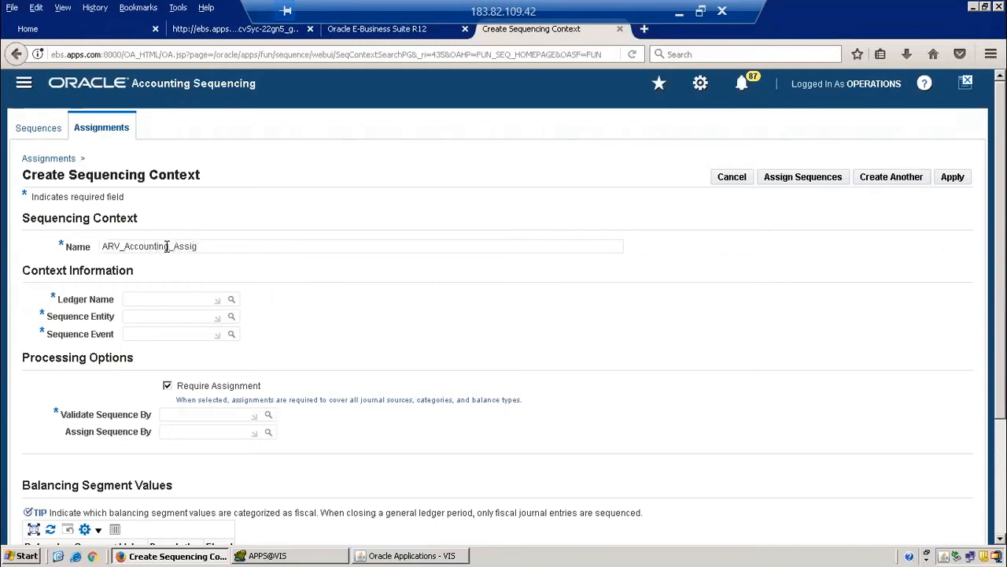
pyautogui.write('nment')
# - Set the sequencing context's ledger to Vision Operations (USA)
pyautogui.write('Vision%')
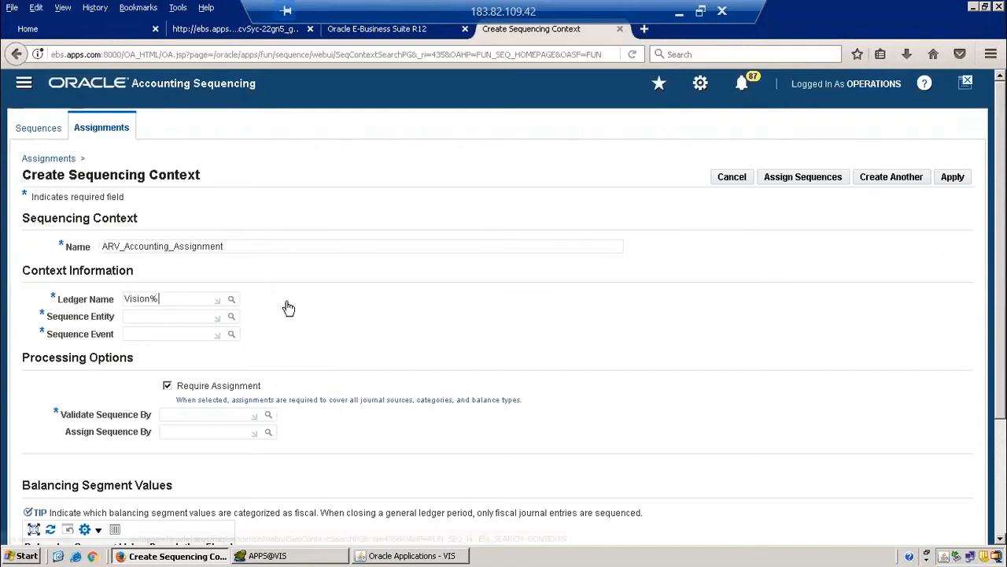
pyautogui.write('Ope')
pyautogui.press('Tab')
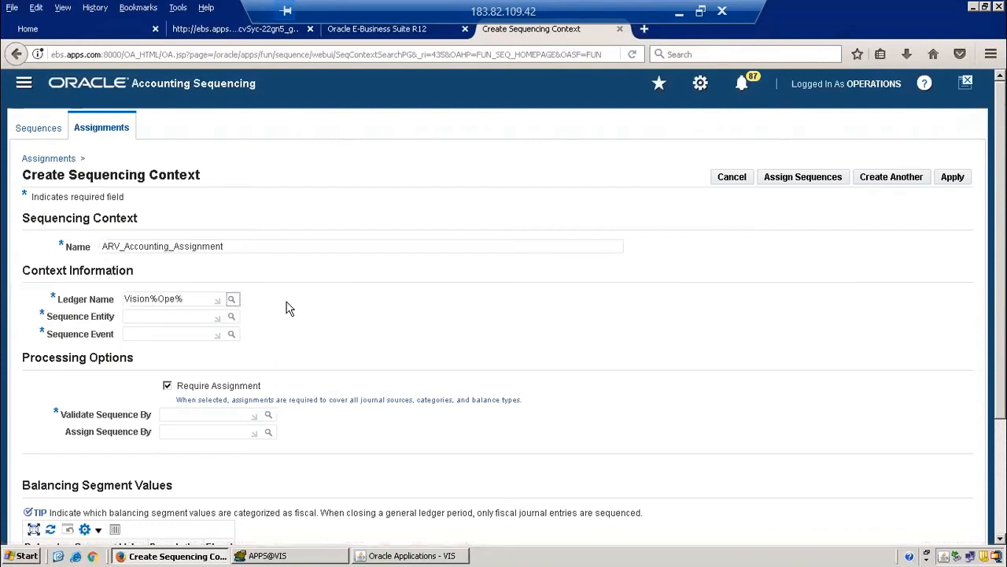
pyautogui.click(148, 322)
# - Look up the available sequence entities and set the context's sequence entity to GL Journal Entry
pyautogui.click(138, 318)
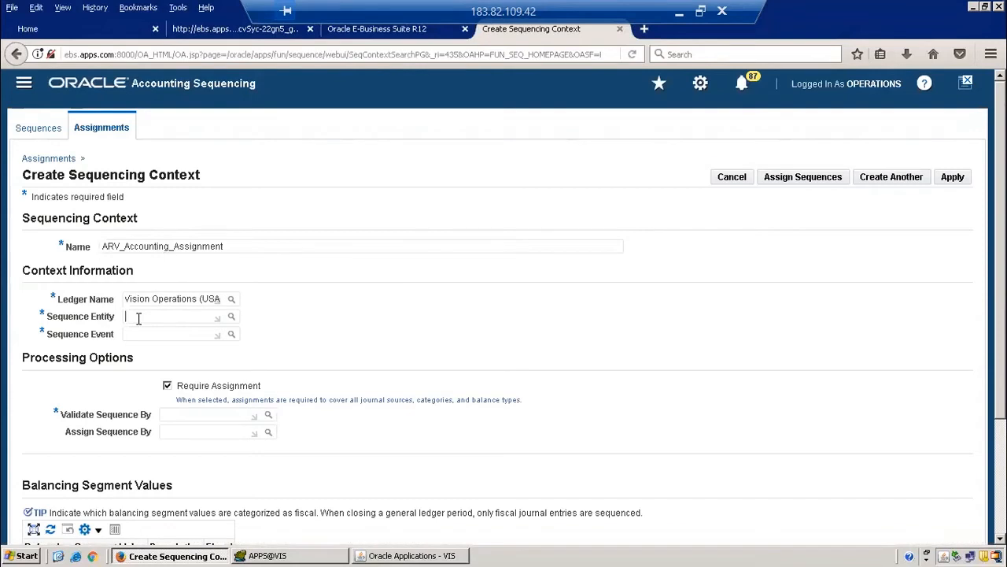
pyautogui.click(233, 318)
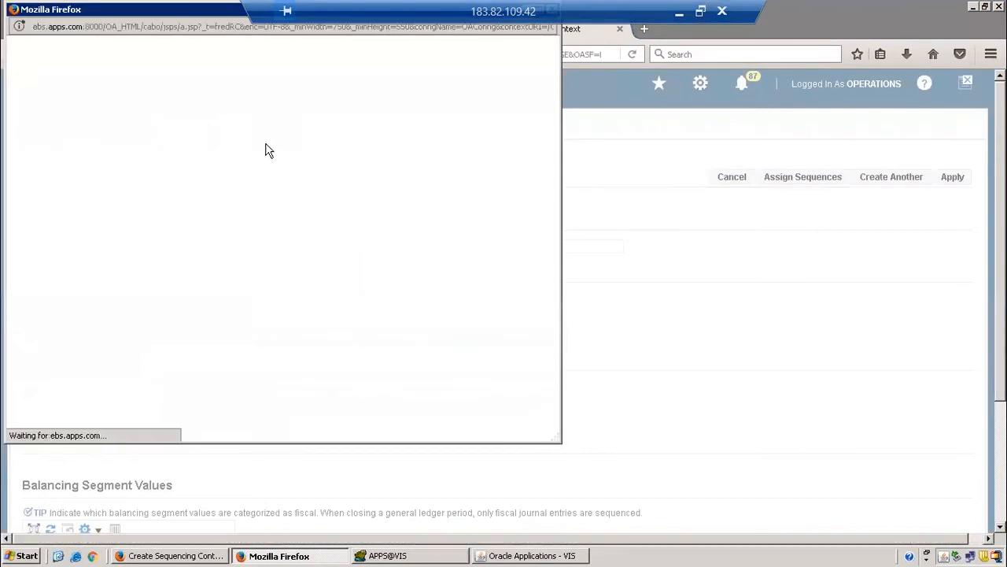
pyautogui.click(299, 136)
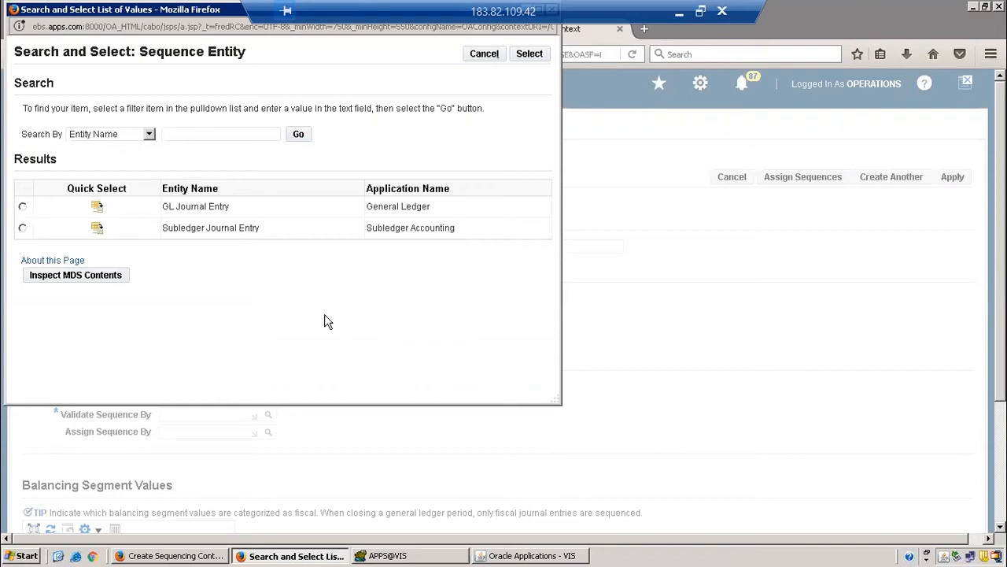
pyautogui.click(96, 209)
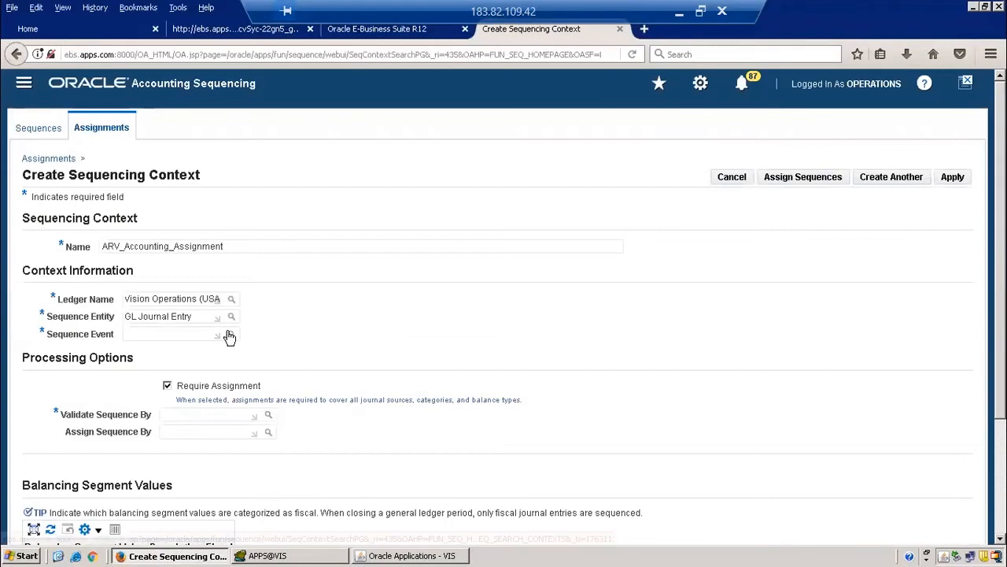
# - Look up the available sequence events and set the sequencing context's event to Posting
pyautogui.click(229, 337)
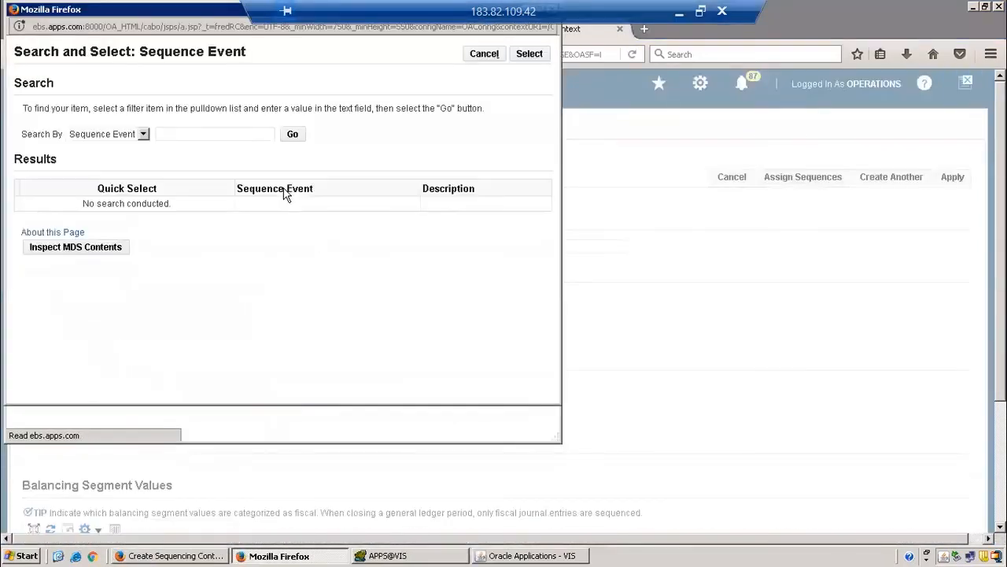
pyautogui.click(290, 135)
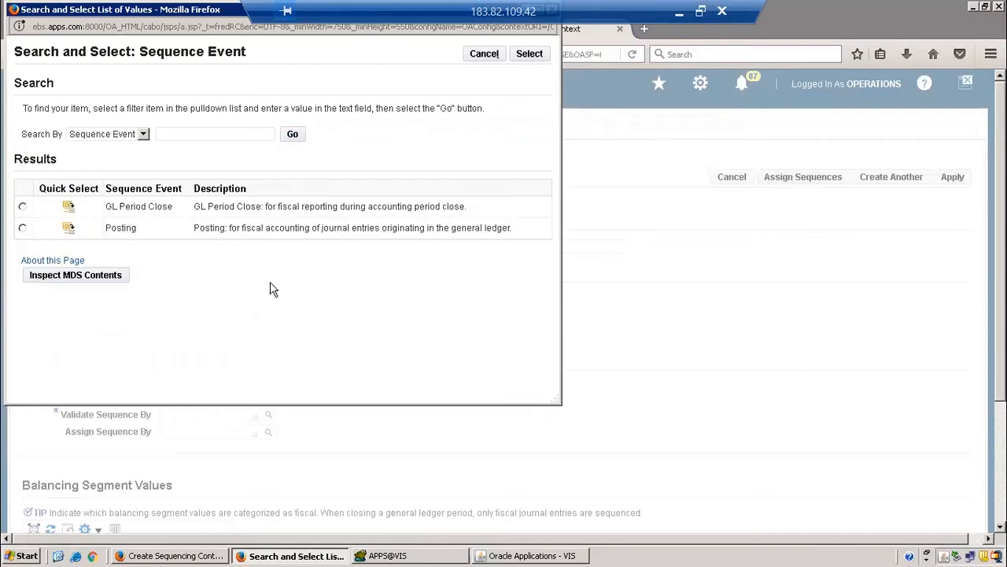
pyautogui.click(69, 229)
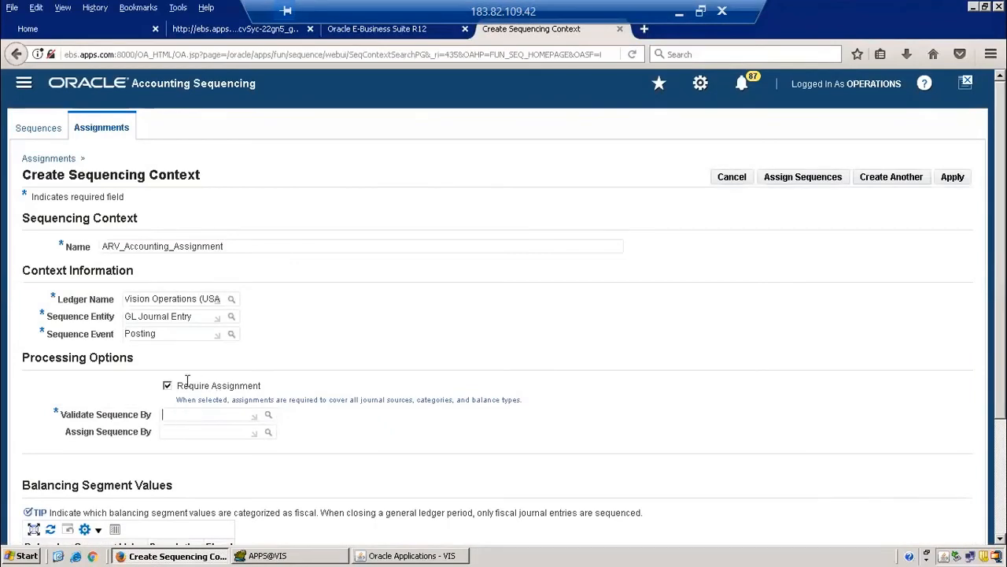
# - Set both Validate Sequence By and Assign Sequence By to Journal Effective Date for the new sequencing context
pyautogui.click(268, 418)
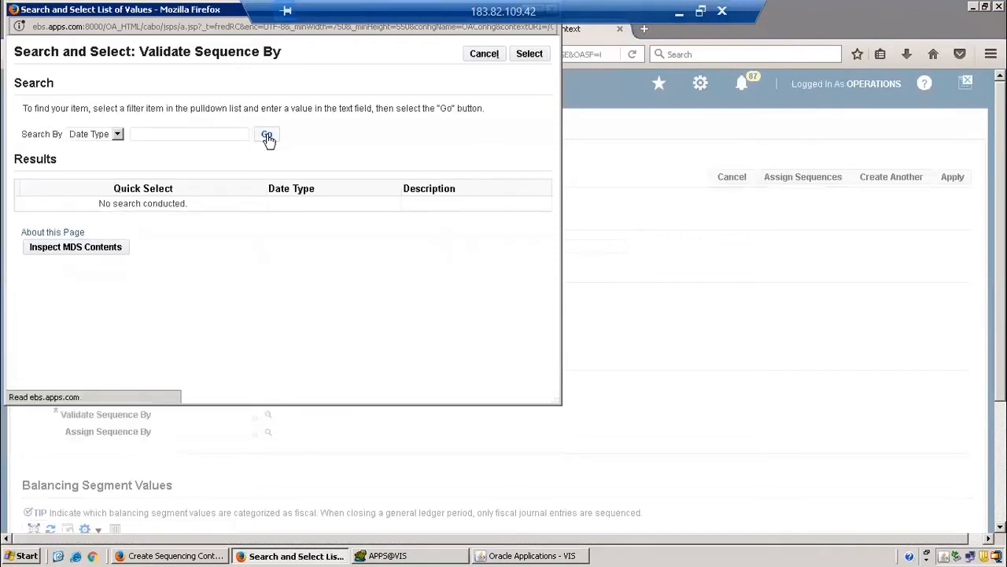
pyautogui.click(268, 137)
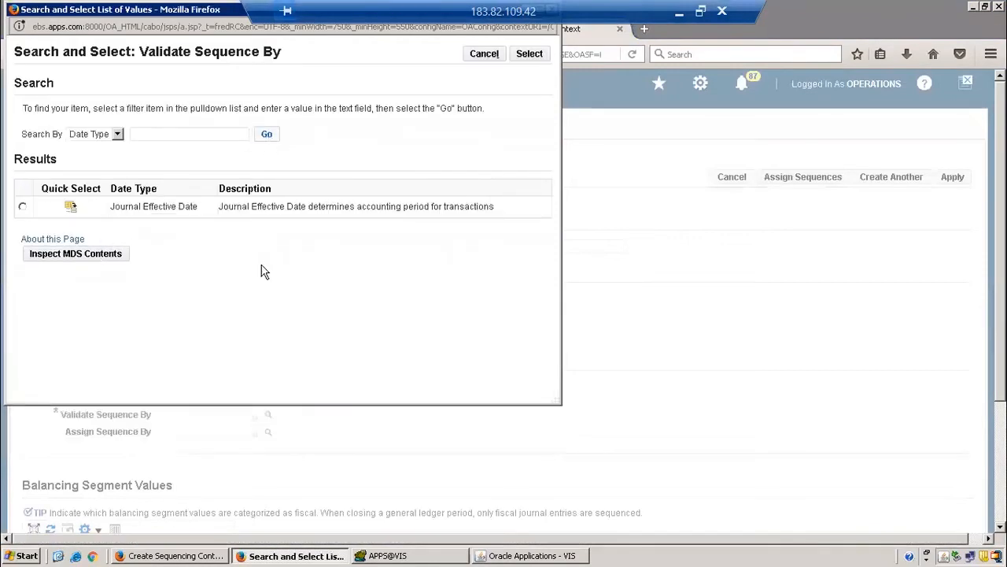
pyautogui.click(71, 208)
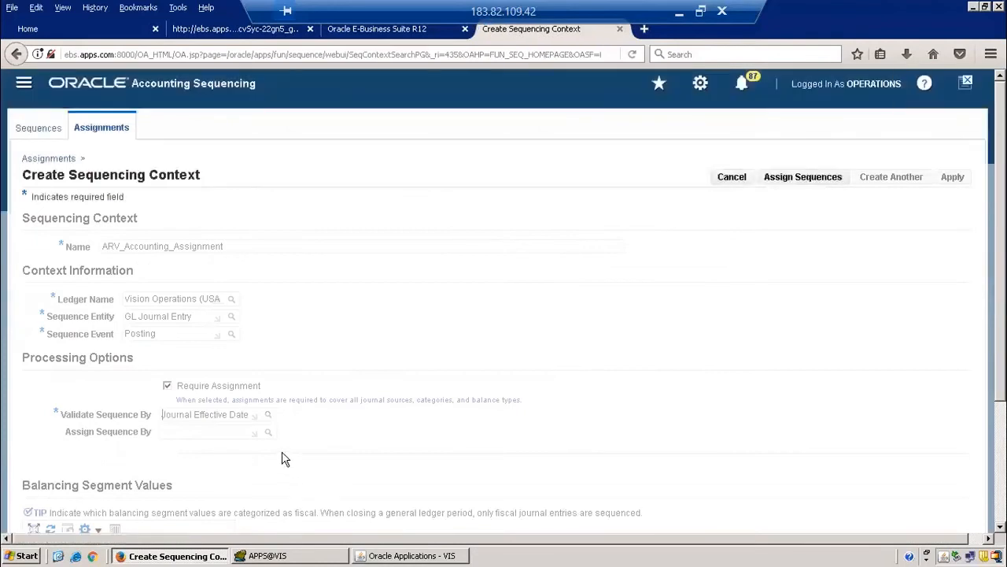
pyautogui.click(268, 433)
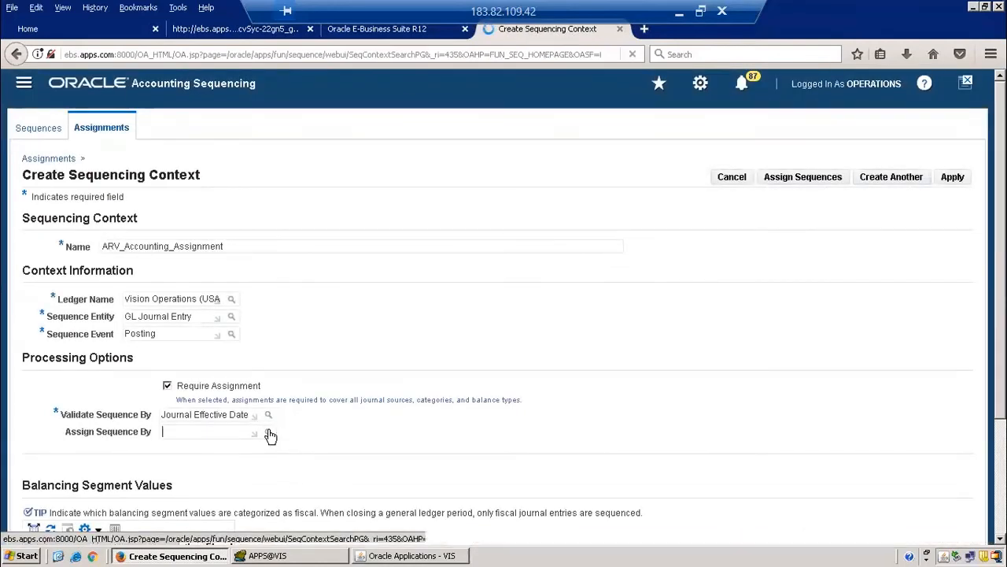
pyautogui.click(284, 134)
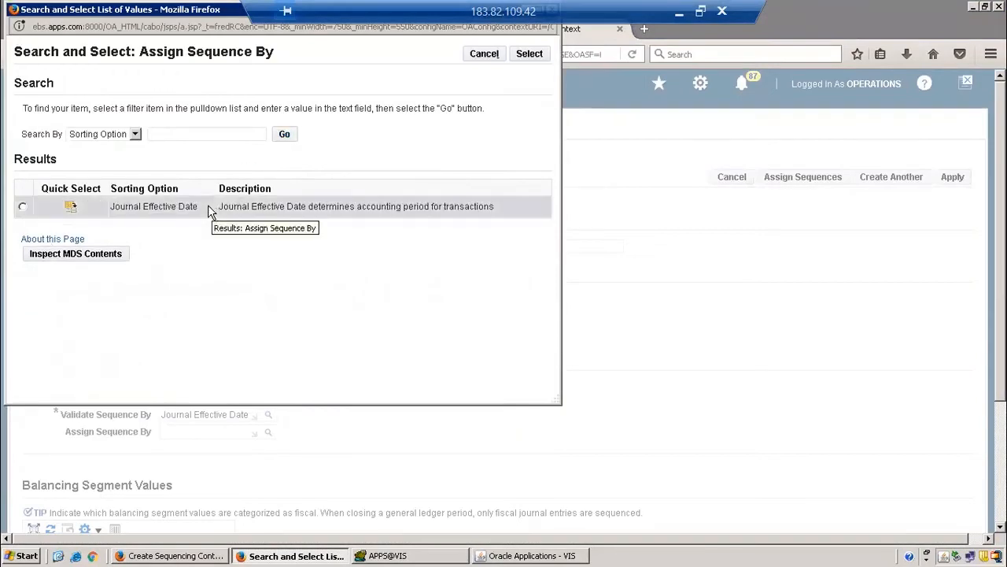
pyautogui.click(71, 207)
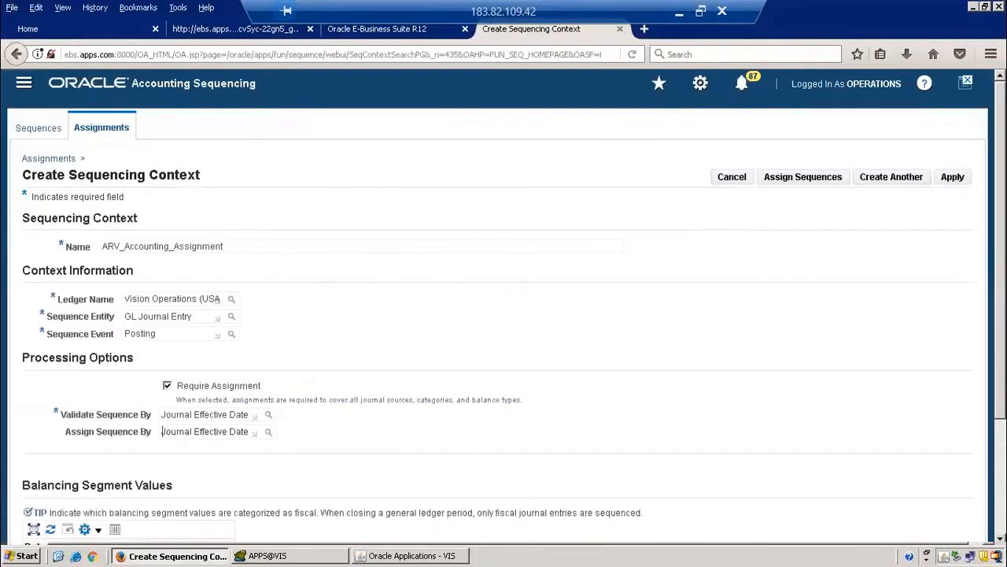
# - Try to continue to sequence assignment and save the new sequencing context, and cancel its creation
pyautogui.scroll(-3, 690, 335)
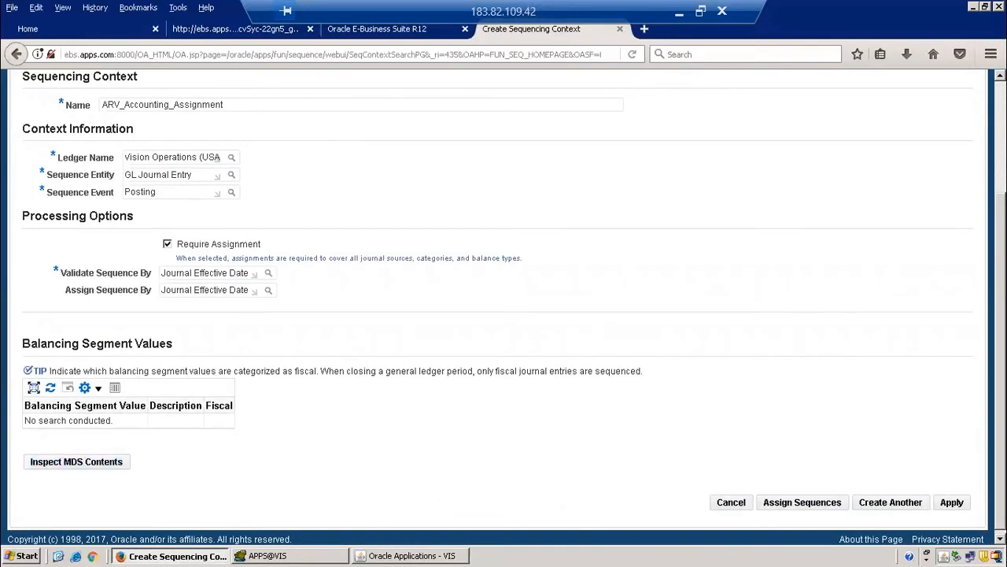
pyautogui.scroll(3, 504, 315)
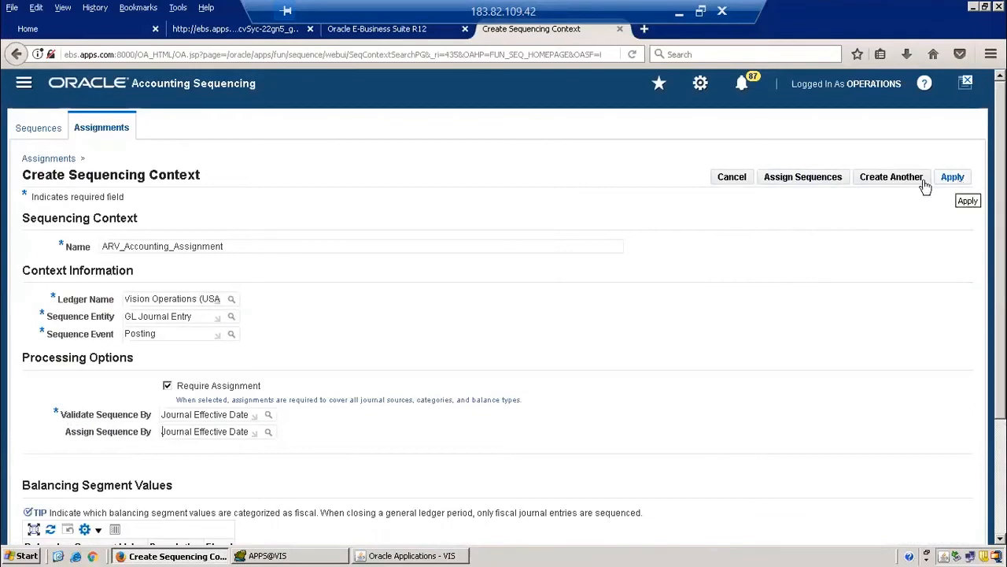
pyautogui.click(830, 180)
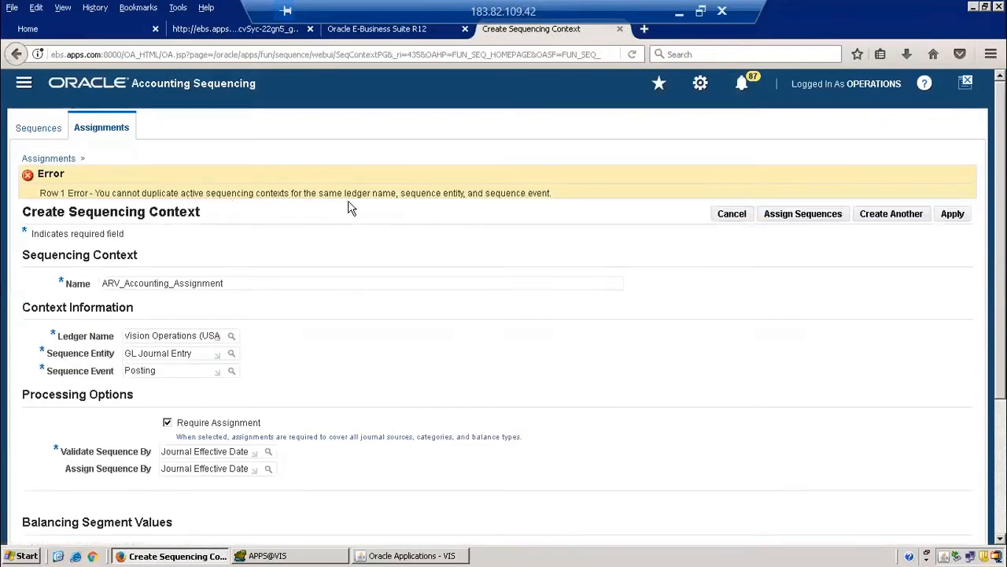
pyautogui.click(952, 215)
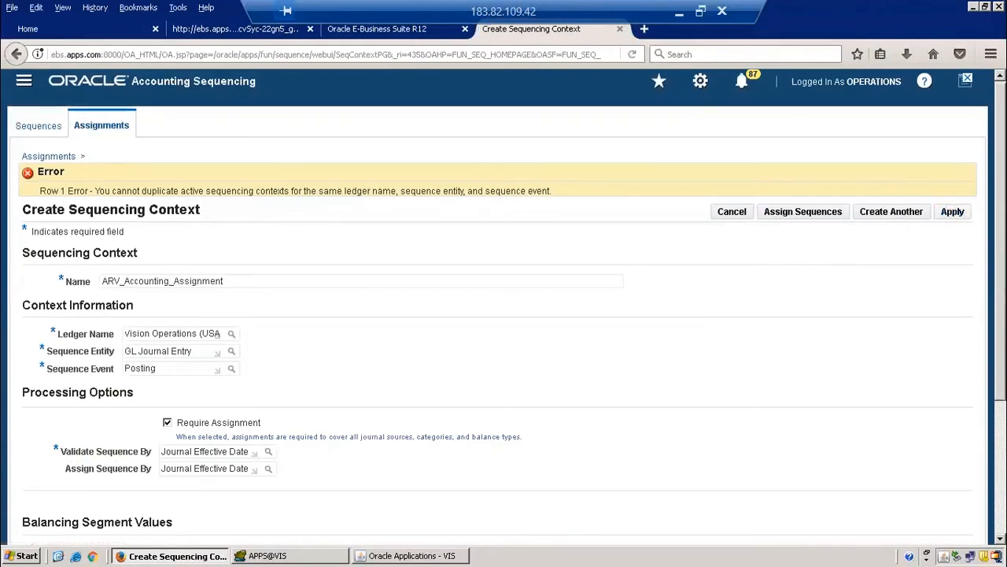
pyautogui.scroll(-4, 503, 315)
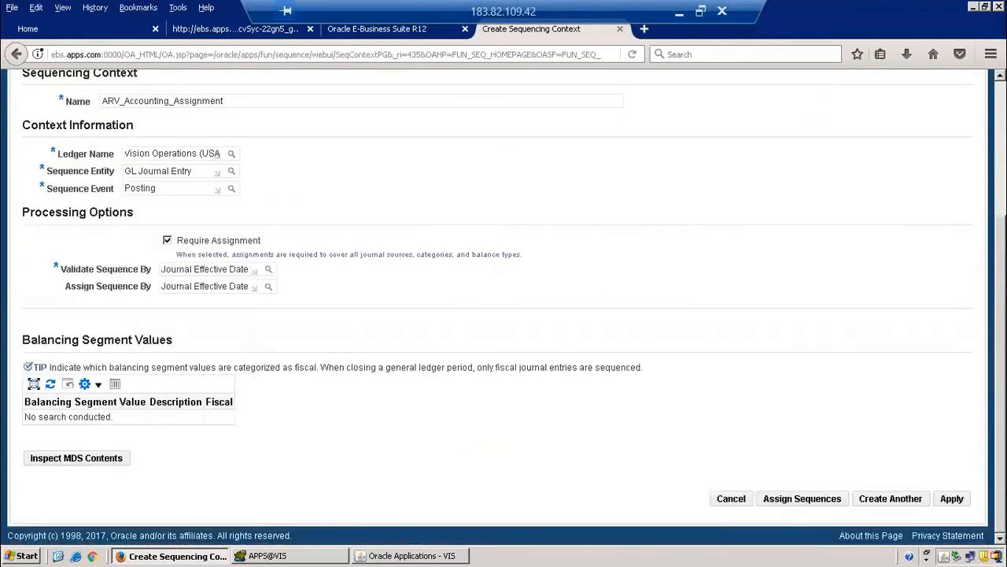
pyautogui.scroll(4, 840, 220)
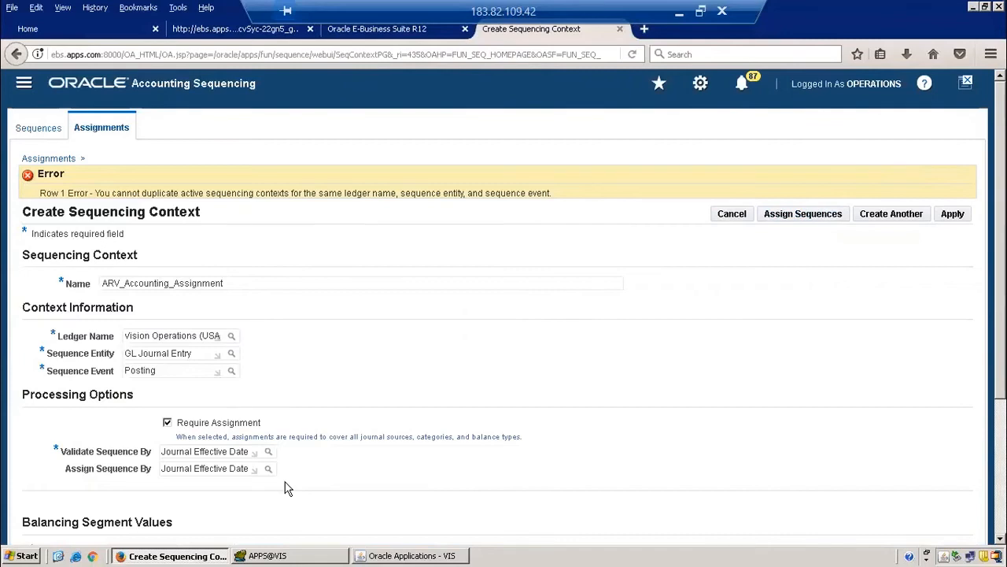
pyautogui.click(732, 218)
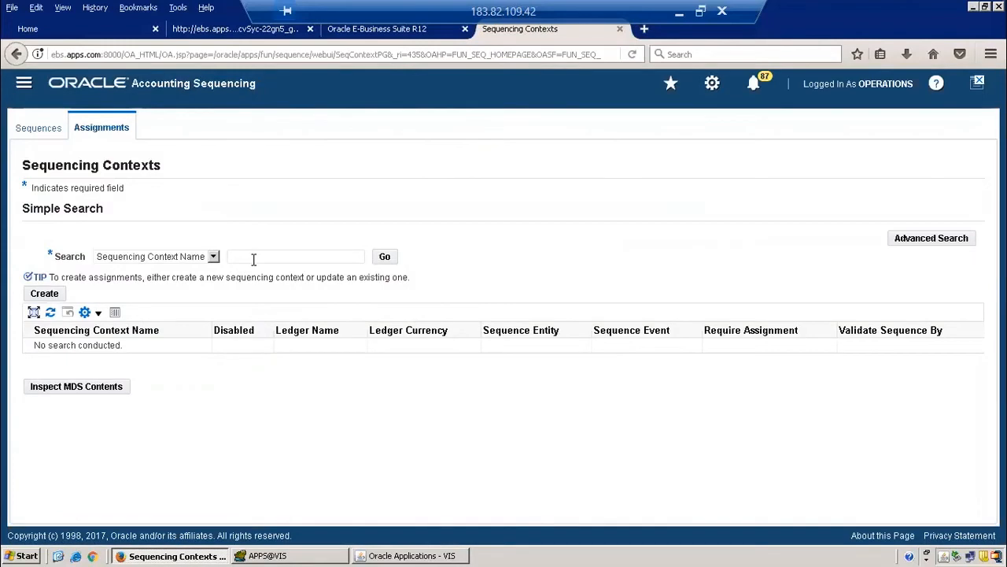
# - Search the existing sequencing contexts for names matching X%
pyautogui.click(259, 259)
pyautogui.write('%')
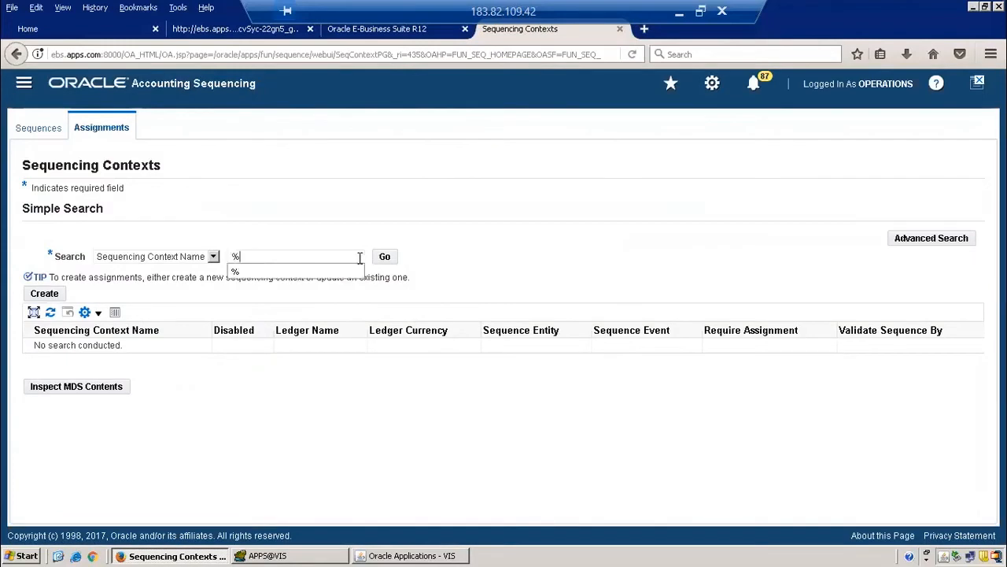
pyautogui.click(385, 257)
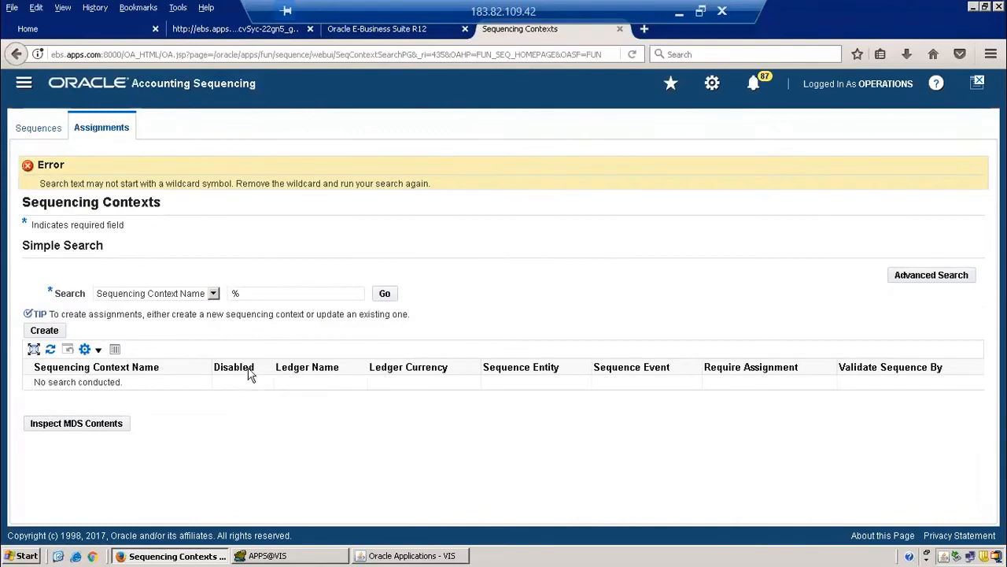
pyautogui.click(252, 292)
pyautogui.write('X%')
pyautogui.click(385, 294)
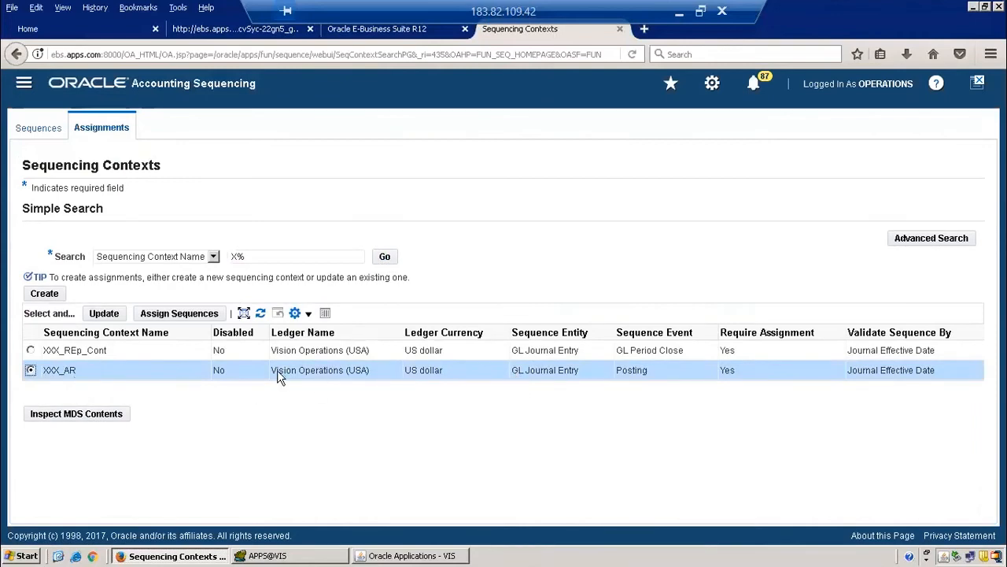
# - View the XXX_AR context's sequence assignments, and review its context details and balancing segment values
pyautogui.click(196, 314)
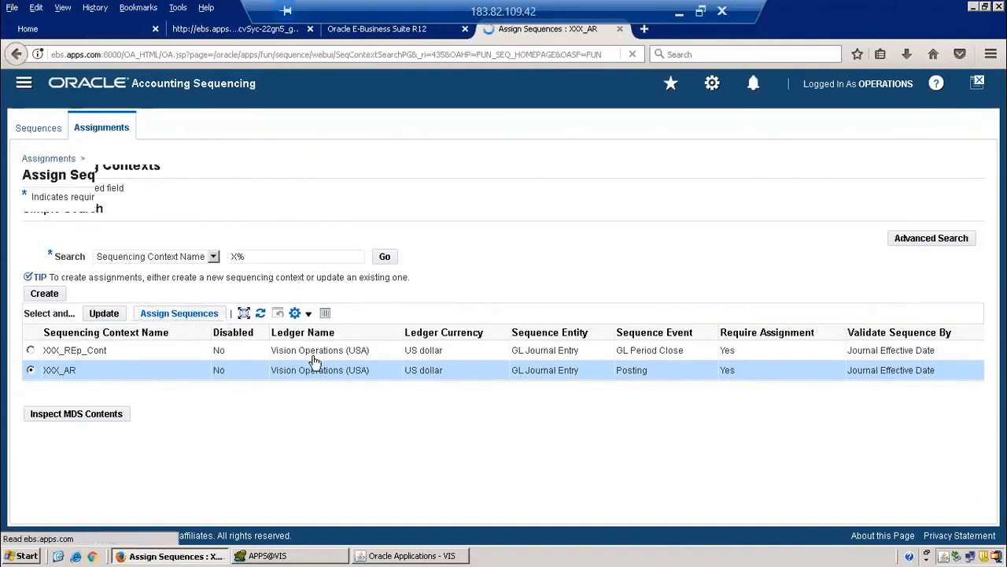
pyautogui.click(920, 177)
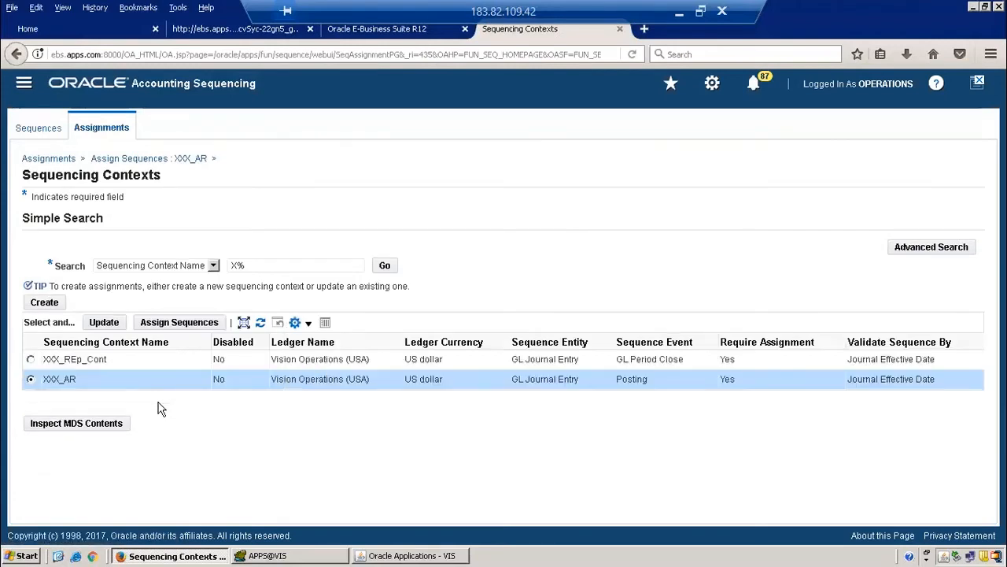
pyautogui.click(104, 324)
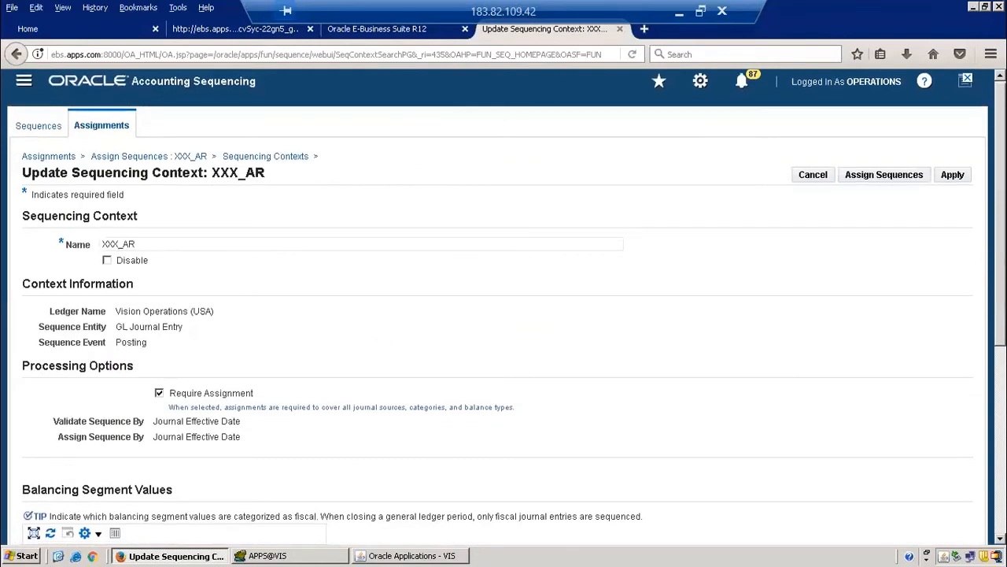
pyautogui.scroll(-4, 504, 315)
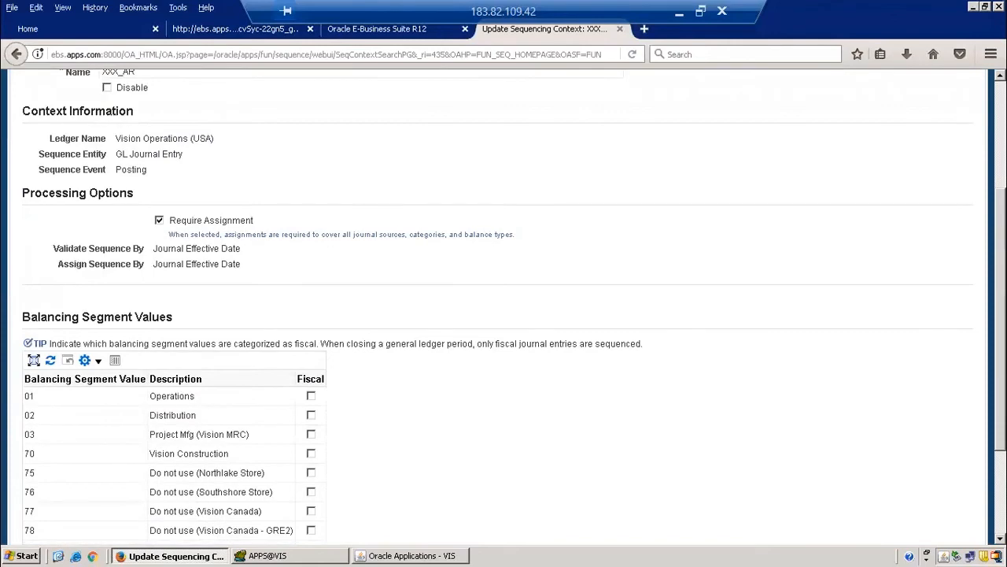
pyautogui.scroll(-3, 503, 315)
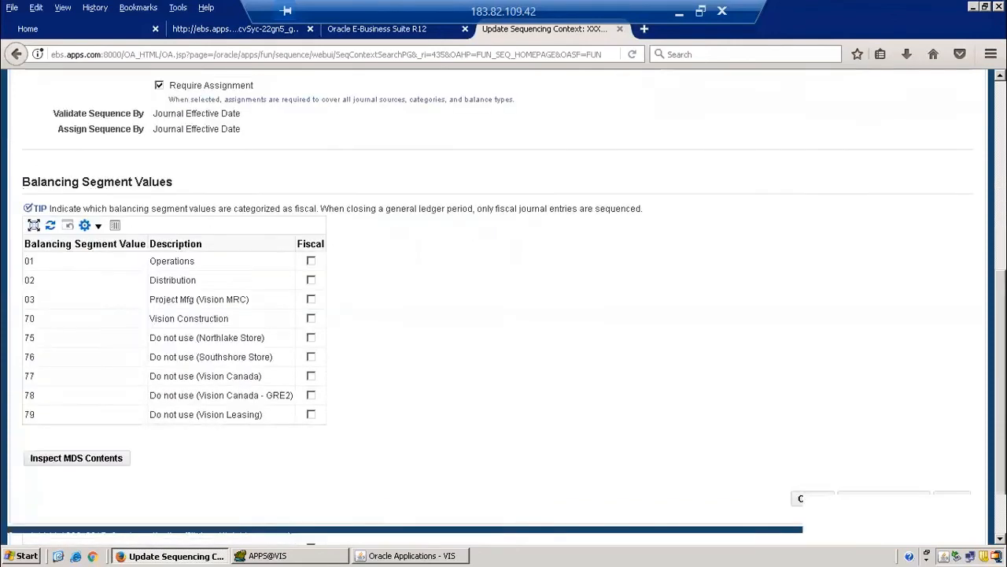
pyautogui.scroll(6, 504, 315)
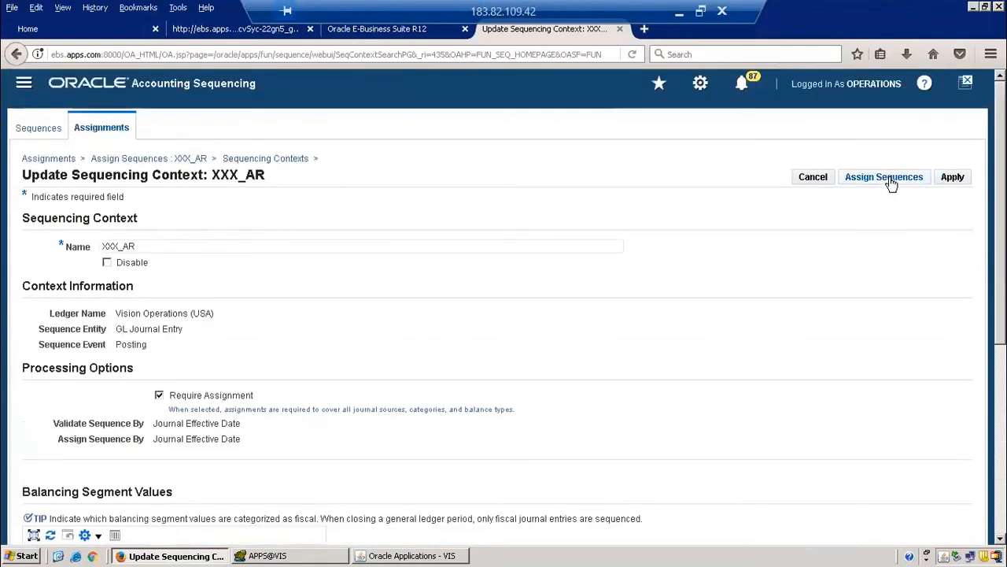
# - Add a sequence assignment to the XXX_AR context with sequence ARV_Accounting_Seq and start date 01-Feb-2020
pyautogui.click(891, 181)
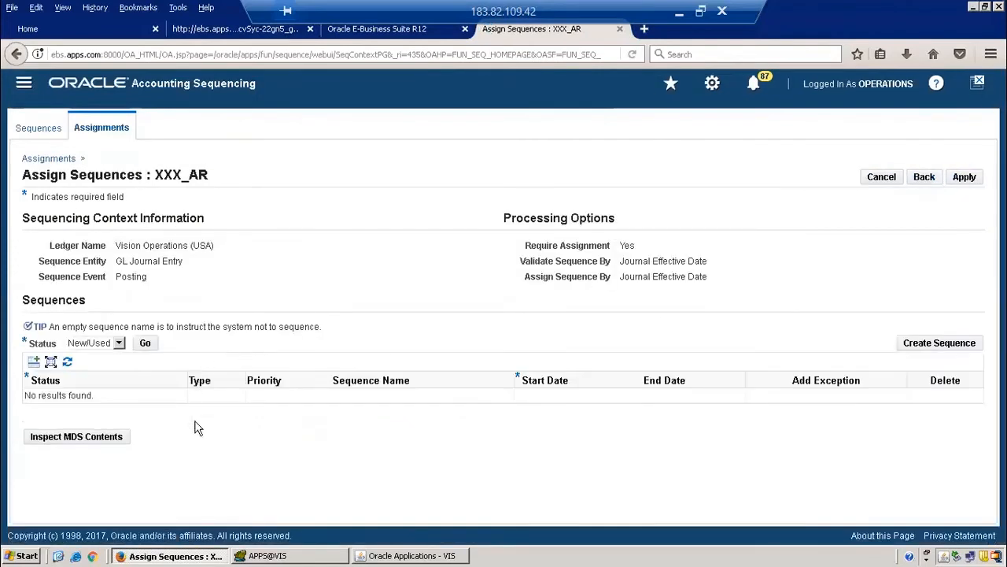
pyautogui.click(34, 362)
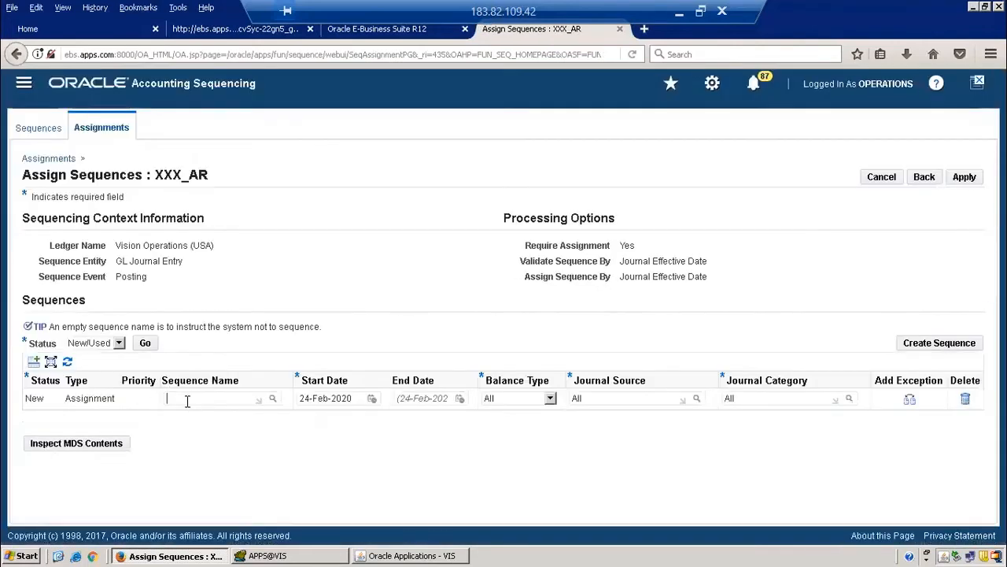
pyautogui.press('Tab')
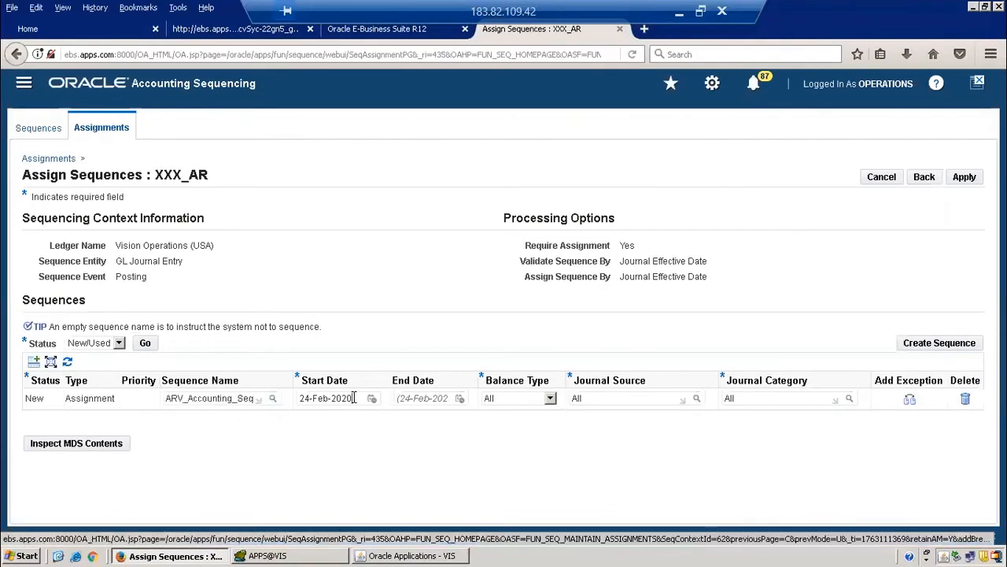
pyautogui.tripleClick(291, 398)
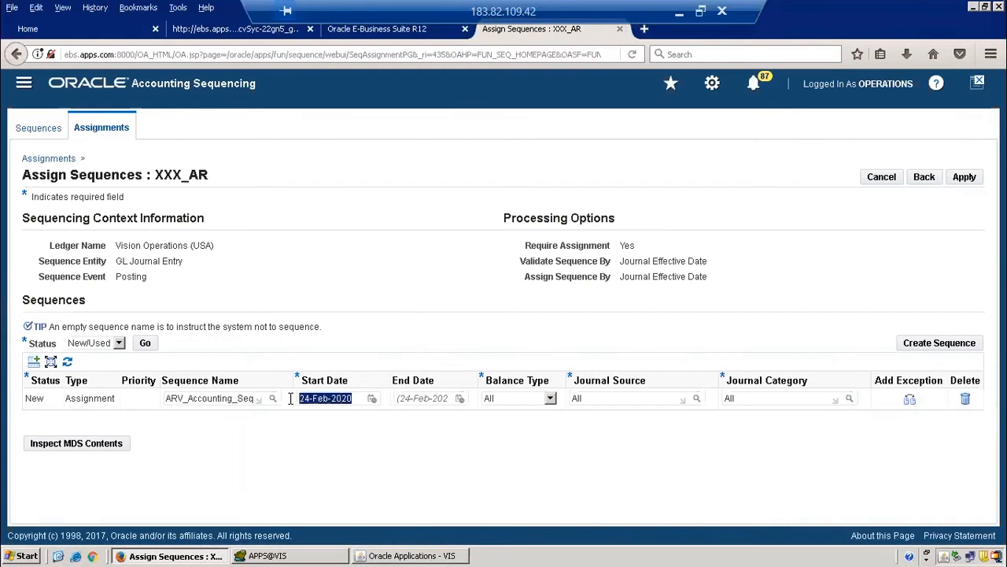
pyautogui.write('01-feb-2020')
pyautogui.press('Tab')
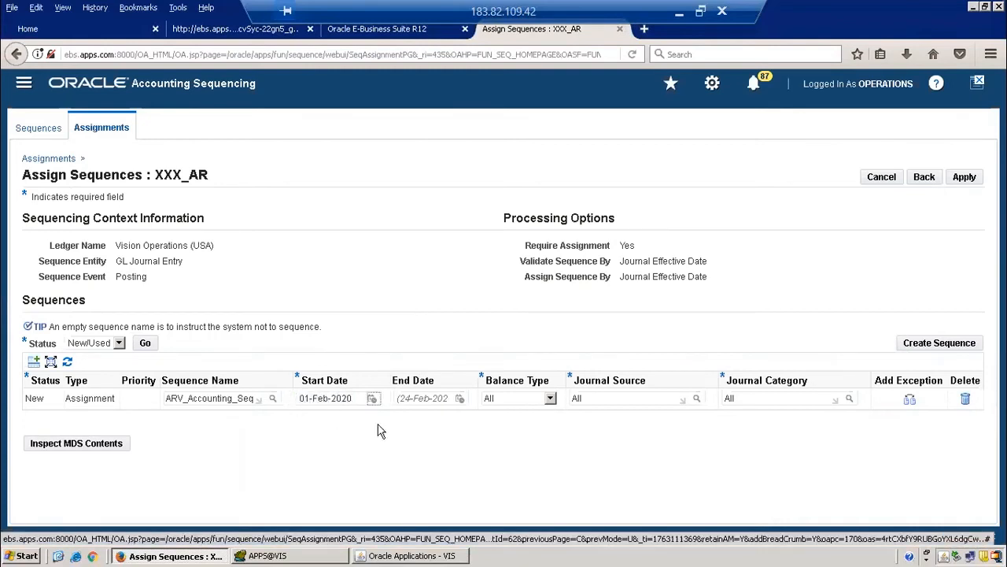
# - Look through the balance types for the new assignment, keep All, and save the XXX_AR assignment
pyautogui.click(517, 402)
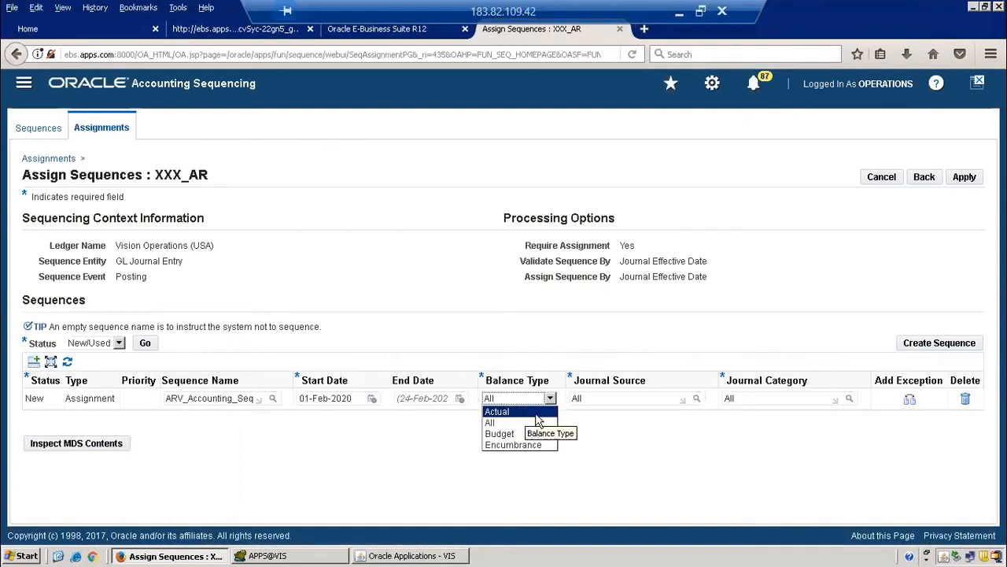
pyautogui.click(620, 436)
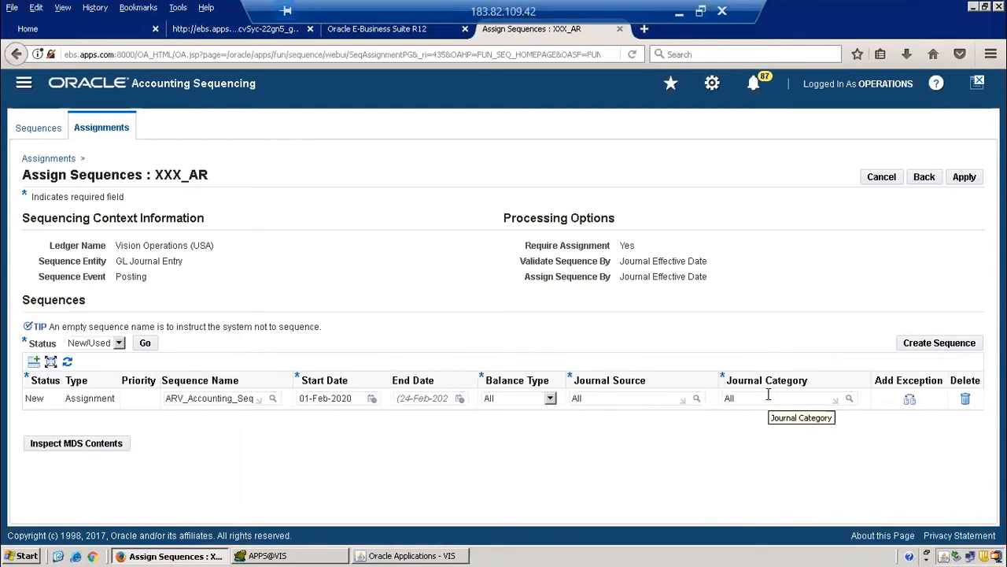
pyautogui.click(909, 402)
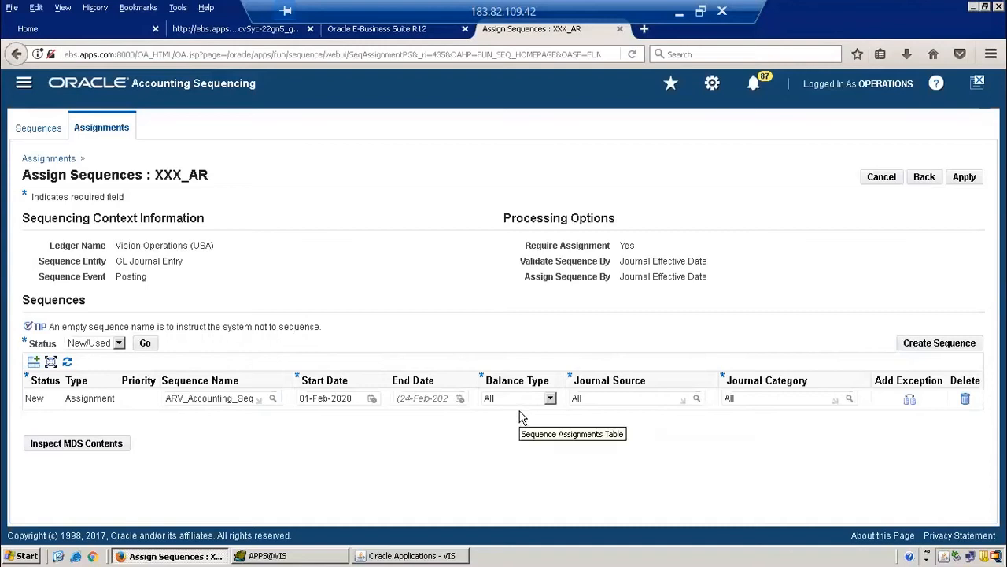
pyautogui.click(966, 178)
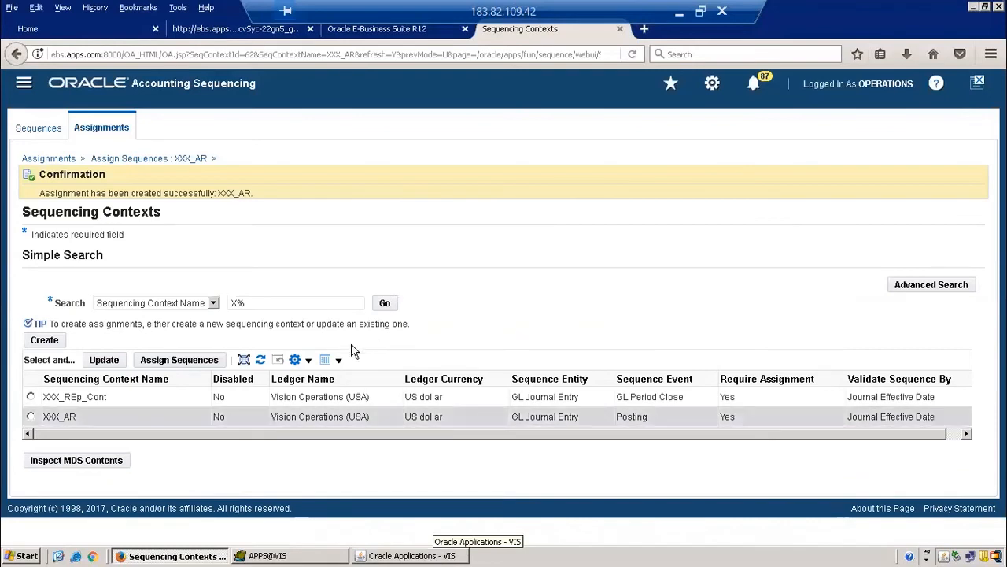
# - Switch to the Oracle Applications window and start a new journal from the General Ledger journal entry function
pyautogui.click(447, 555)
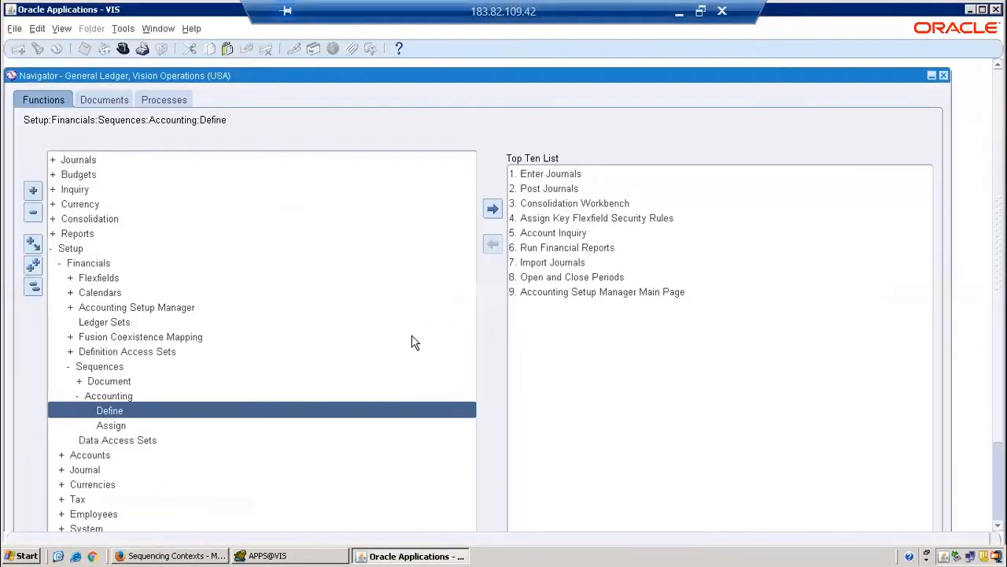
pyautogui.click(33, 288)
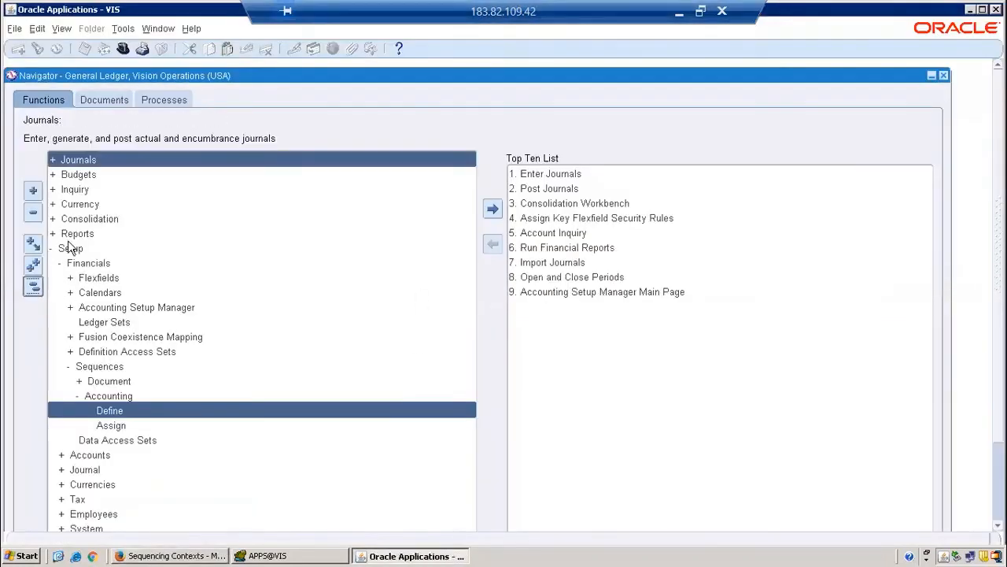
pyautogui.doubleClick(105, 159)
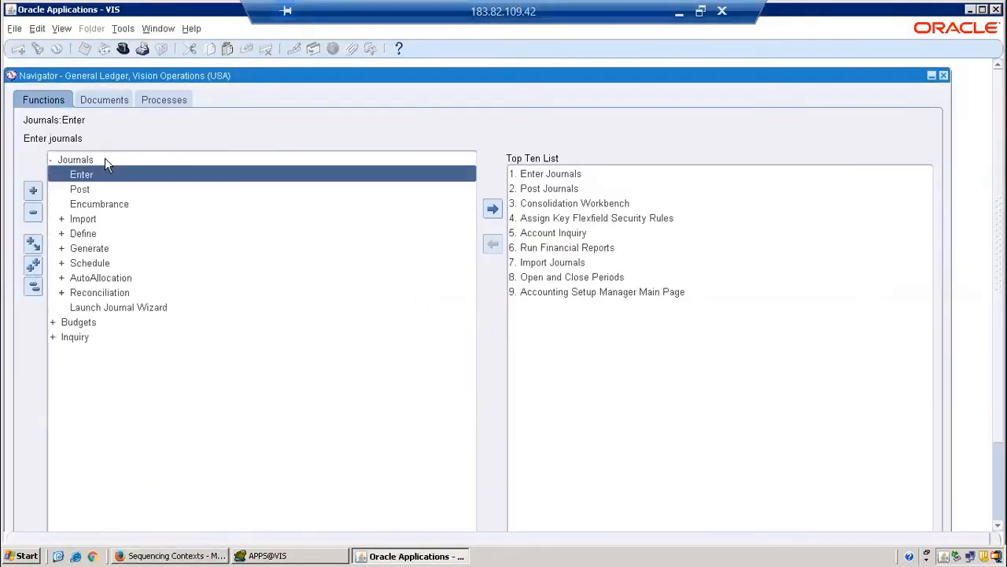
pyautogui.doubleClick(117, 175)
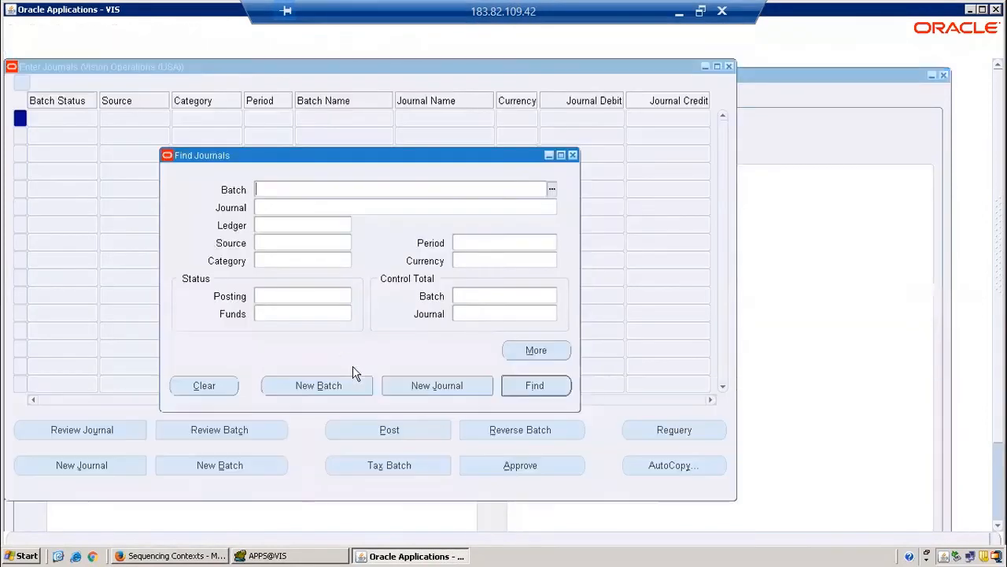
pyautogui.click(432, 387)
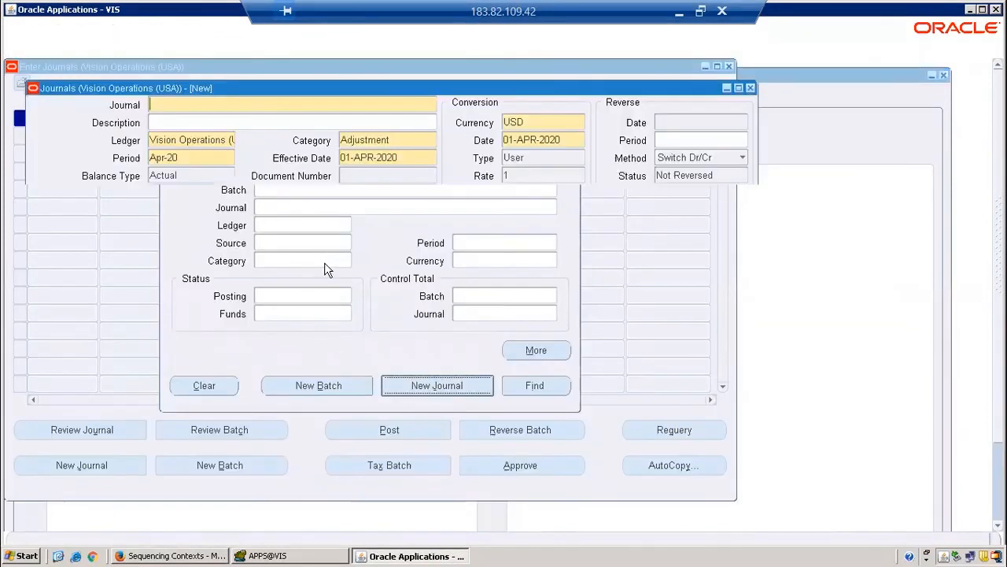
# - Name the journal Test Accounting seq and set its period to Feb-20
pyautogui.write('Test ')
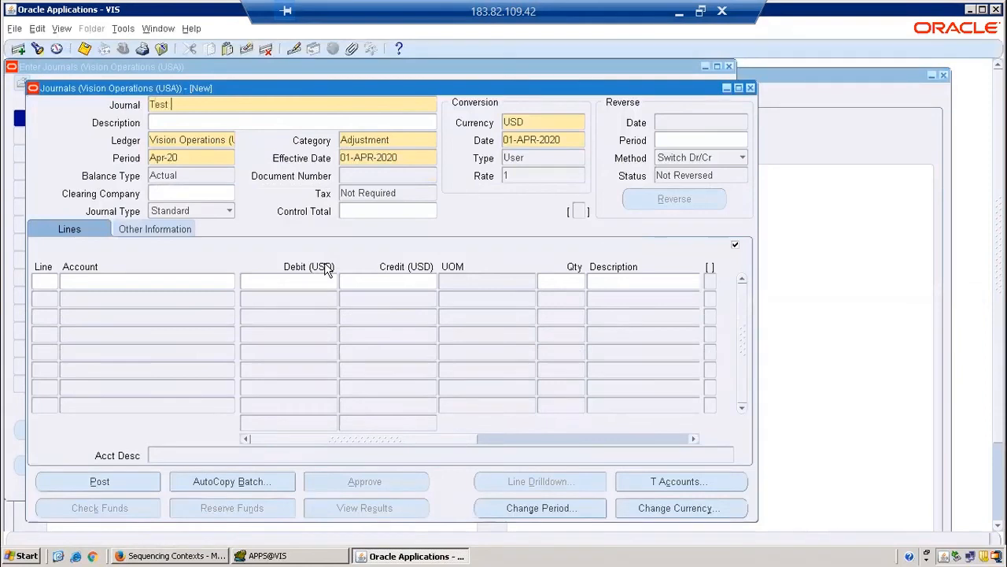
pyautogui.write('A')
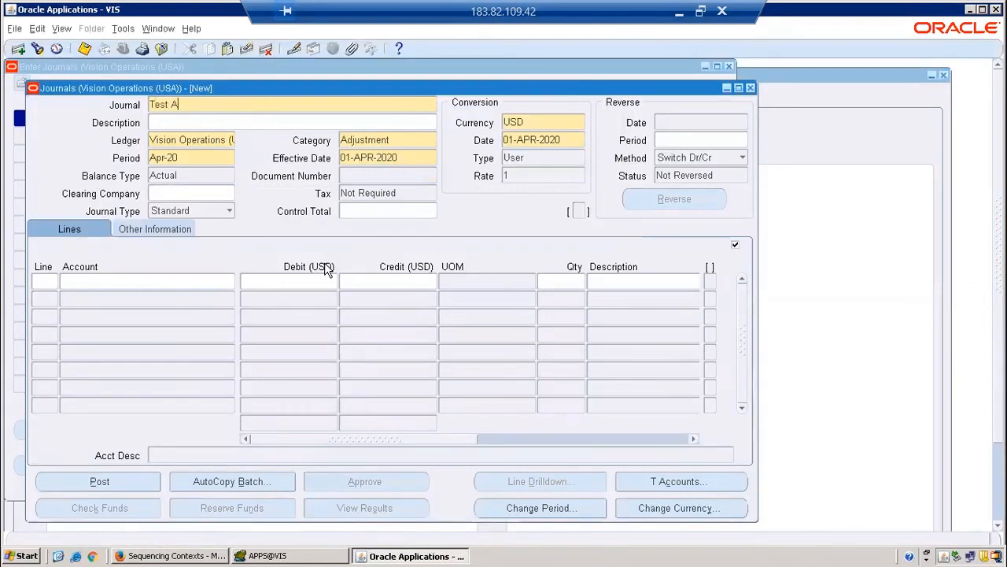
pyautogui.write('ccounting seq')
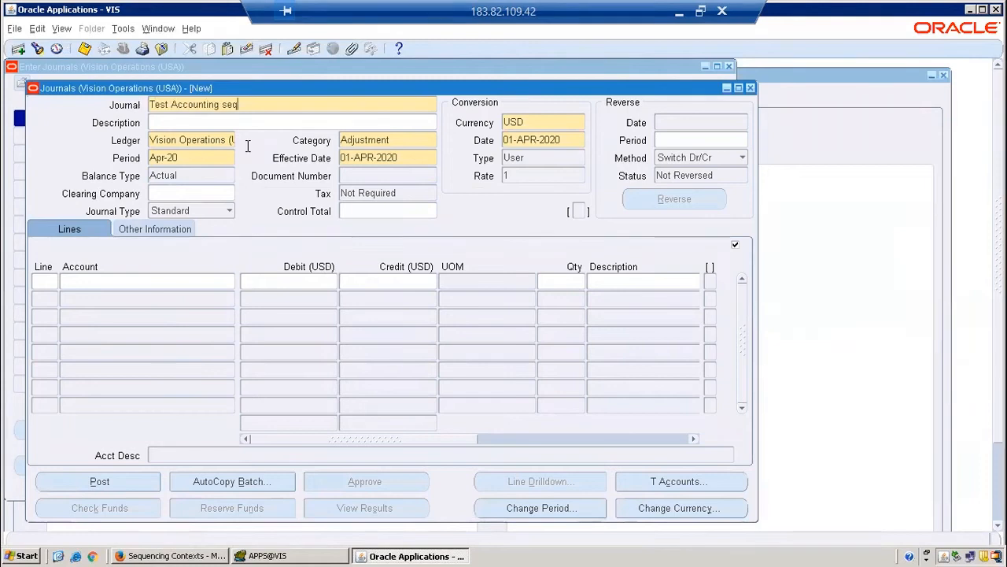
pyautogui.click(181, 159)
pyautogui.write('feb-')
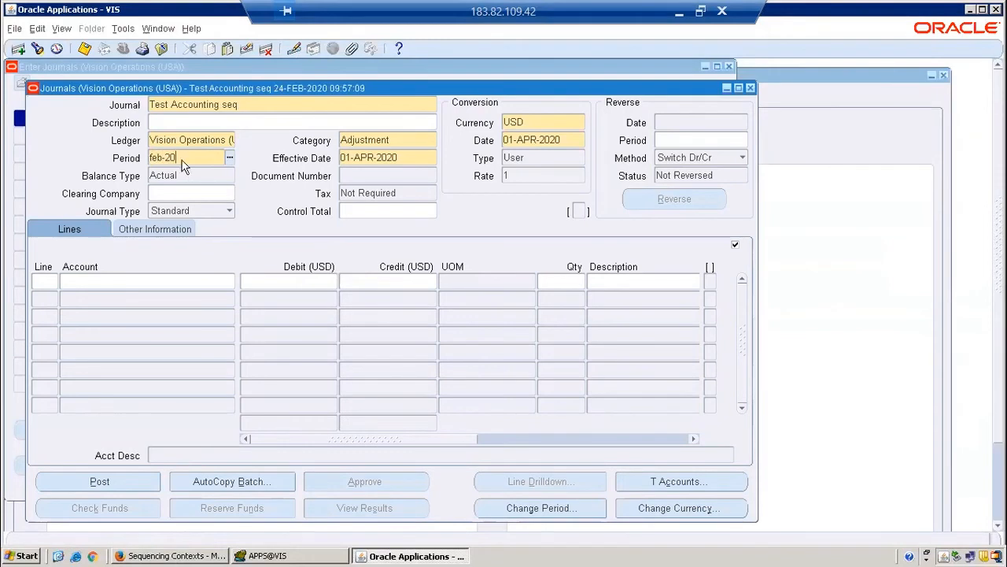
pyautogui.press('Tab')
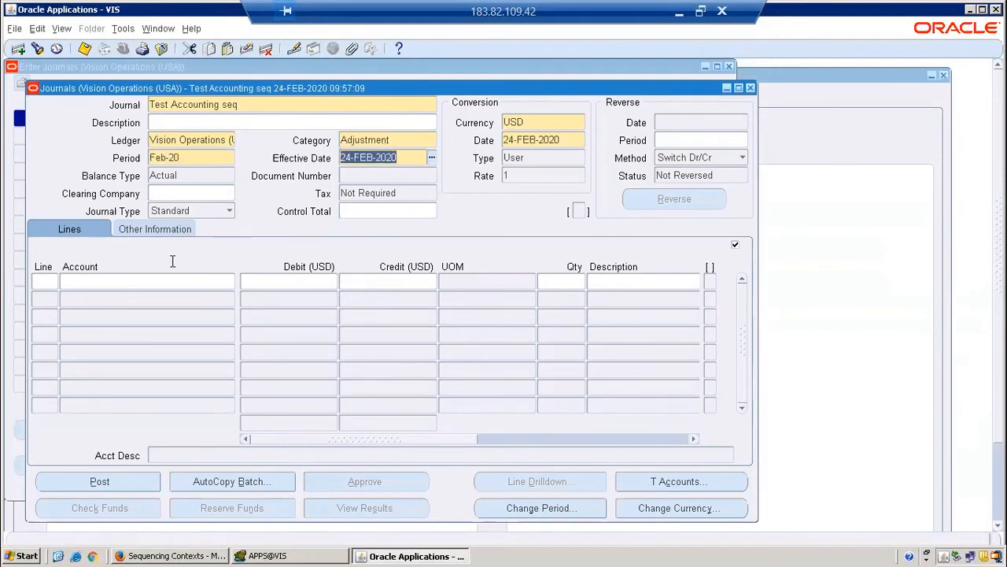
# - Enter journal line 1 with the Audit Fee account alias and a debit of 15000
pyautogui.click(70, 283)
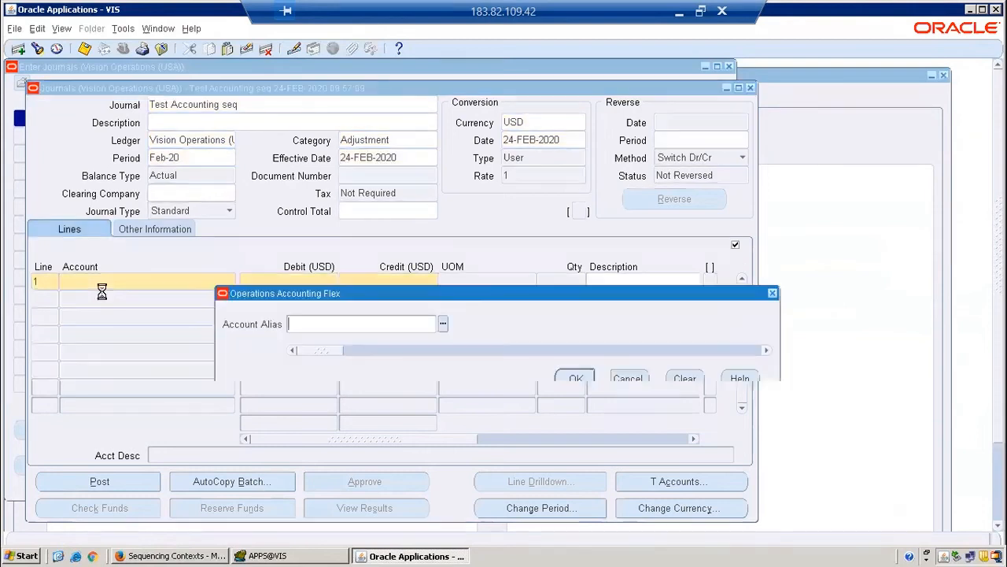
pyautogui.write('Audit Fee')
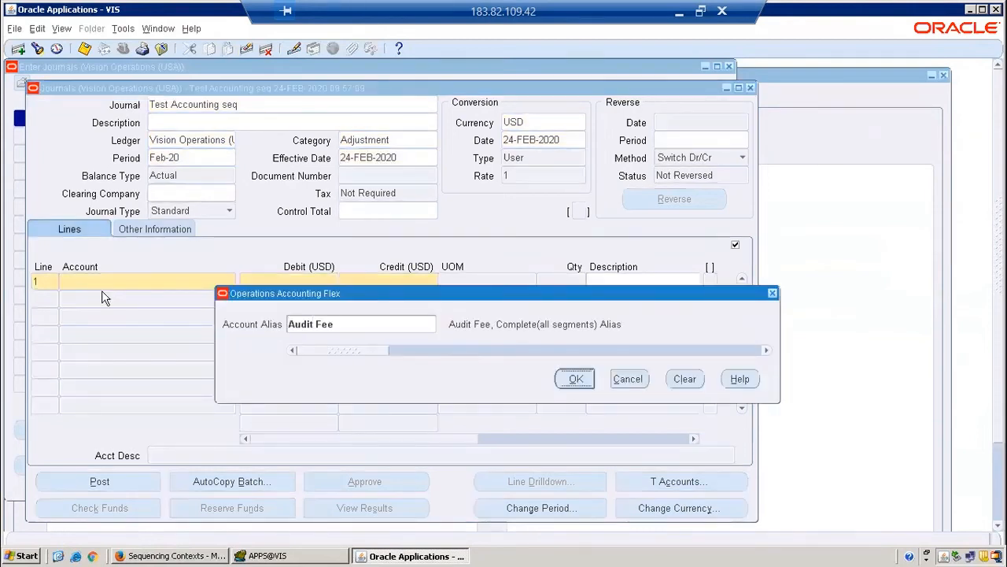
pyautogui.press('Return')
pyautogui.write('15000')
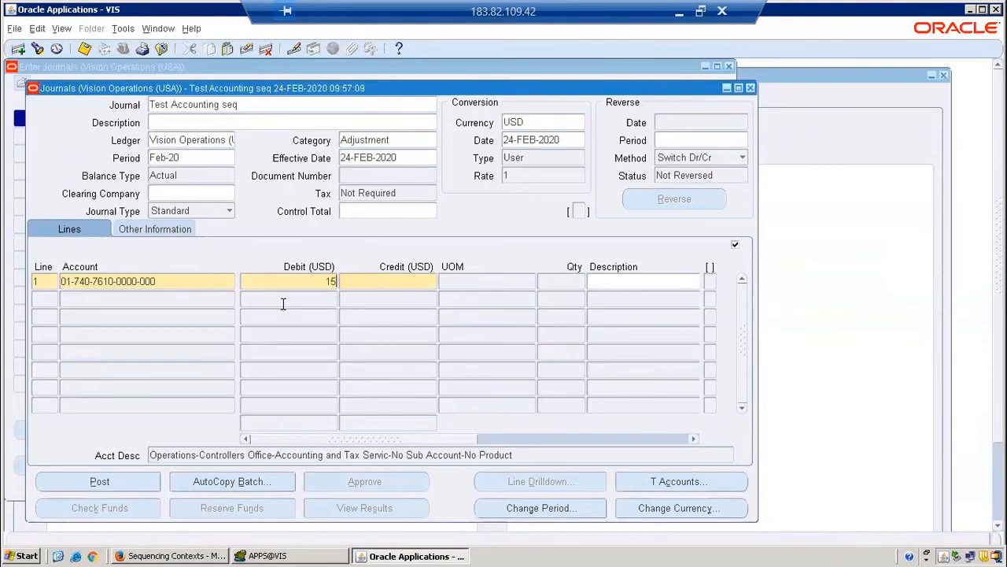
# - Enter journal line 2 with the Cash account alias, department 000 and a credit of 15000, and save the journal
pyautogui.click(218, 302)
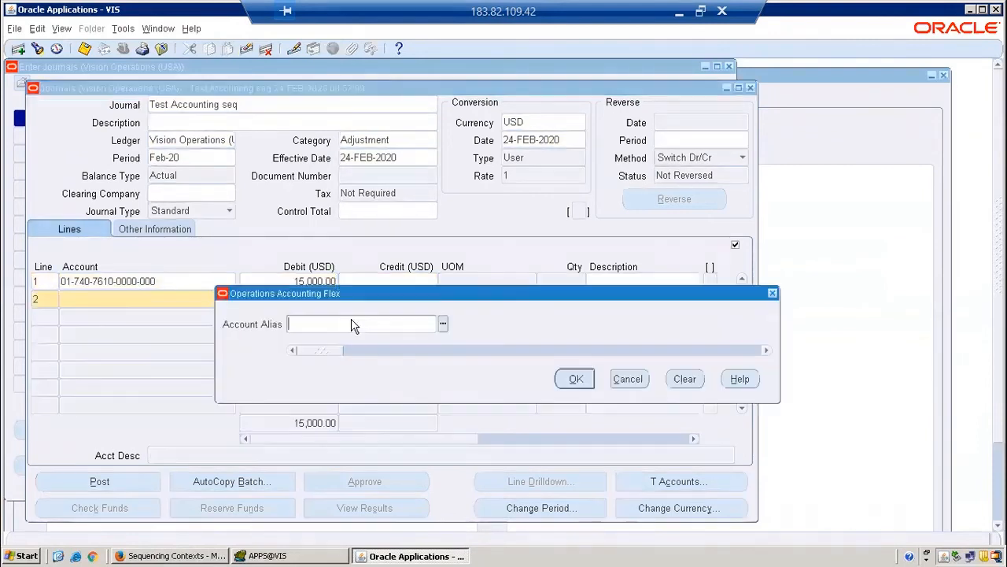
pyautogui.write('cash')
pyautogui.press('Tab')
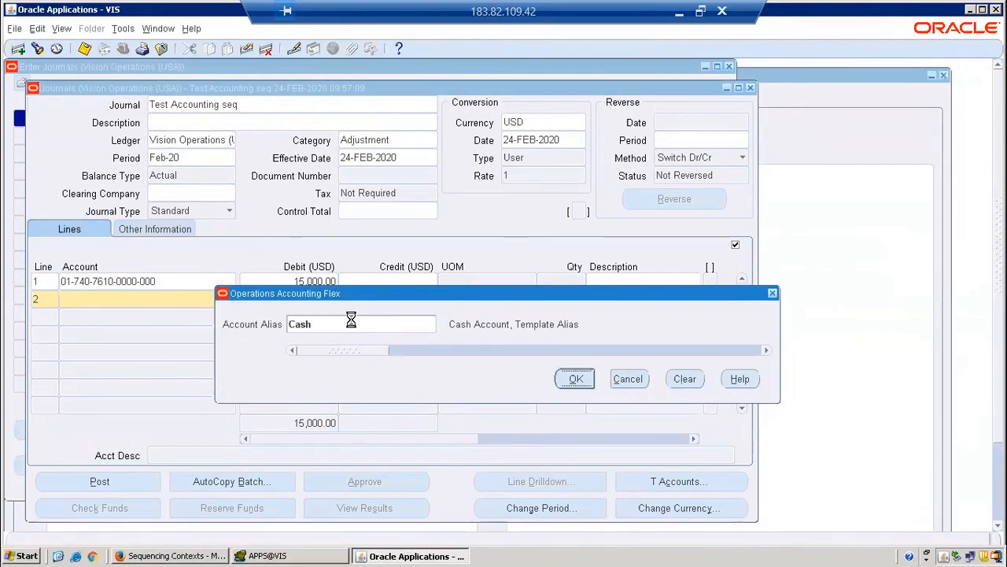
pyautogui.write('00')
pyautogui.press('Tab')
pyautogui.press('Return')
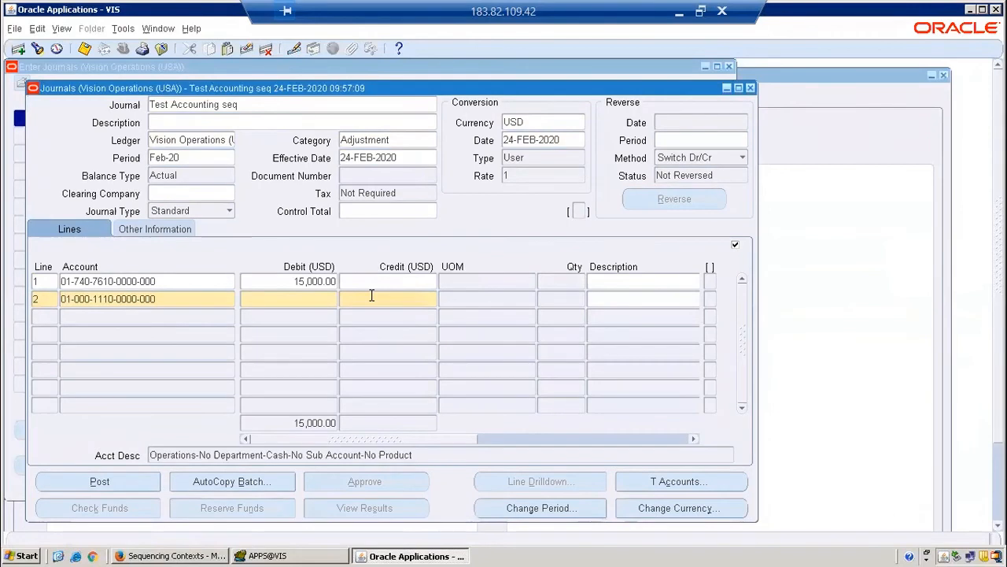
pyautogui.write('15000')
pyautogui.hotkey('ctrl', 's')
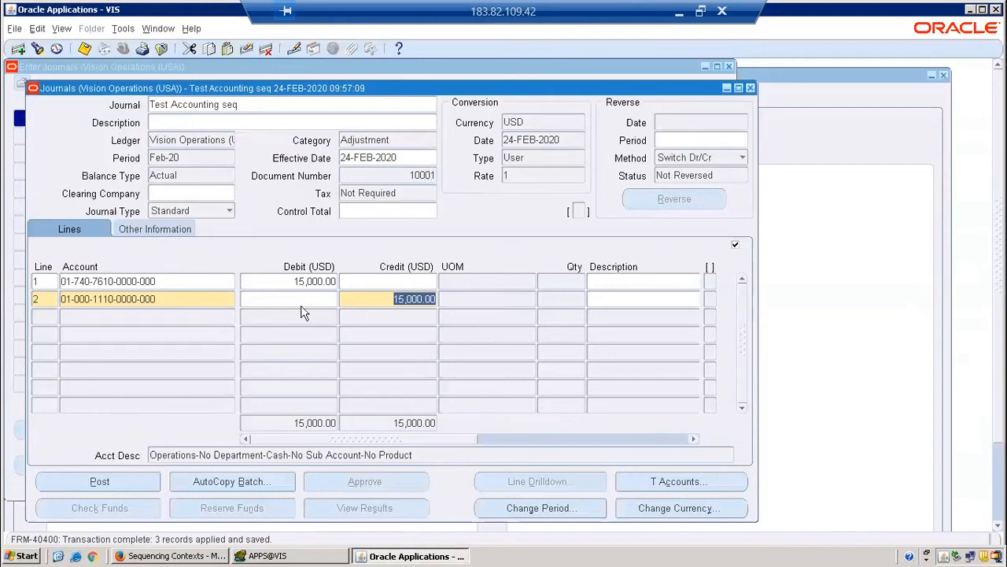
# - Check the unposted journal's accounting sequencing details, and submit the journal for posting
pyautogui.click(165, 228)
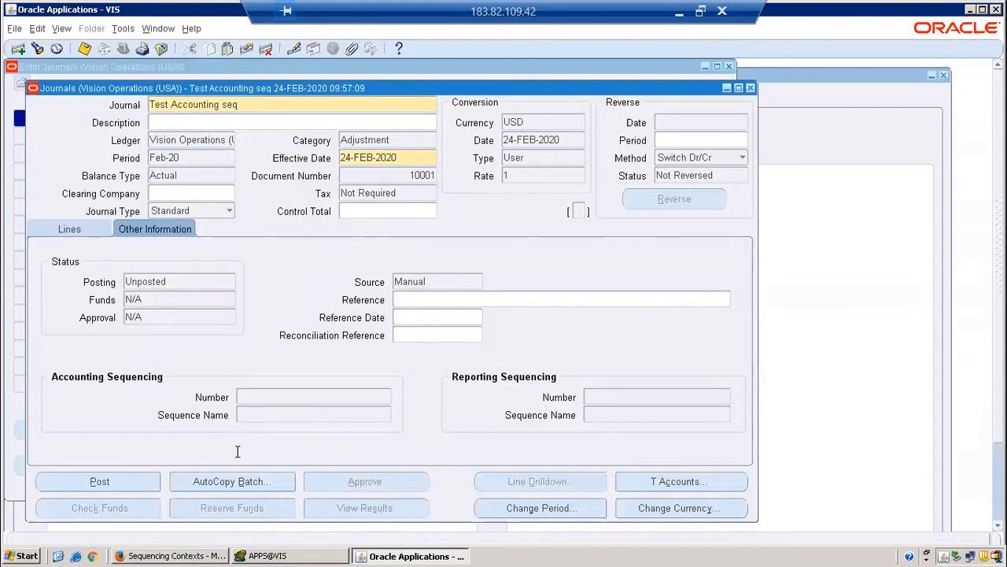
pyautogui.click(90, 228)
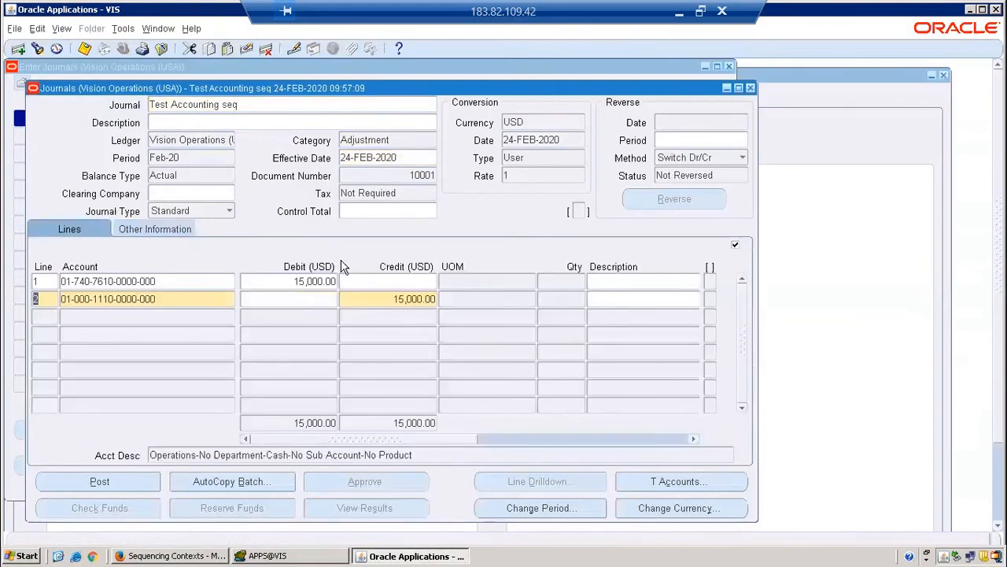
pyautogui.hotkey('ctrl', 's')
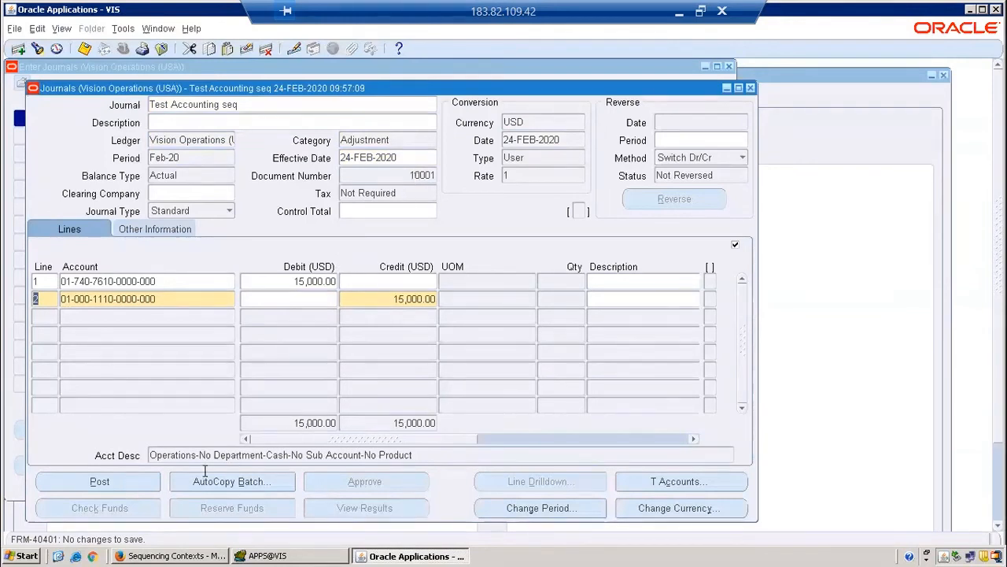
pyautogui.click(139, 484)
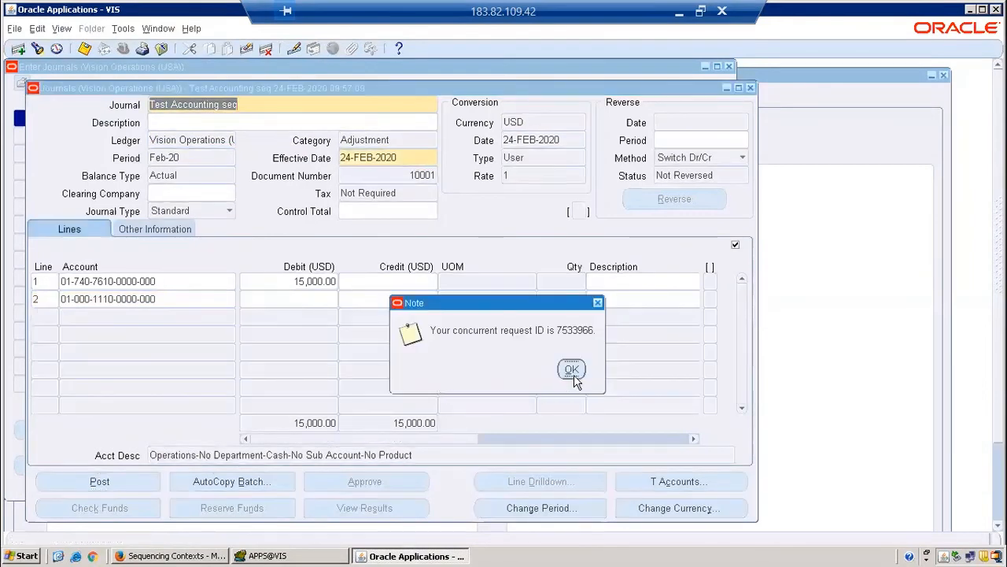
pyautogui.click(573, 370)
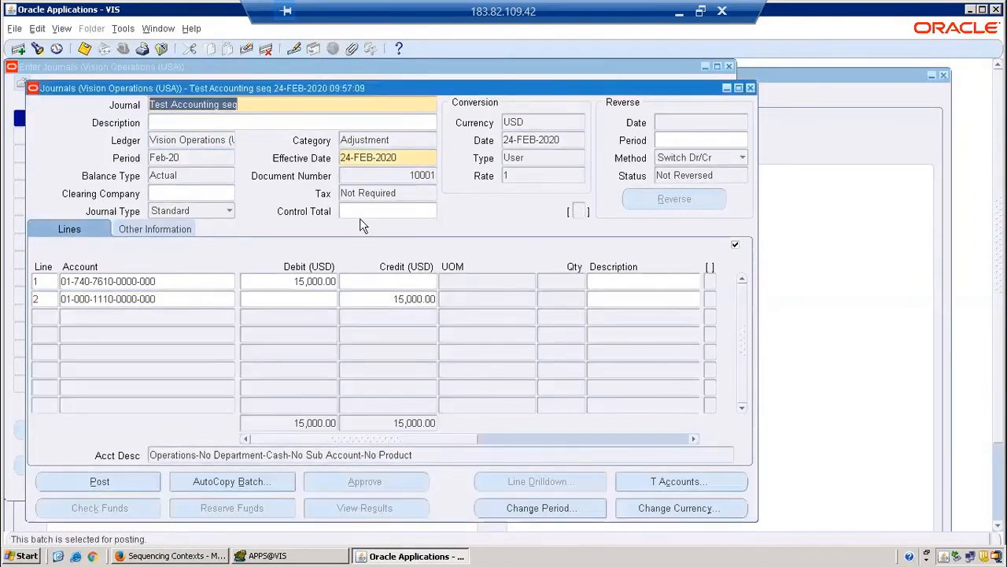
# - List all concurrent requests, refresh the list until the Posting: Single Ledger request completes, and return to the journal
pyautogui.click(61, 29)
pyautogui.press('q')
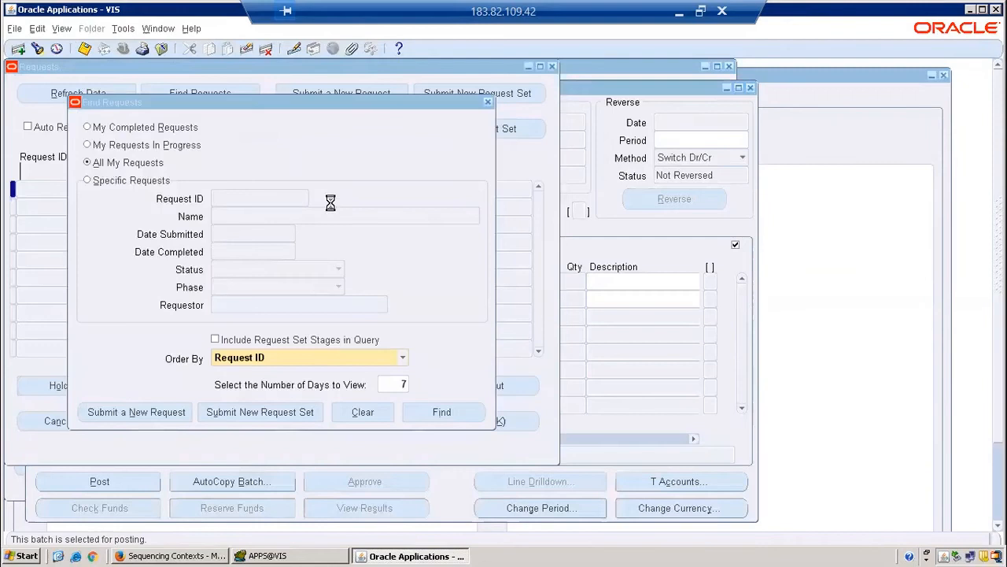
pyautogui.press('Return')
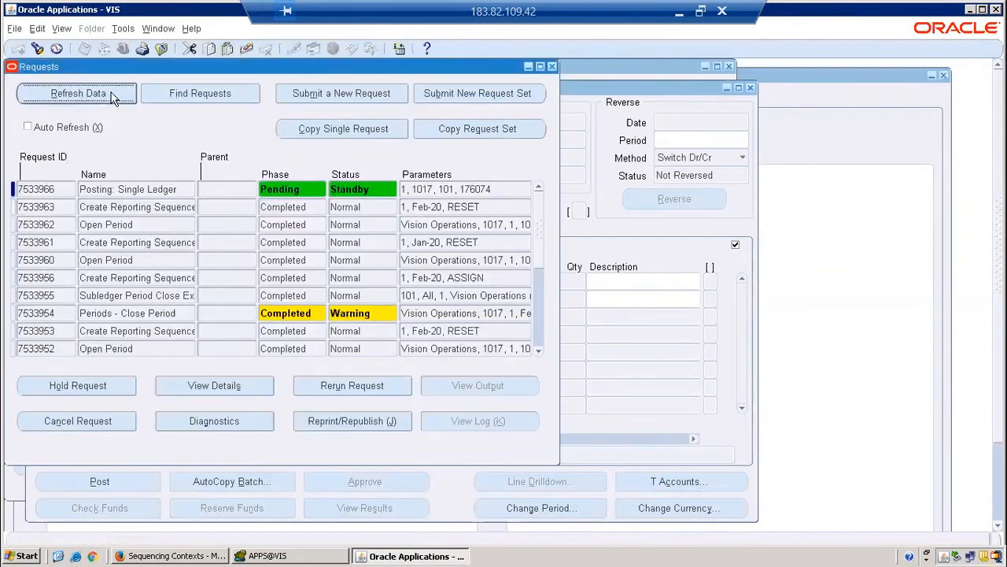
pyautogui.click(79, 94)
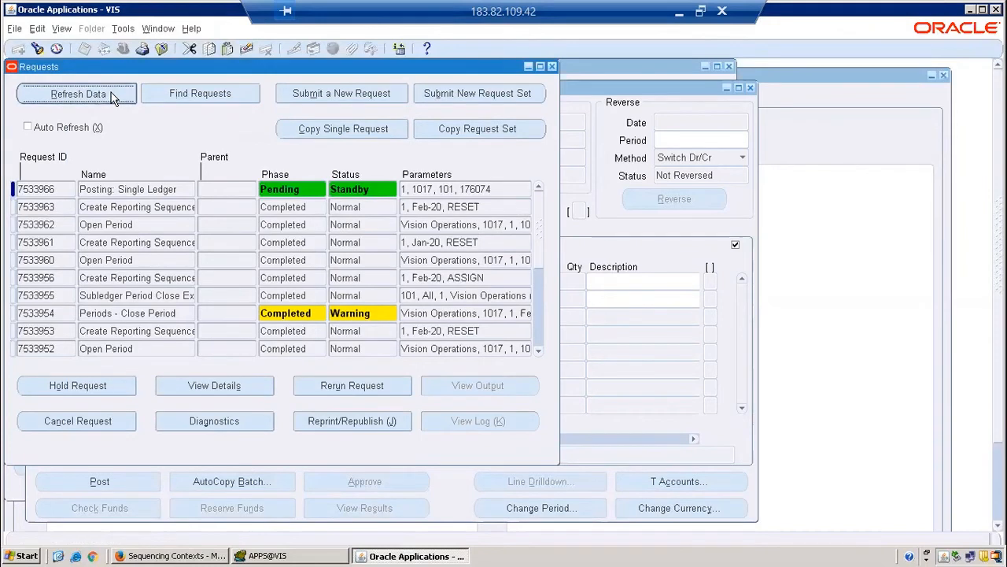
pyautogui.click(79, 93)
pyautogui.click(111, 96)
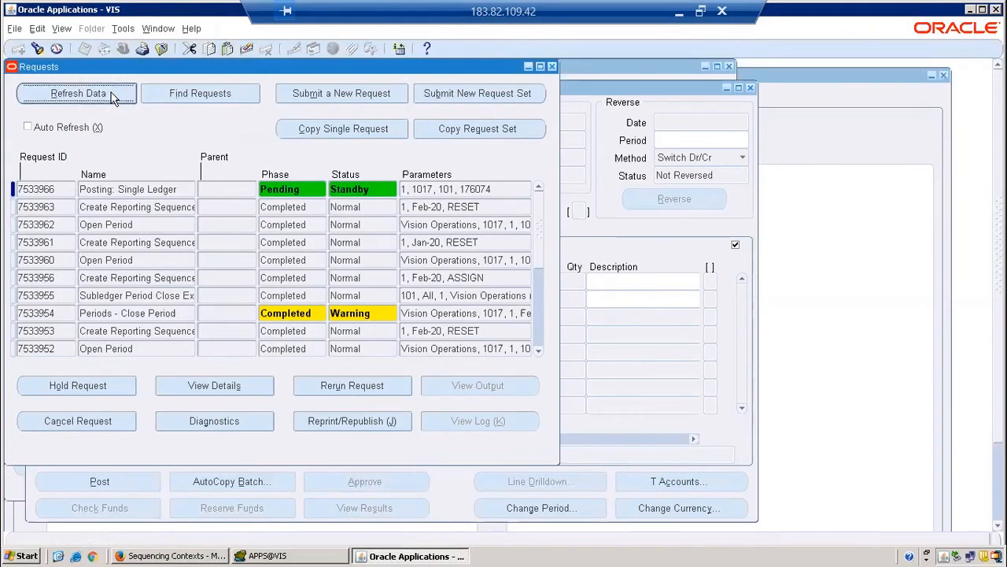
pyautogui.click(112, 96)
pyautogui.click(111, 96)
pyautogui.click(111, 96)
pyautogui.click(112, 96)
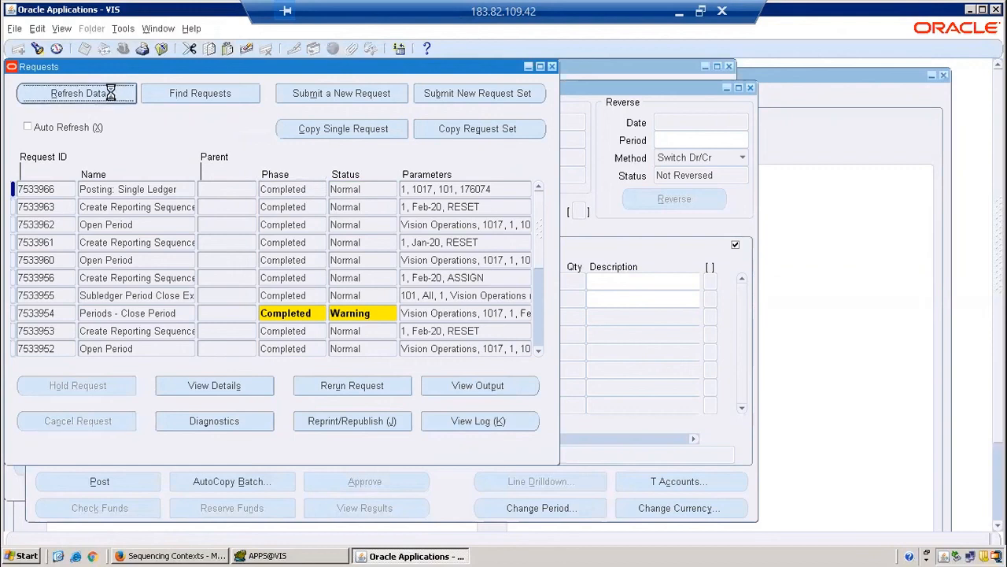
pyautogui.click(552, 67)
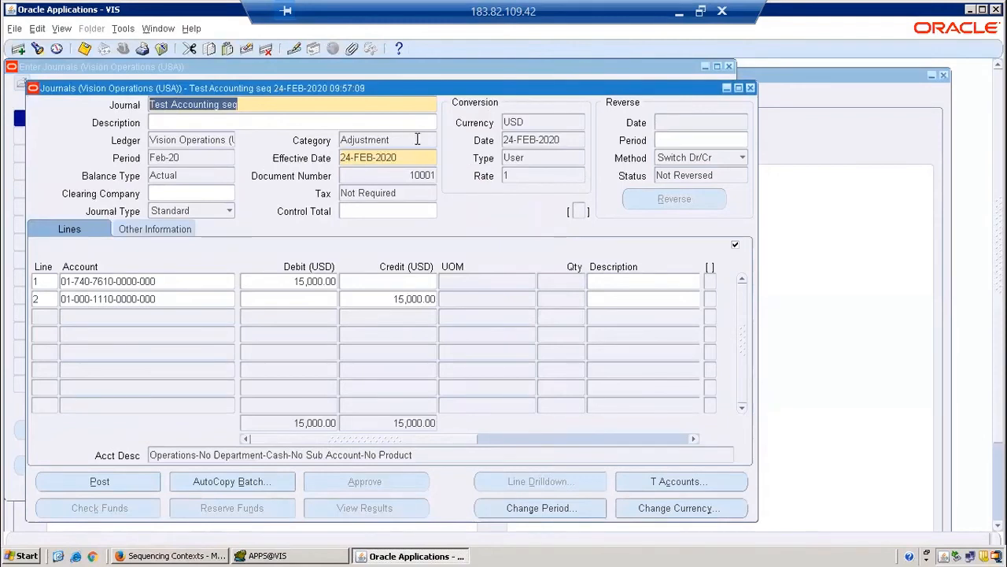
# - Requery the Test Accounting seq journal and examine its posting status, accounting sequence name and sequence number
pyautogui.press('F11')
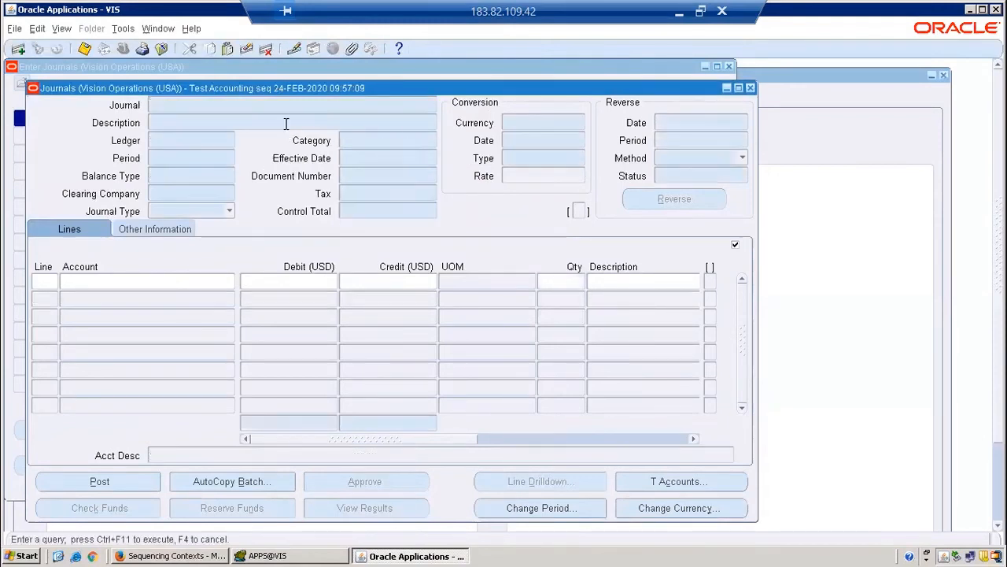
pyautogui.write('Test Accounting seq')
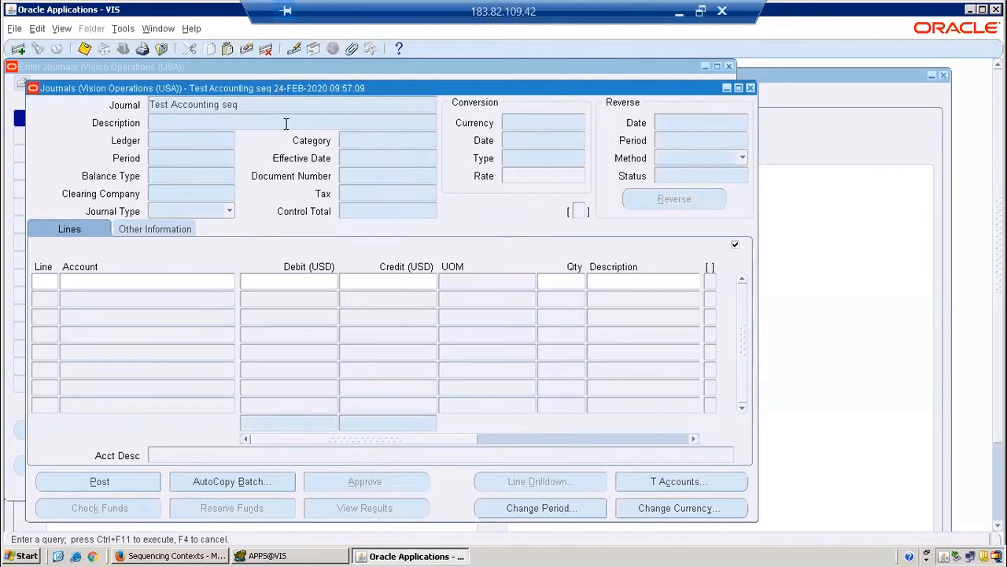
pyautogui.hotkey('ctrl', 'F11')
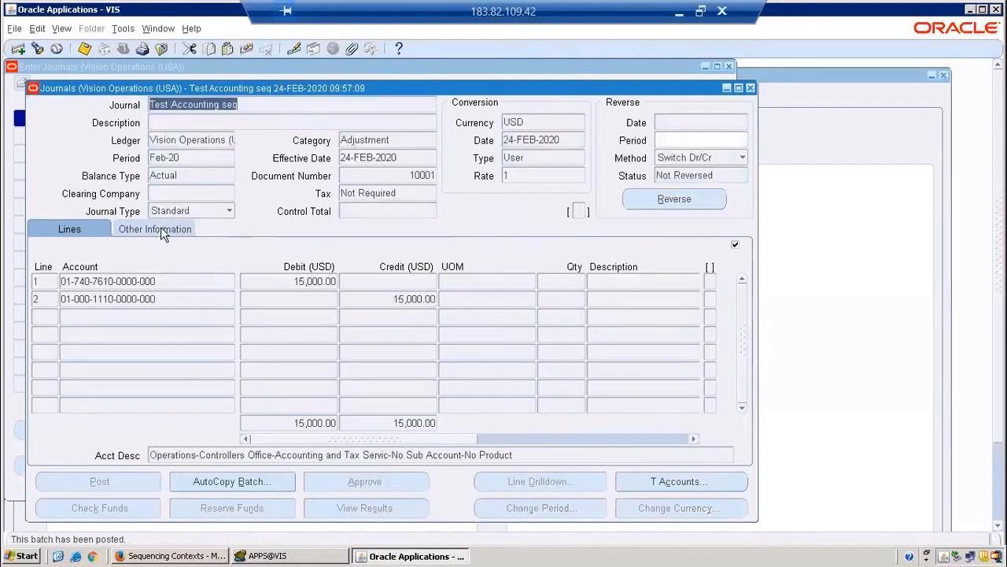
pyautogui.click(160, 228)
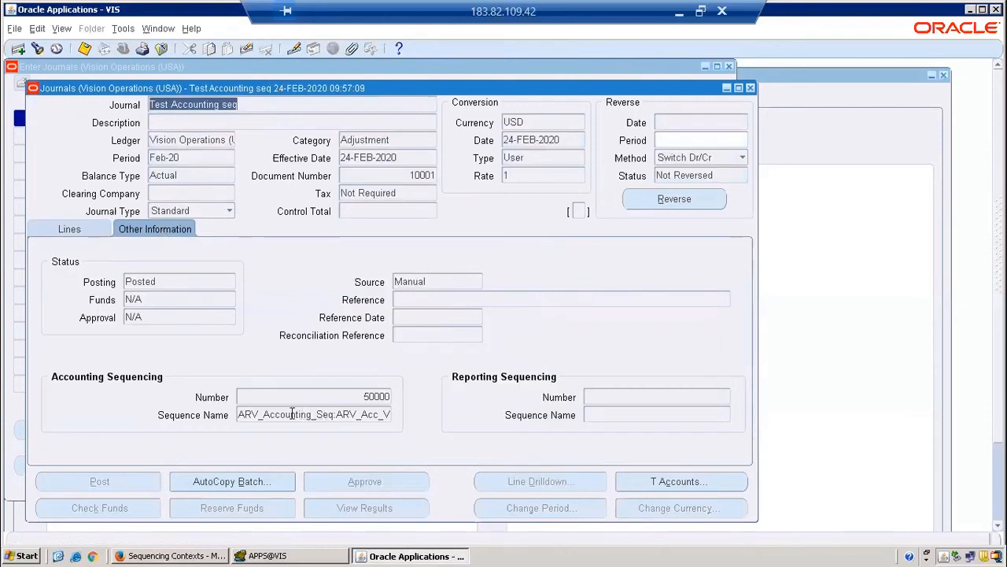
pyautogui.moveTo(298, 414); pyautogui.dragTo(404, 418)
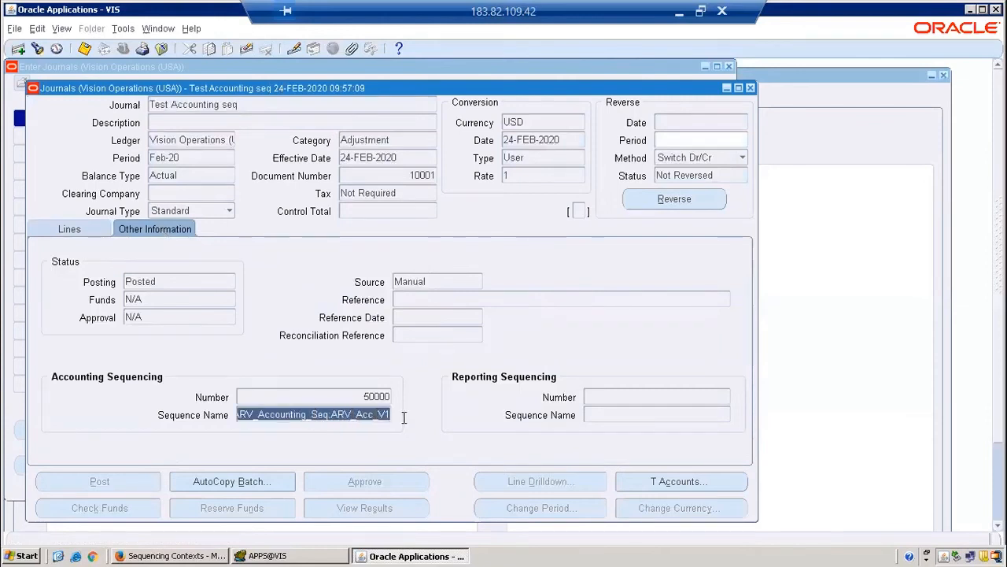
pyautogui.doubleClick(365, 396)
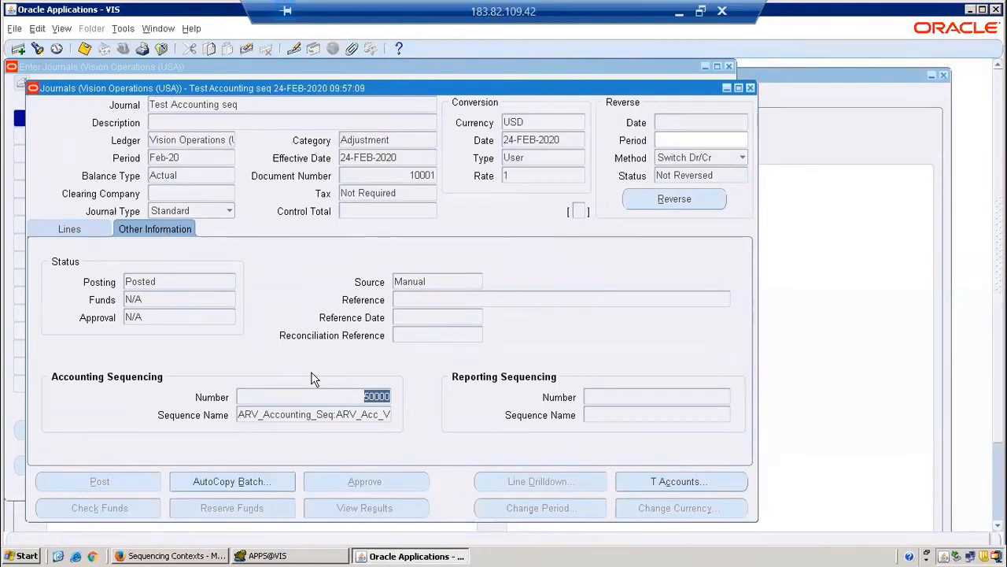
pyautogui.click(84, 236)
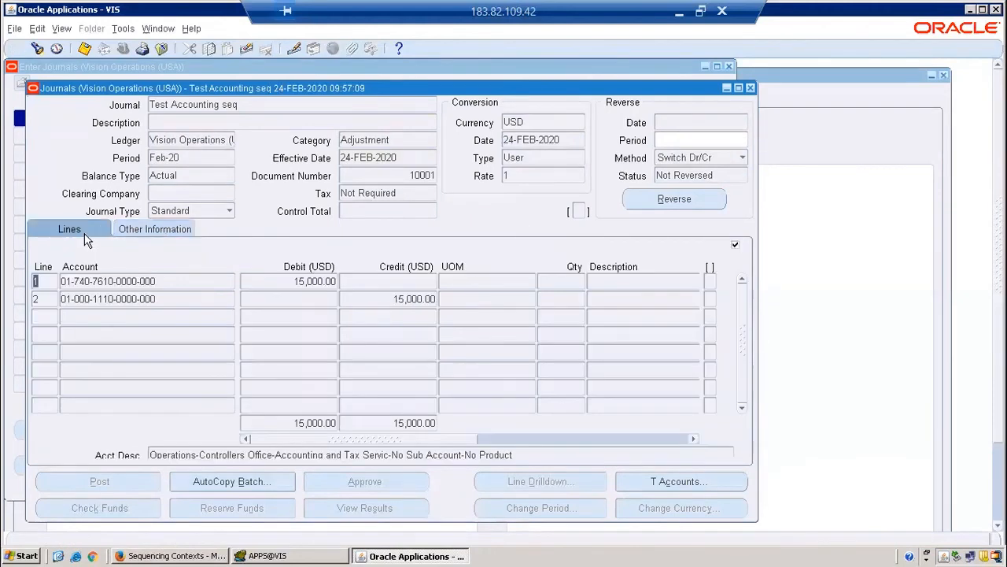
# - Review the posted Test Accounting seq journal's accounting sequencing details, and close the journal windows
pyautogui.click(151, 231)
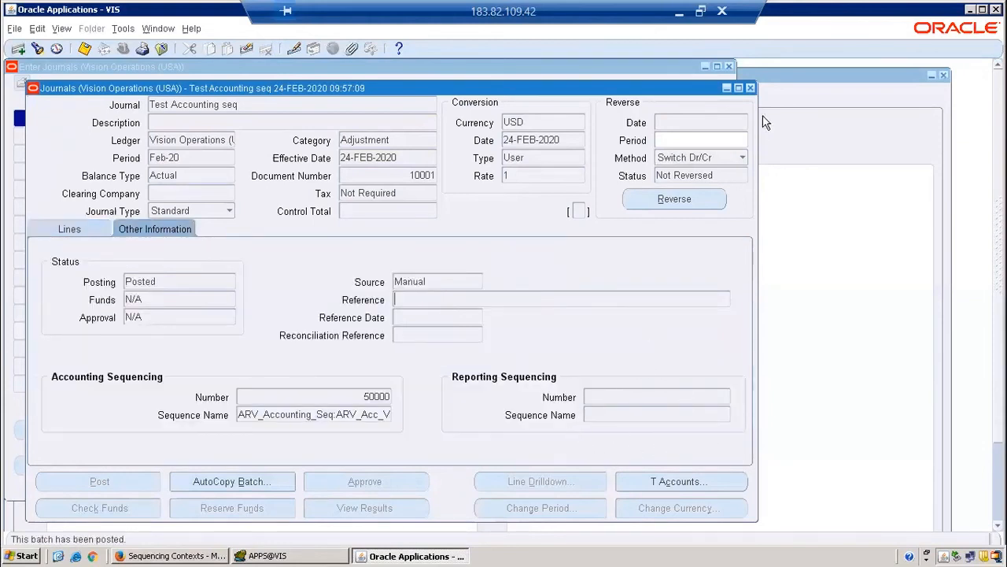
pyautogui.click(750, 87)
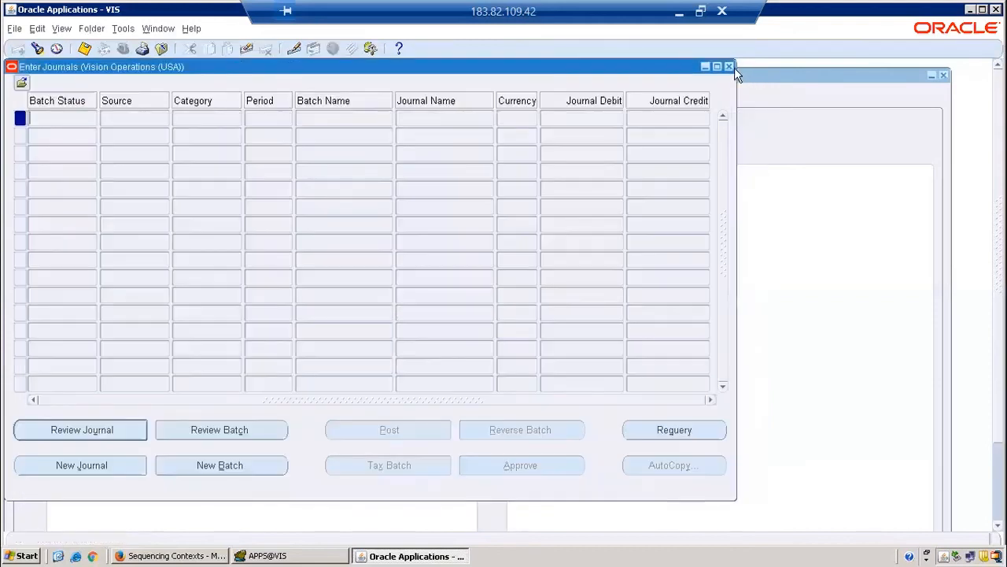
pyautogui.click(729, 67)
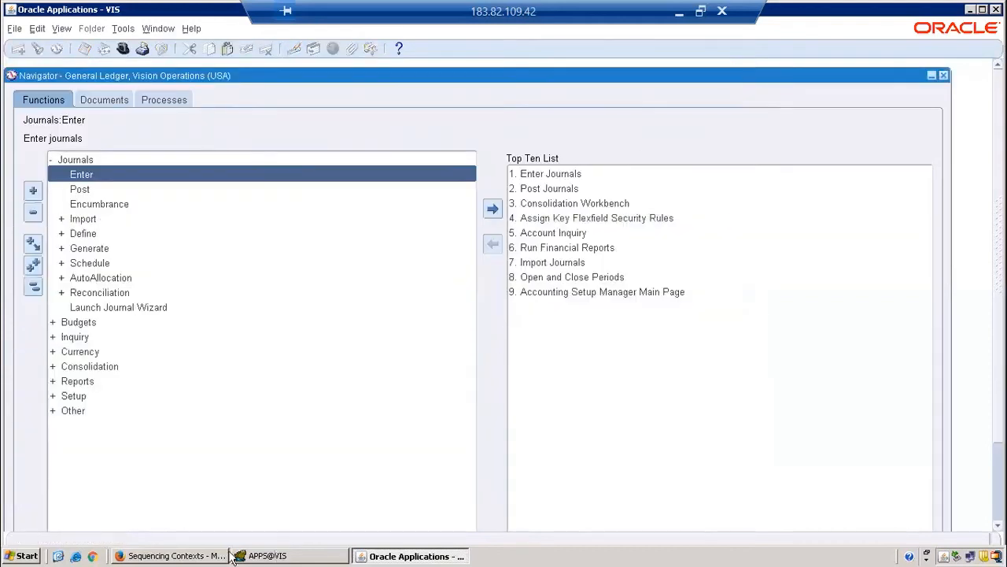
# - Open the accounting sequence definition page found under Setup, Financials, Sequences, Accounting, switching to Firefox
pyautogui.click(34, 288)
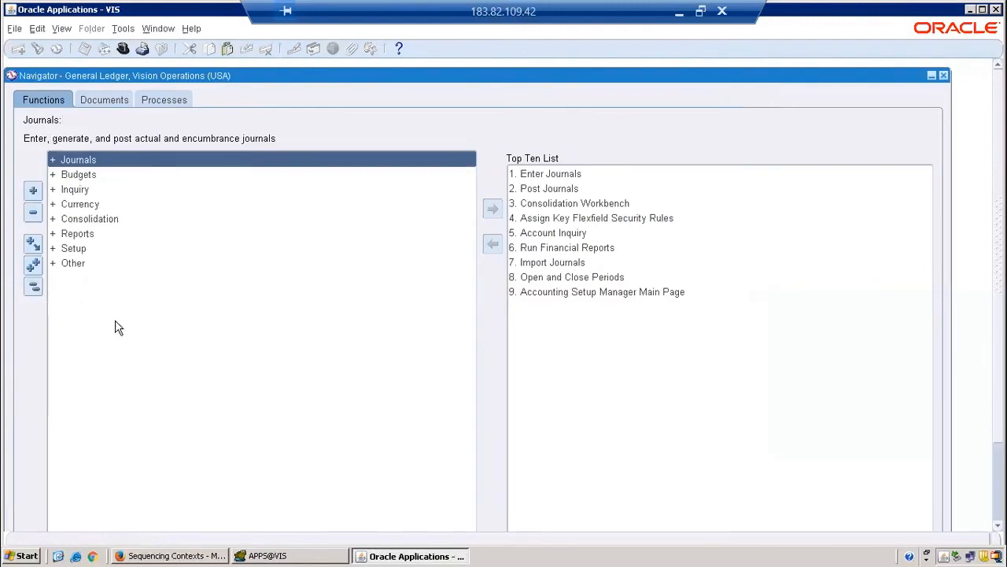
pyautogui.click(86, 252)
pyautogui.doubleClick(84, 250)
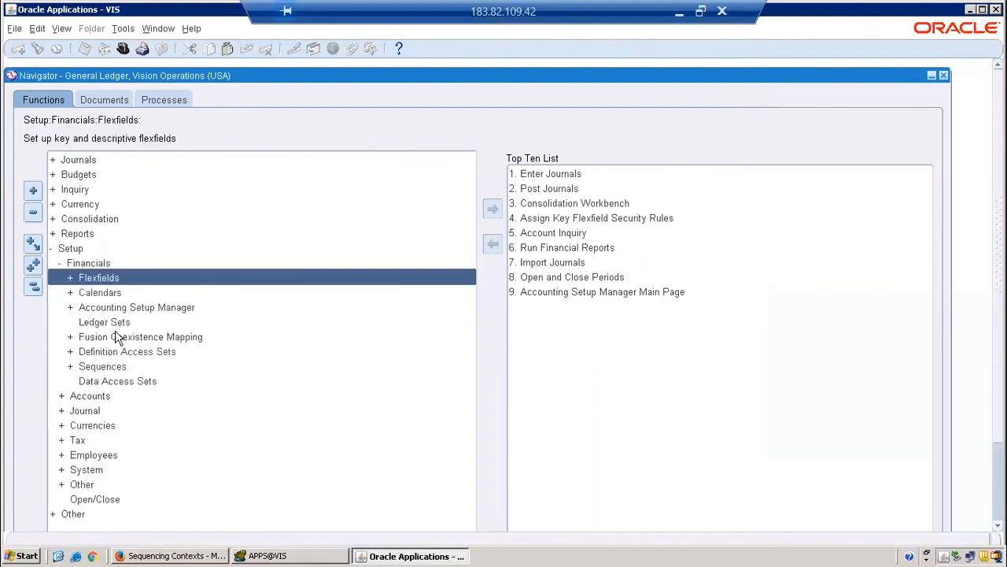
pyautogui.doubleClick(109, 370)
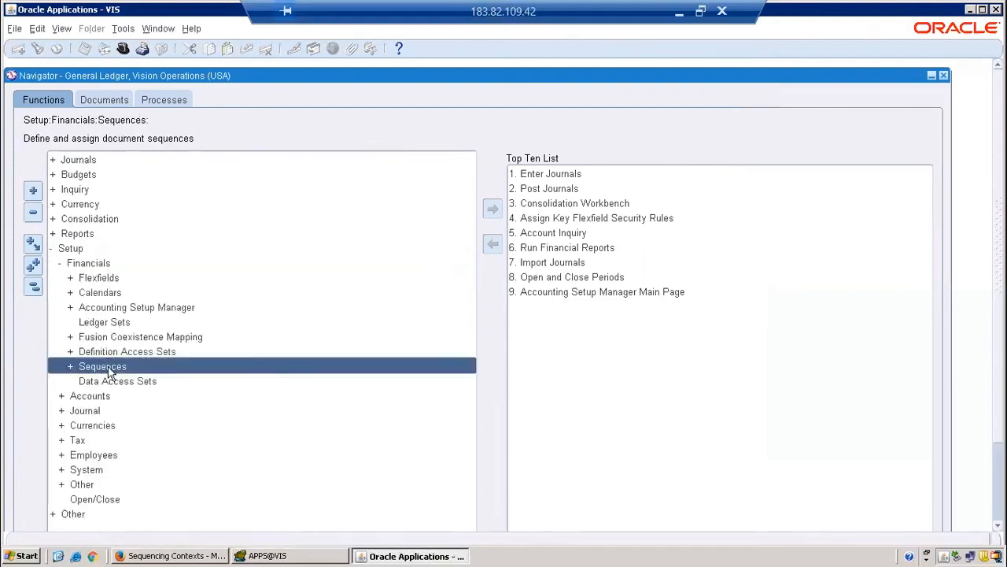
pyautogui.doubleClick(126, 396)
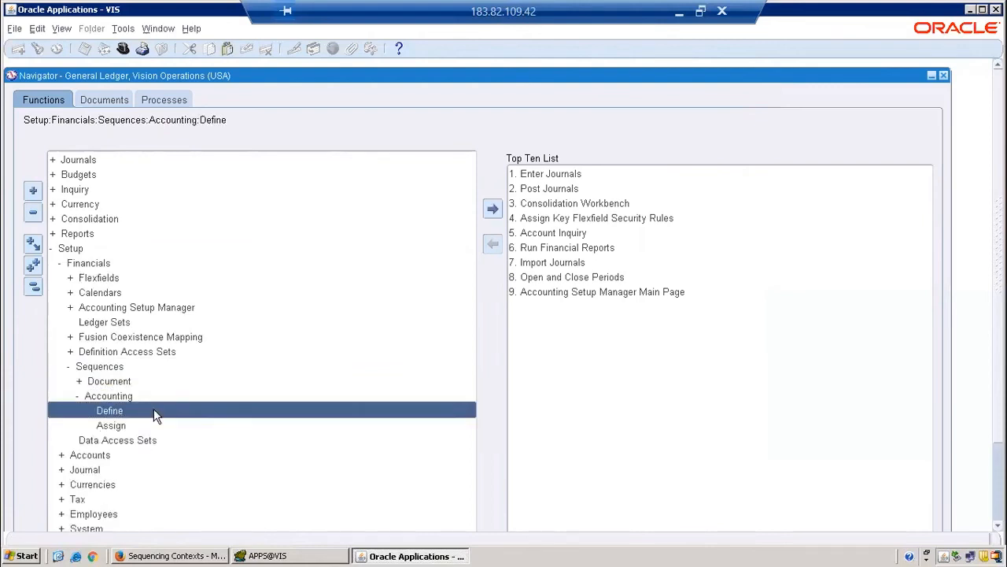
pyautogui.click(211, 555)
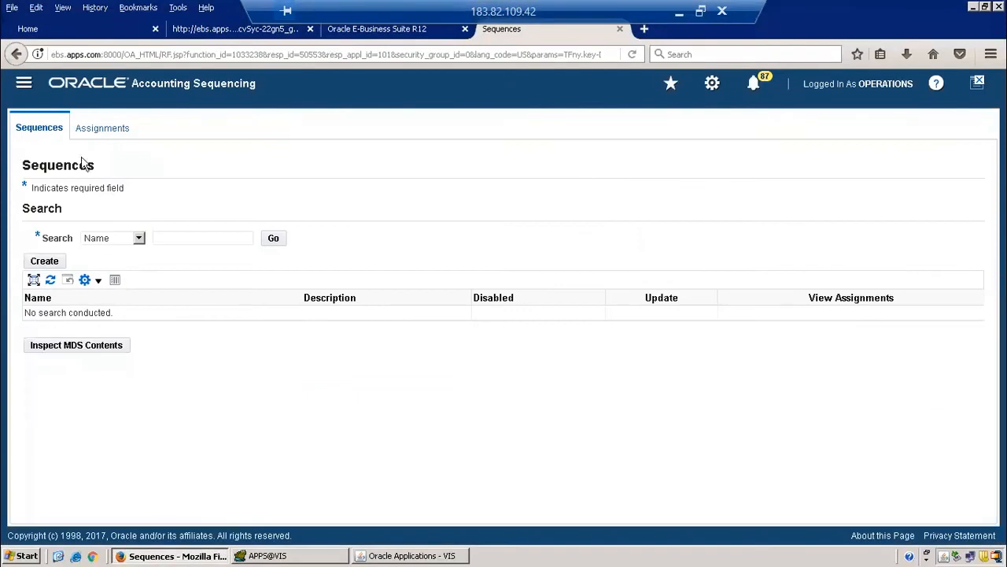
# - Search the sequences by name for X% and open XXX_Rep for updating
pyautogui.click(176, 236)
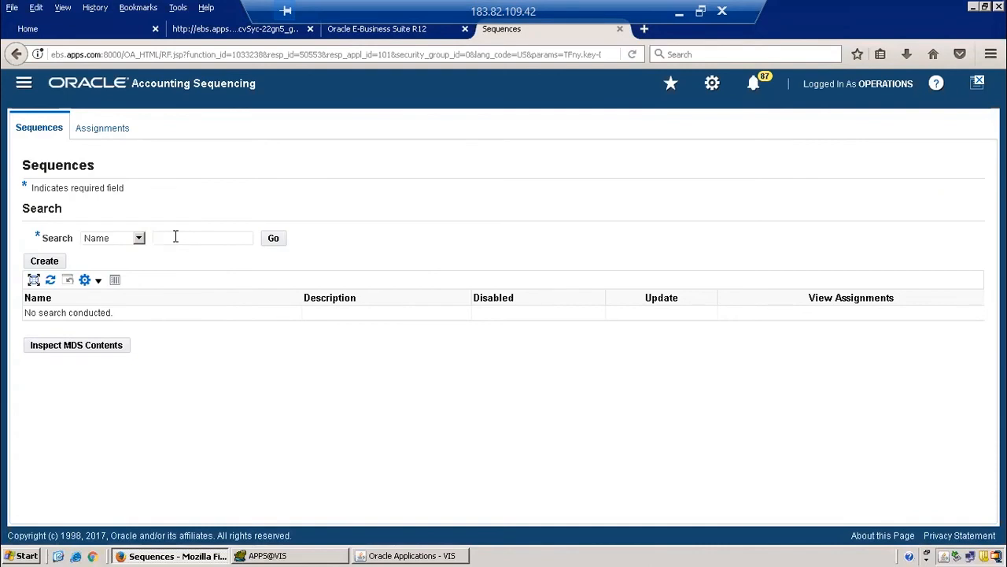
pyautogui.write('X%')
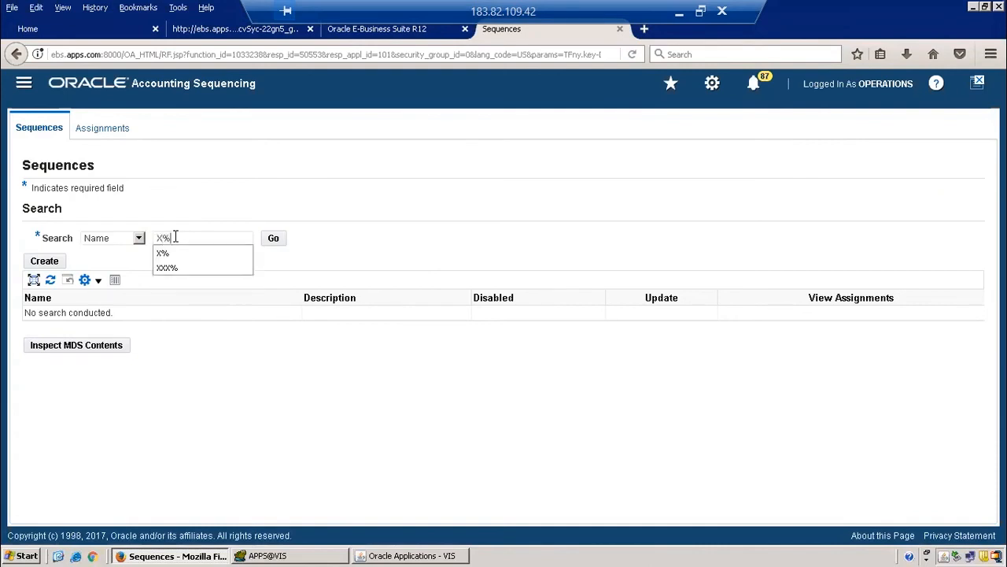
pyautogui.click(277, 239)
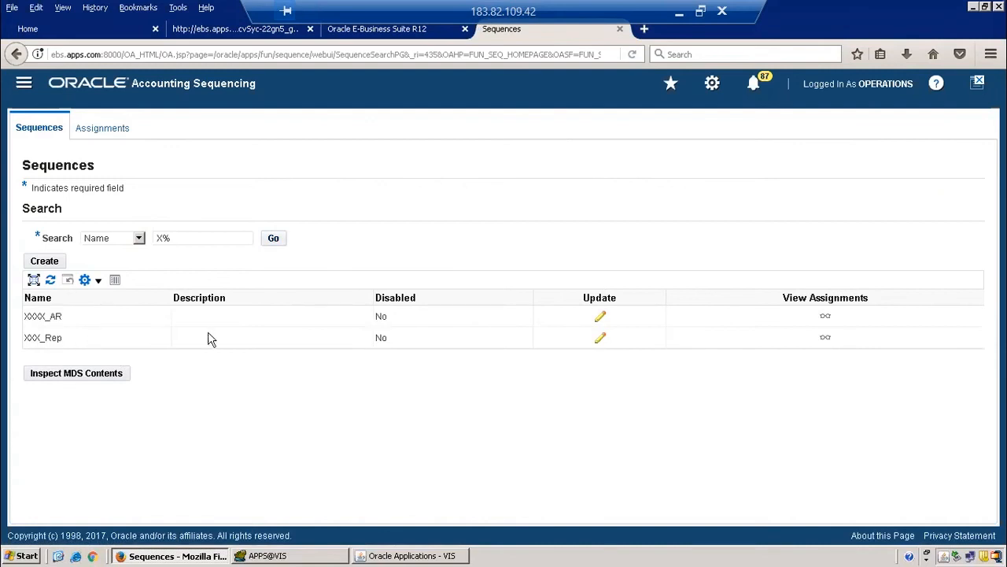
pyautogui.click(601, 340)
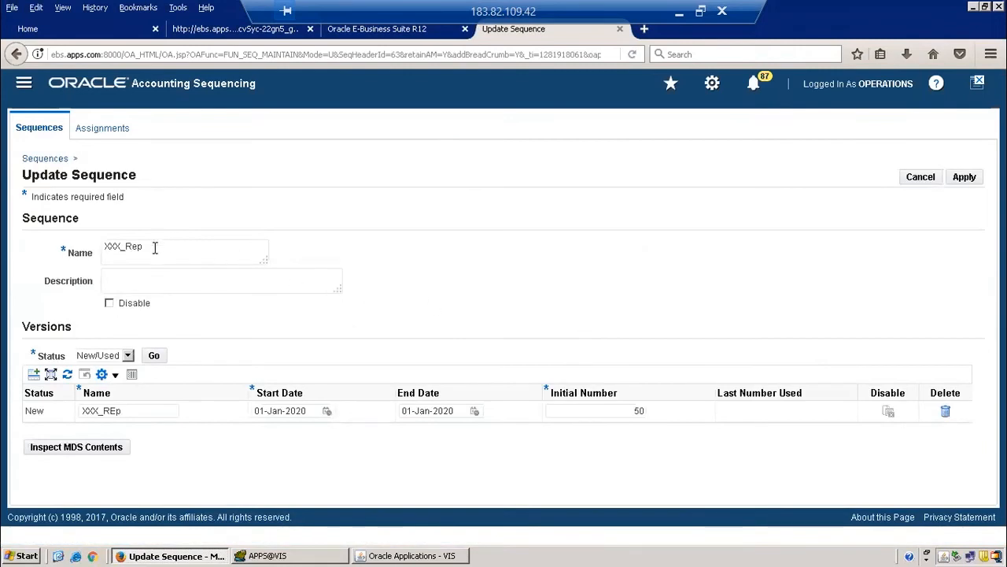
# - Rename the sequence as ARV_Reporting and its version as ARV_Rep_V1
pyautogui.moveTo(143, 247); pyautogui.dragTo(78, 245)
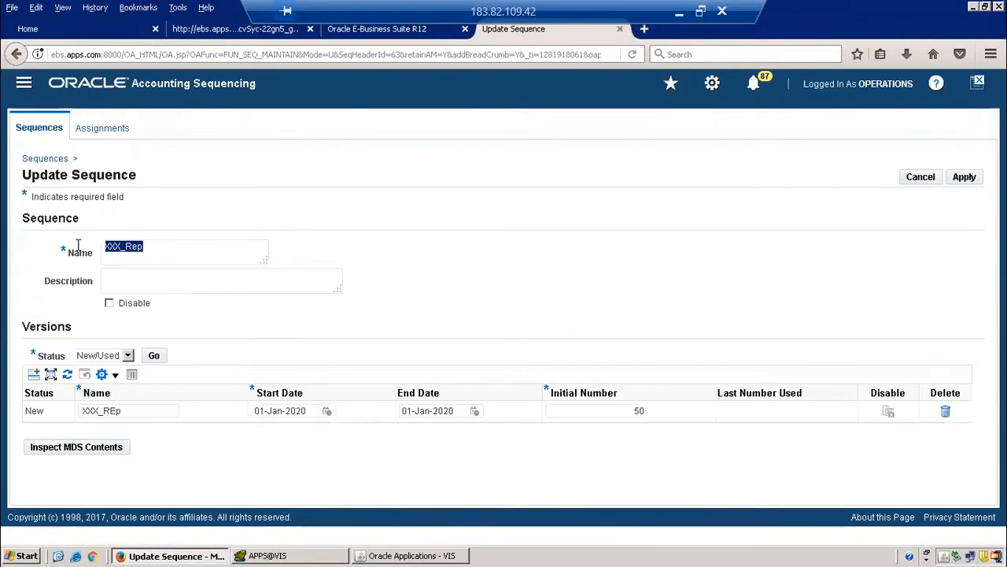
pyautogui.write('ARV')
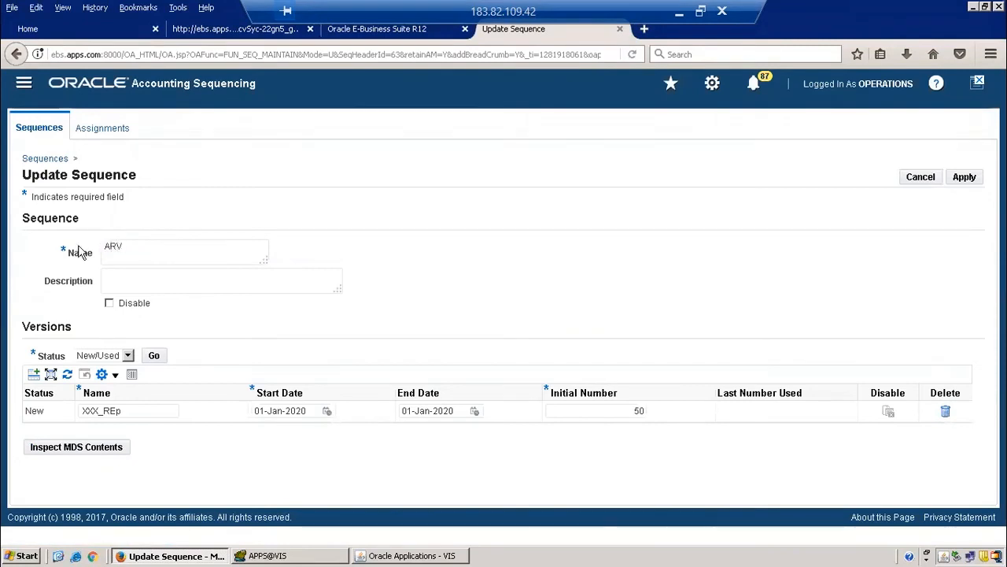
pyautogui.write('_Reporting')
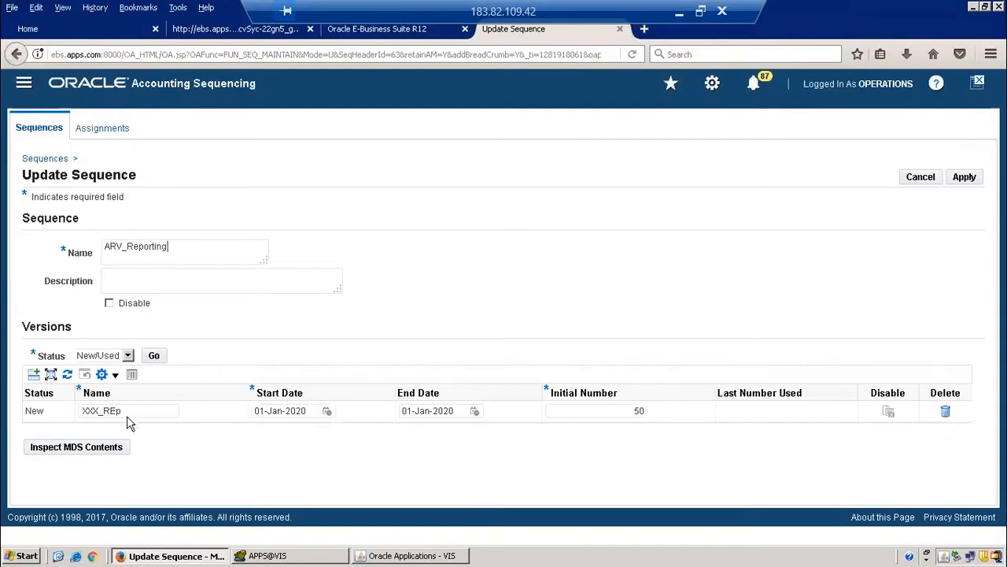
pyautogui.moveTo(82, 410); pyautogui.dragTo(75, 407)
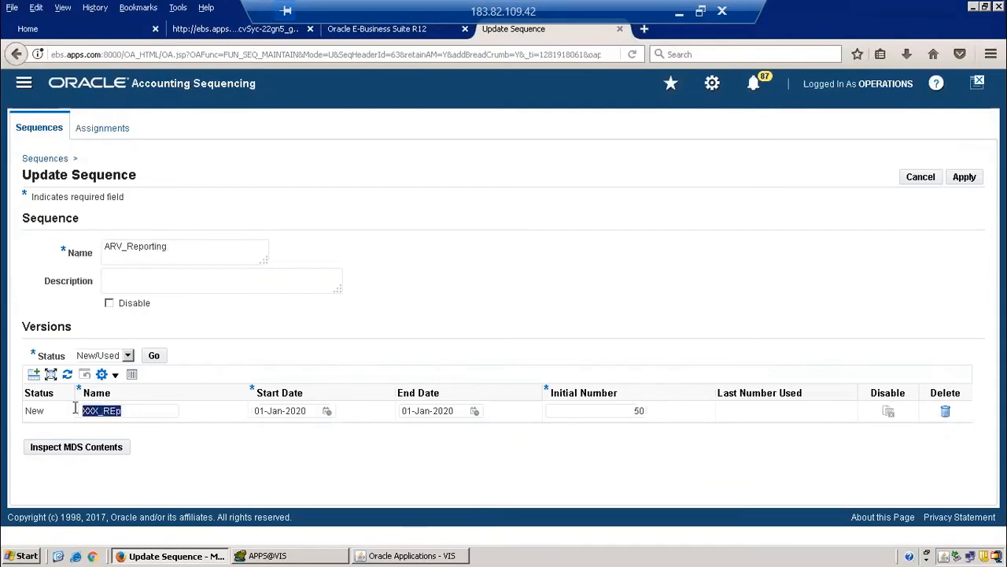
pyautogui.write('ARV_RE')
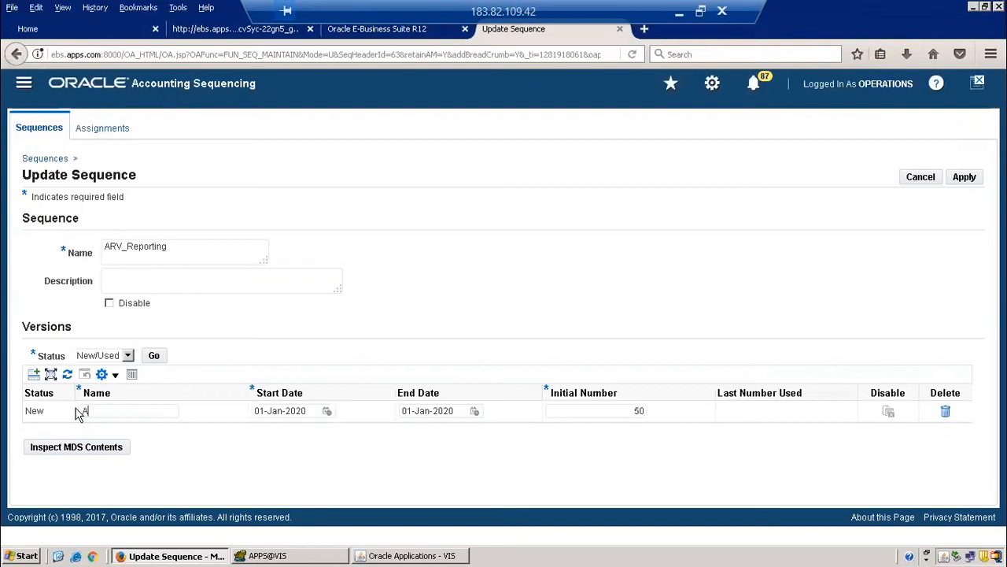
pyautogui.press('BackSpace')
pyautogui.write('ep_V')
# - Set the version's start date to 01-Feb-2020 and its initial number to 500, and try to apply the changes
pyautogui.click(318, 409)
pyautogui.moveTo(308, 410); pyautogui.dragTo(229, 407)
pyautogui.write('01-feb')
pyautogui.press('Down')
pyautogui.press('Return')
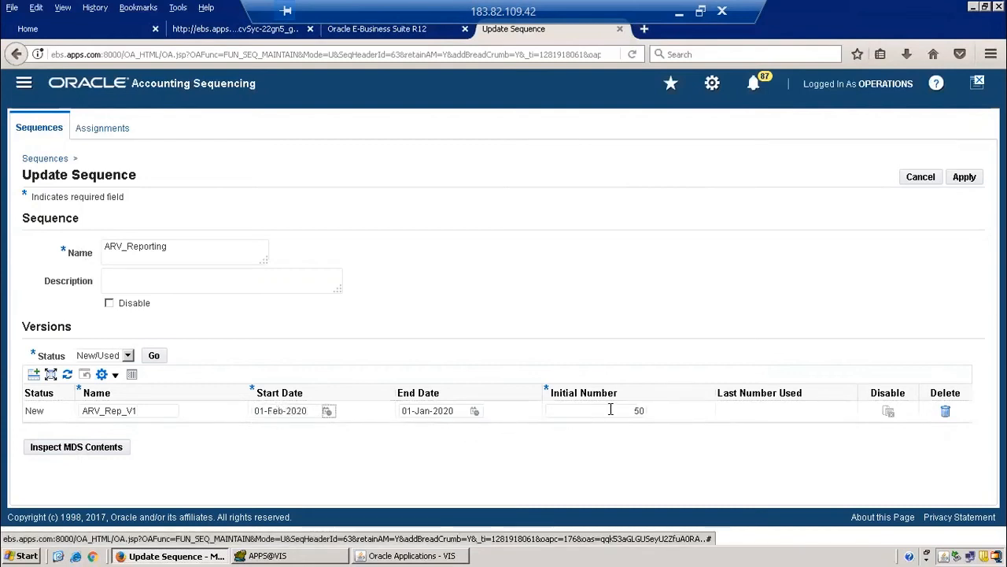
pyautogui.doubleClick(653, 409)
pyautogui.write('500')
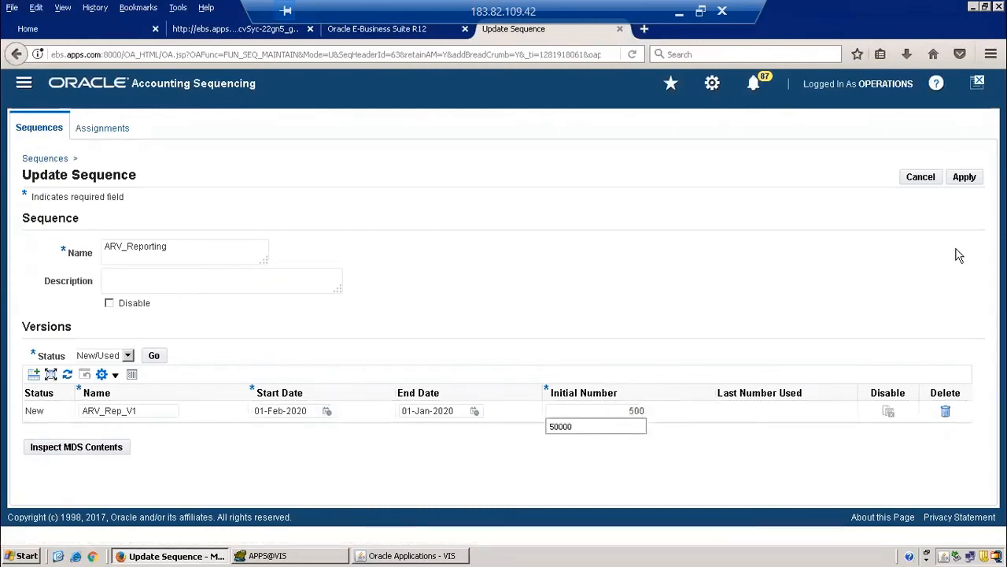
pyautogui.click(964, 178)
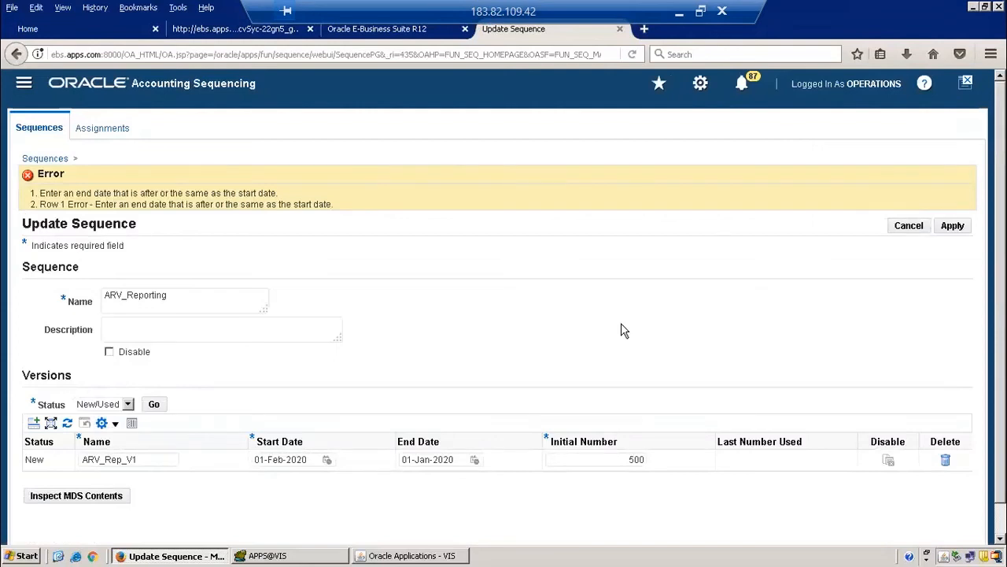
# - Clear the version's end date and apply the sequence update
pyautogui.click(456, 458)
pyautogui.press('BackSpace')
pyautogui.press('BackSpace')
pyautogui.press('BackSpace')
pyautogui.press('BackSpace')
pyautogui.press('BackSpace')
pyautogui.press('BackSpace')
pyautogui.press('BackSpace')
pyautogui.press('BackSpace')
pyautogui.press('BackSpace')
pyautogui.press('BackSpace')
pyautogui.press('BackSpace')
pyautogui.click(953, 227)
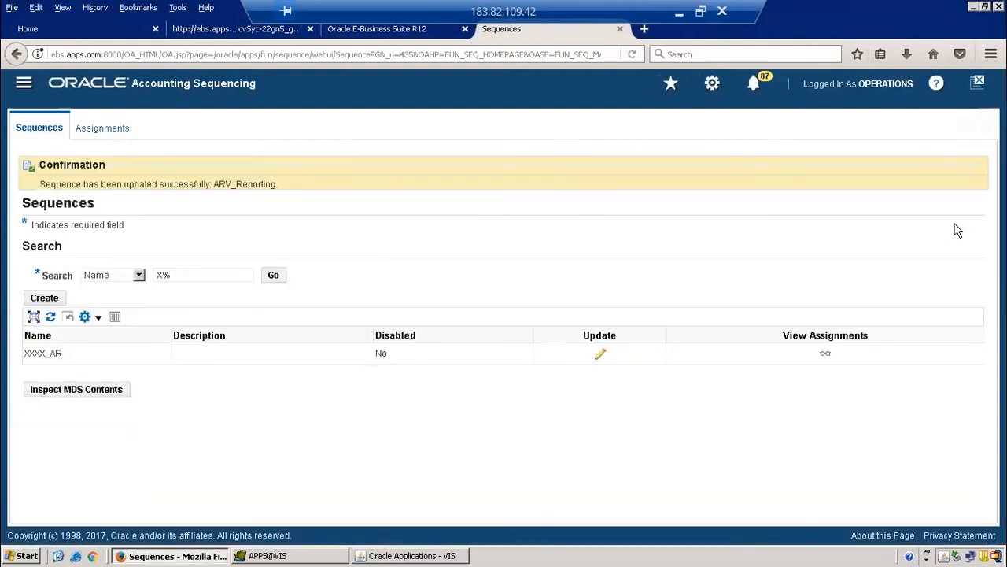
# - Search the sequences by name for ARV% and view the assignments of ARV_Reporting
pyautogui.click(274, 279)
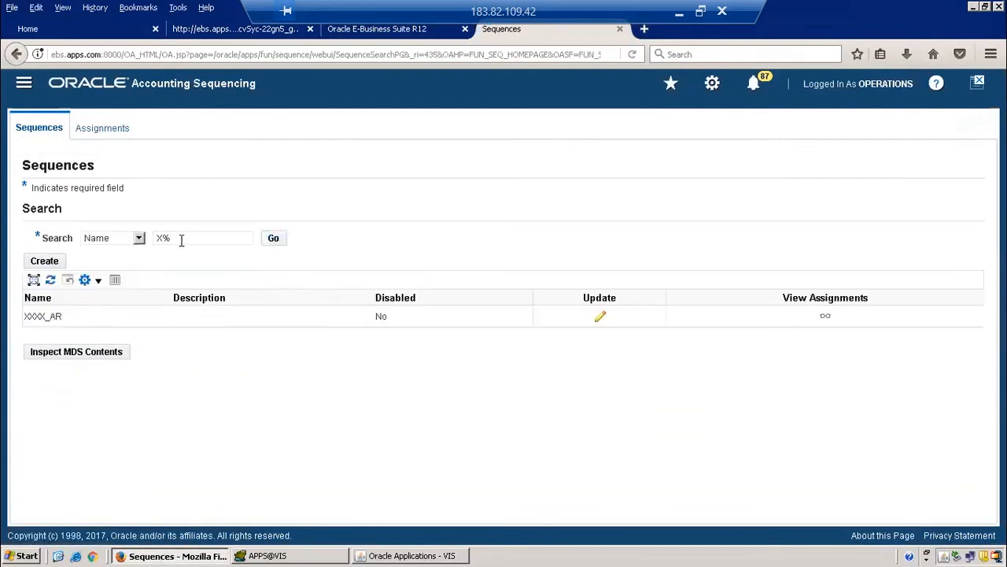
pyautogui.moveTo(177, 239); pyautogui.dragTo(144, 236)
pyautogui.write('ARV%')
pyautogui.click(277, 238)
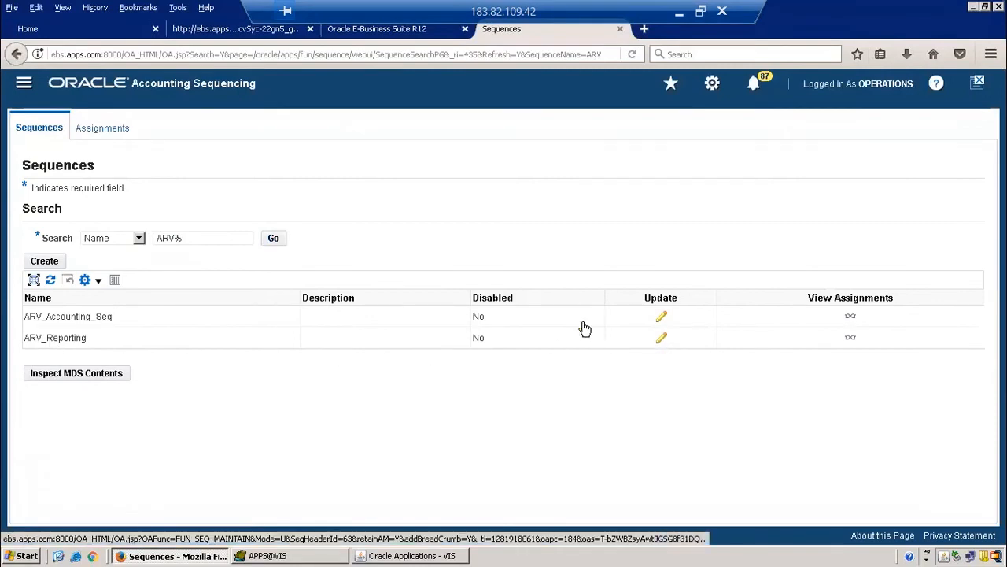
pyautogui.click(849, 341)
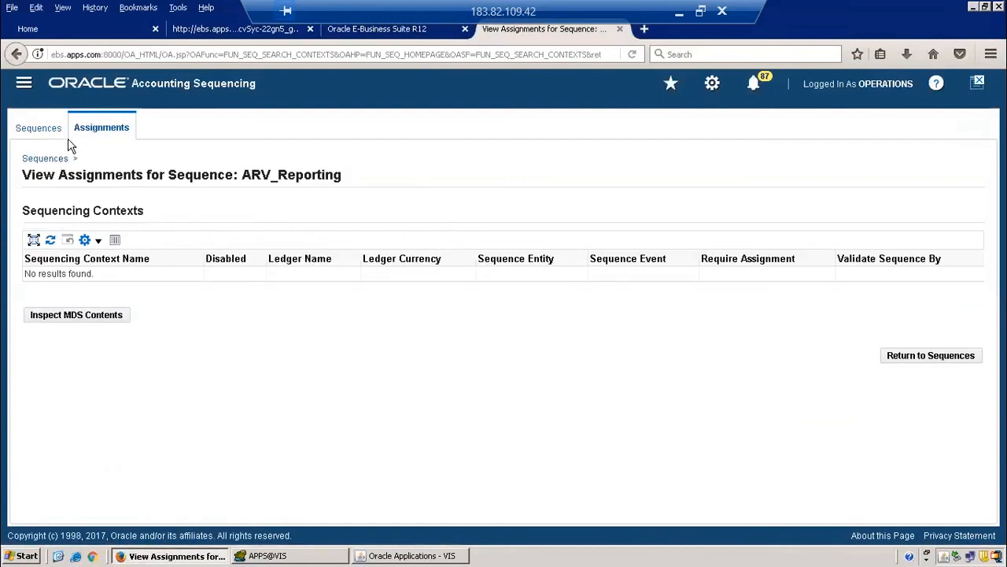
# - Search the sequencing contexts by name for X% and open XXX_REp_Cont for updating
pyautogui.click(101, 131)
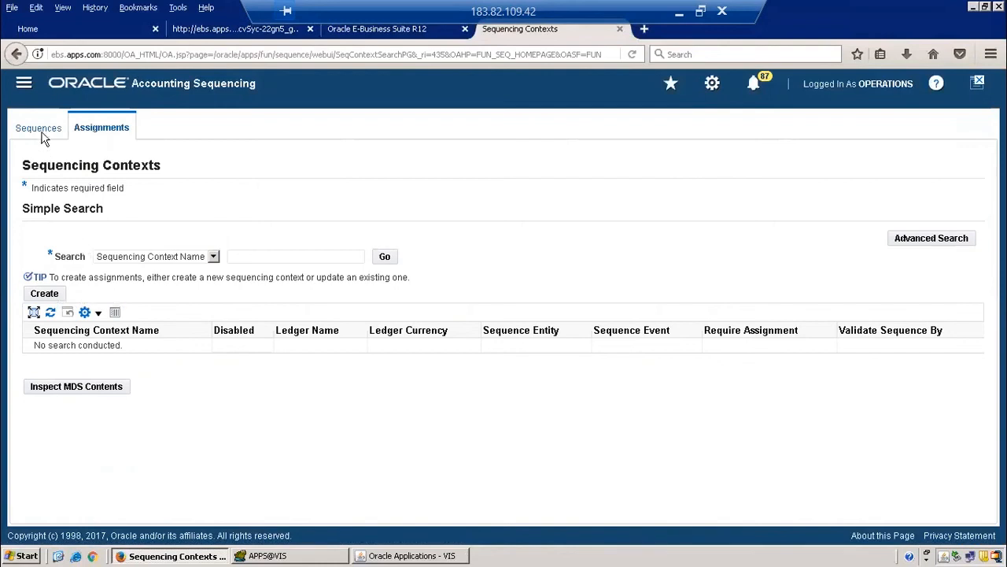
pyautogui.click(268, 255)
pyautogui.write('X%')
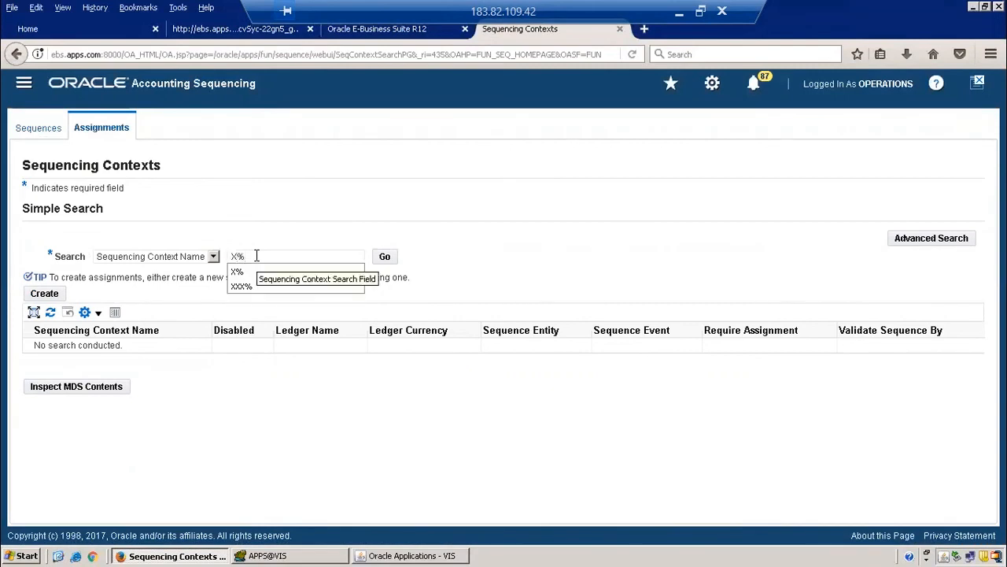
pyautogui.click(386, 257)
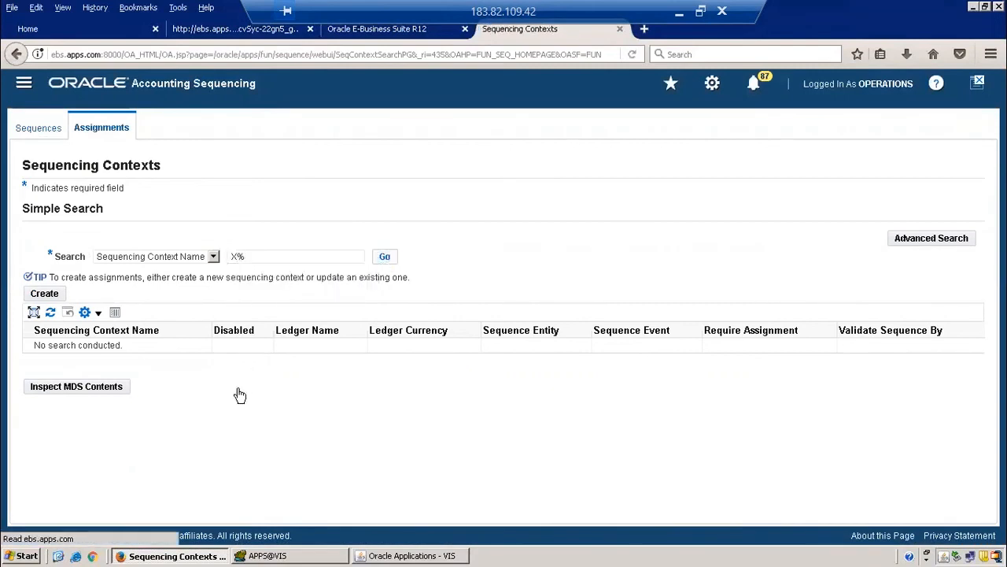
pyautogui.click(30, 351)
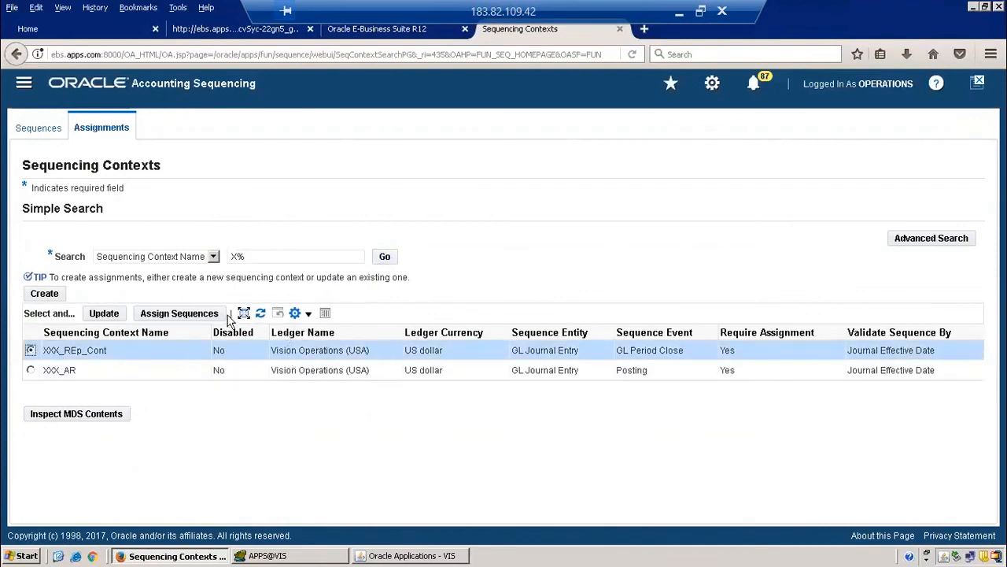
pyautogui.click(100, 315)
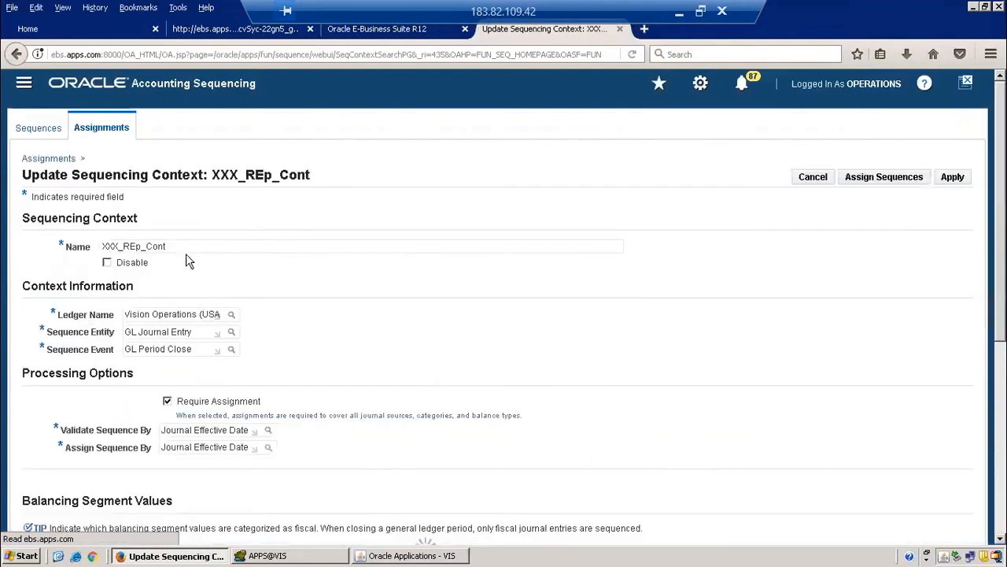
# - Rename the sequencing context as ARV_Reporting_Context and look over its balancing segment values
pyautogui.click(169, 245)
pyautogui.doubleClick(119, 246)
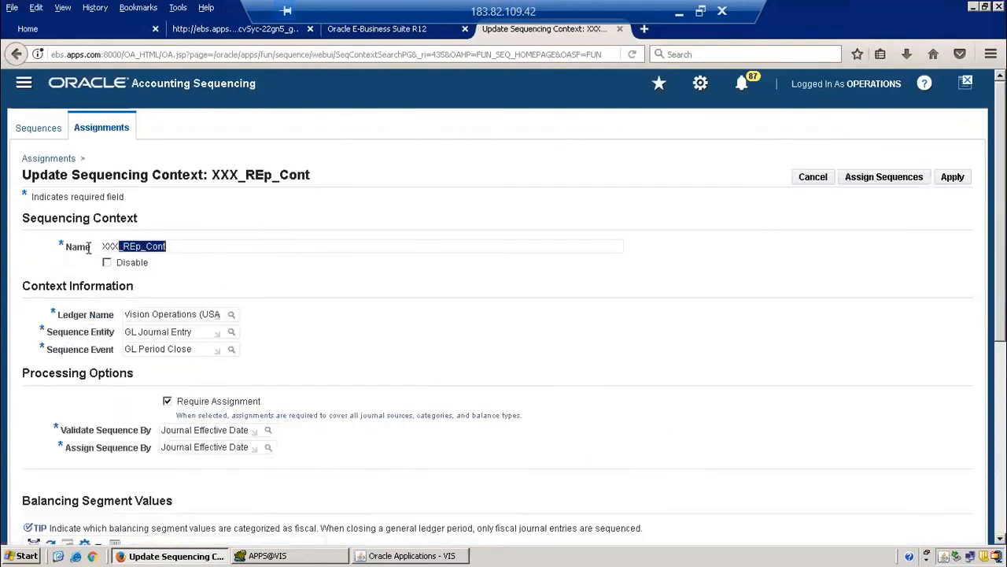
pyautogui.write('ARV_REeport')
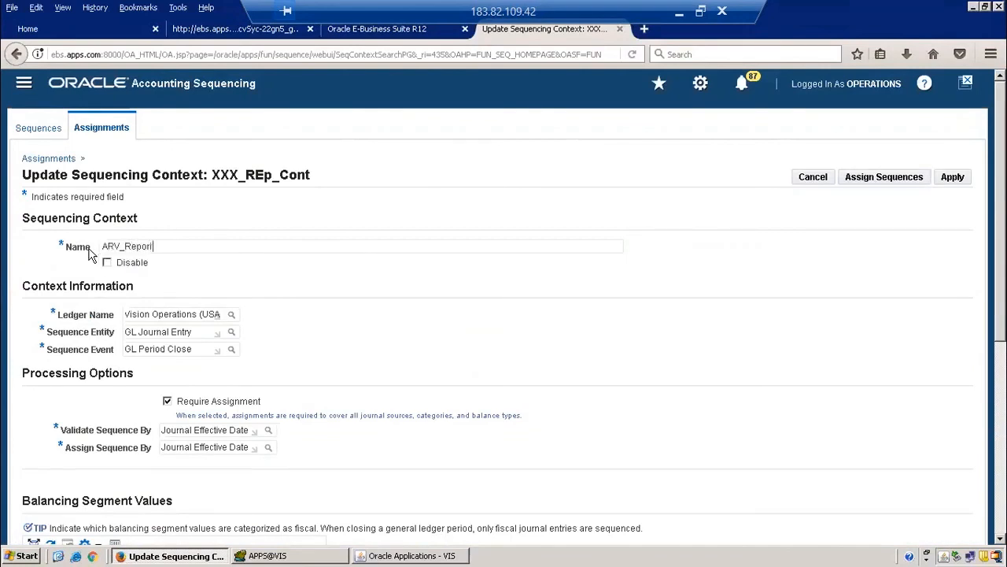
pyautogui.write('ing _Context')
pyautogui.scroll(-5, 503, 307)
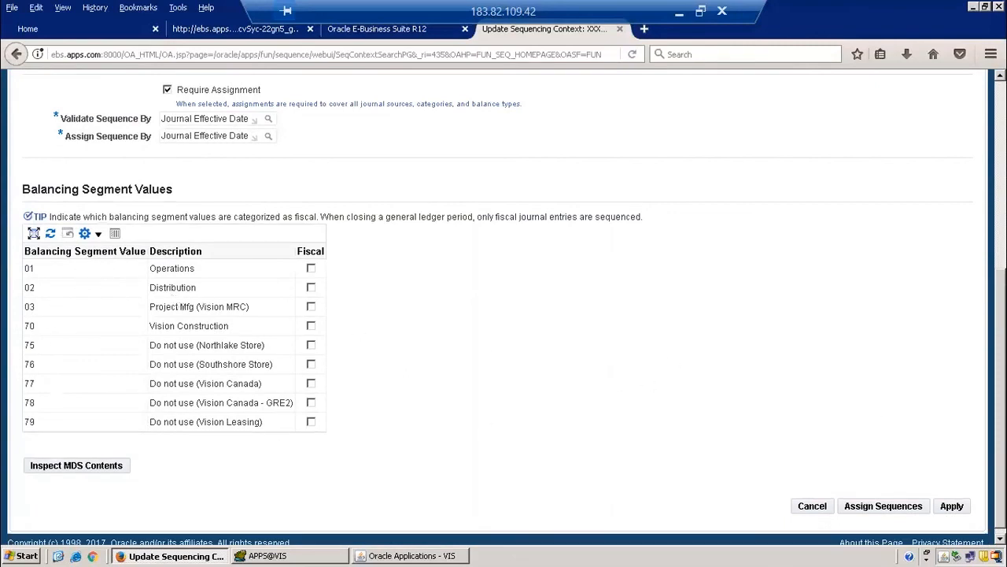
pyautogui.scroll(5, 504, 306)
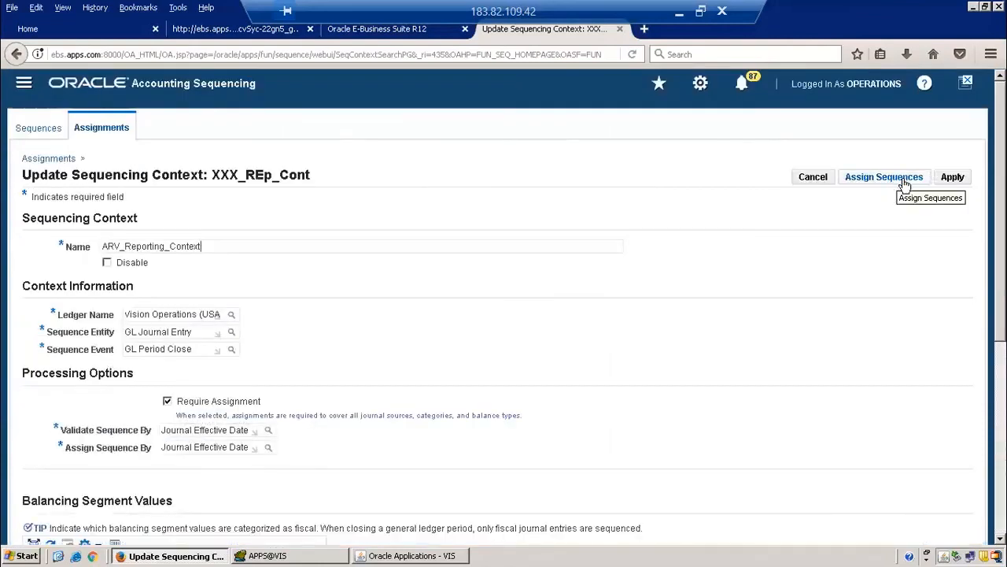
# - Add a sequence assignment row to ARV_Reporting_Context and choose ARV_Reporting as its sequence
pyautogui.click(902, 180)
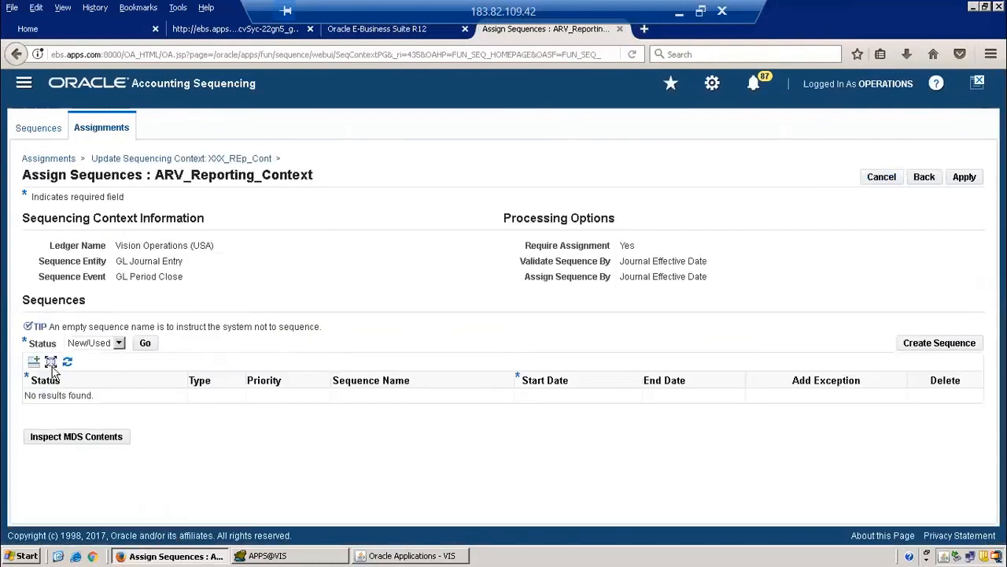
pyautogui.click(34, 361)
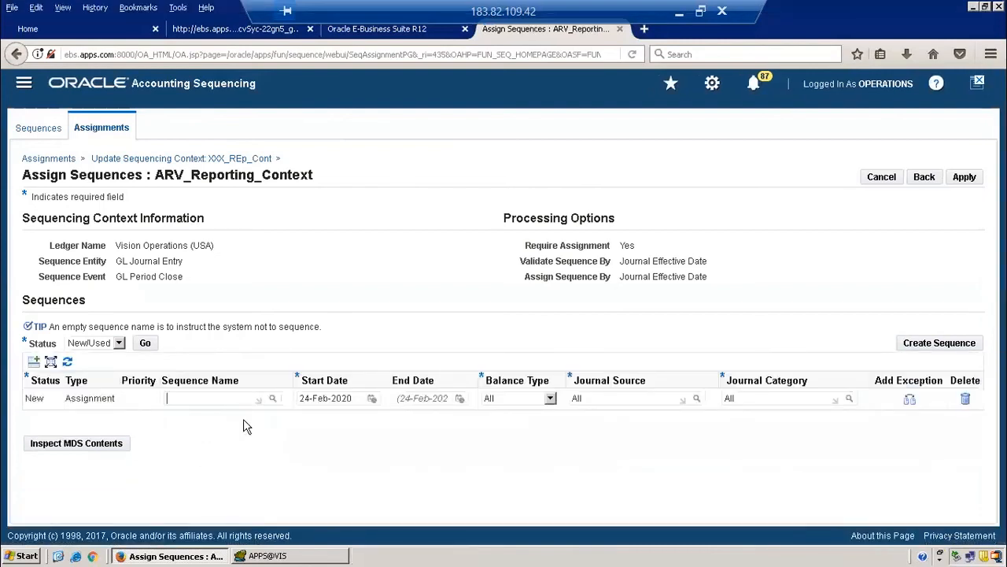
pyautogui.write('ARV%')
pyautogui.press('Tab')
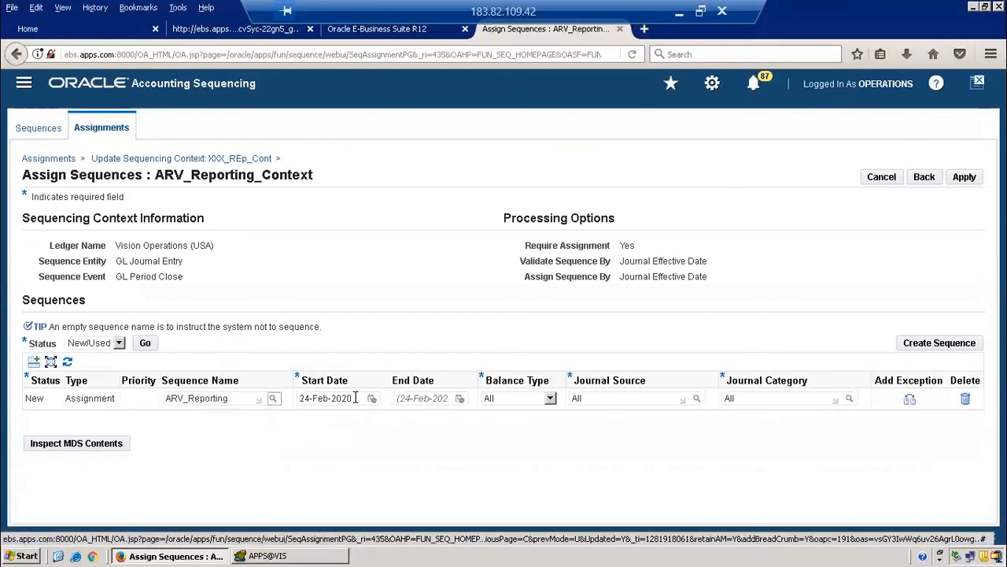
# - Set the assignment's start date to 01-Feb-2020 and apply the sequence assignment
pyautogui.moveTo(356, 397); pyautogui.dragTo(289, 396)
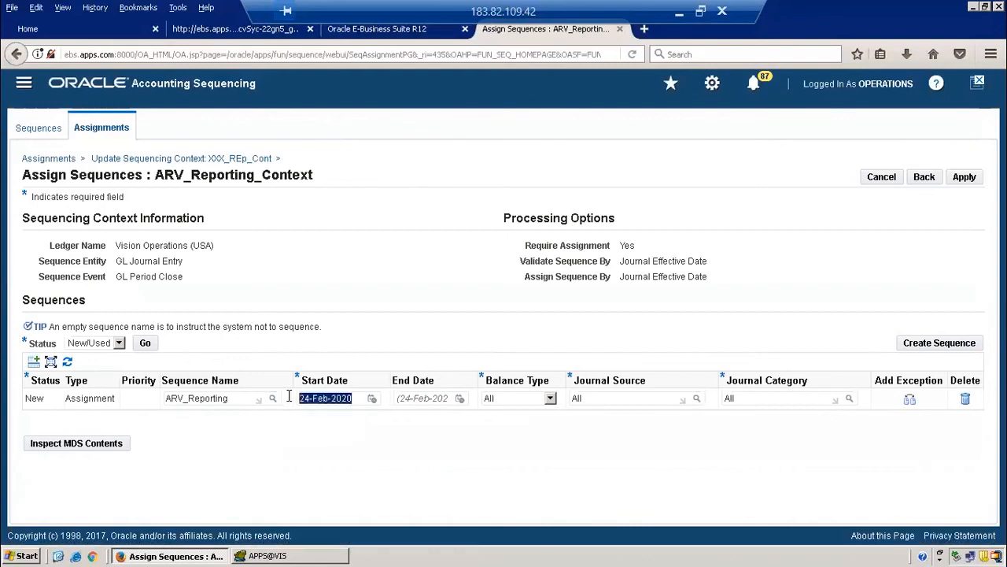
pyautogui.write('01-fe')
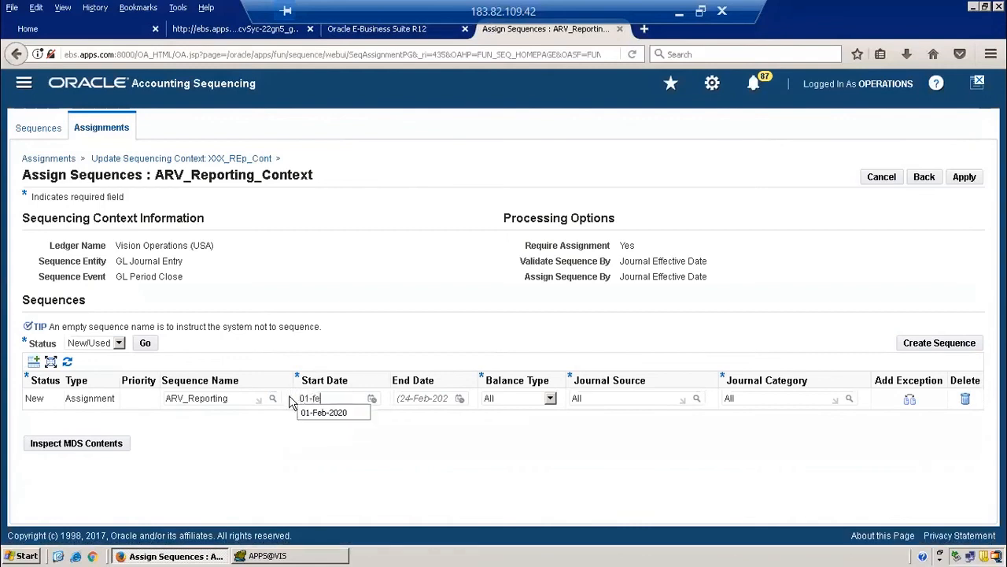
pyautogui.write('b-2020')
pyautogui.press('Tab')
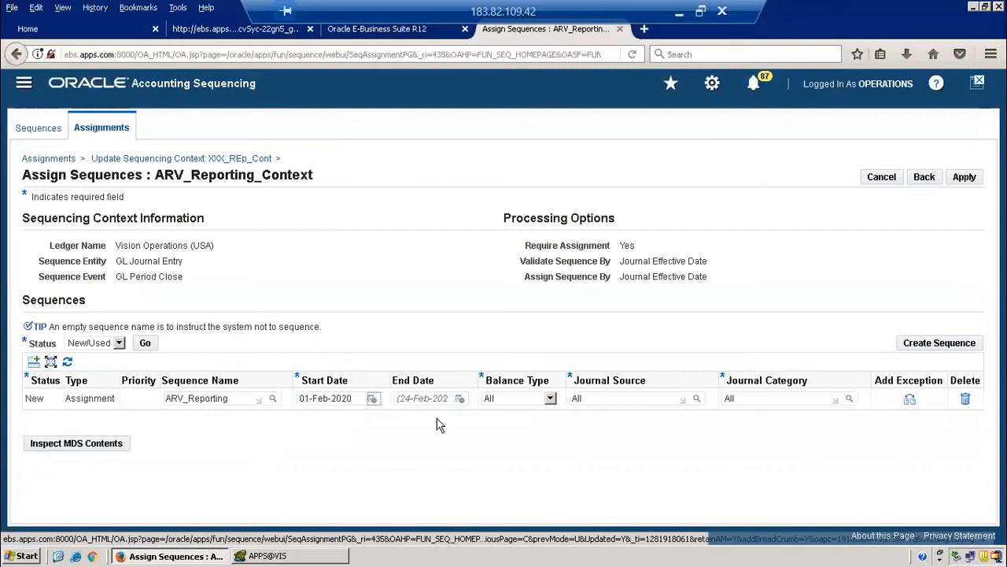
pyautogui.click(965, 178)
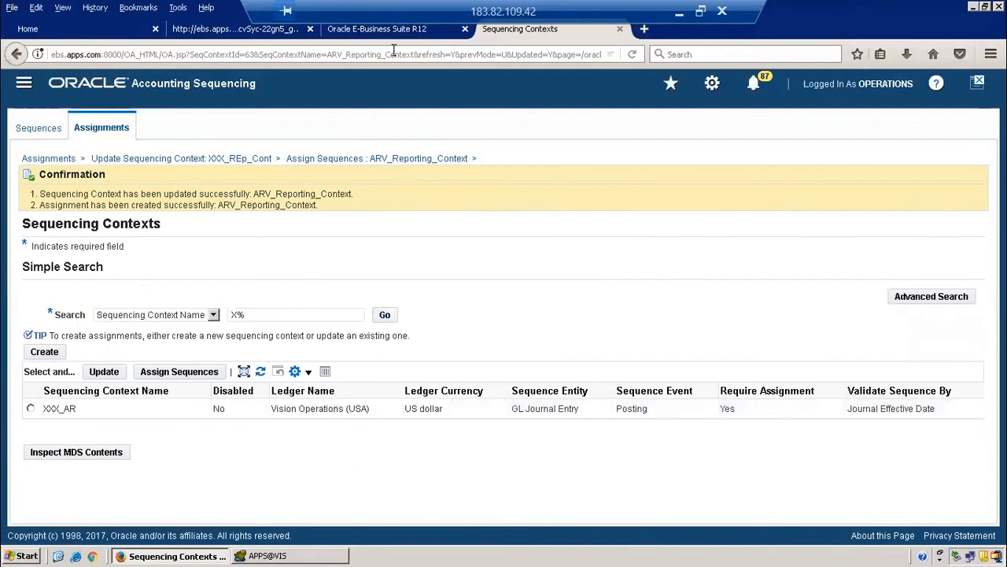
# - Return to the E-Business Suite home page and launch the forms application through the Payables Invoices favorite
pyautogui.click(372, 30)
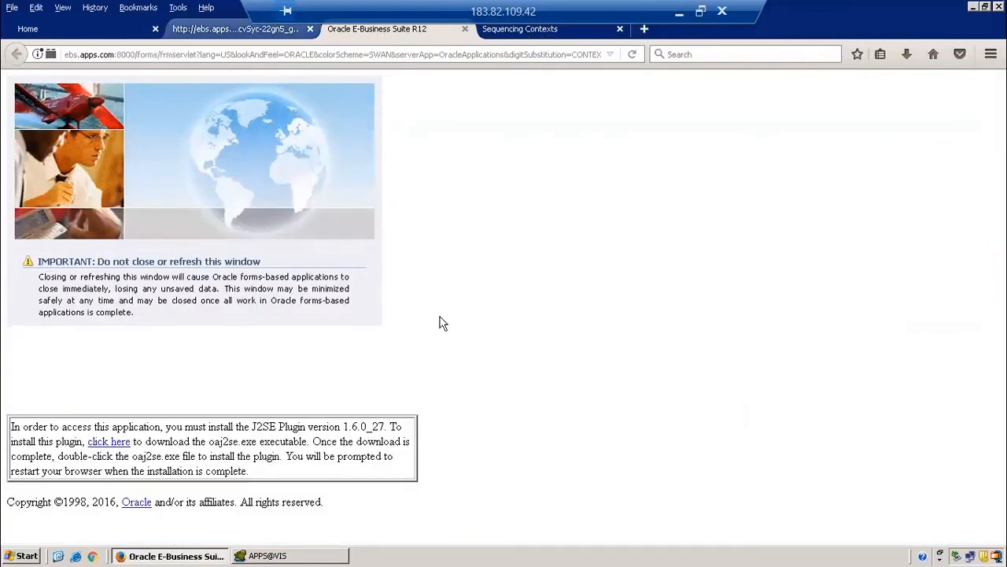
pyautogui.hotkey('ctrl', 'Tab')
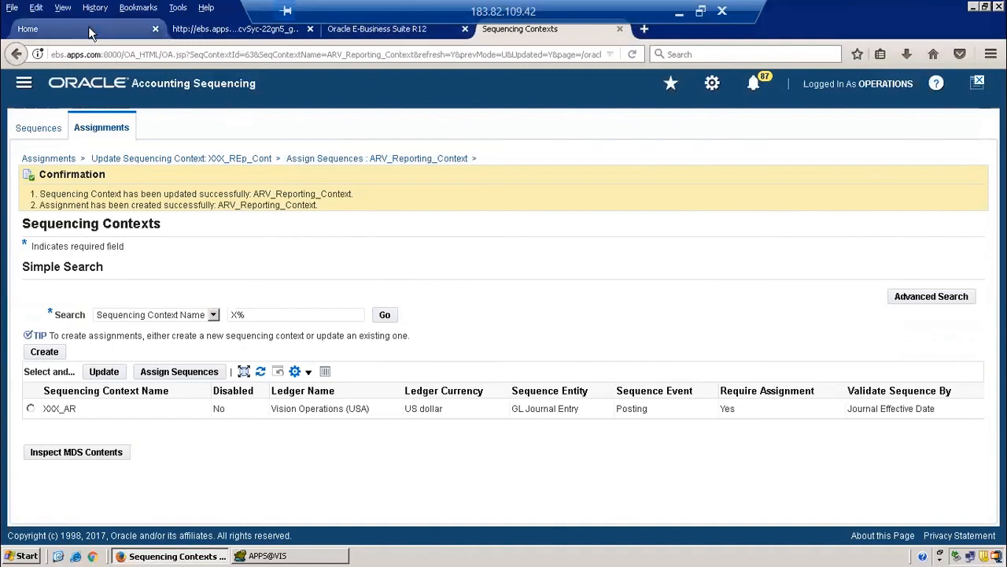
pyautogui.click(28, 29)
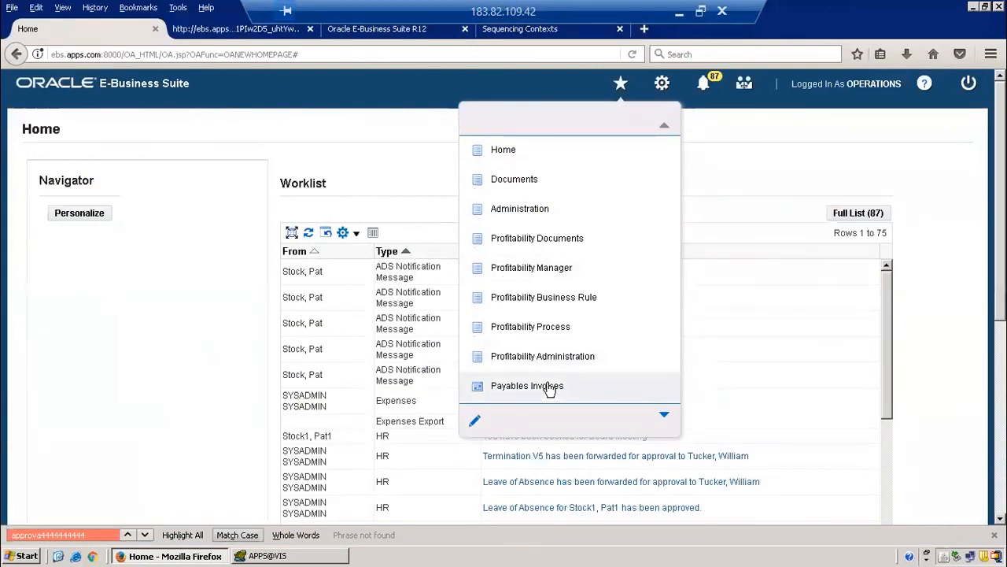
pyautogui.click(550, 387)
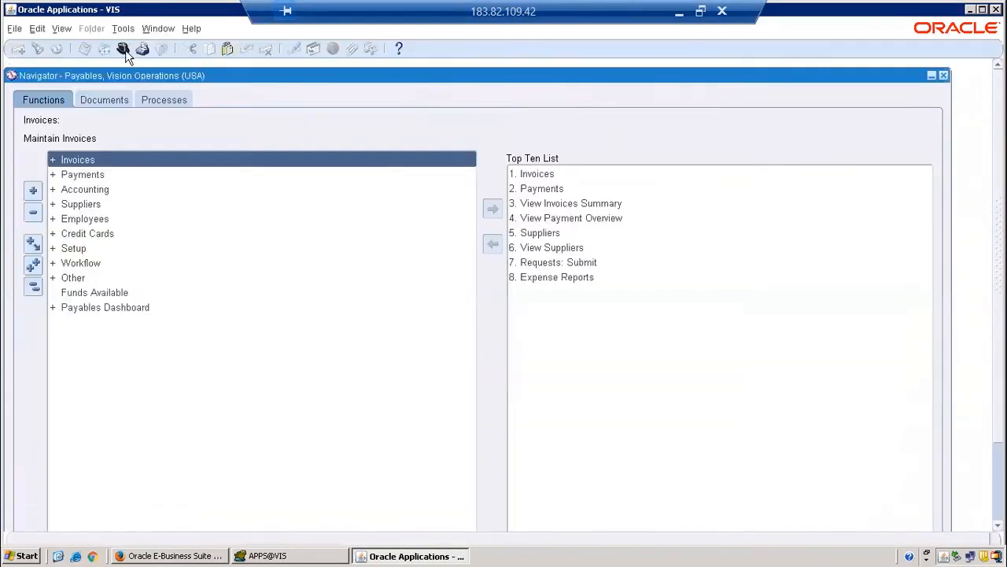
# - Switch the responsibility to General Ledger, Vision Operations (USA)
pyautogui.click(124, 48)
pyautogui.write('g%')
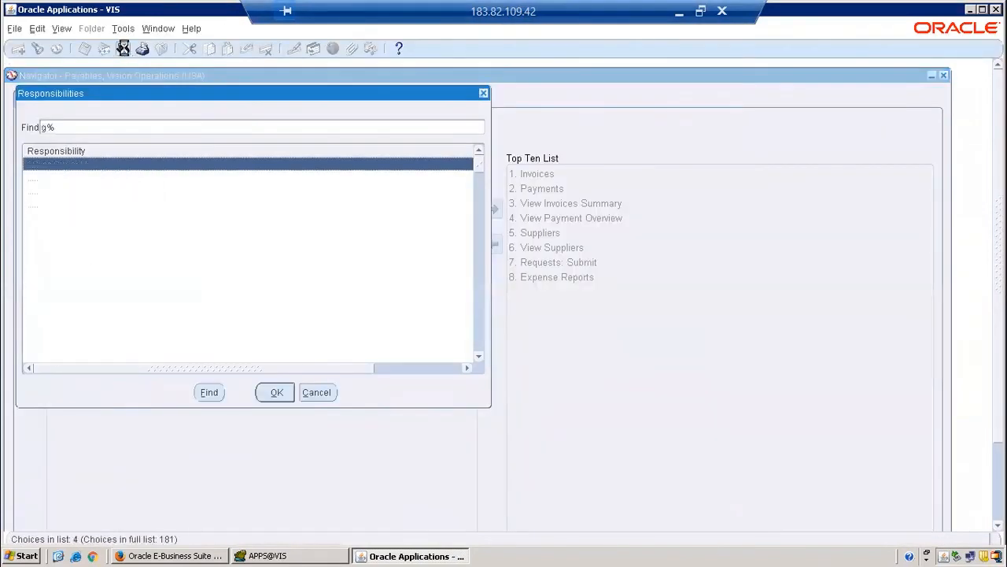
pyautogui.press('Down')
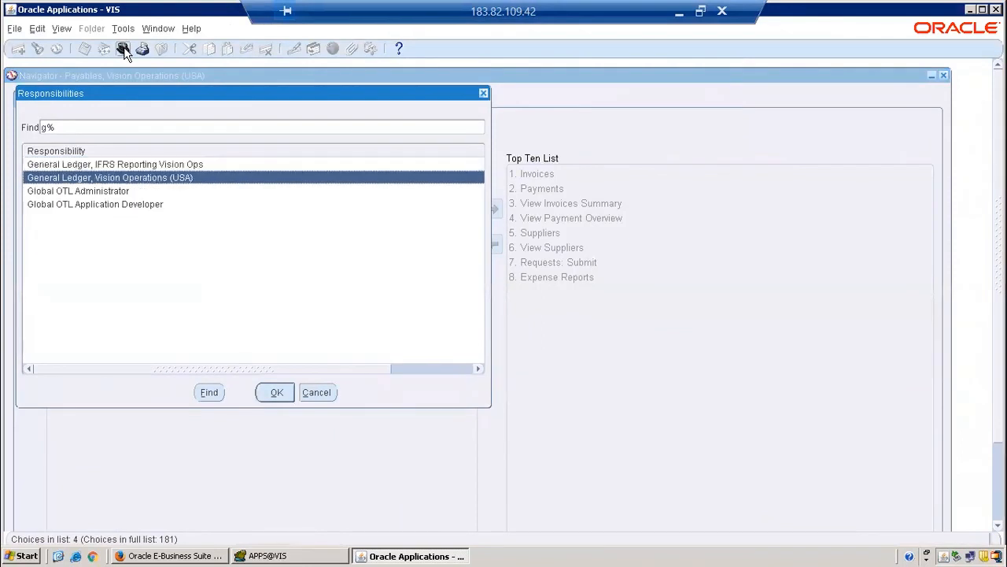
pyautogui.press('Return')
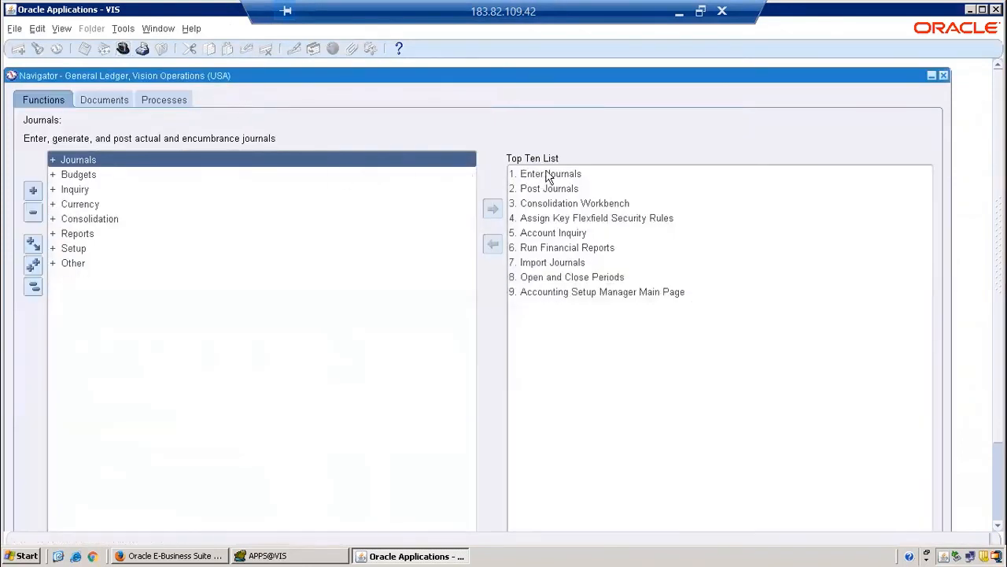
# - Open Enter Journals and find all journals for period Feb-20
pyautogui.doubleClick(549, 175)
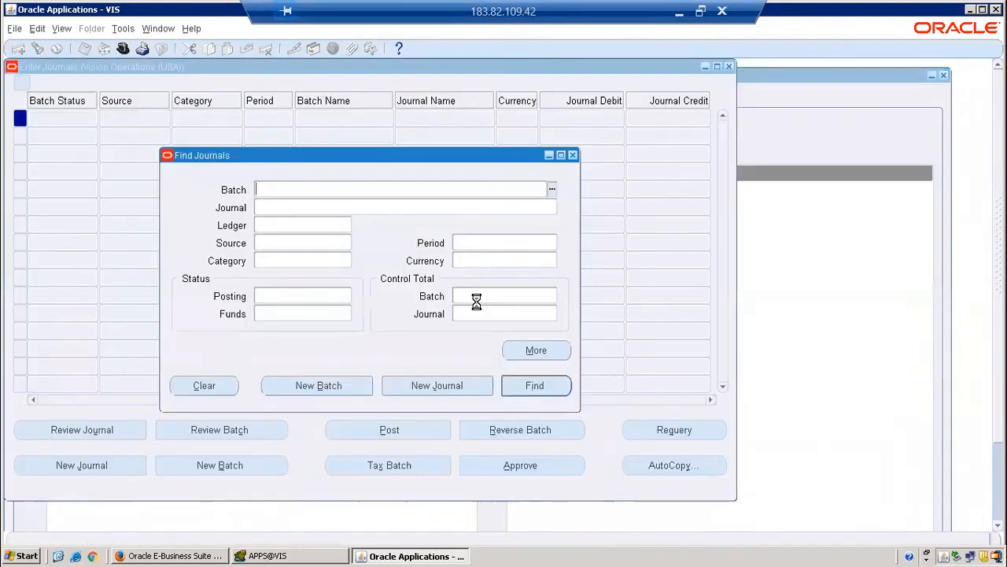
pyautogui.click(460, 239)
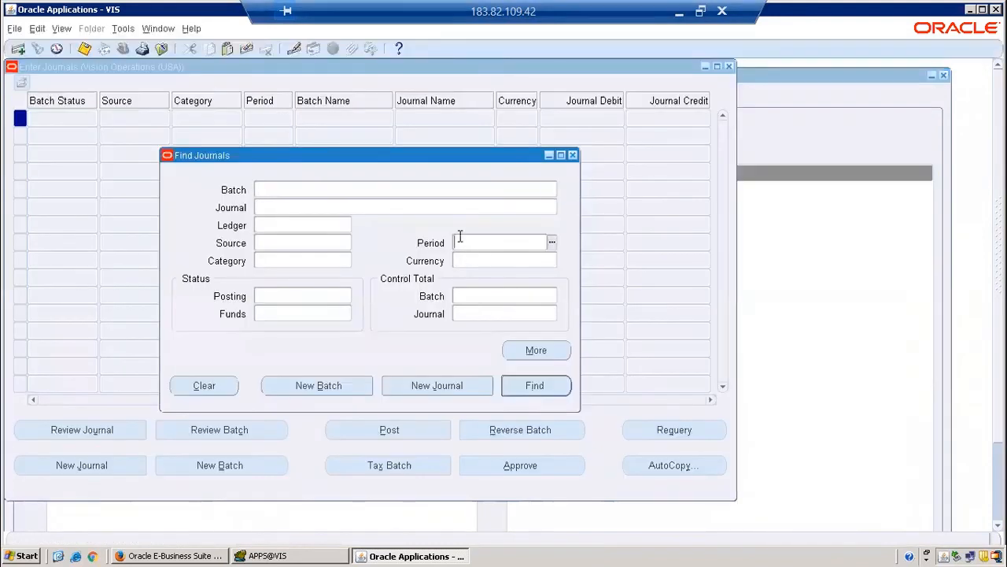
pyautogui.write('feb-20')
pyautogui.press('Return')
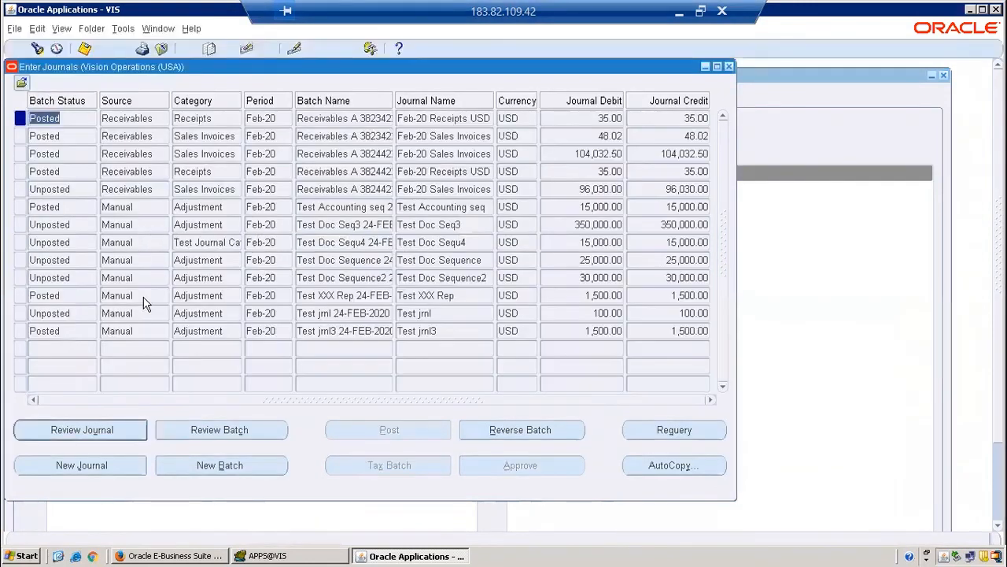
# - Review the accounting and reporting sequencing details of journal Test jrnl3, and close the journal windows
pyautogui.click(135, 331)
pyautogui.click(127, 430)
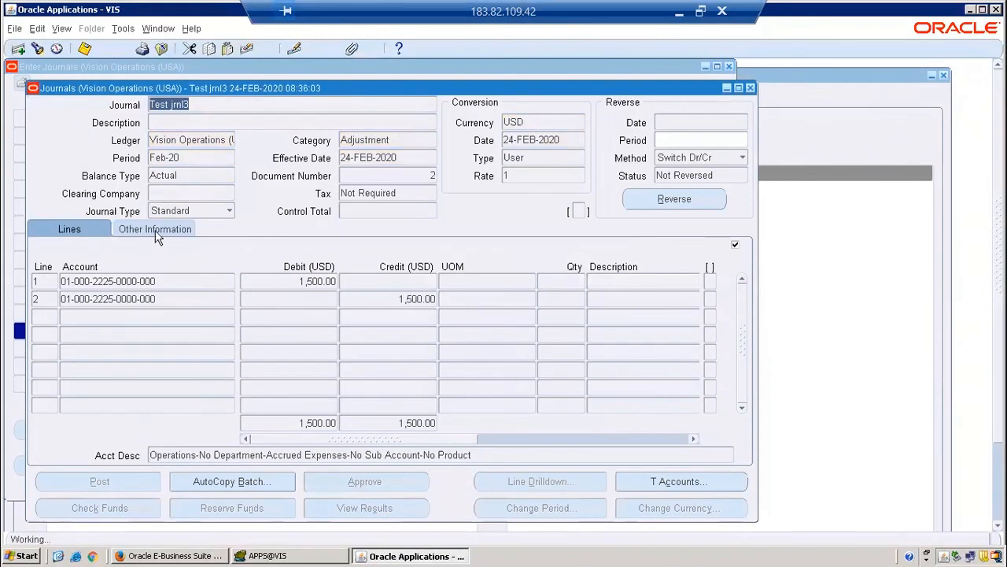
pyautogui.click(157, 229)
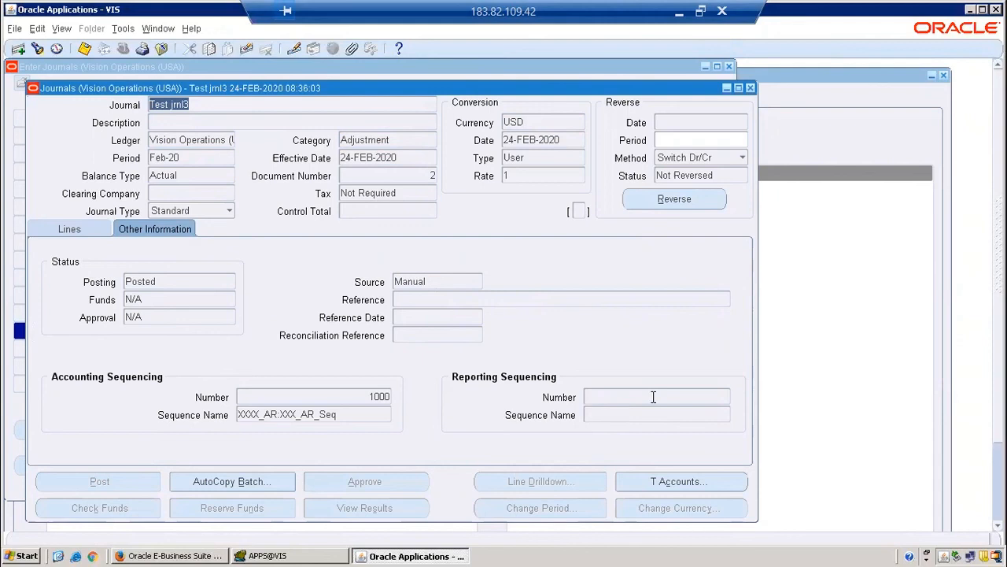
pyautogui.click(750, 89)
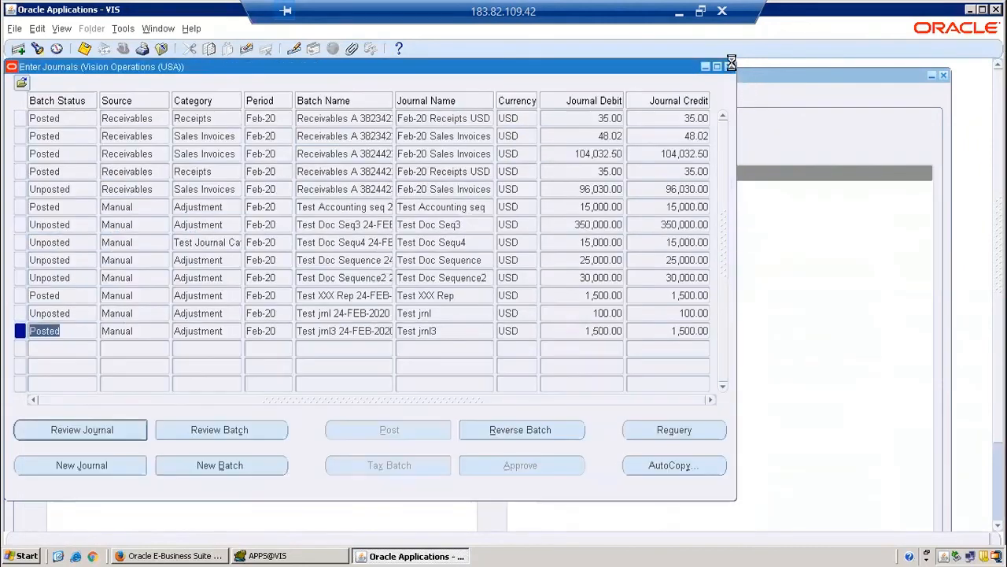
pyautogui.click(729, 67)
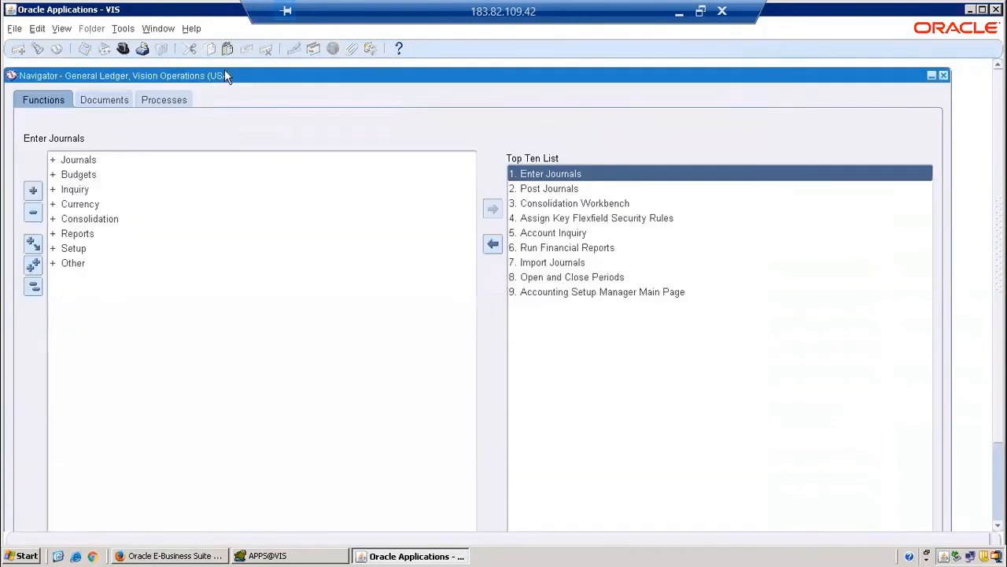
# - Open Open and Close Periods for Vision Operations (USA), examine the statuses of its accounting periods, and close the form
pyautogui.doubleClick(570, 275)
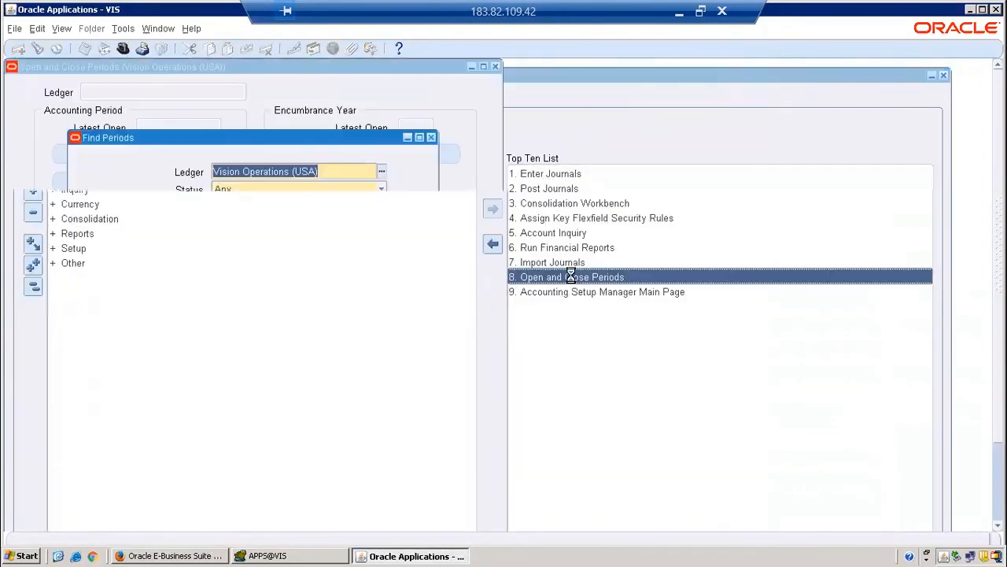
pyautogui.click(412, 307)
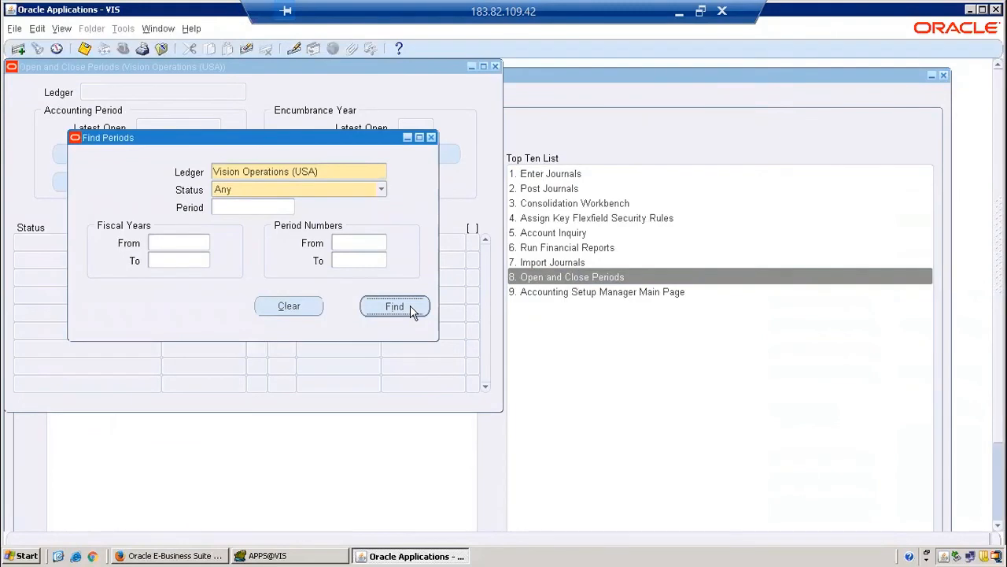
pyautogui.click(484, 376)
pyautogui.click(485, 378)
pyautogui.click(485, 377)
pyautogui.click(484, 377)
pyautogui.click(485, 377)
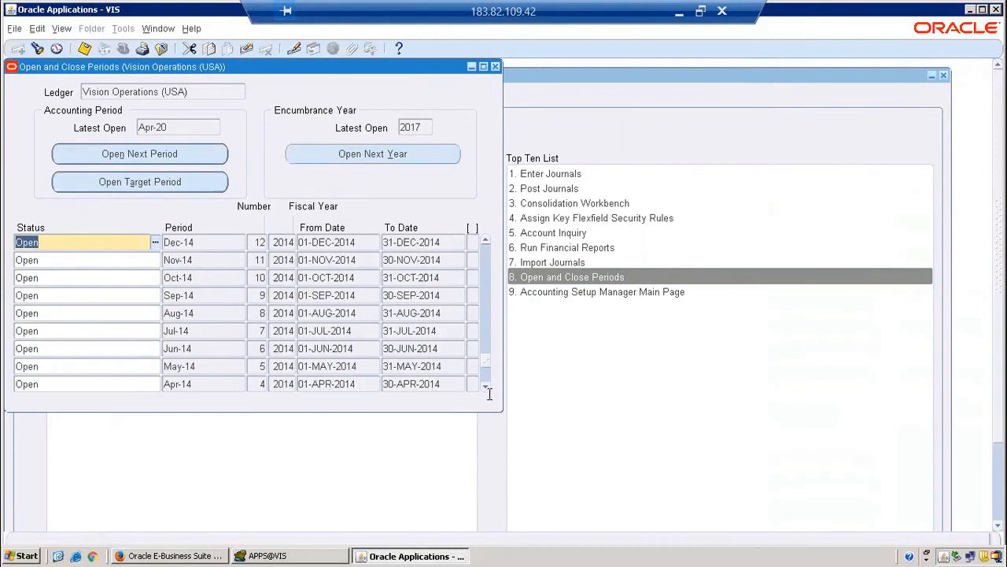
pyautogui.click(486, 384)
pyautogui.click(486, 384)
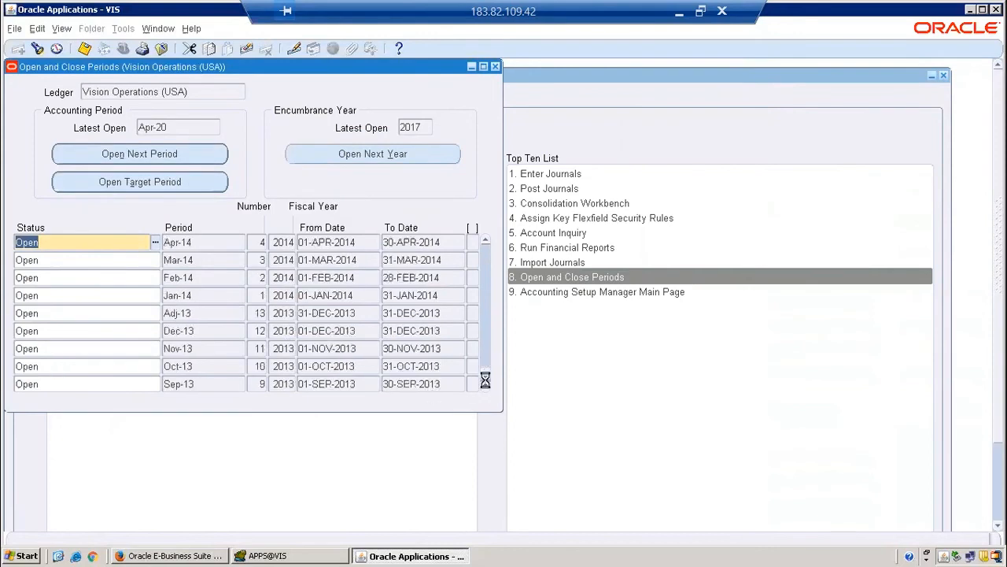
pyautogui.click(485, 384)
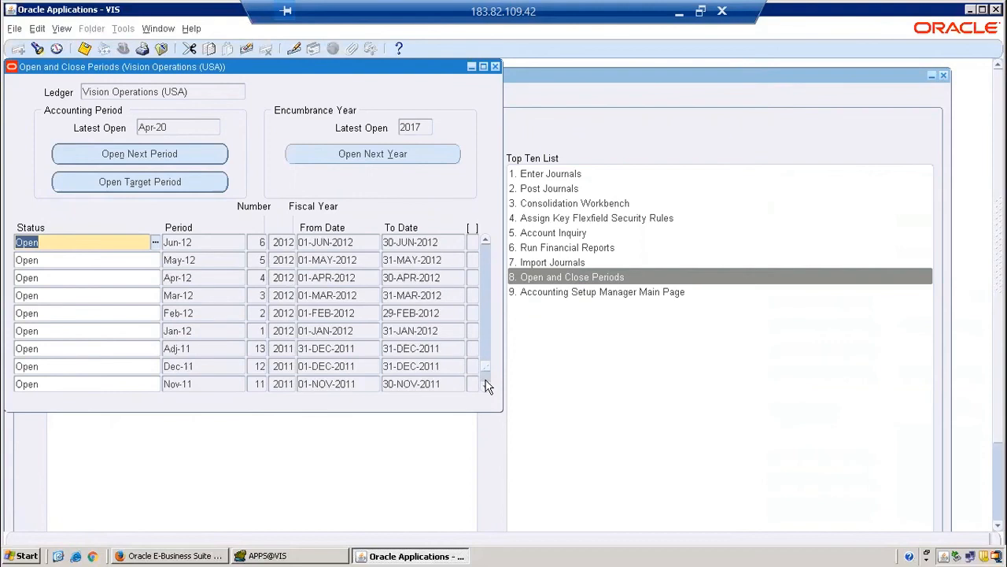
pyautogui.click(485, 384)
pyautogui.click(486, 384)
pyautogui.click(485, 384)
pyautogui.click(486, 384)
pyautogui.click(485, 384)
pyautogui.click(485, 384)
pyautogui.click(486, 384)
pyautogui.click(486, 384)
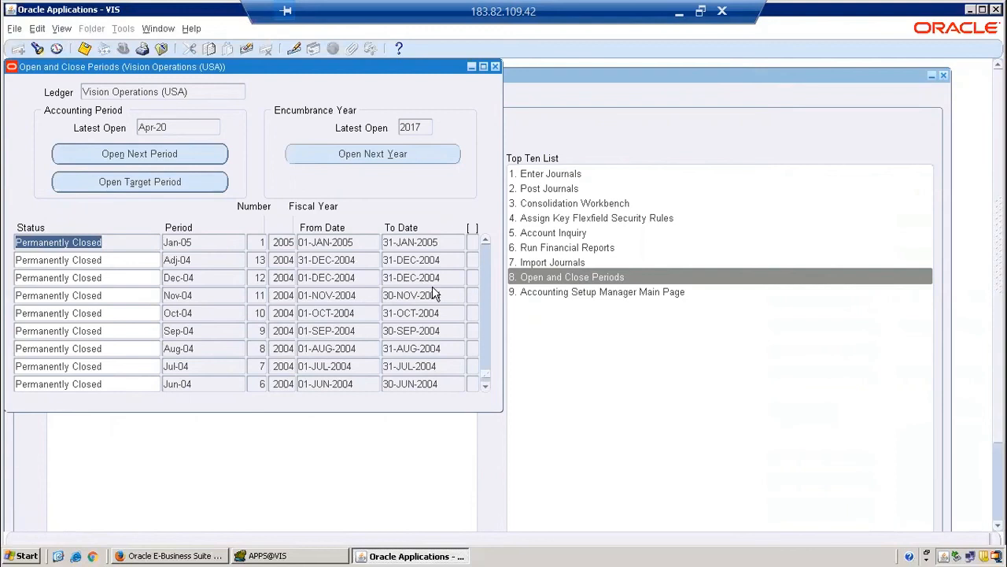
pyautogui.click(482, 294)
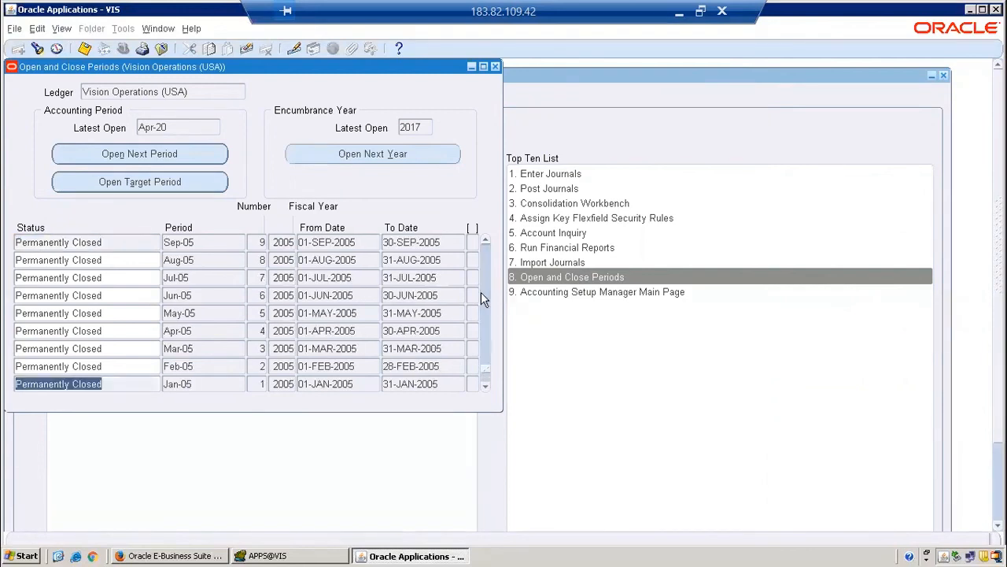
pyautogui.click(486, 290)
pyautogui.click(486, 290)
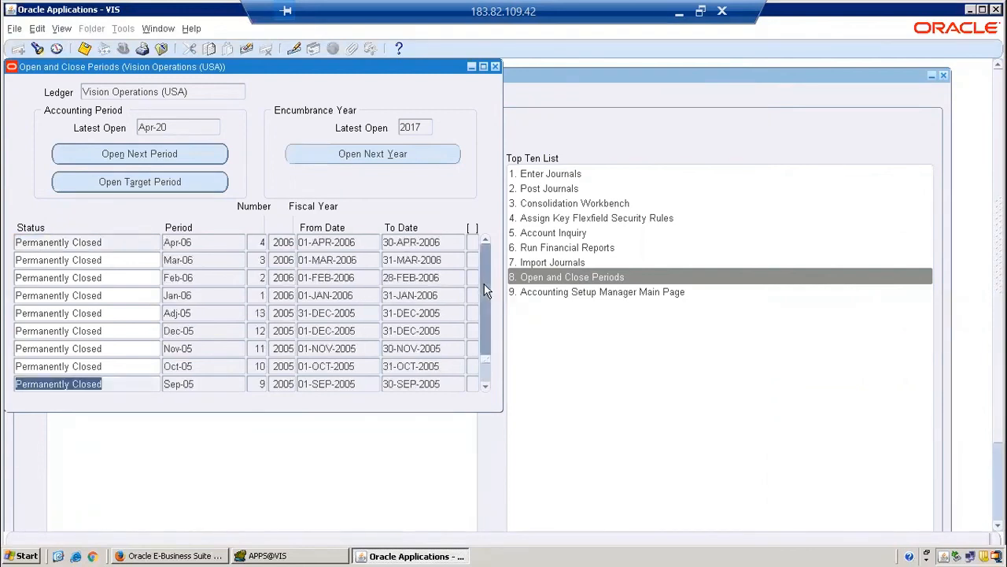
pyautogui.click(485, 291)
pyautogui.click(485, 290)
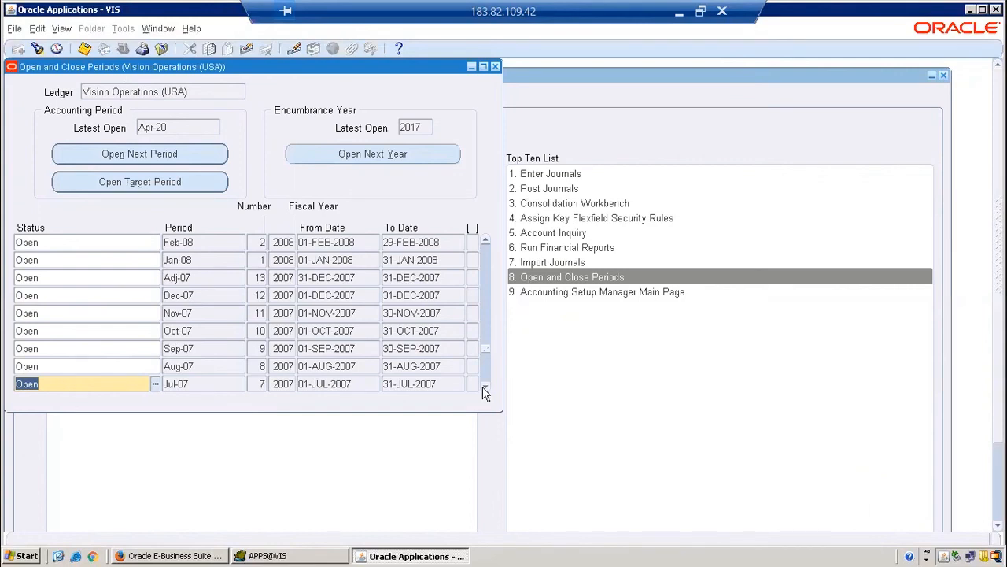
pyautogui.click(486, 264)
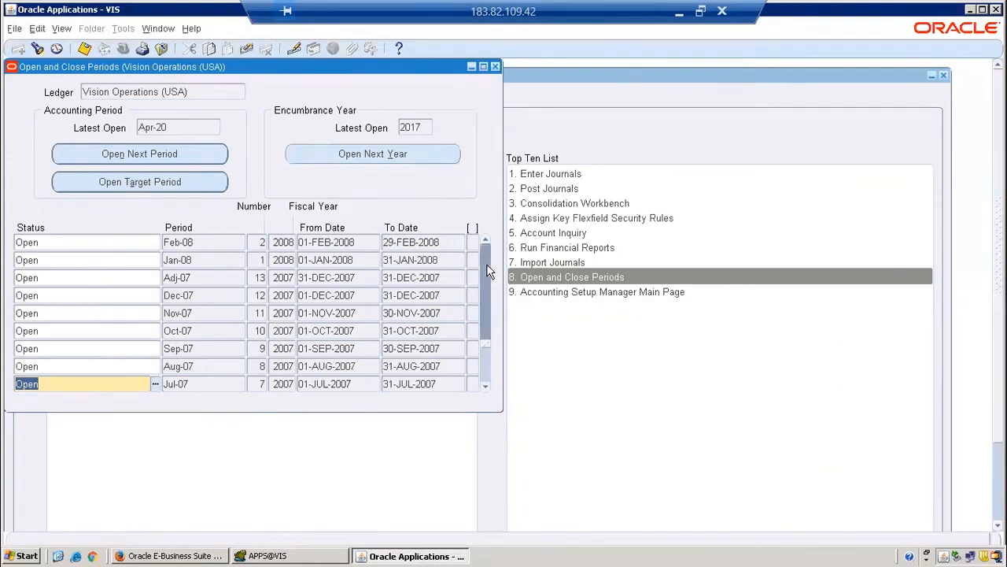
pyautogui.click(495, 67)
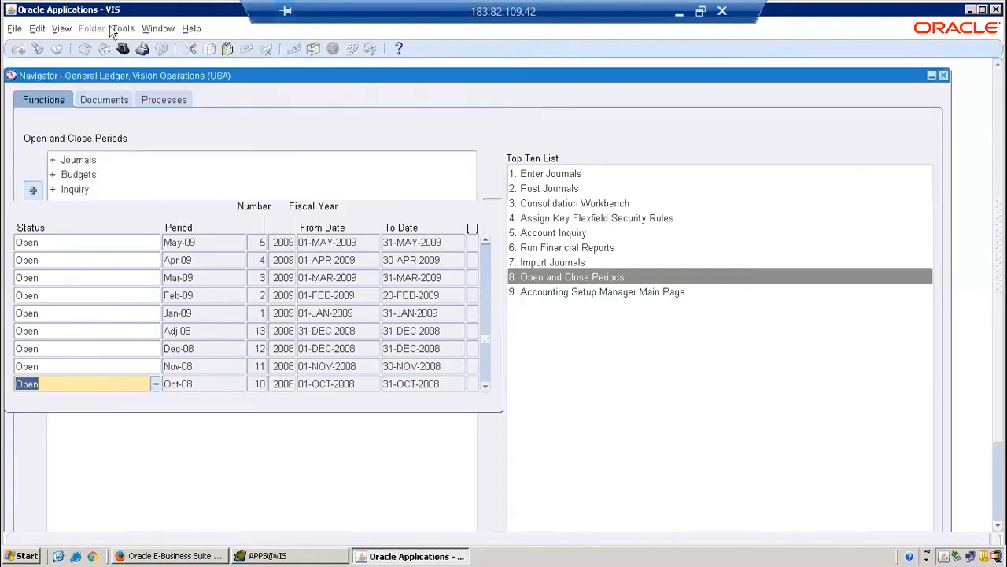
# - List all submitted requests and examine the Create Reporting Sequence requests and their RESET and ASSIGN parameters
pyautogui.click(69, 30)
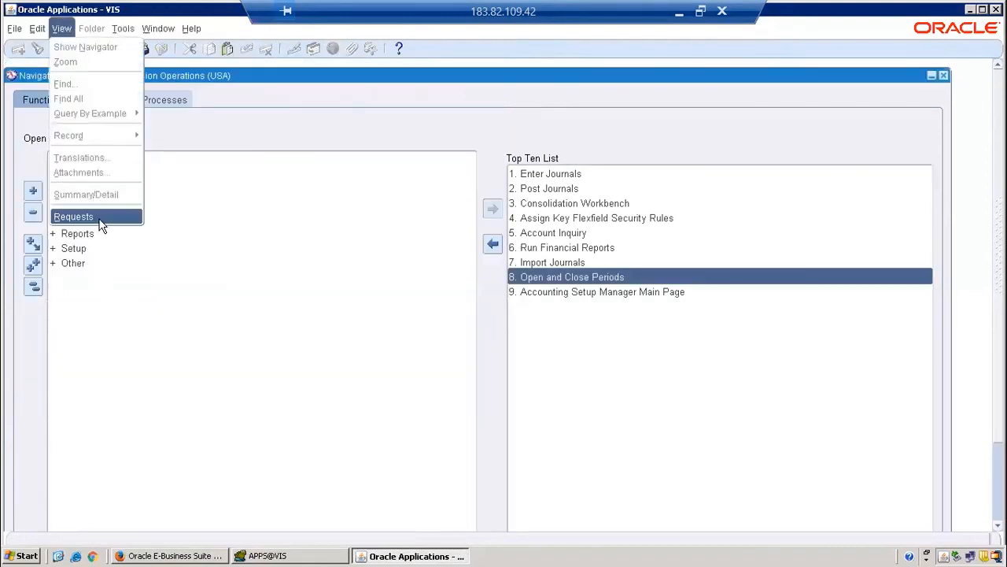
pyautogui.click(98, 217)
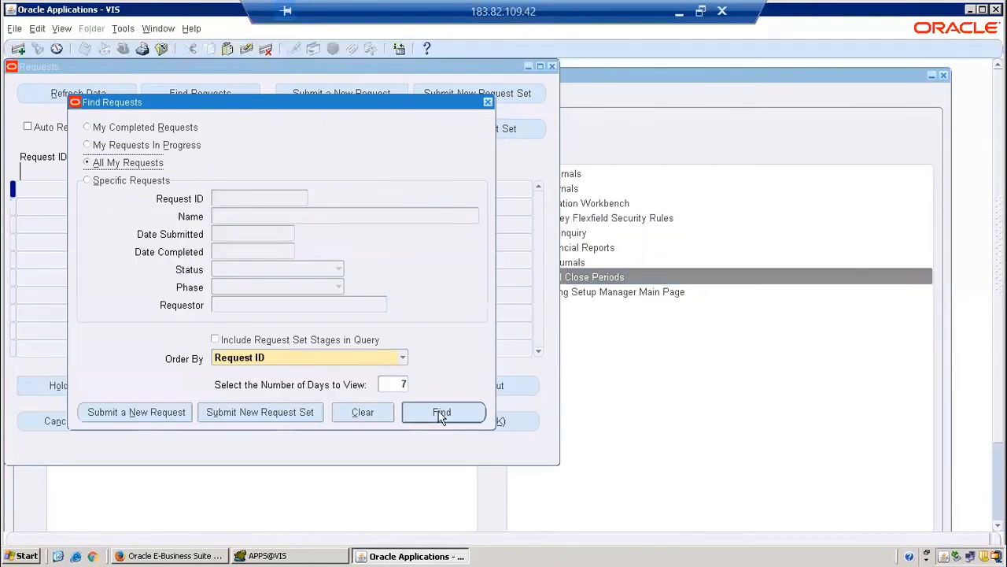
pyautogui.click(442, 413)
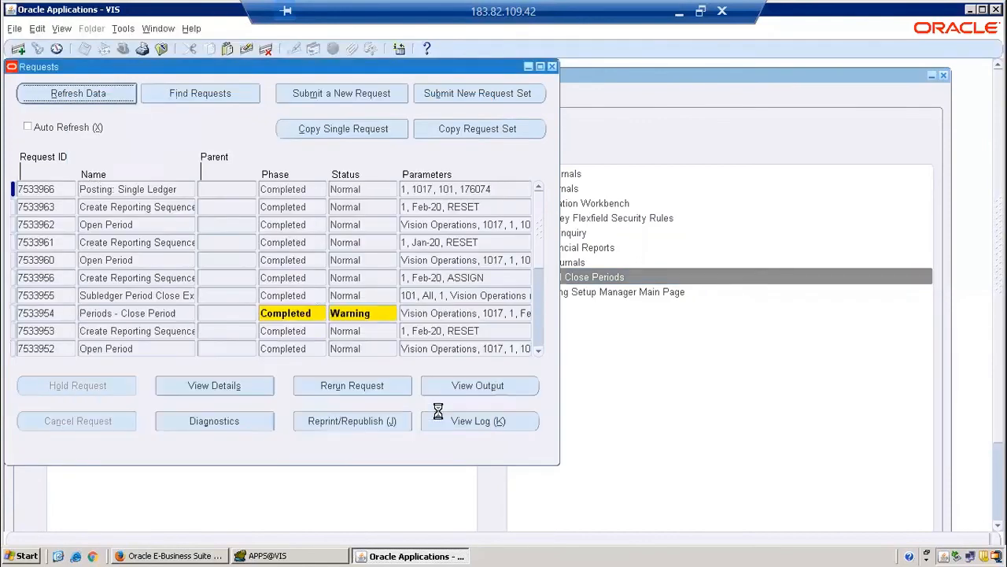
pyautogui.click(139, 209)
pyautogui.moveTo(122, 207); pyautogui.dragTo(212, 207)
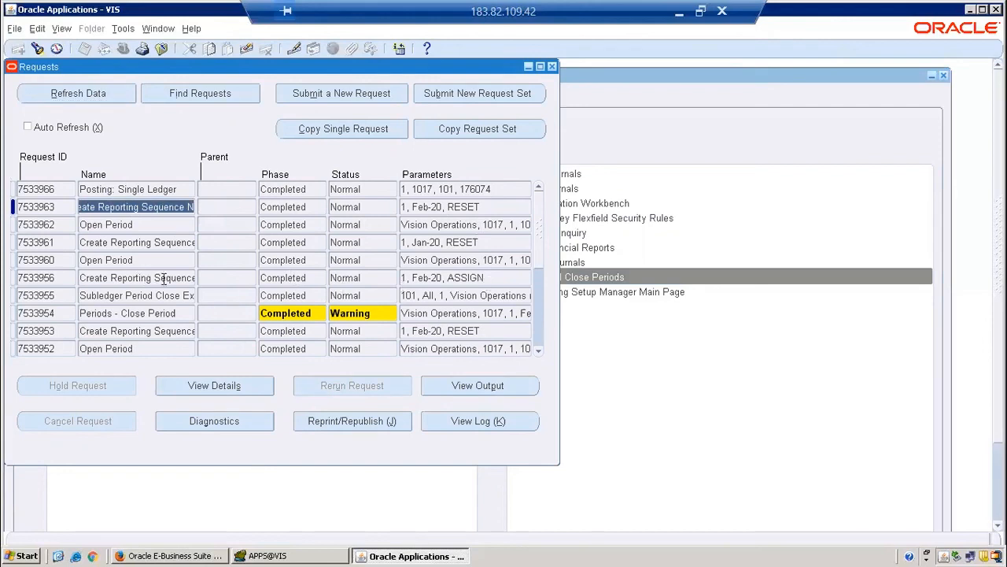
pyautogui.click(490, 280)
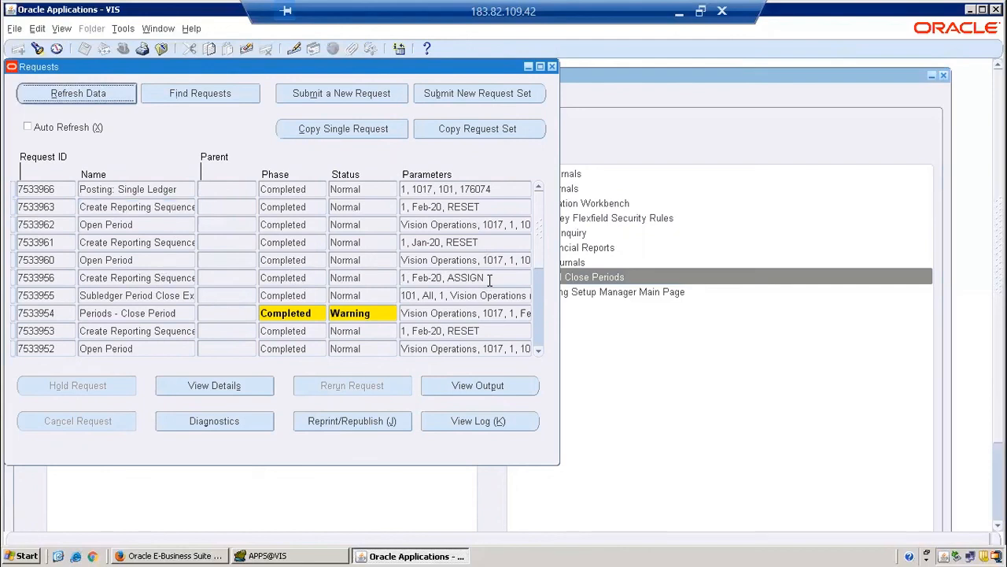
pyautogui.click(149, 280)
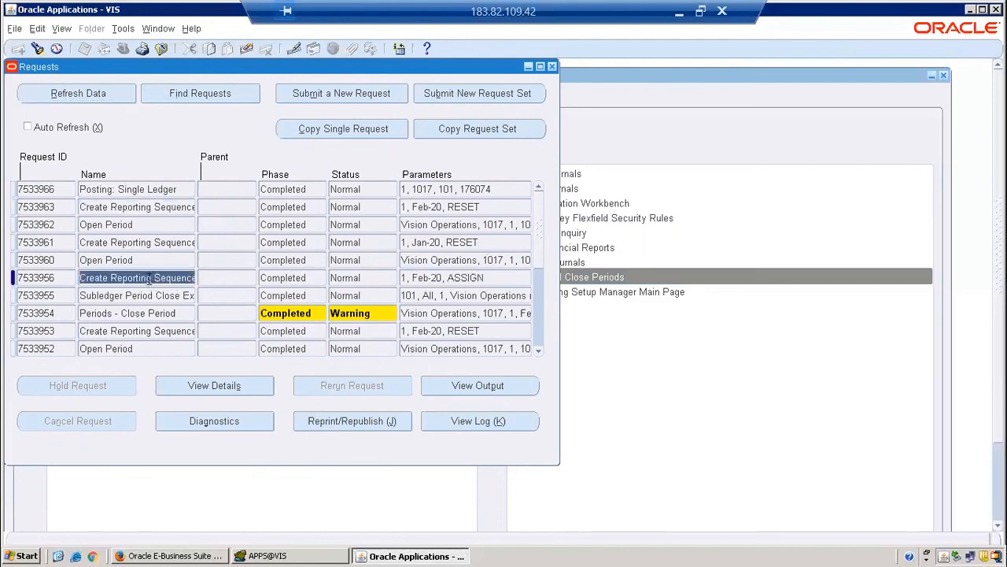